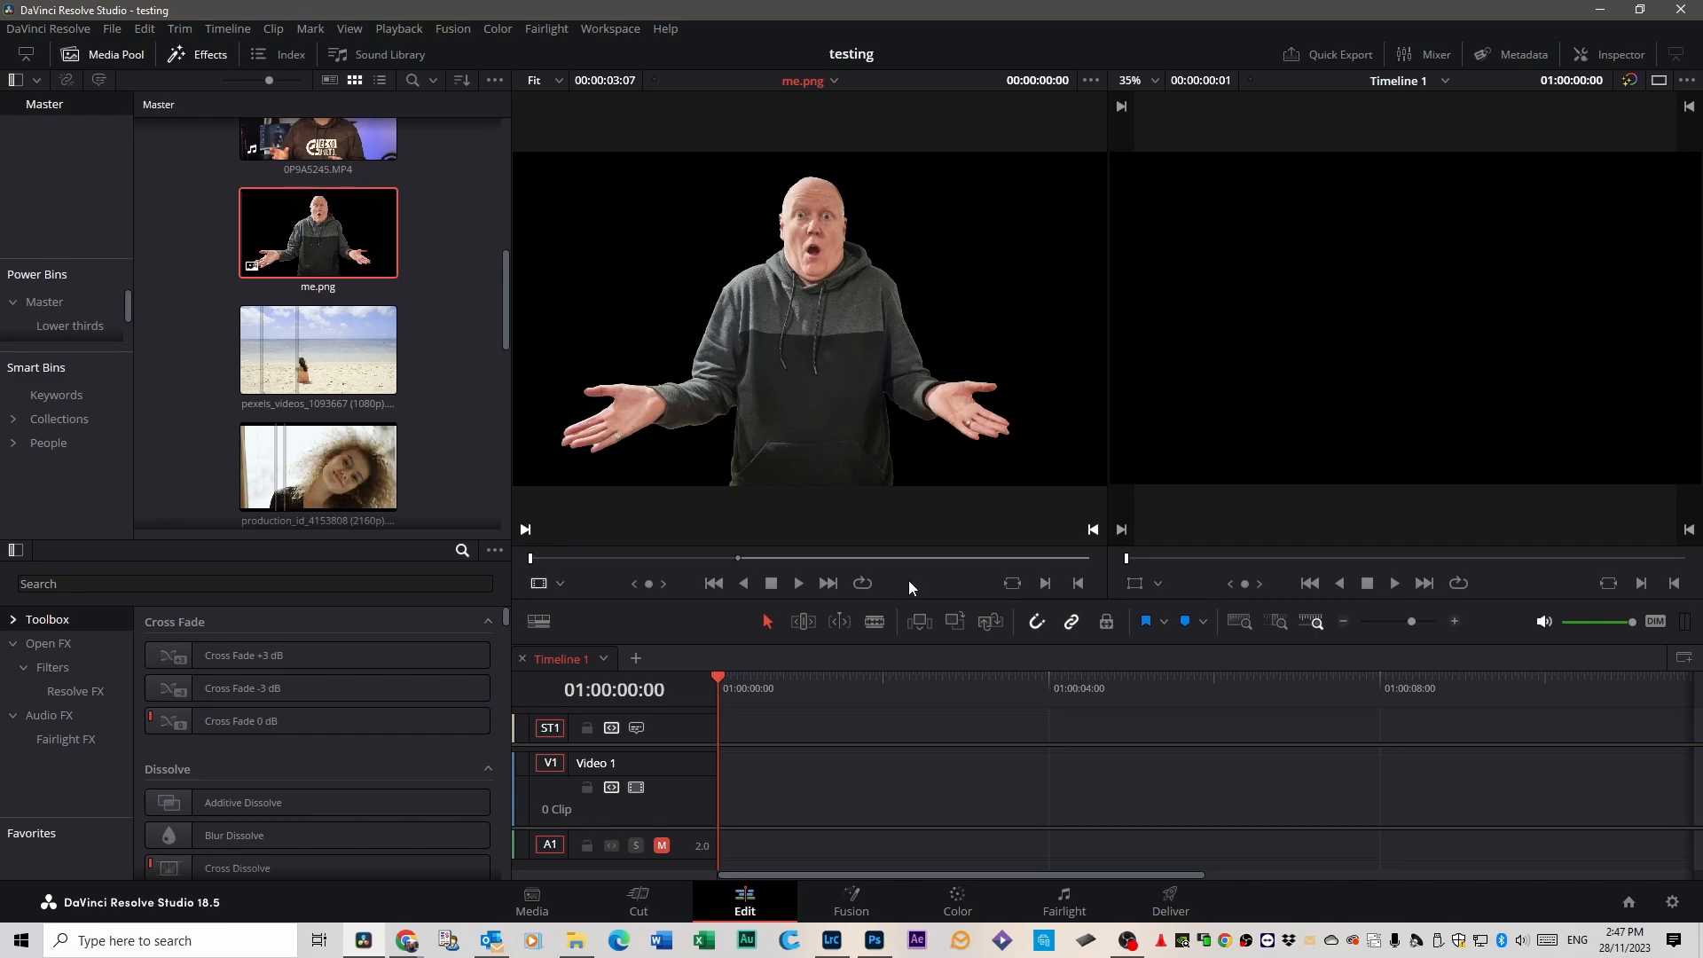
Trim the me.png source clip to a duration of 00:00:01:37 and place it at the start of Video 1.
left_click(733, 560)
left_click_drag(720, 566, 723, 565)
key("o")
left_click_drag(782, 456, 724, 746)
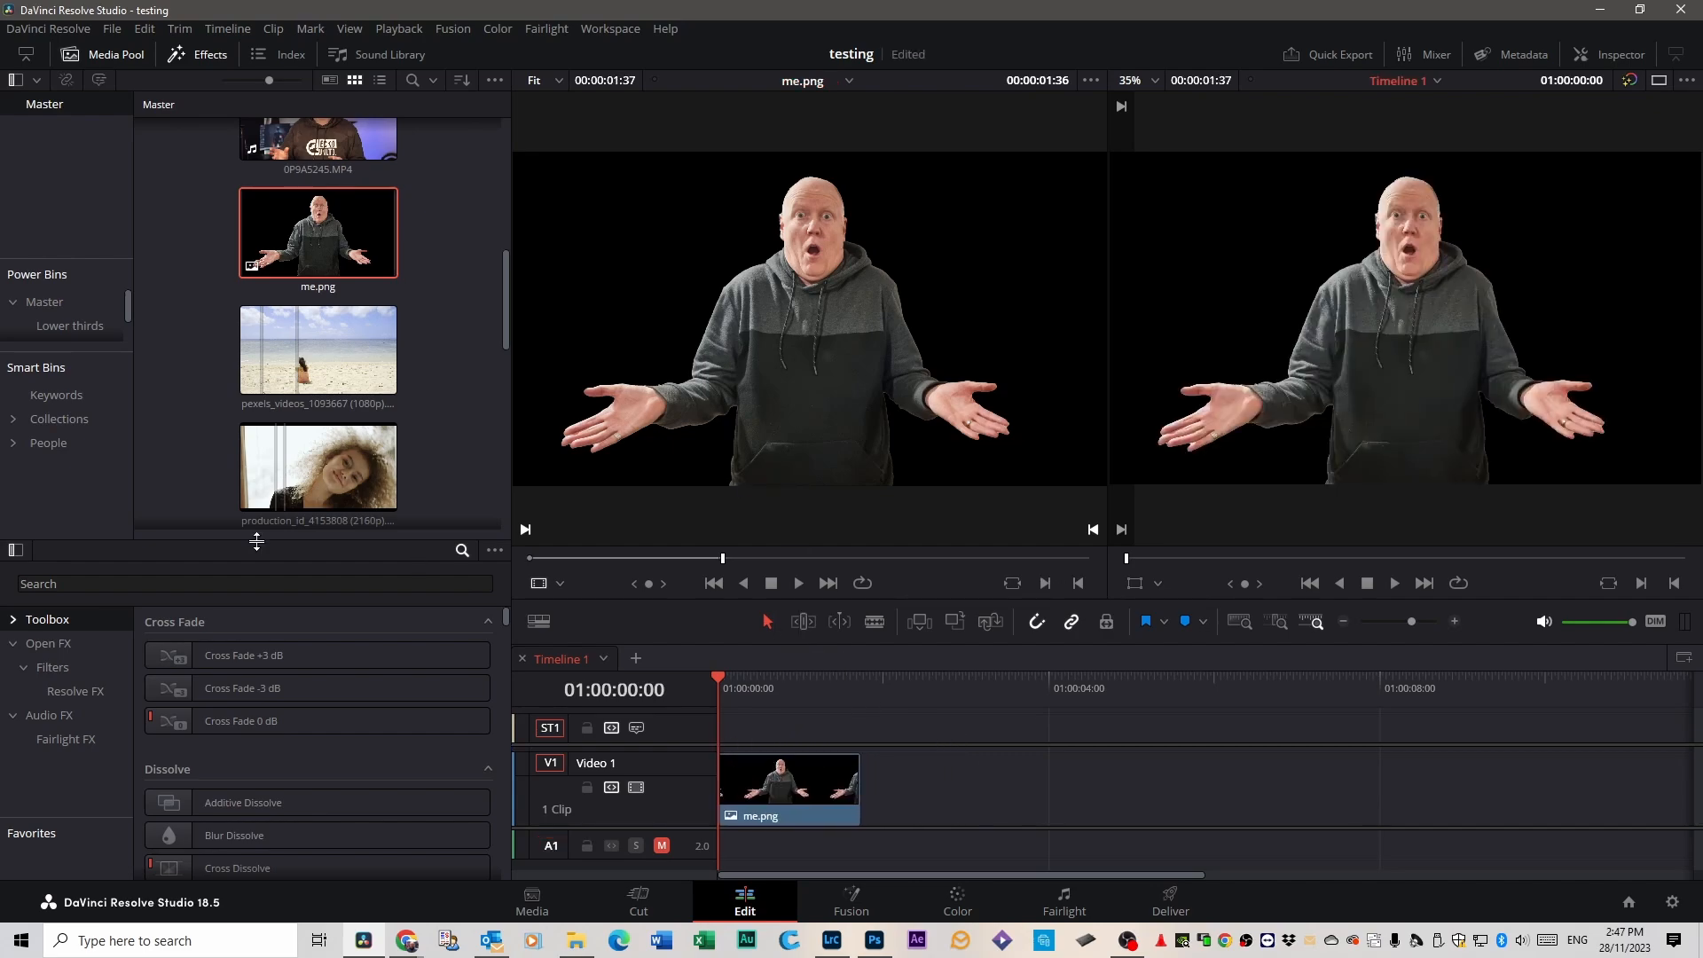
Find effects matching "paper" and apply the Paper Edge effect to the me.png clip on Video 1.
left_click(205, 56)
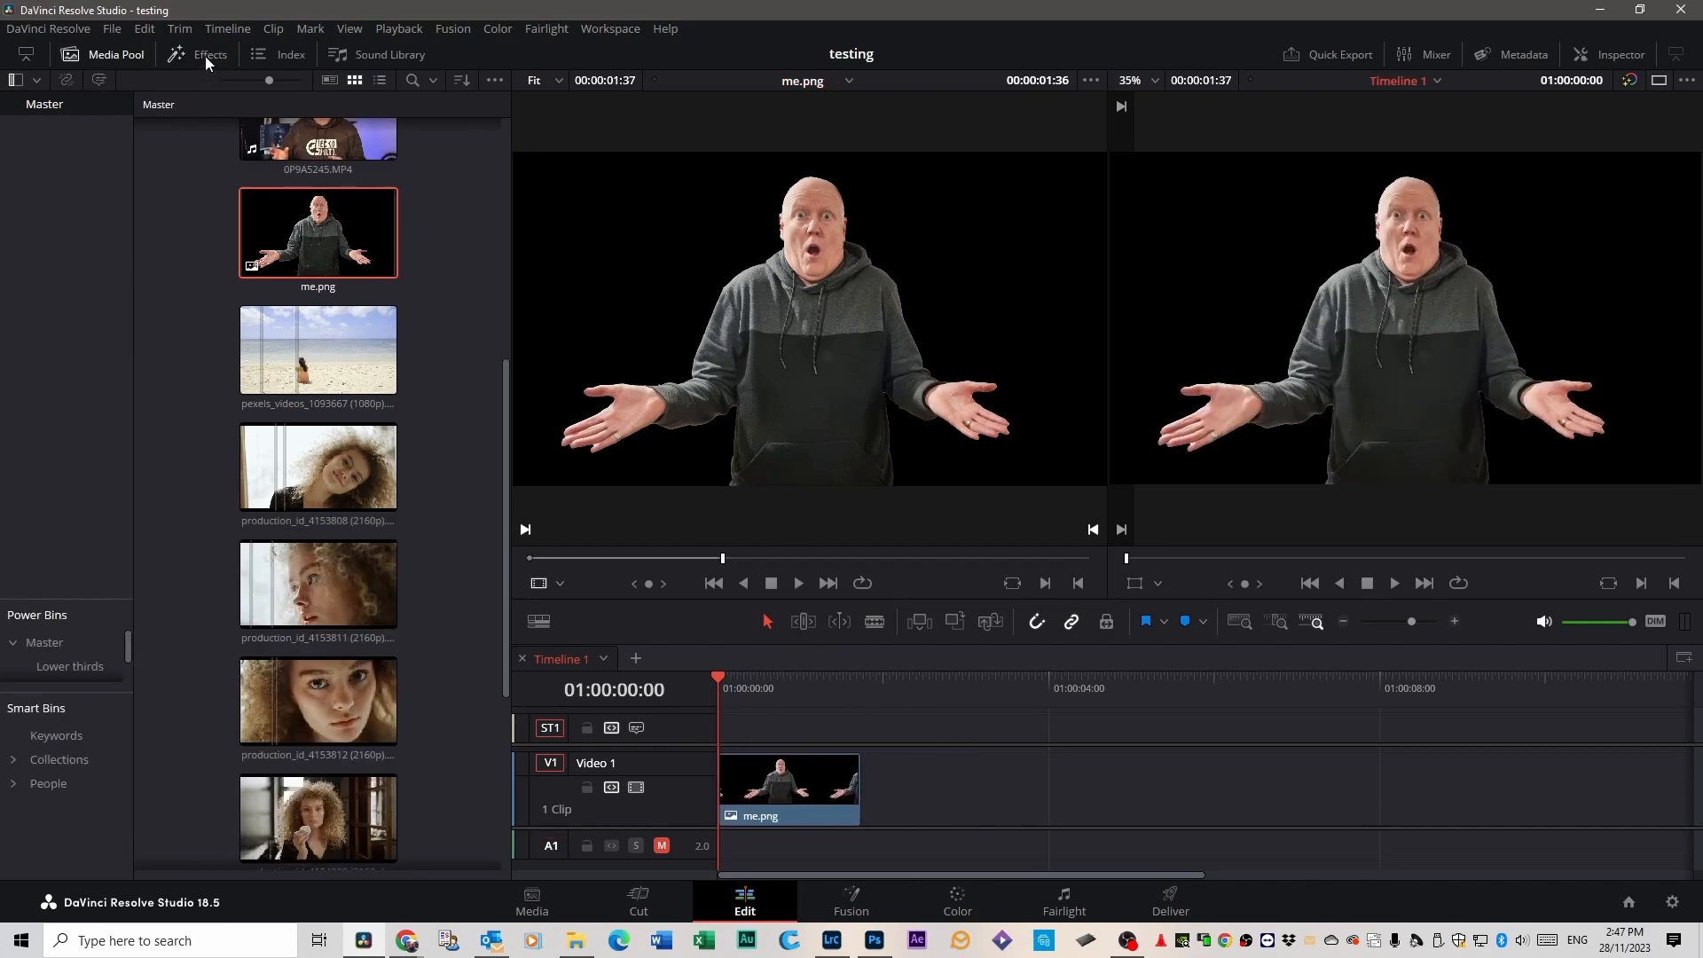
left_click(208, 59)
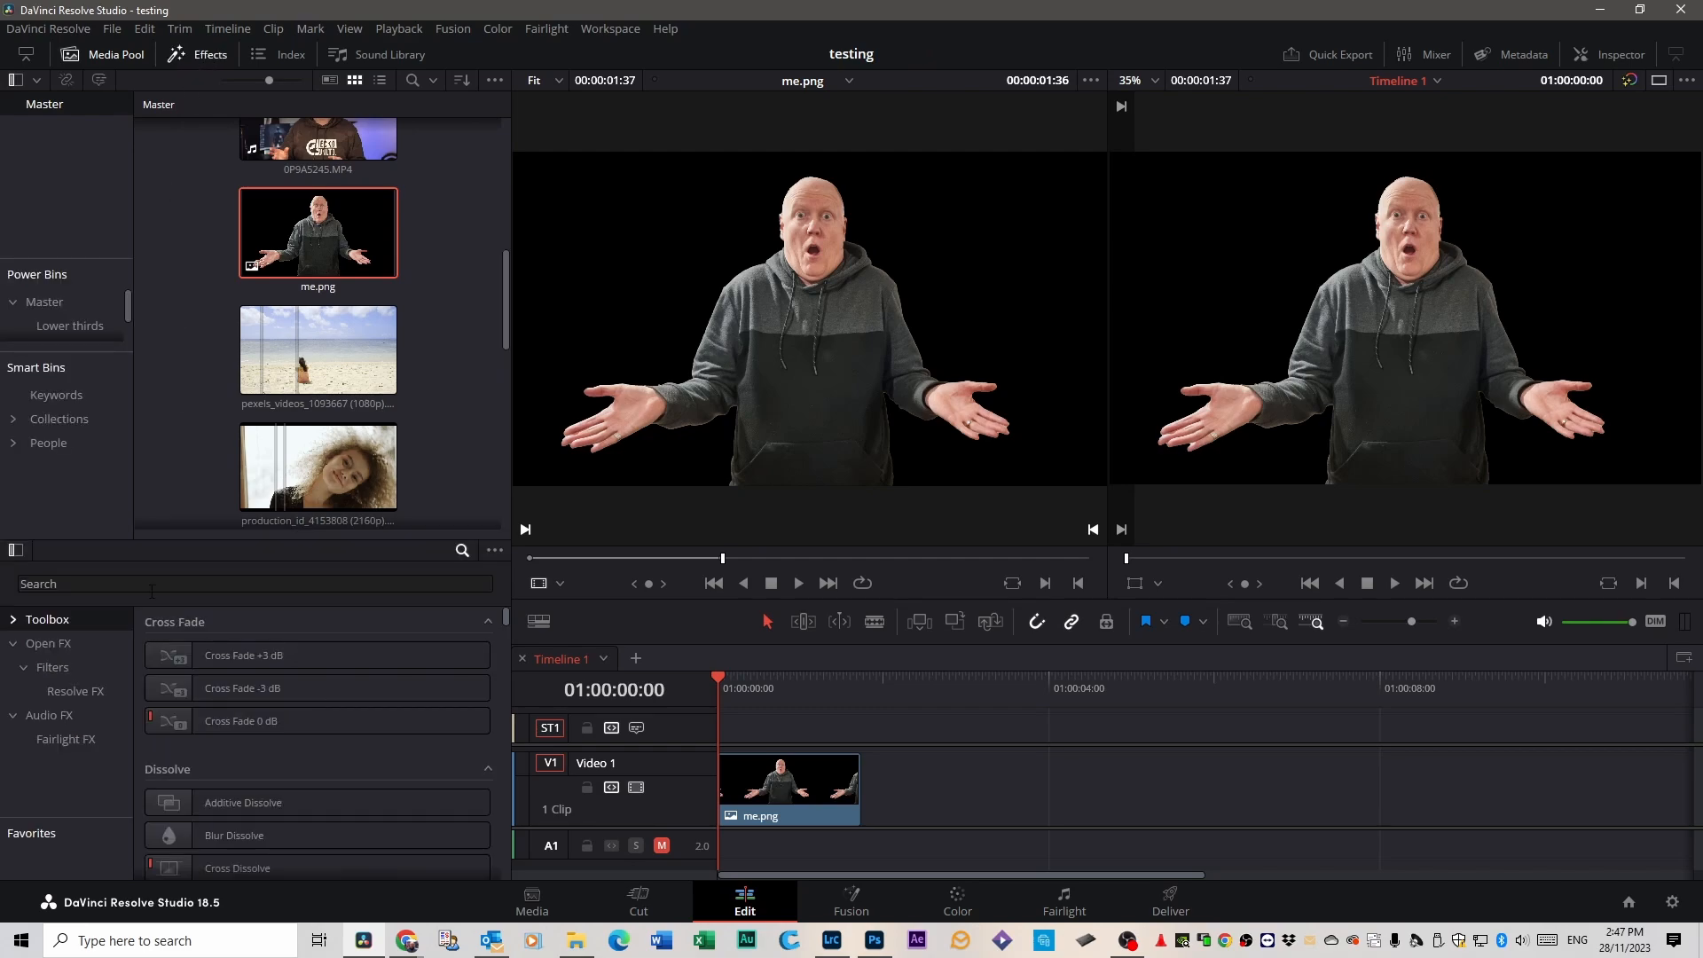
left_click(84, 586)
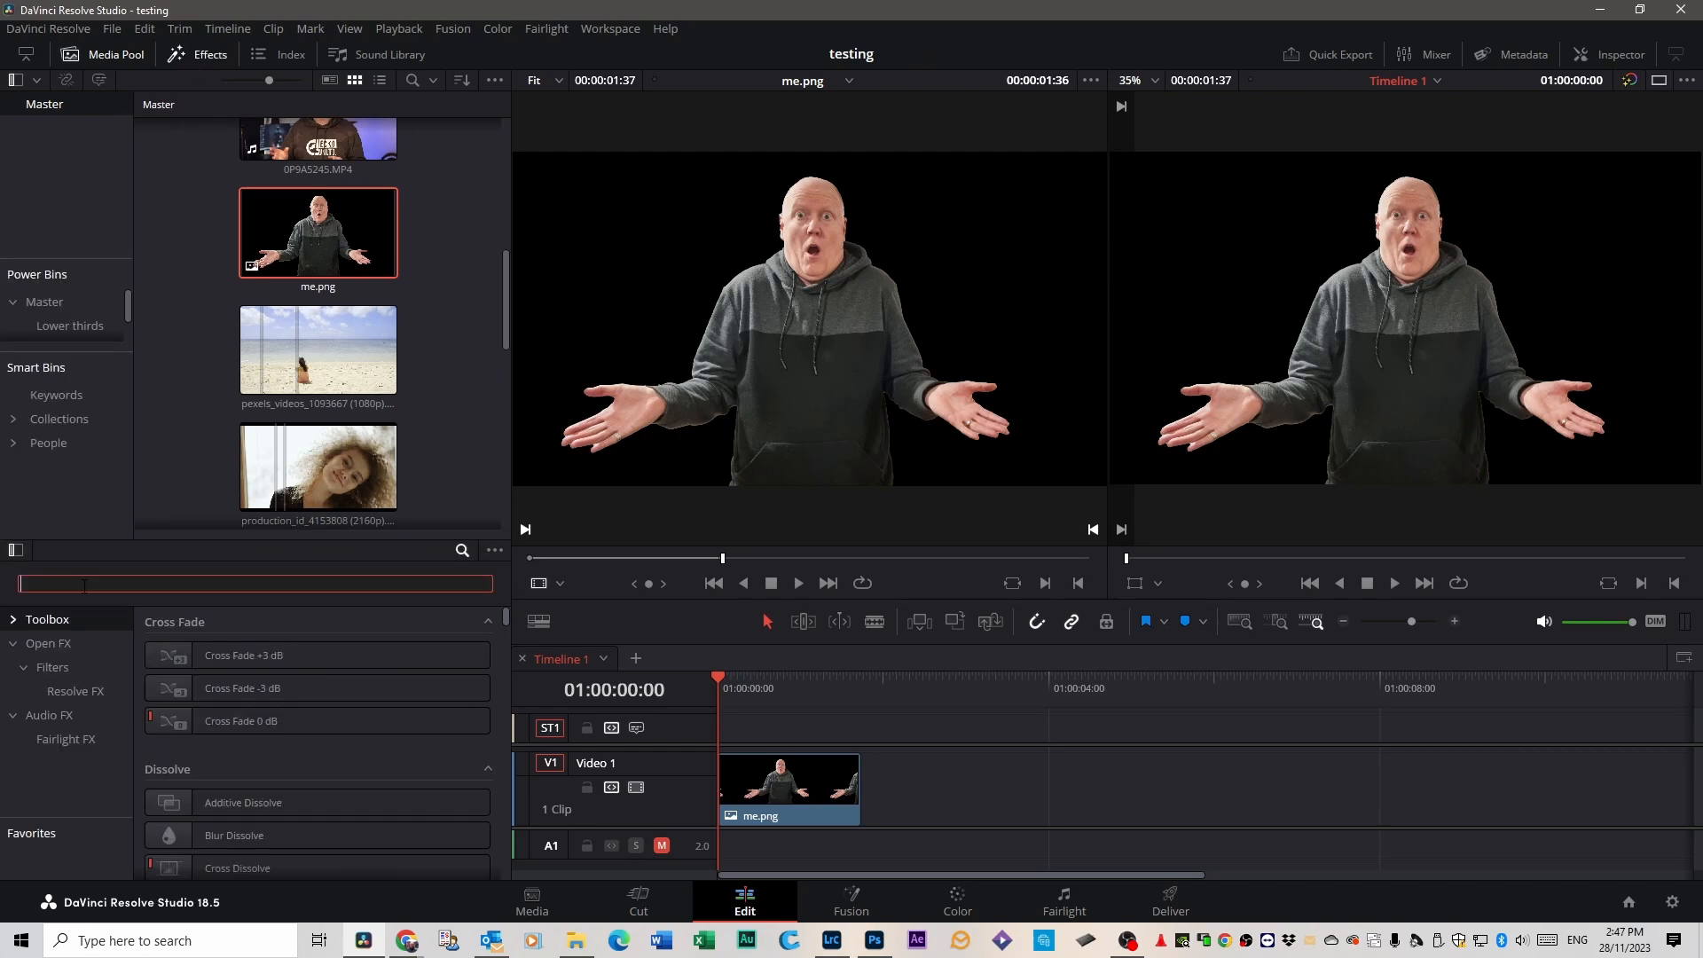
type("paper")
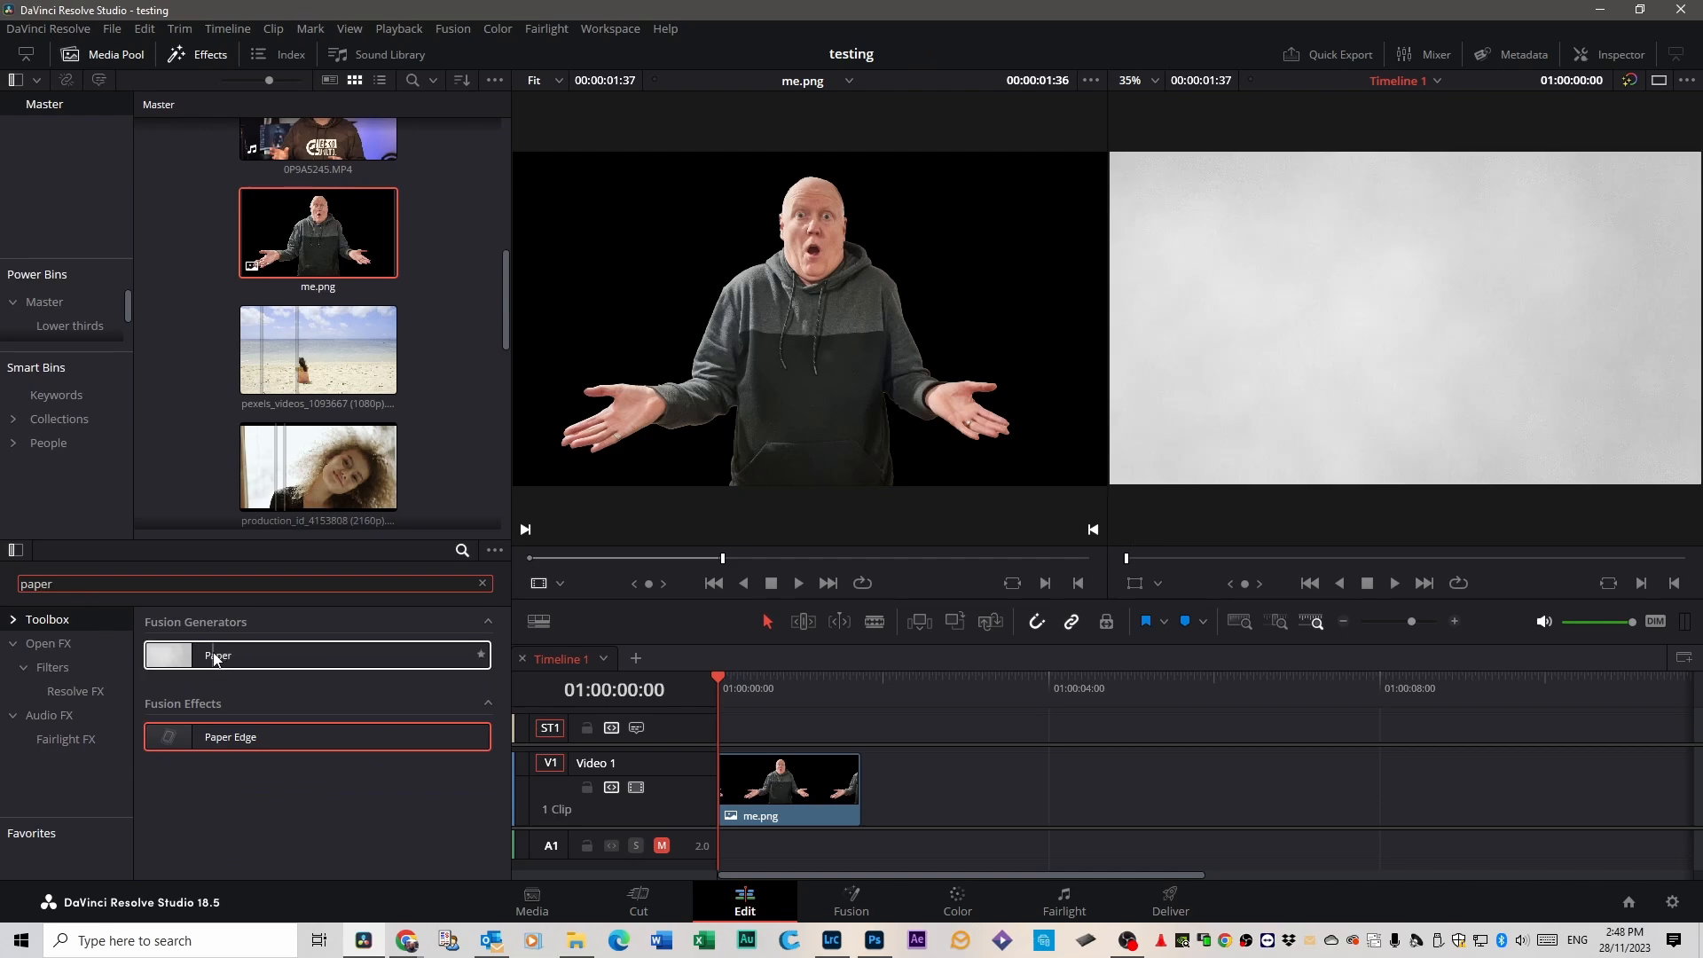
left_click_drag(239, 736, 775, 785)
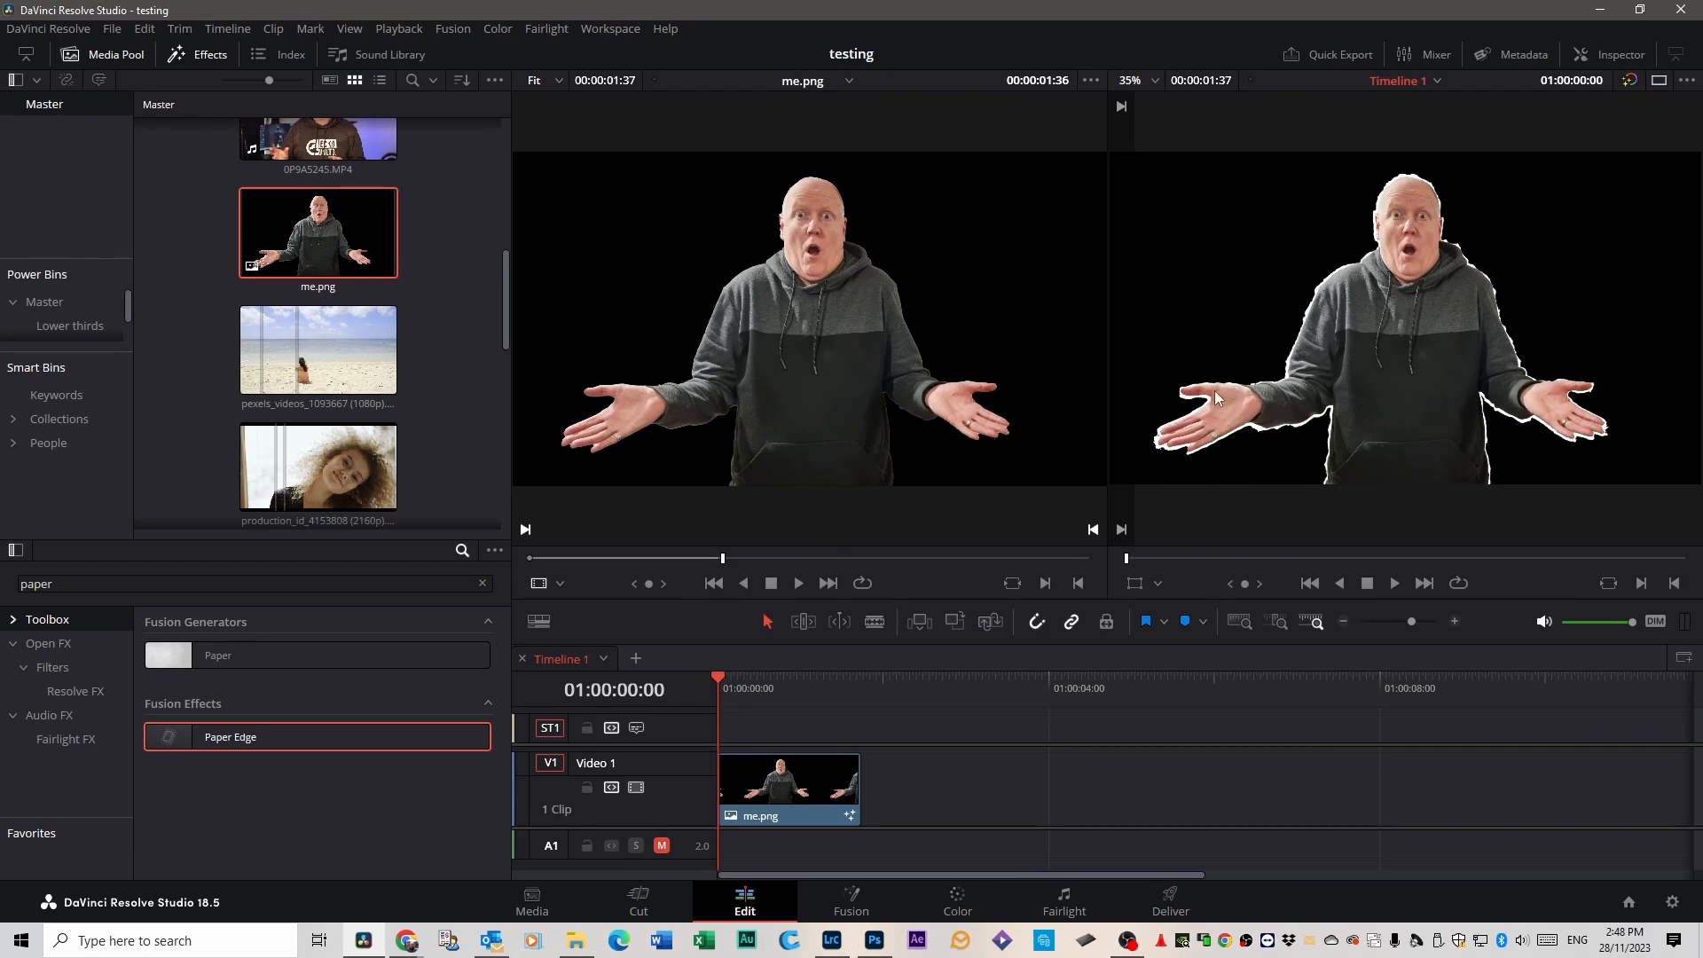
Compare me.png with Paper Edge disabled and enabled, and set its Edge Contrast to 0.0.
left_click(1619, 52)
left_click(1487, 112)
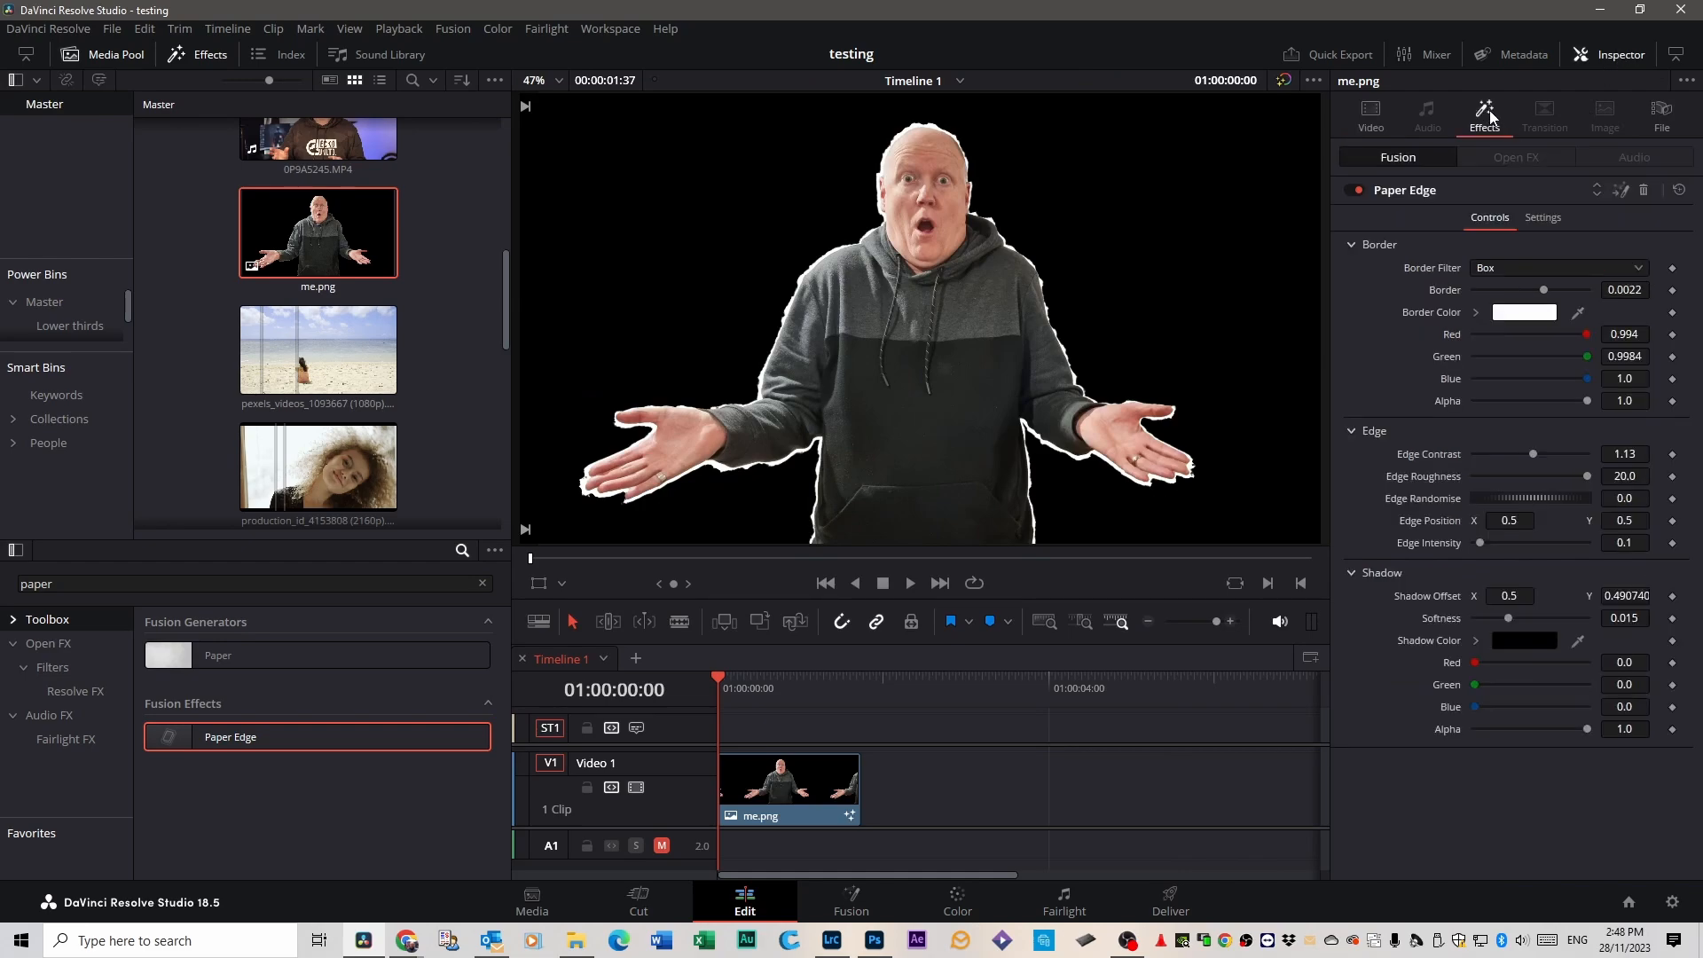
left_click(1348, 189)
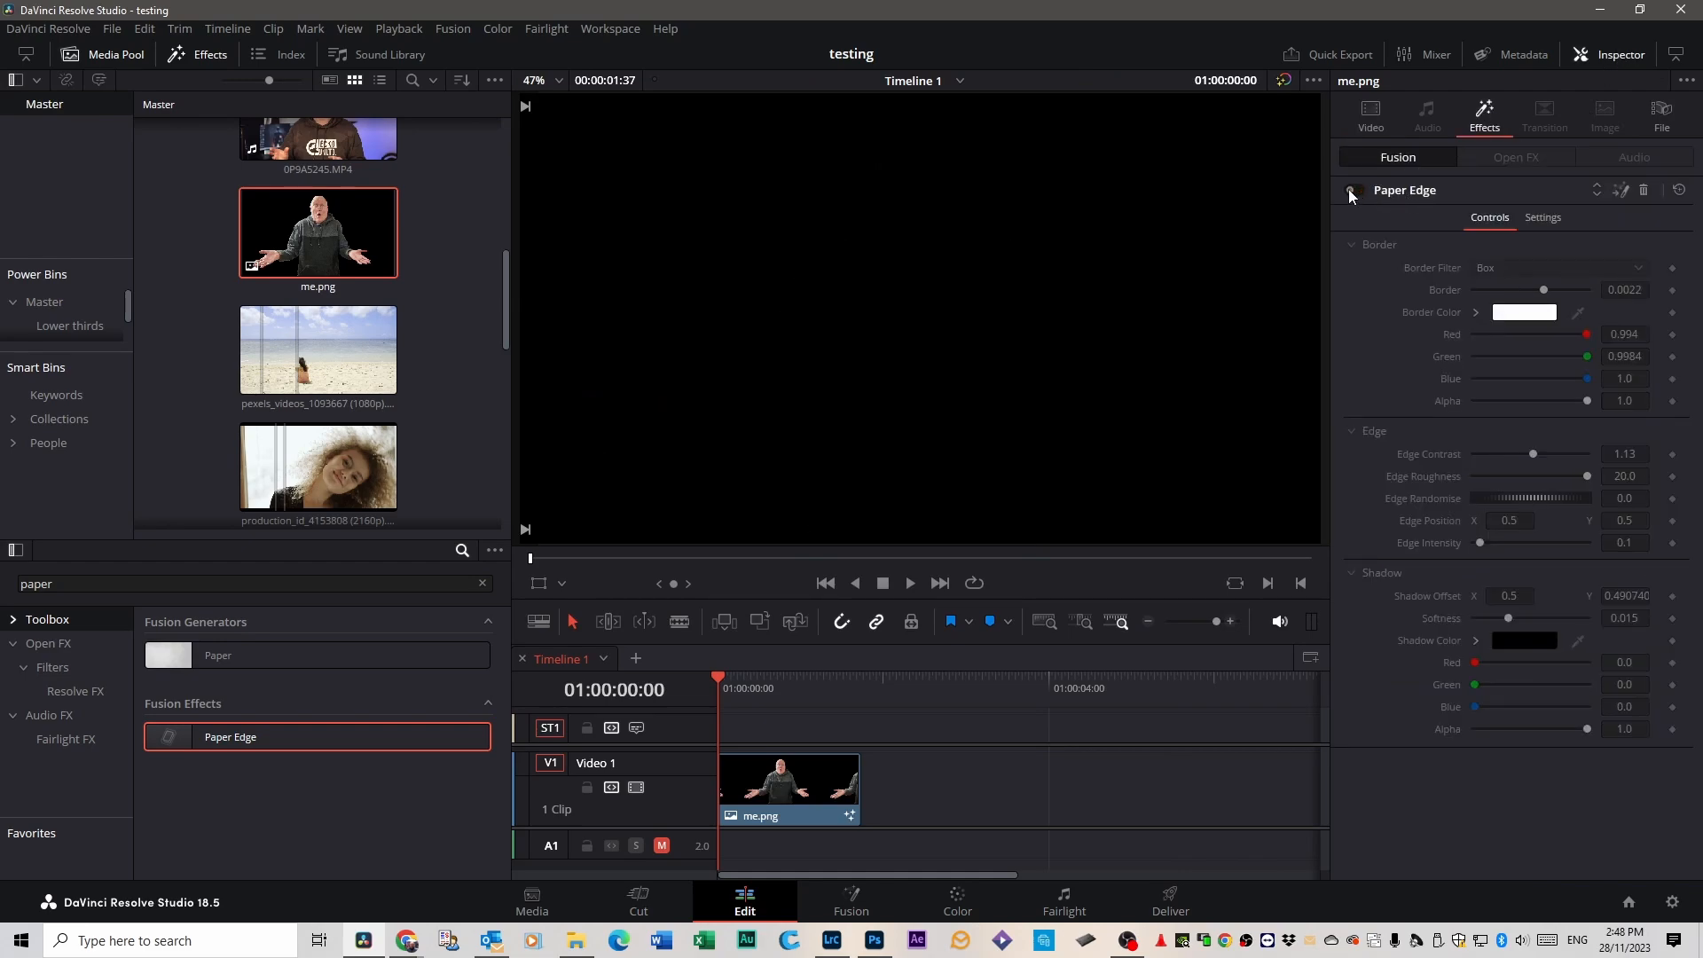
left_click(1349, 190)
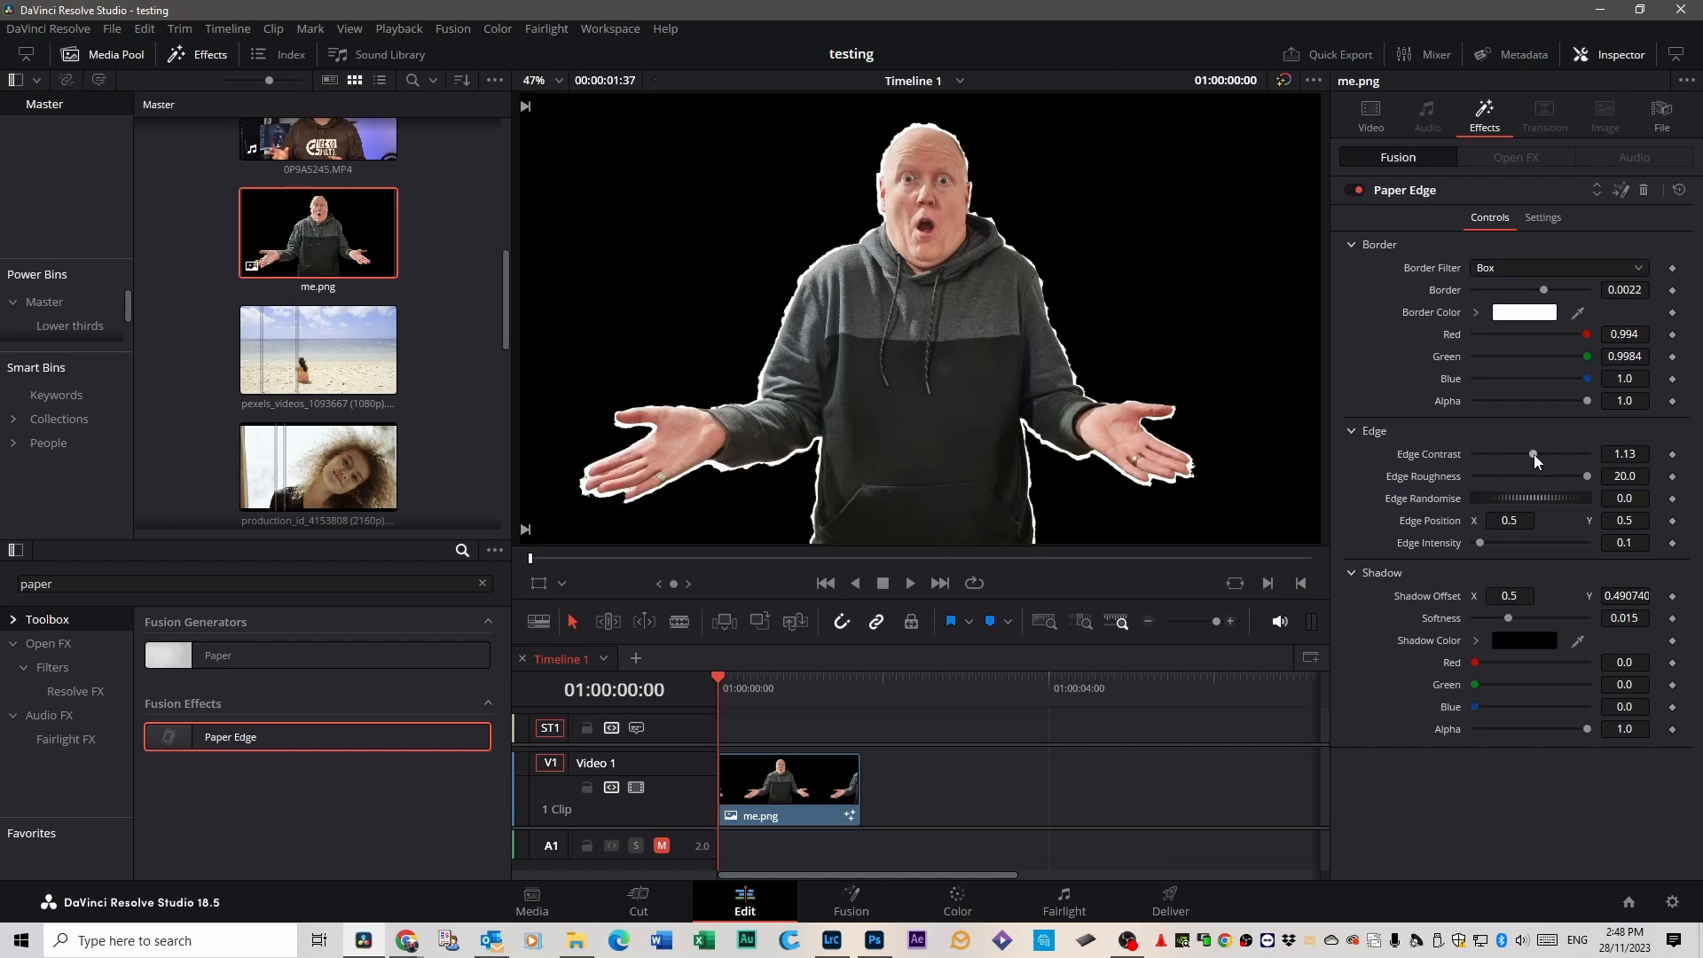
left_click_drag(1532, 453, 1434, 455)
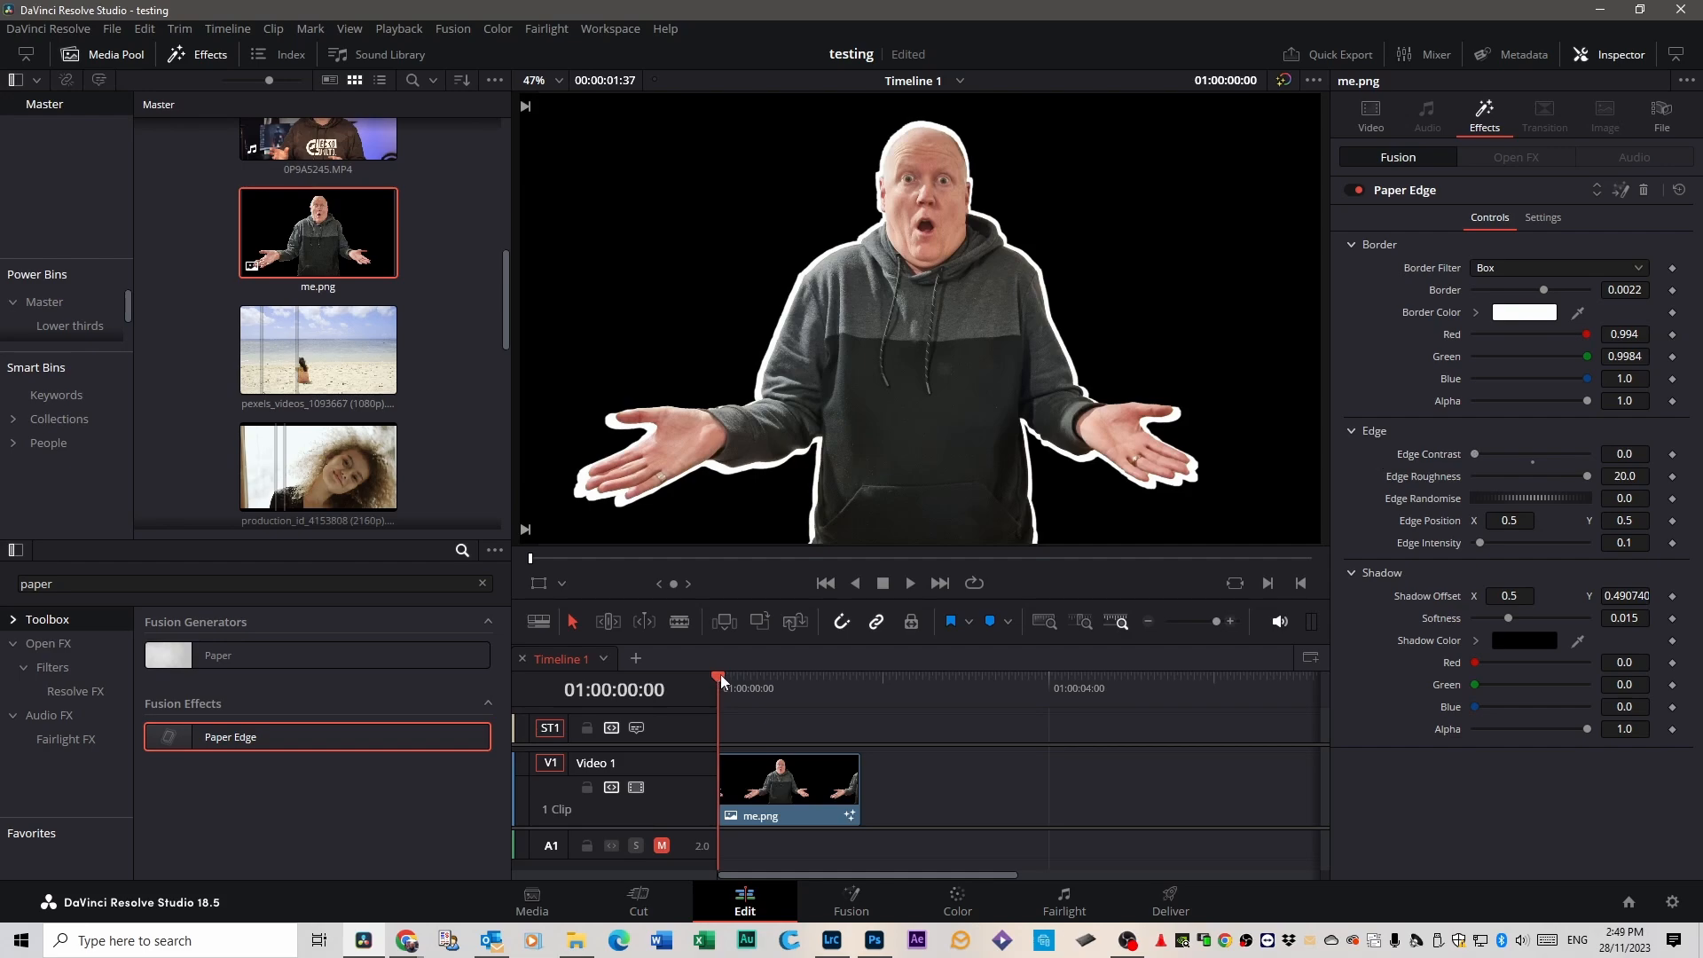
mouse_move(720, 674)
left_mouse_down()
mouse_move(862, 673)
mouse_move(705, 680)
left_mouse_up()
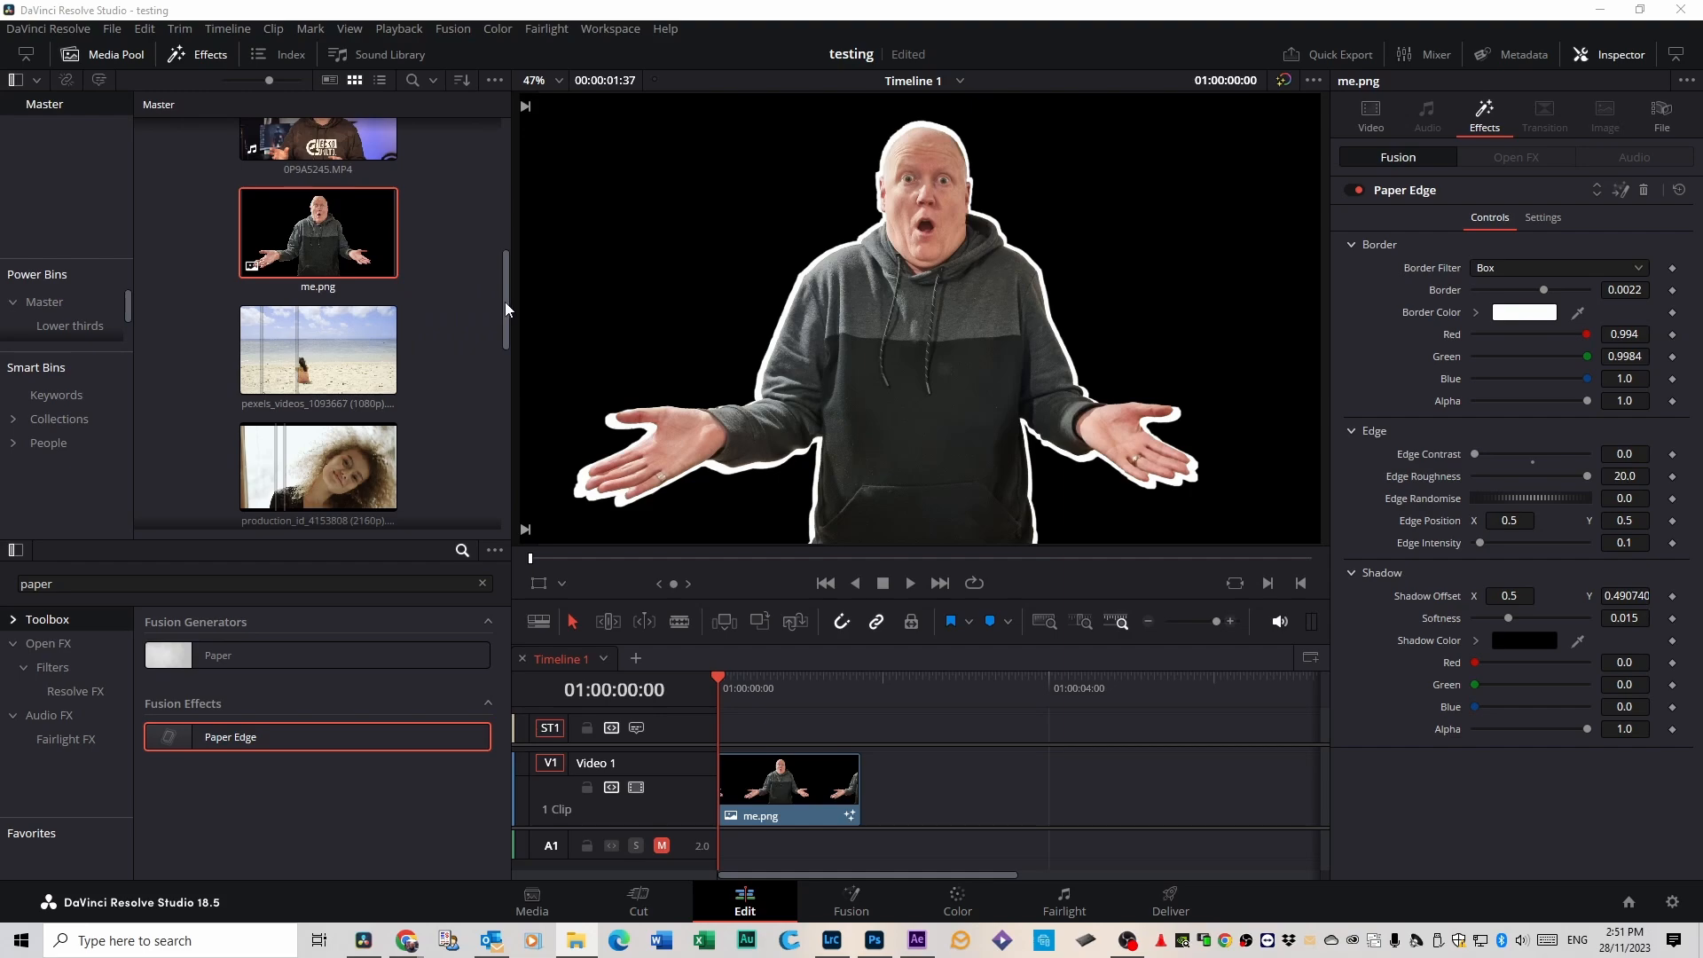
Add vid test.avi directly after me.png on Video 1 and select it with the playhead at 01:00:04:08.
left_click_drag(318, 336, 877, 778)
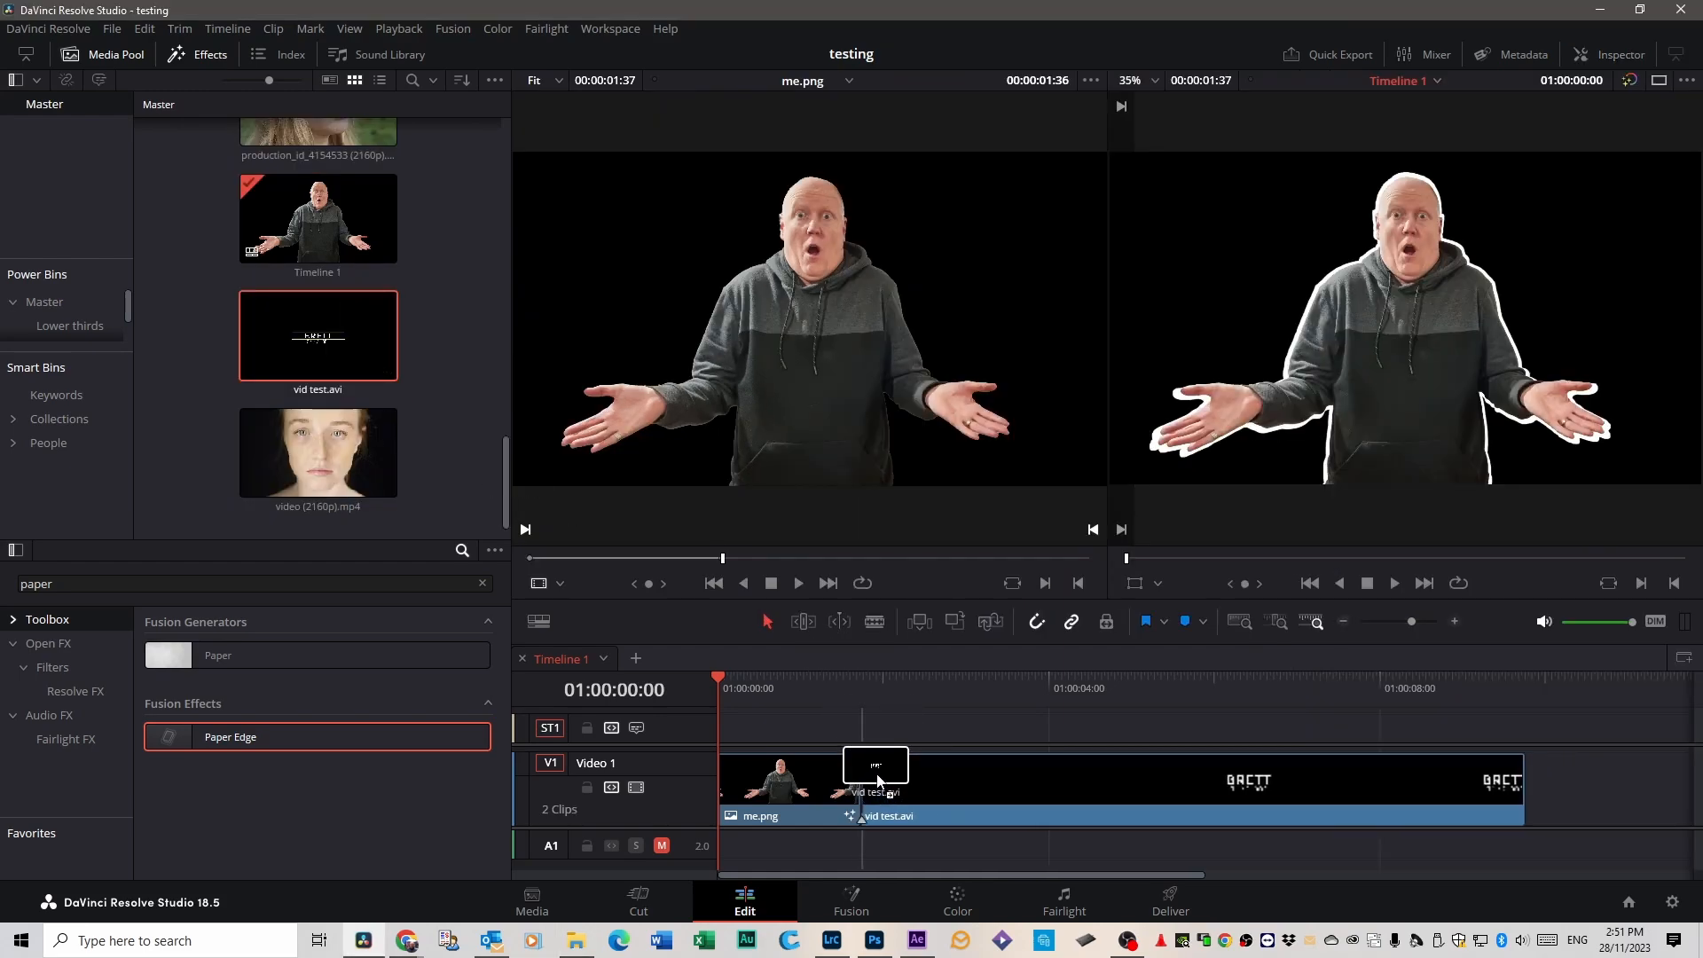
left_click_drag(741, 695, 1062, 711)
left_click(1088, 778)
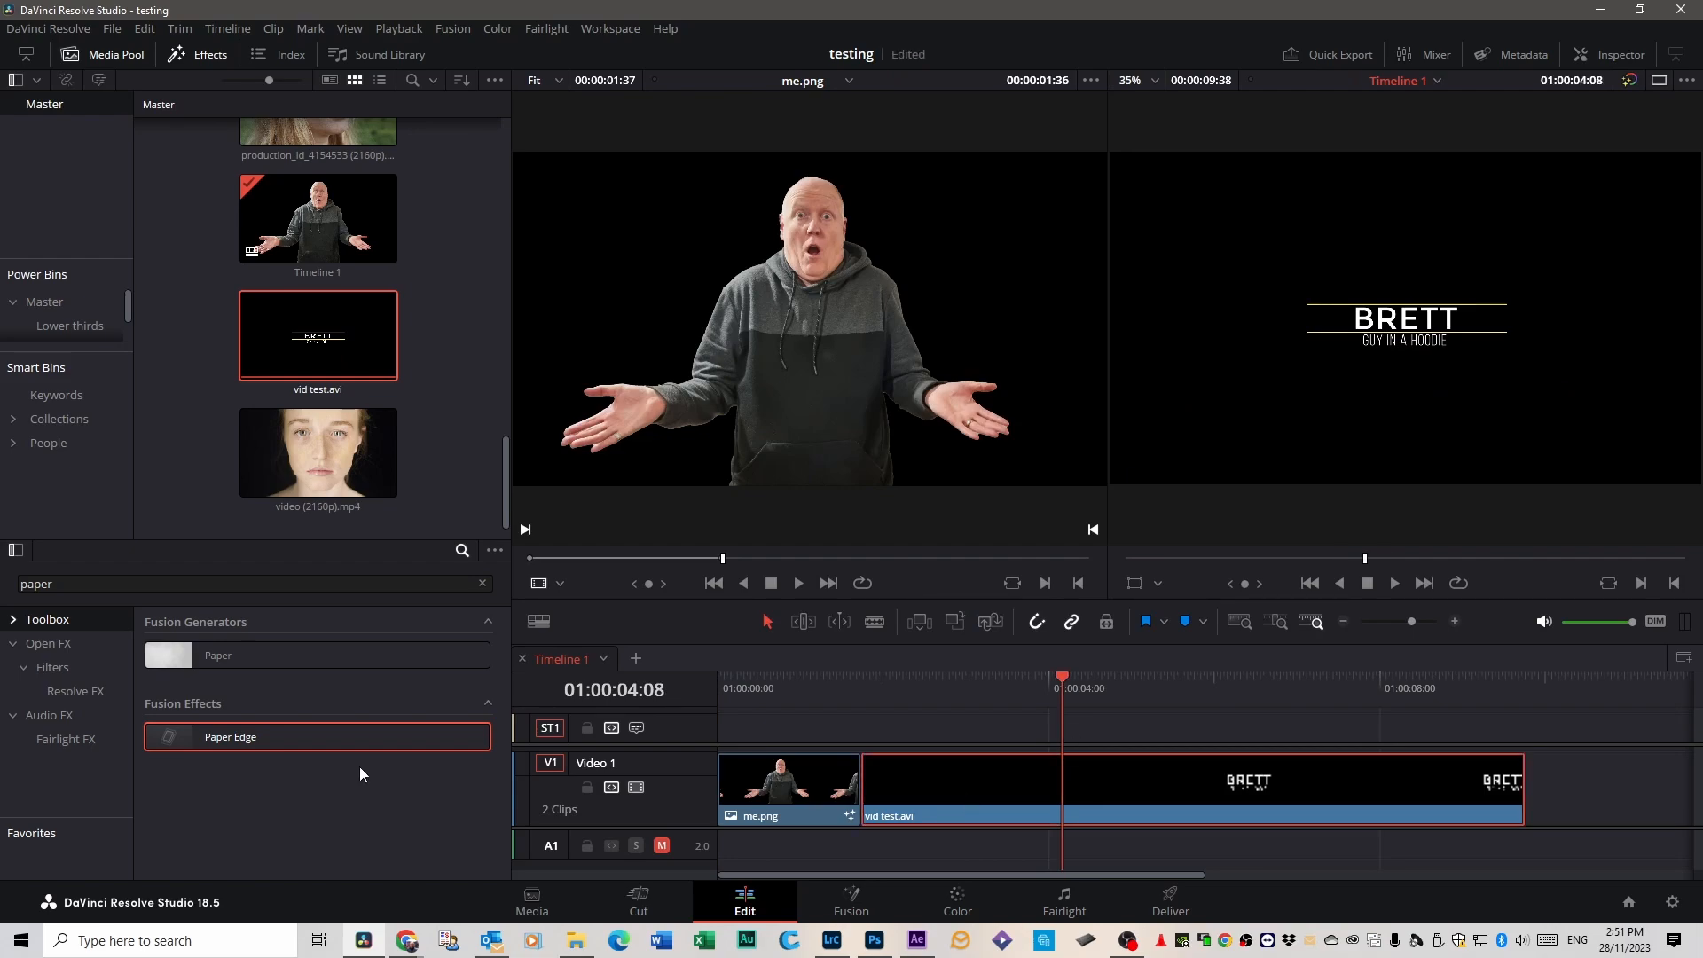
Apply Paper Edge to the vid test.avi clip and inspect the title's outline up close at 01:00:05:41.
left_click_drag(280, 738, 1122, 798)
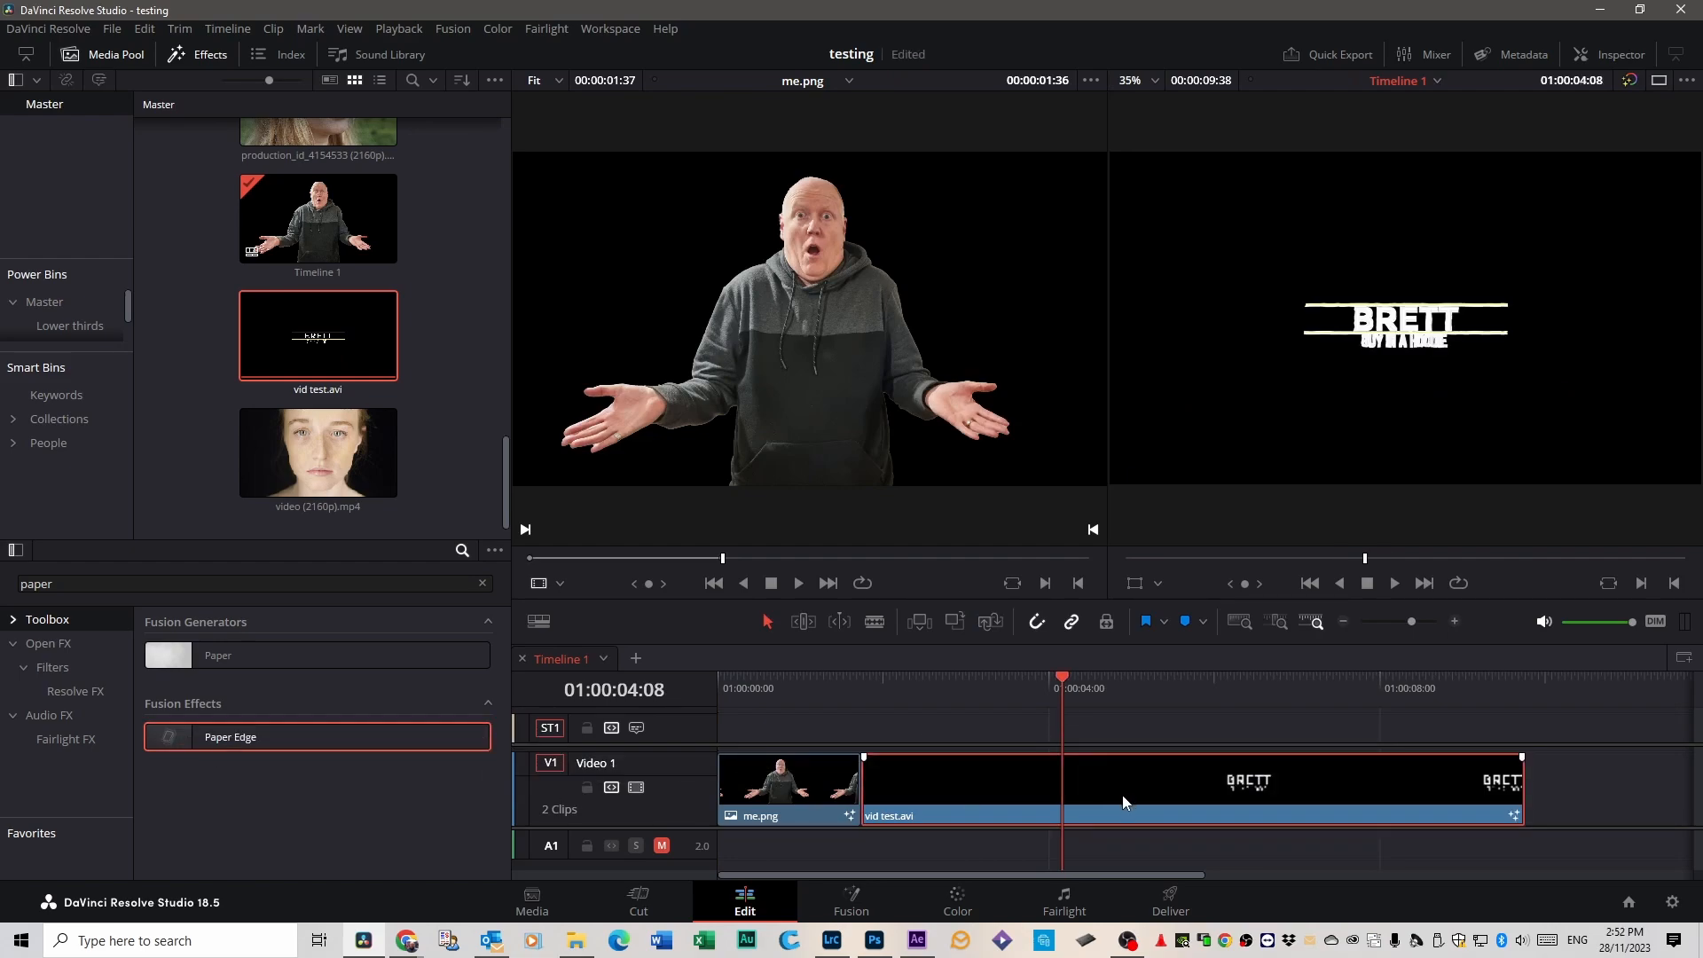
left_click_drag(1061, 679, 1200, 677)
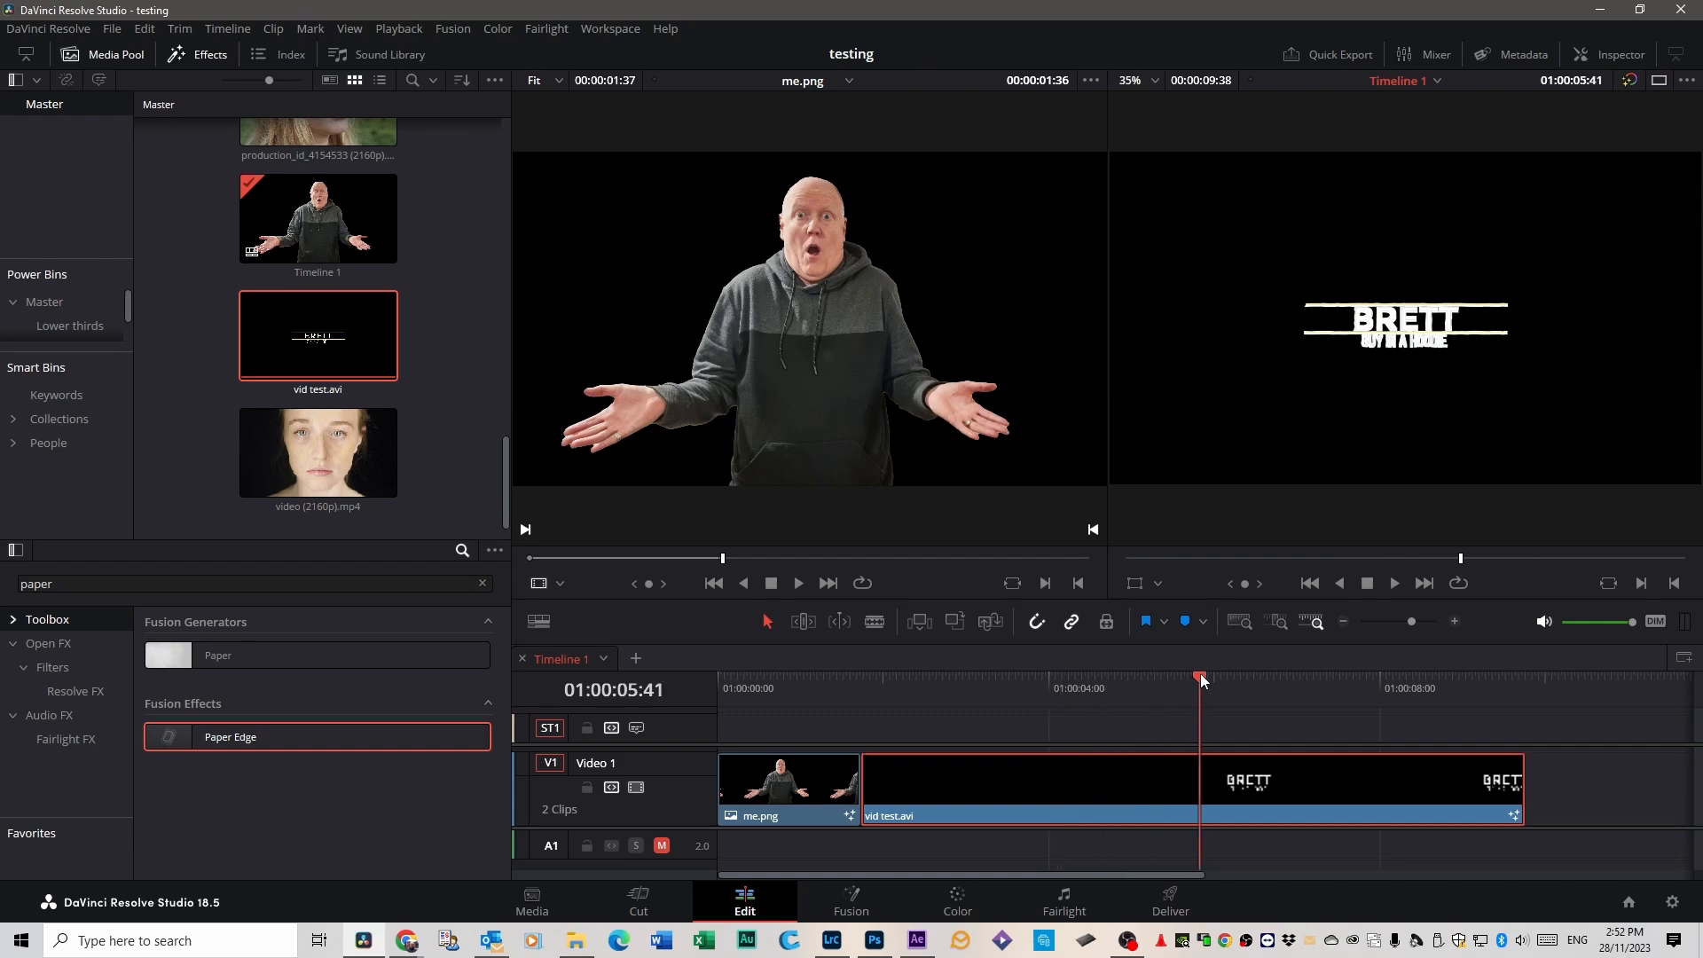
scroll(1247, 328, "up", 4)
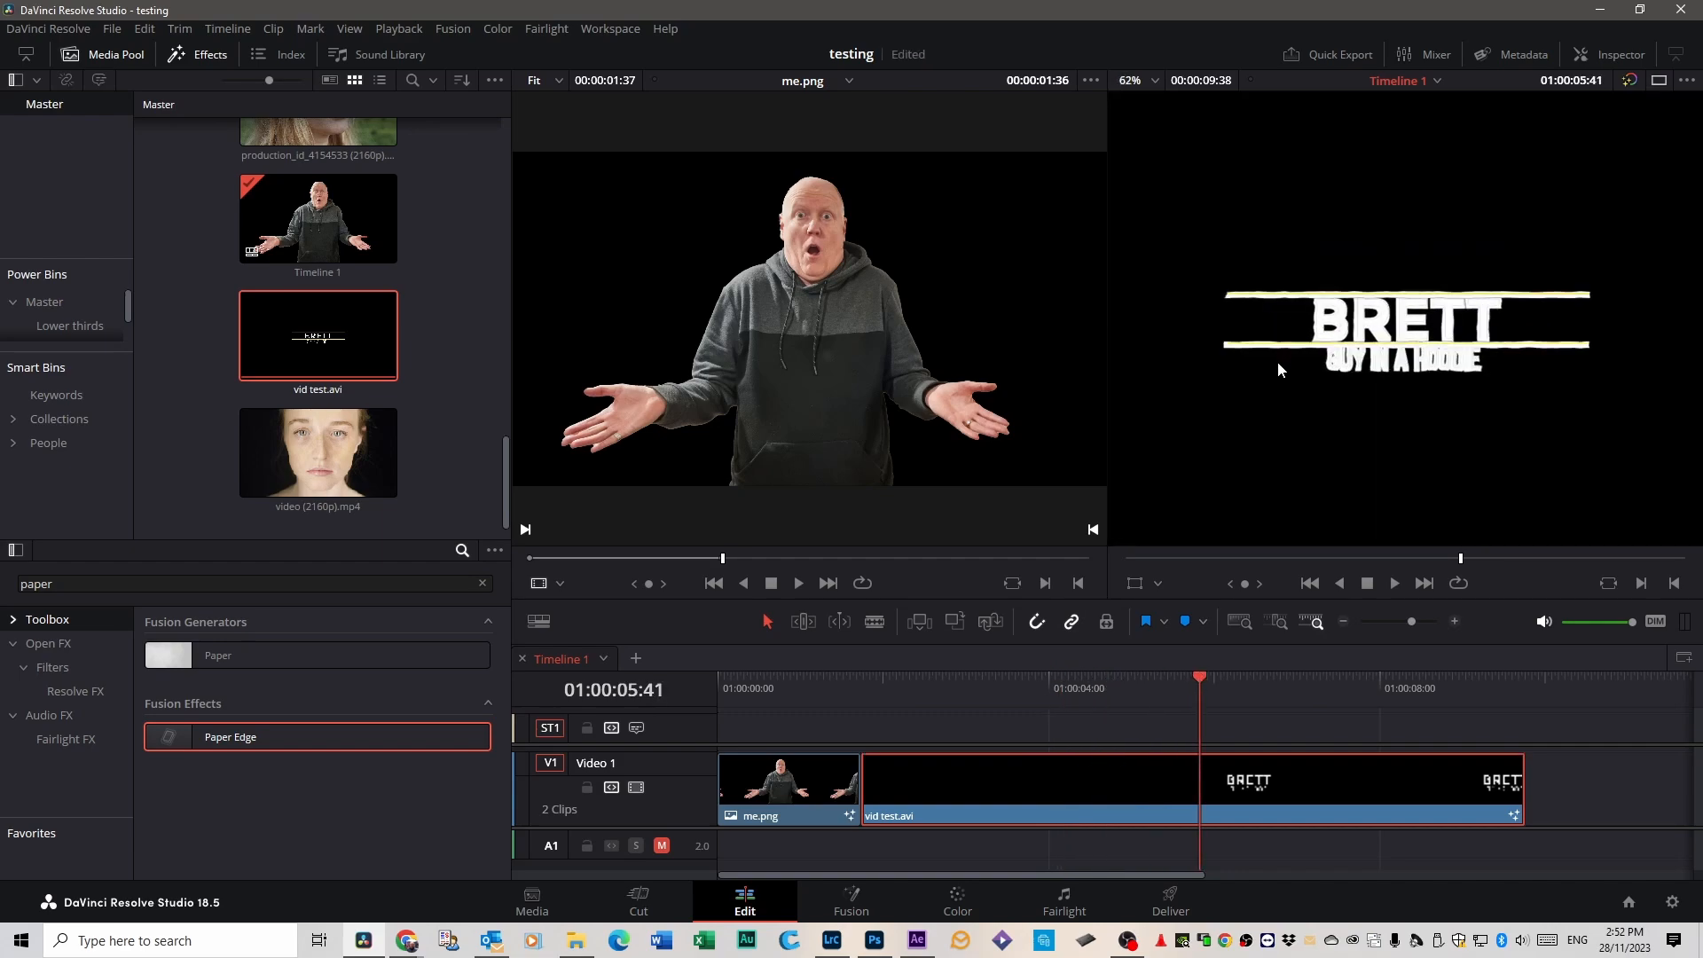
scroll(1278, 370, "up", 2)
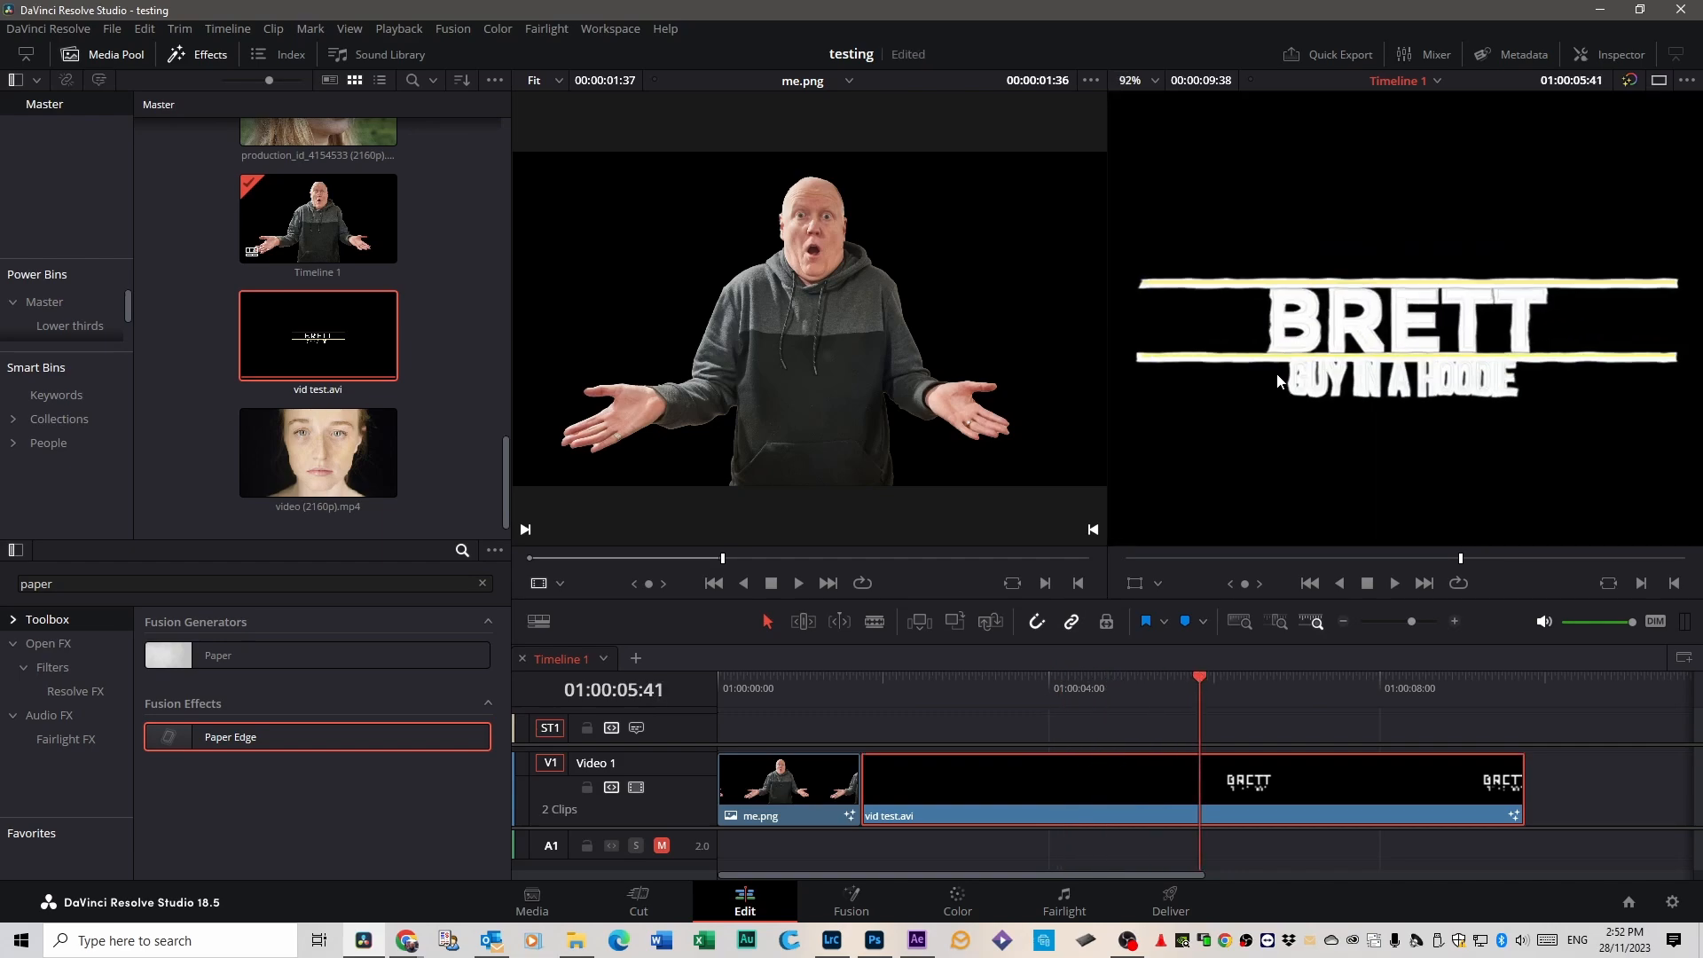
Set Paper Edge's Edge Contrast to 0.0 on vid test.avi and play back the animated title.
left_click(1609, 51)
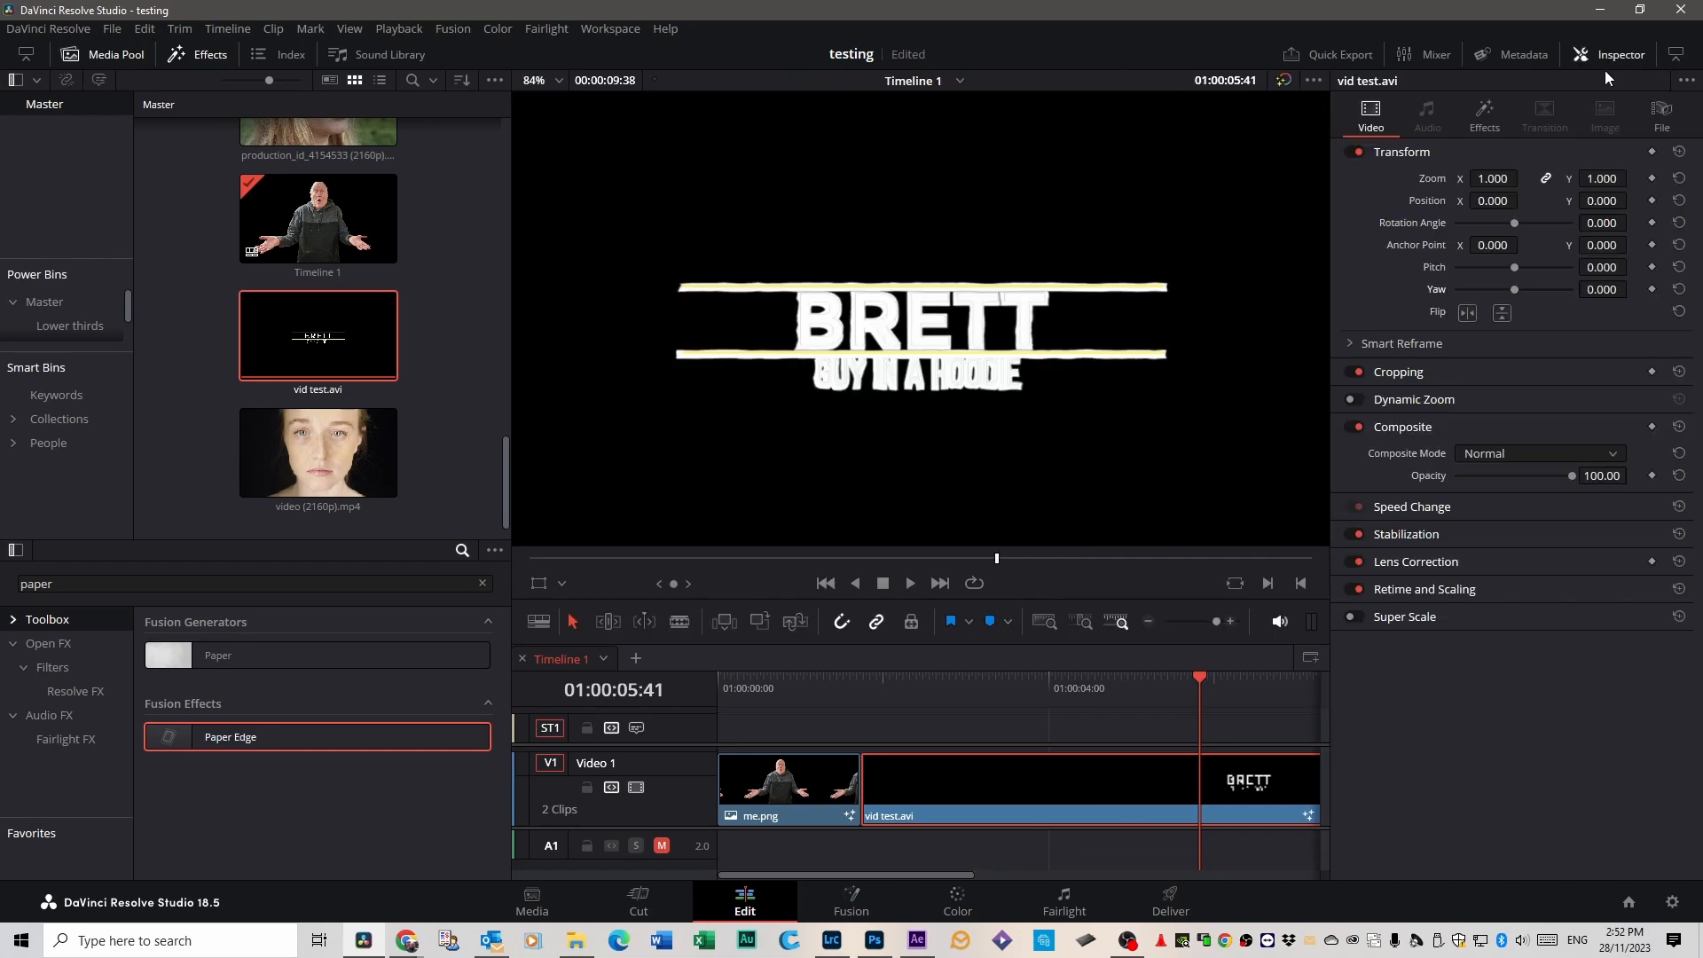
left_click(1488, 123)
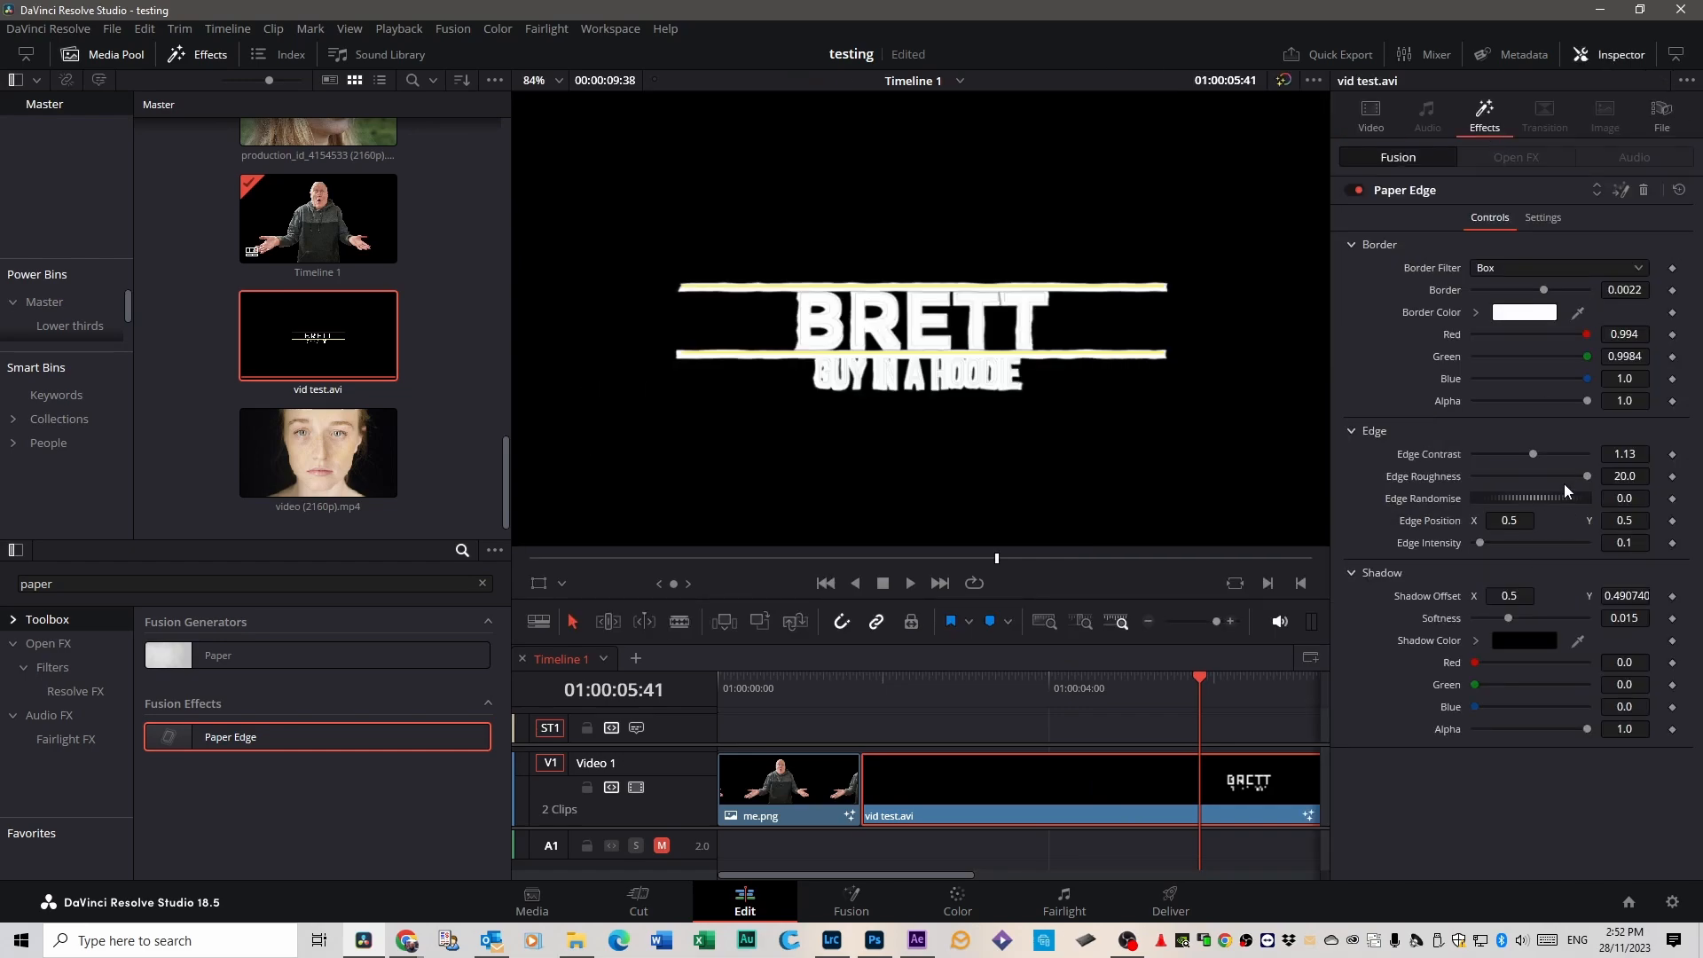
left_click_drag(1527, 454, 1442, 454)
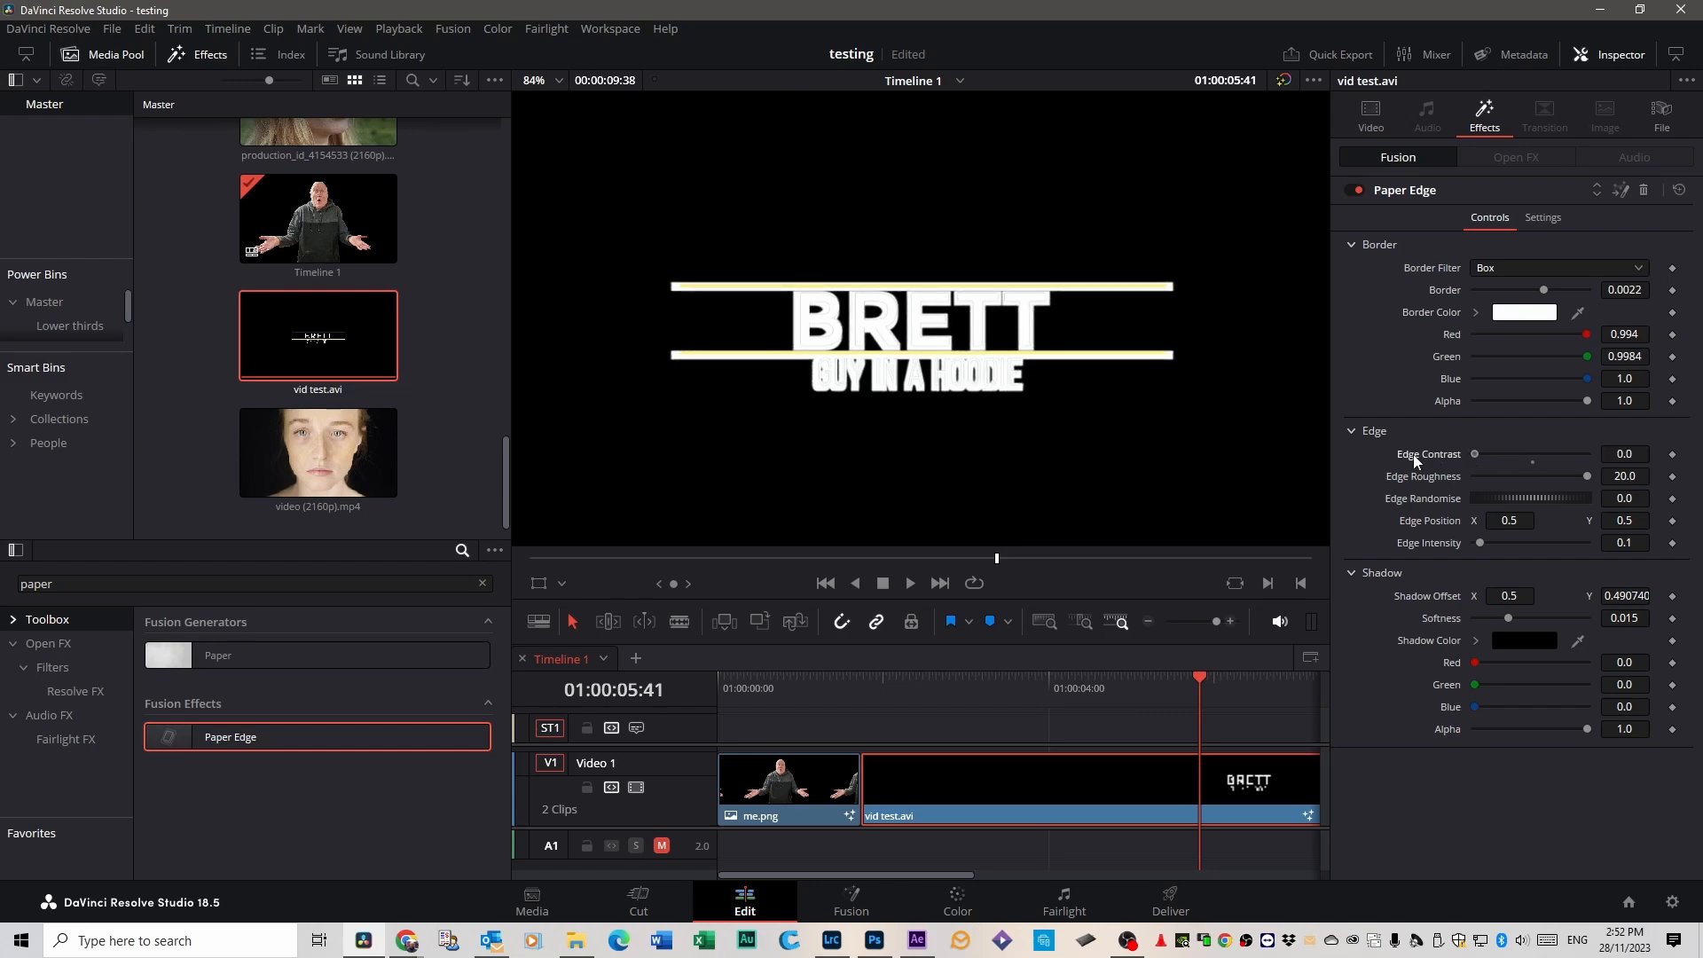
key("space")
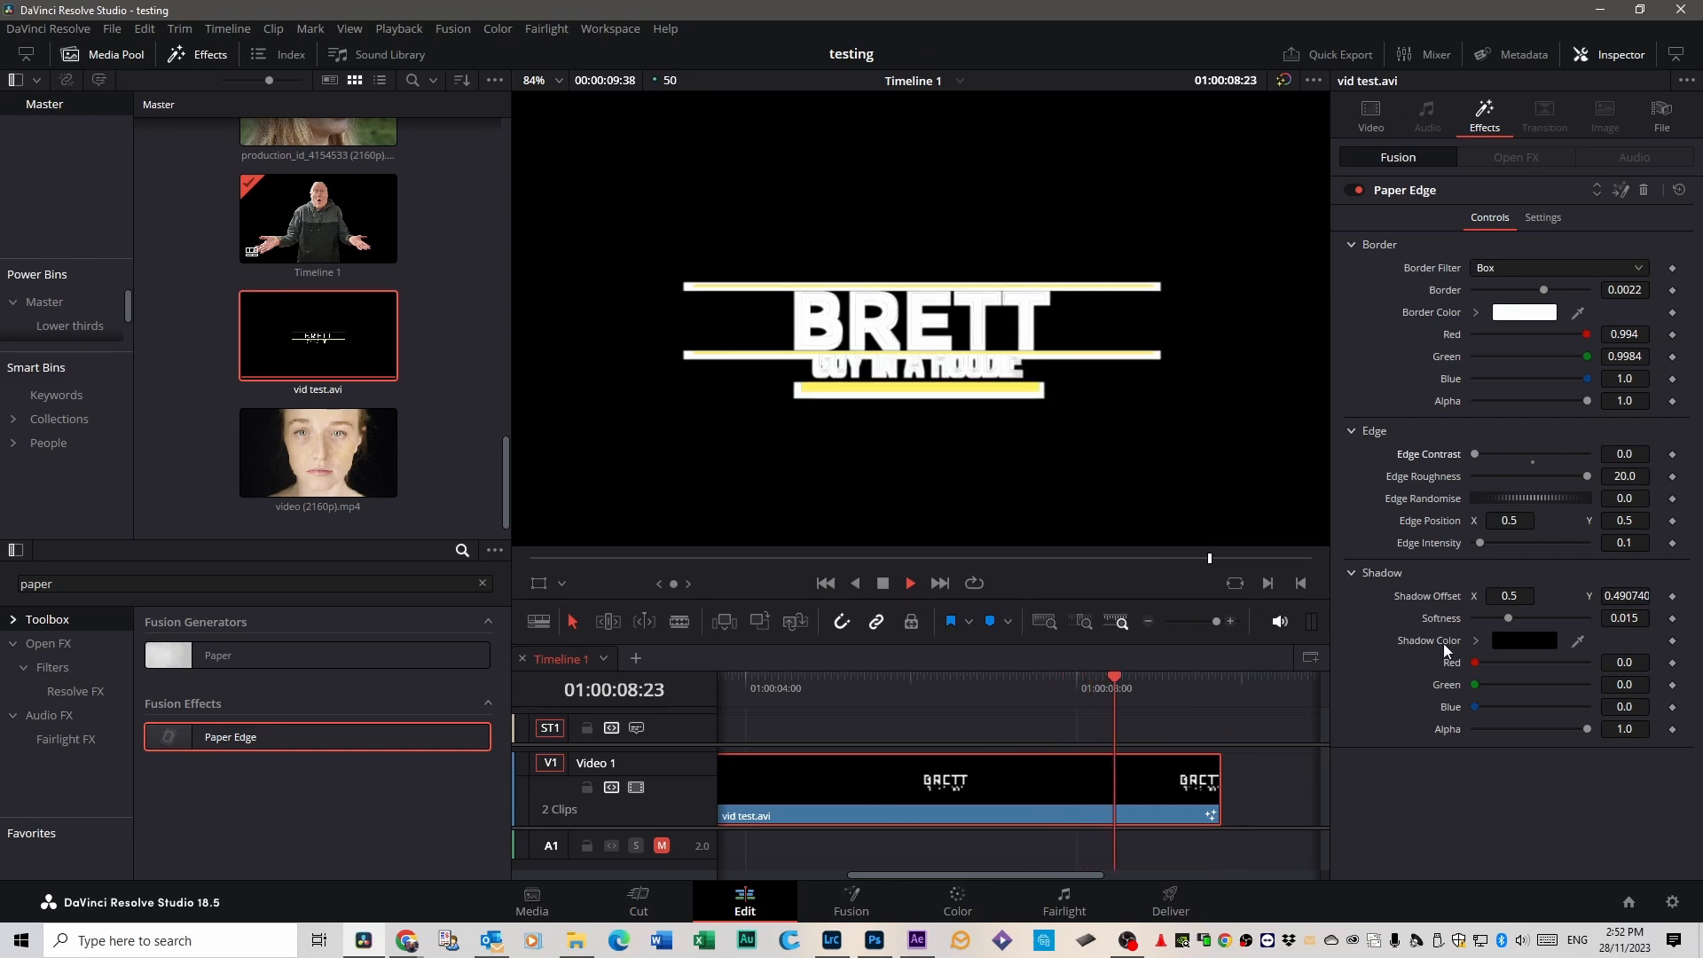
key("space")
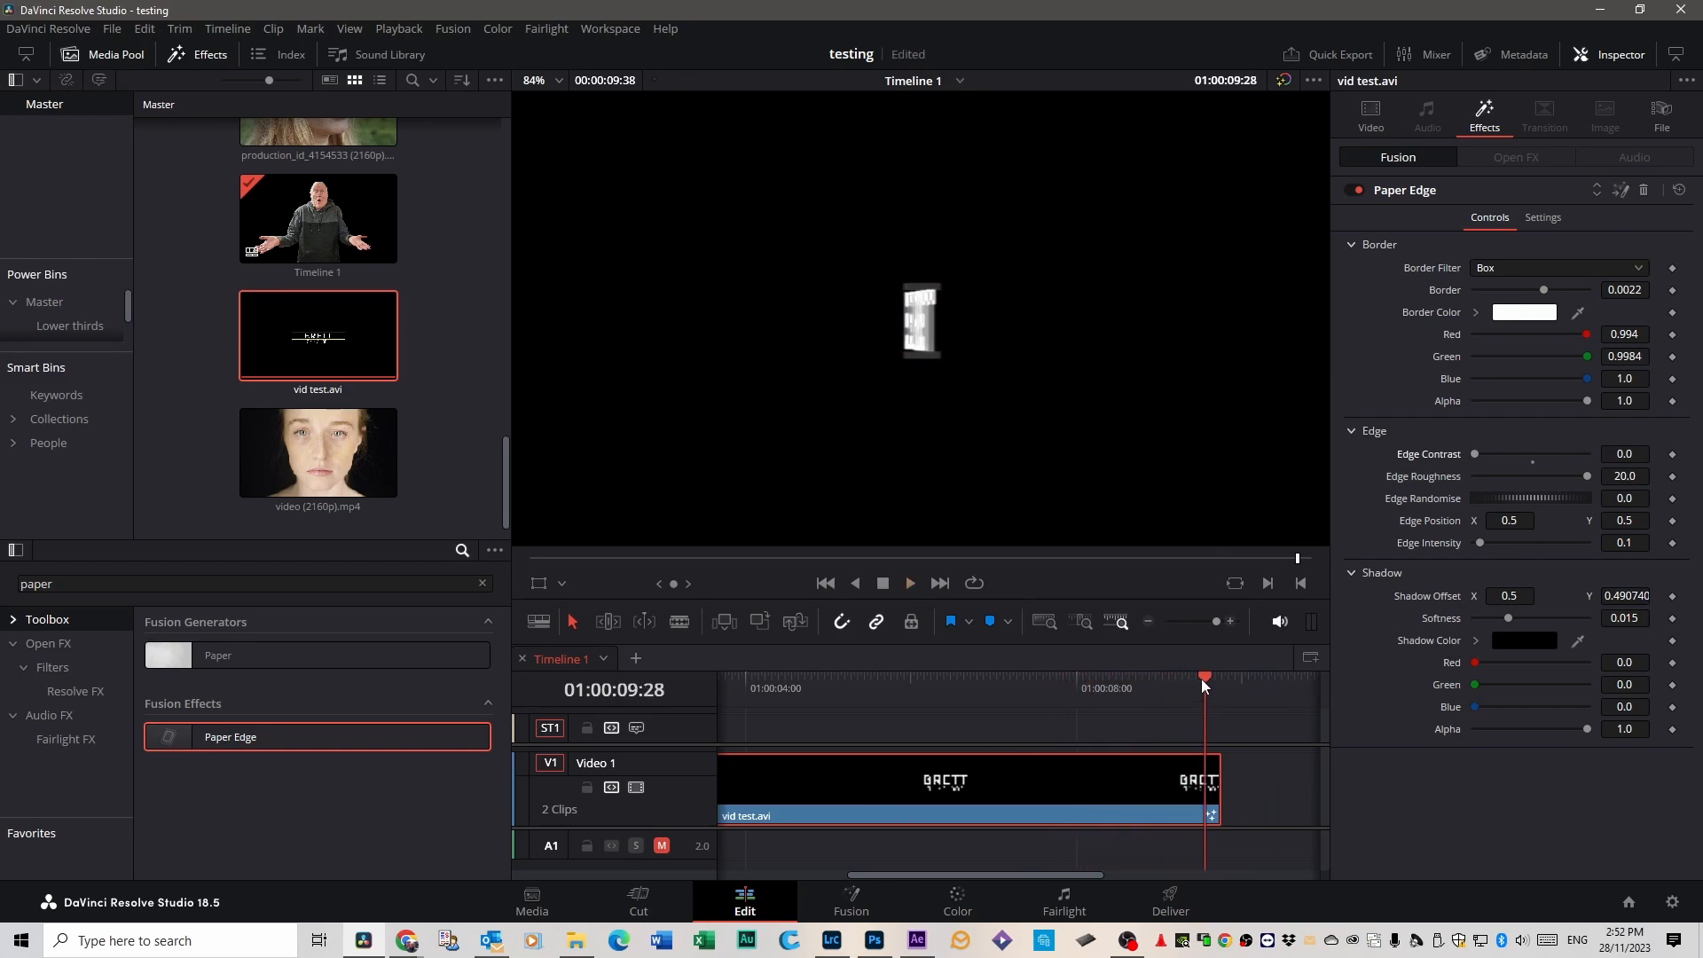
left_click_drag(1201, 679, 773, 688)
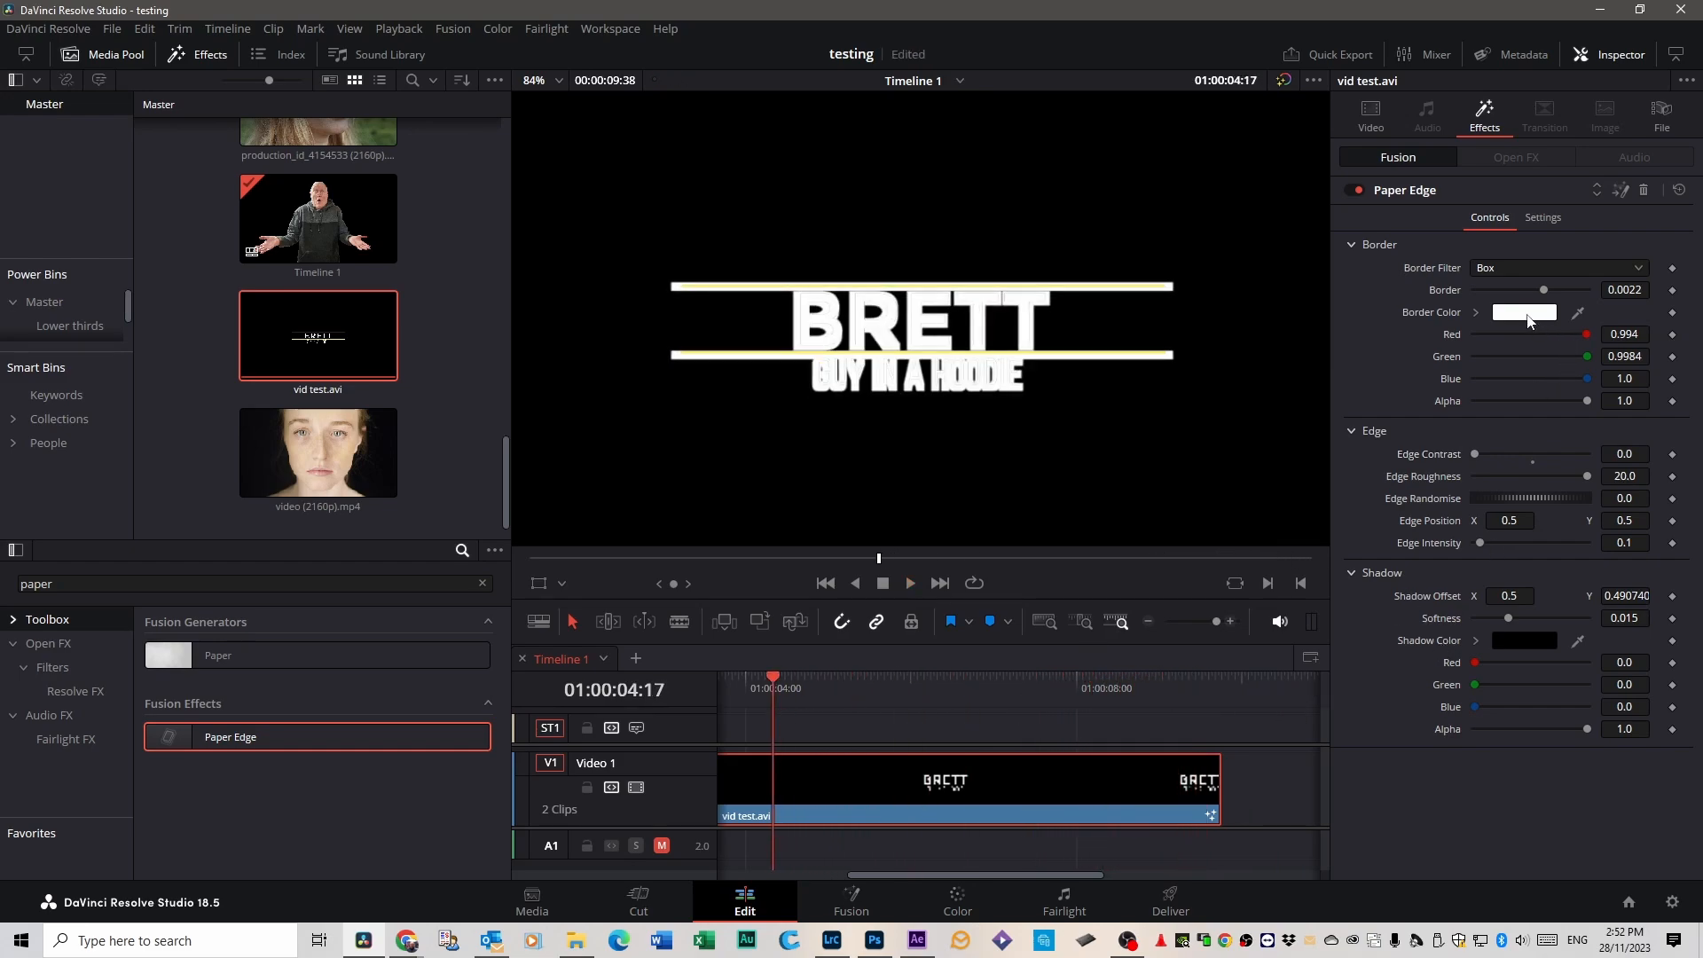
Set the Paper Edge border colour of vid test.avi to violet #5500ff and preview the title animation.
left_click(1527, 318)
left_click(637, 442)
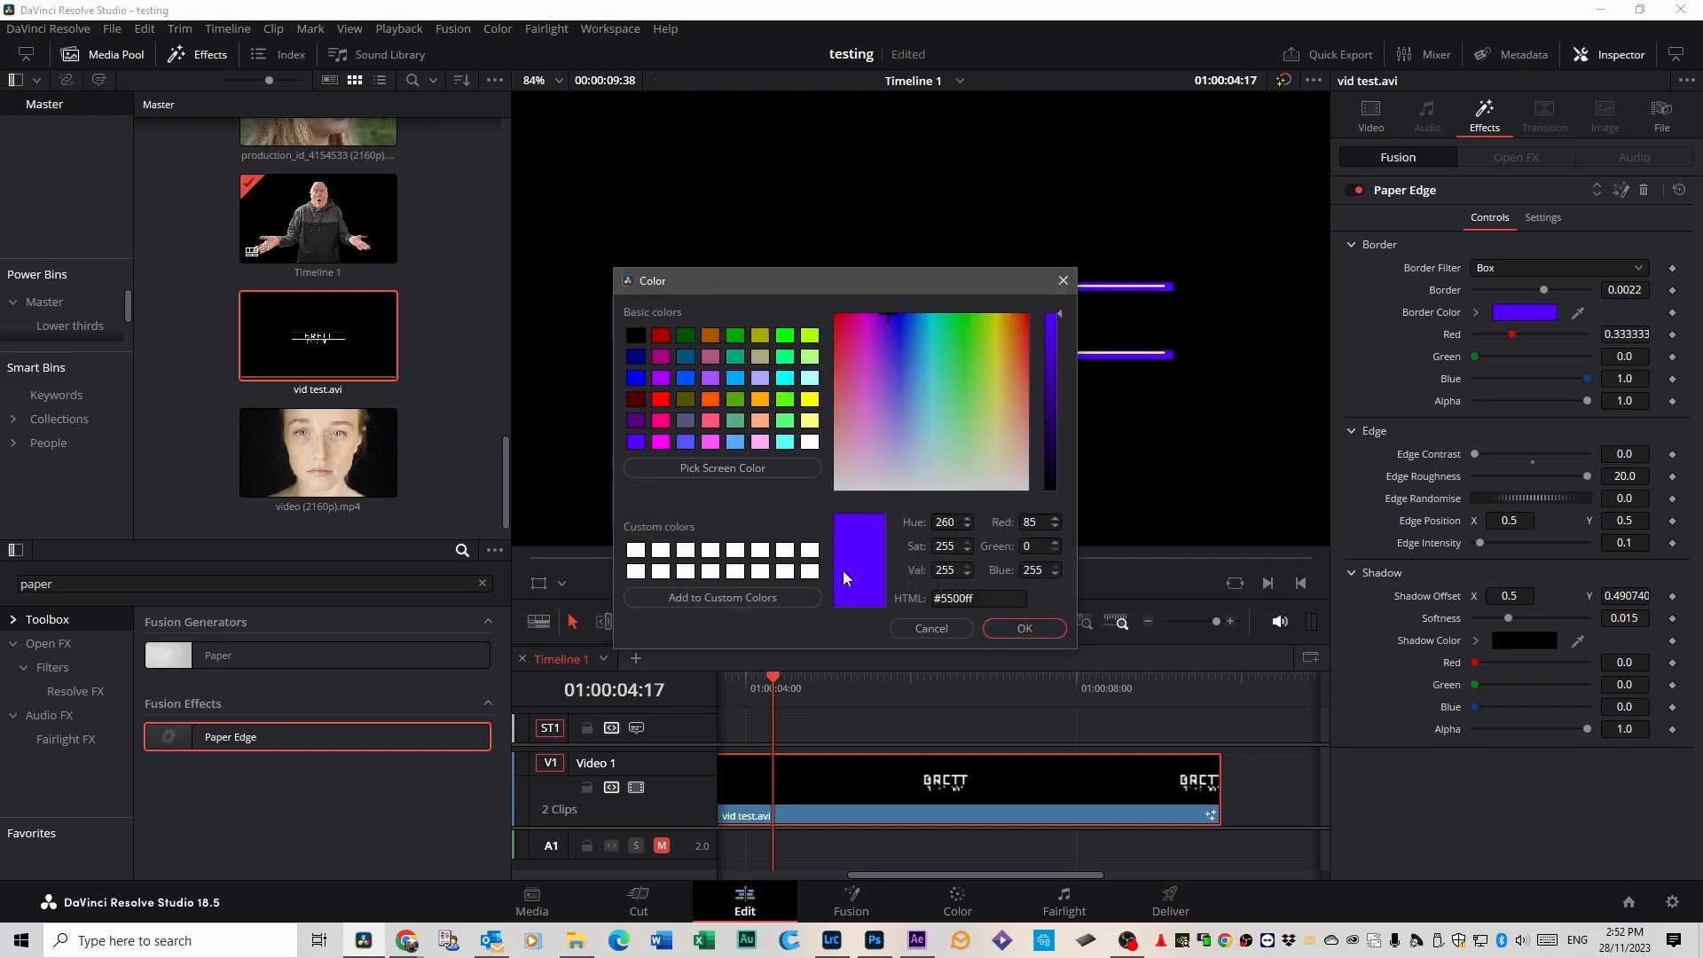
left_click(1026, 628)
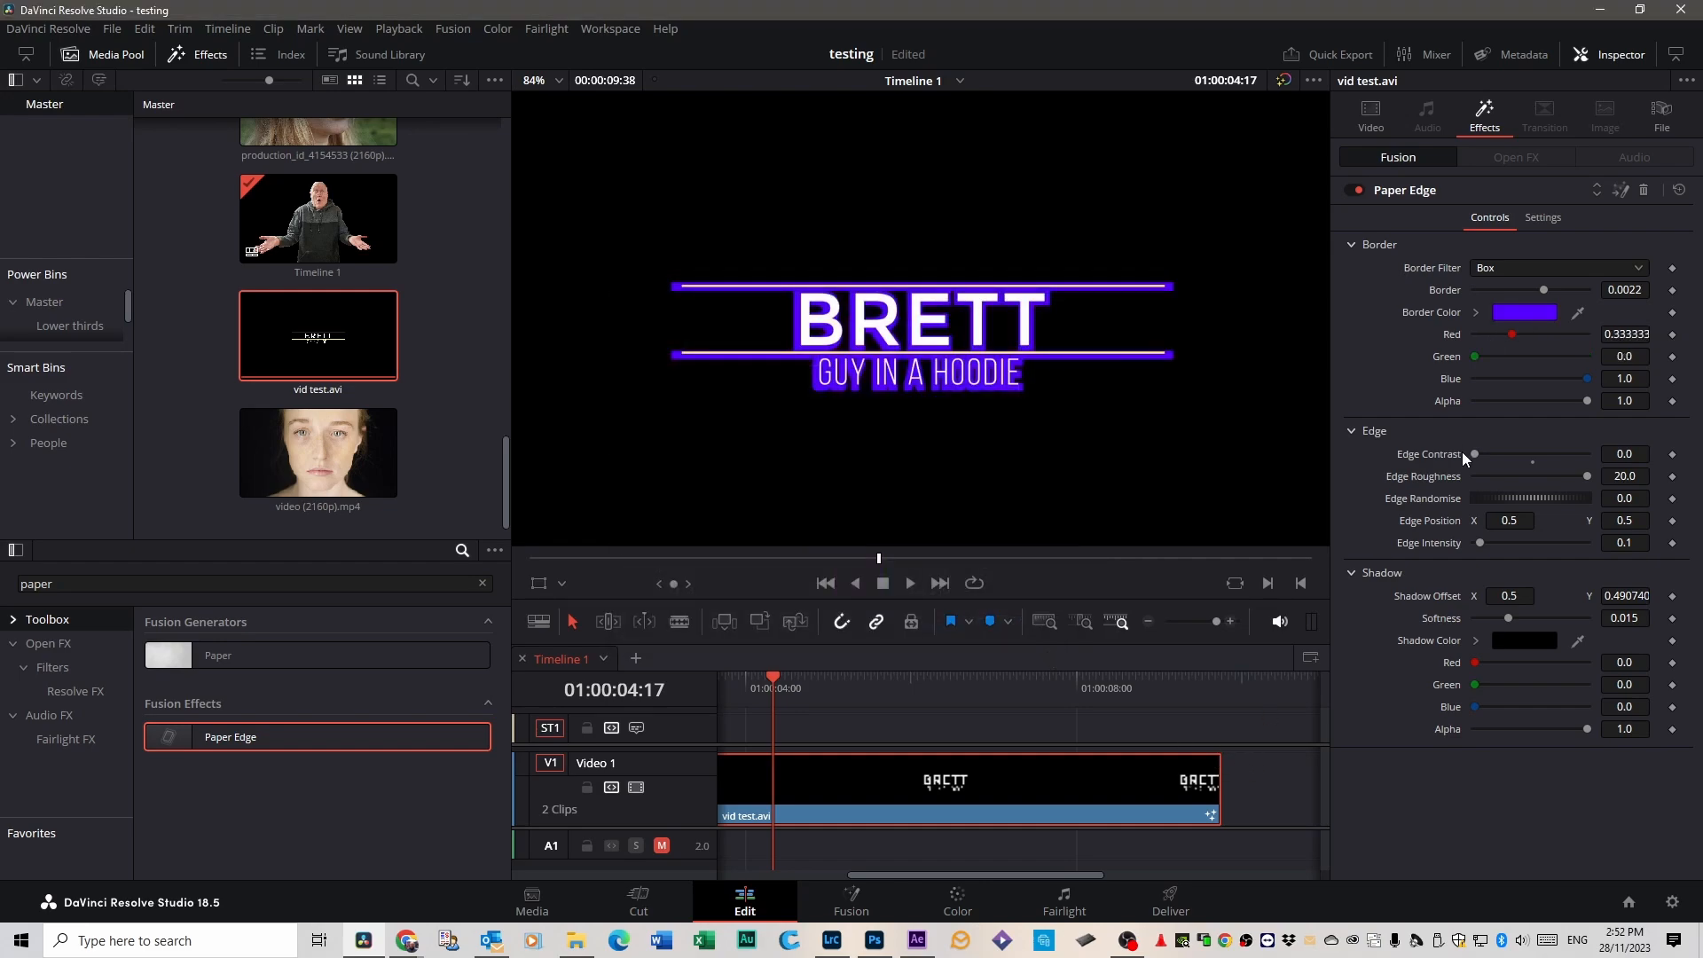
left_click_drag(1474, 454, 1419, 454)
key("space")
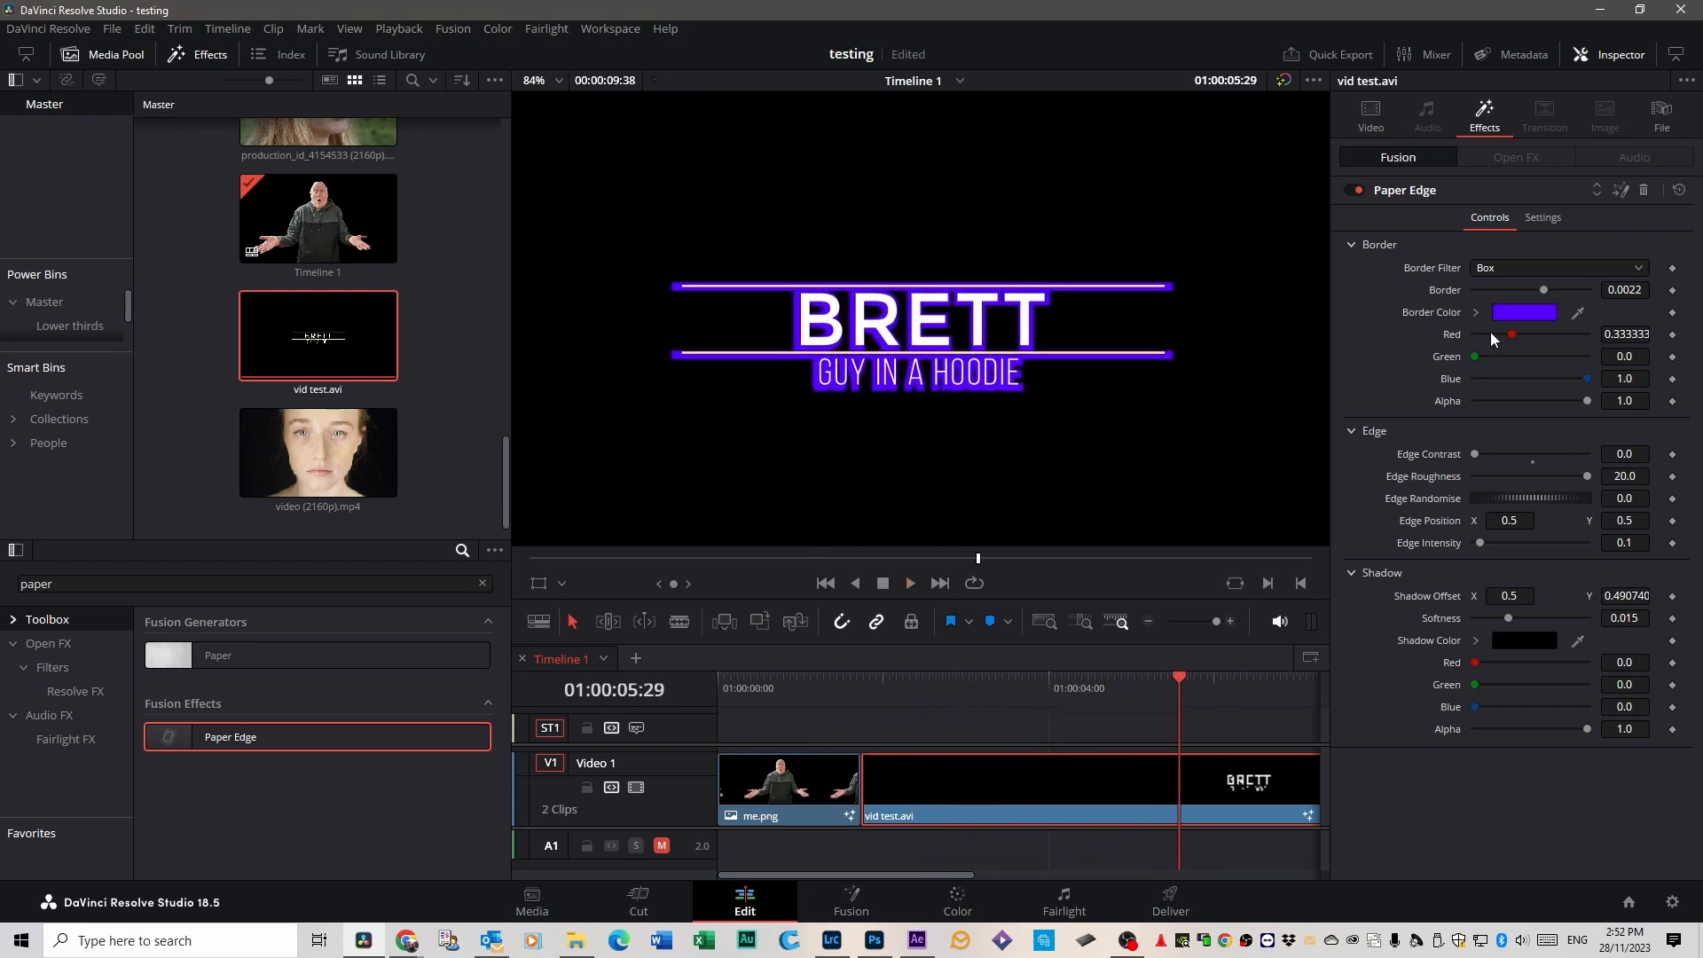
Change the Paper Edge border colour to green with Red 0.333333, Green 0.666666 and Blue 0.0.
left_click(1503, 313)
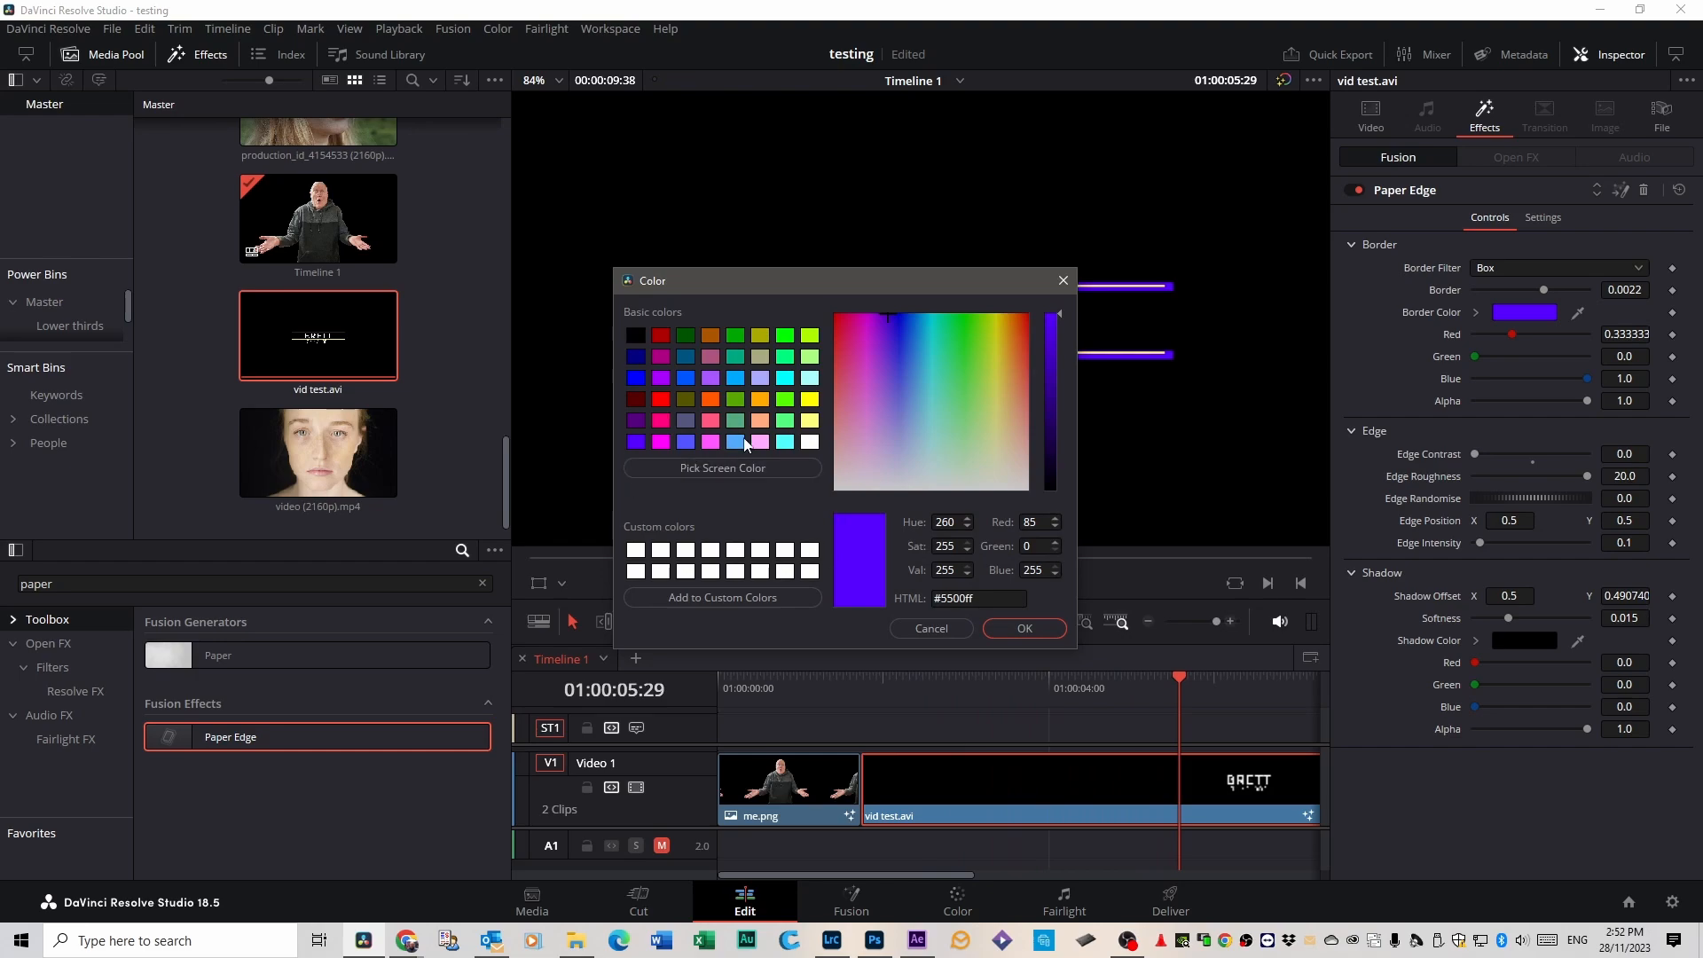
left_click(735, 399)
left_click(1024, 628)
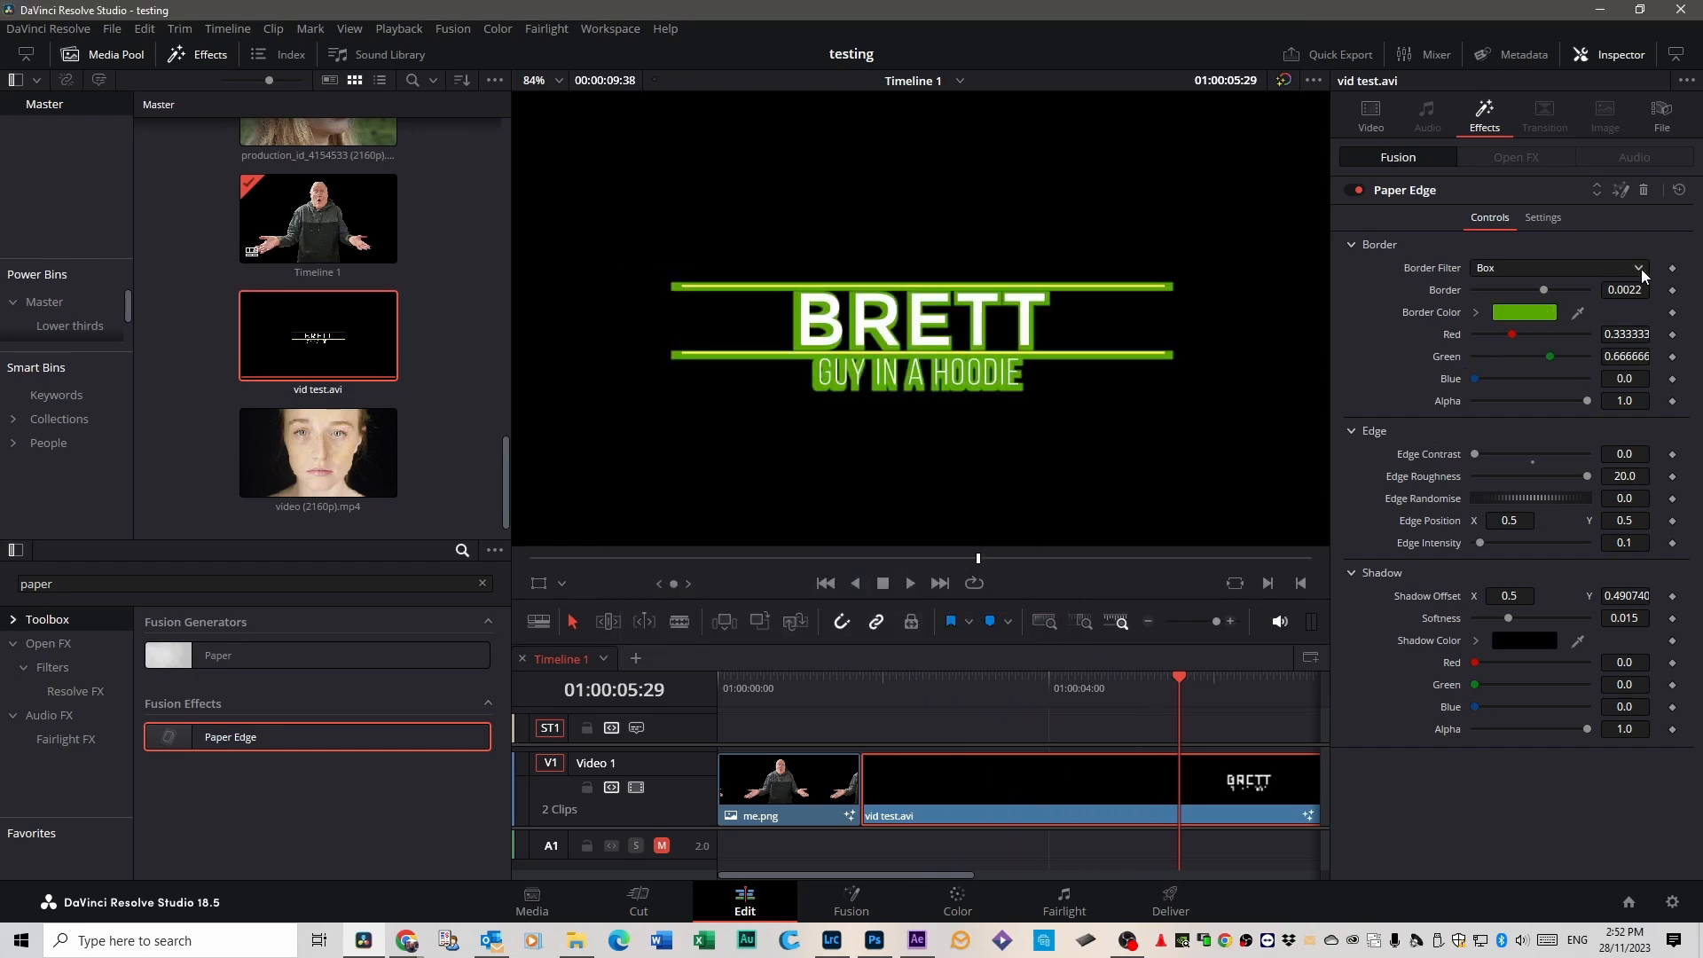
Set the Paper Edge's Edge Intensity to about 1.087 and play the title animation from the start of vid test.avi.
left_click_drag(1474, 539, 1535, 542)
left_click_drag(1171, 679, 860, 683)
key("space")
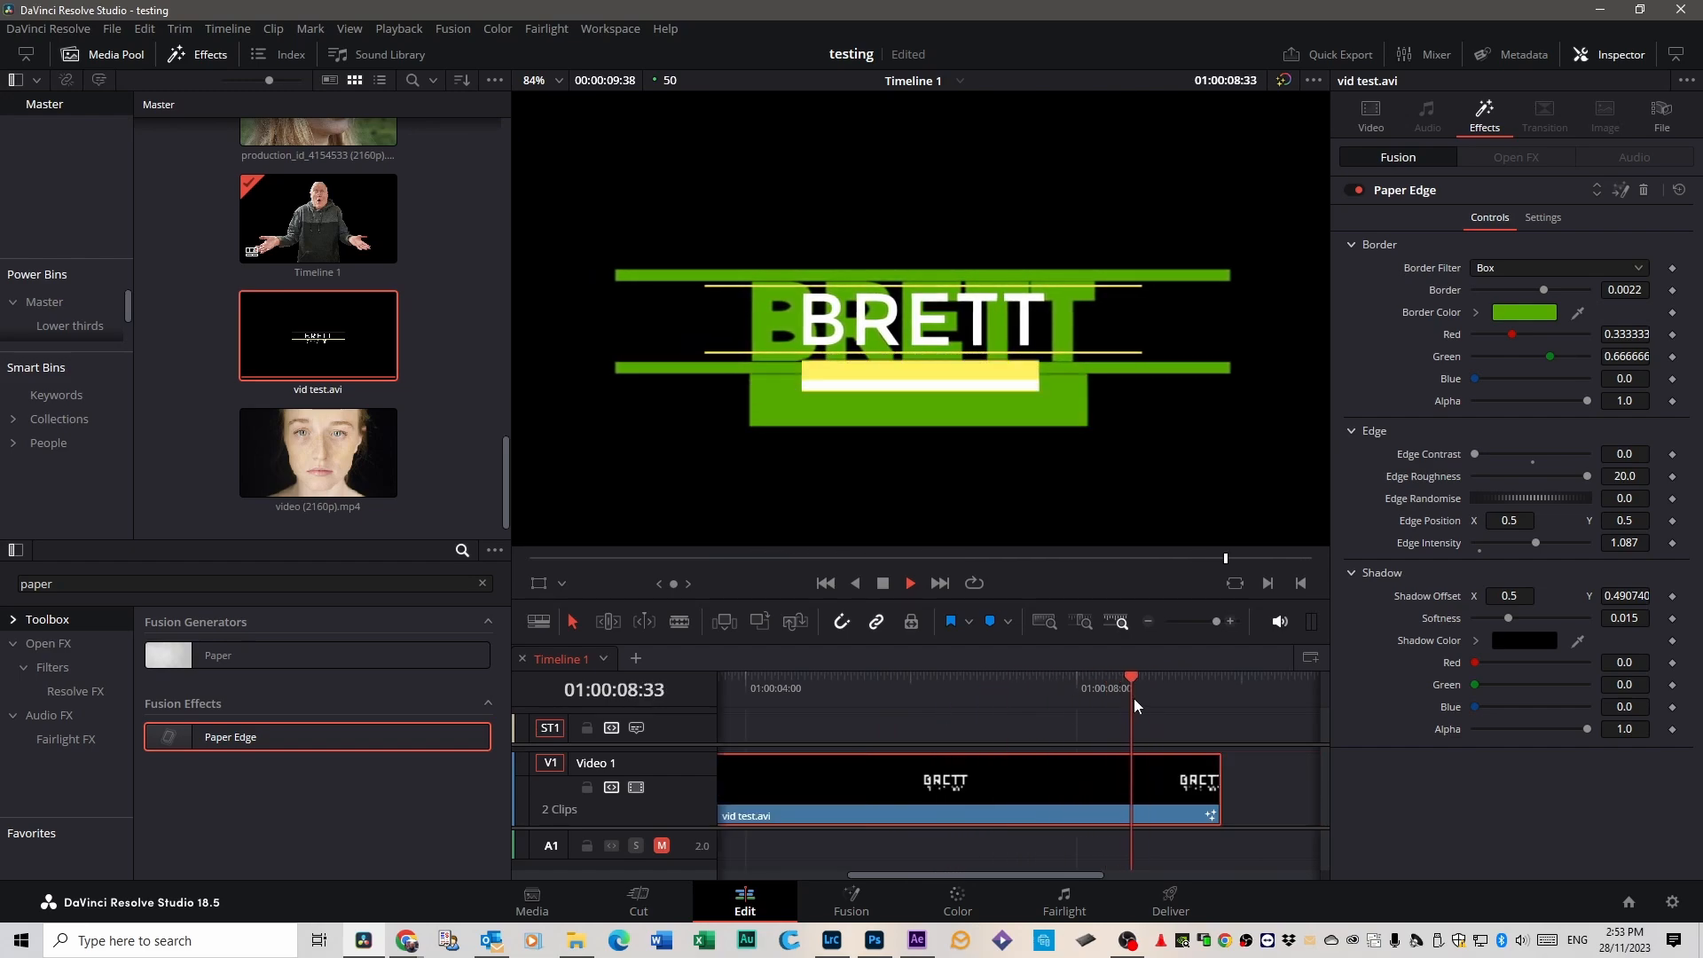
left_click_drag(1133, 699, 1163, 695)
key("space")
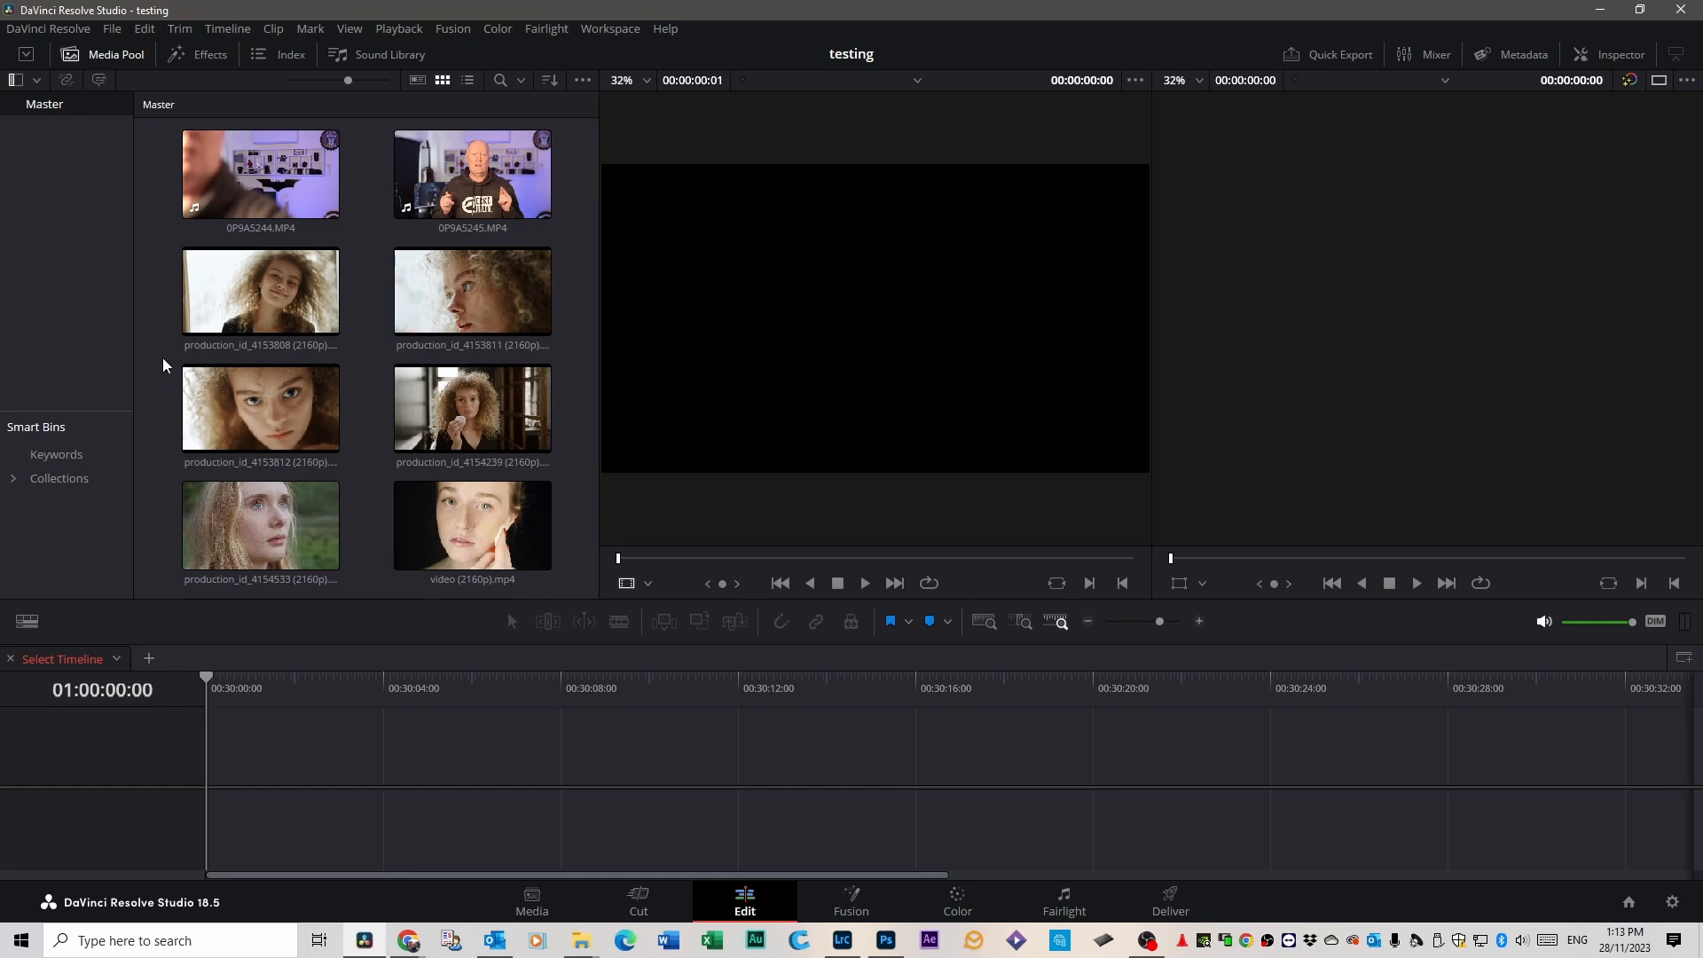
Select all clips in the Master bin and analyze them for people.
key("ctrl+a")
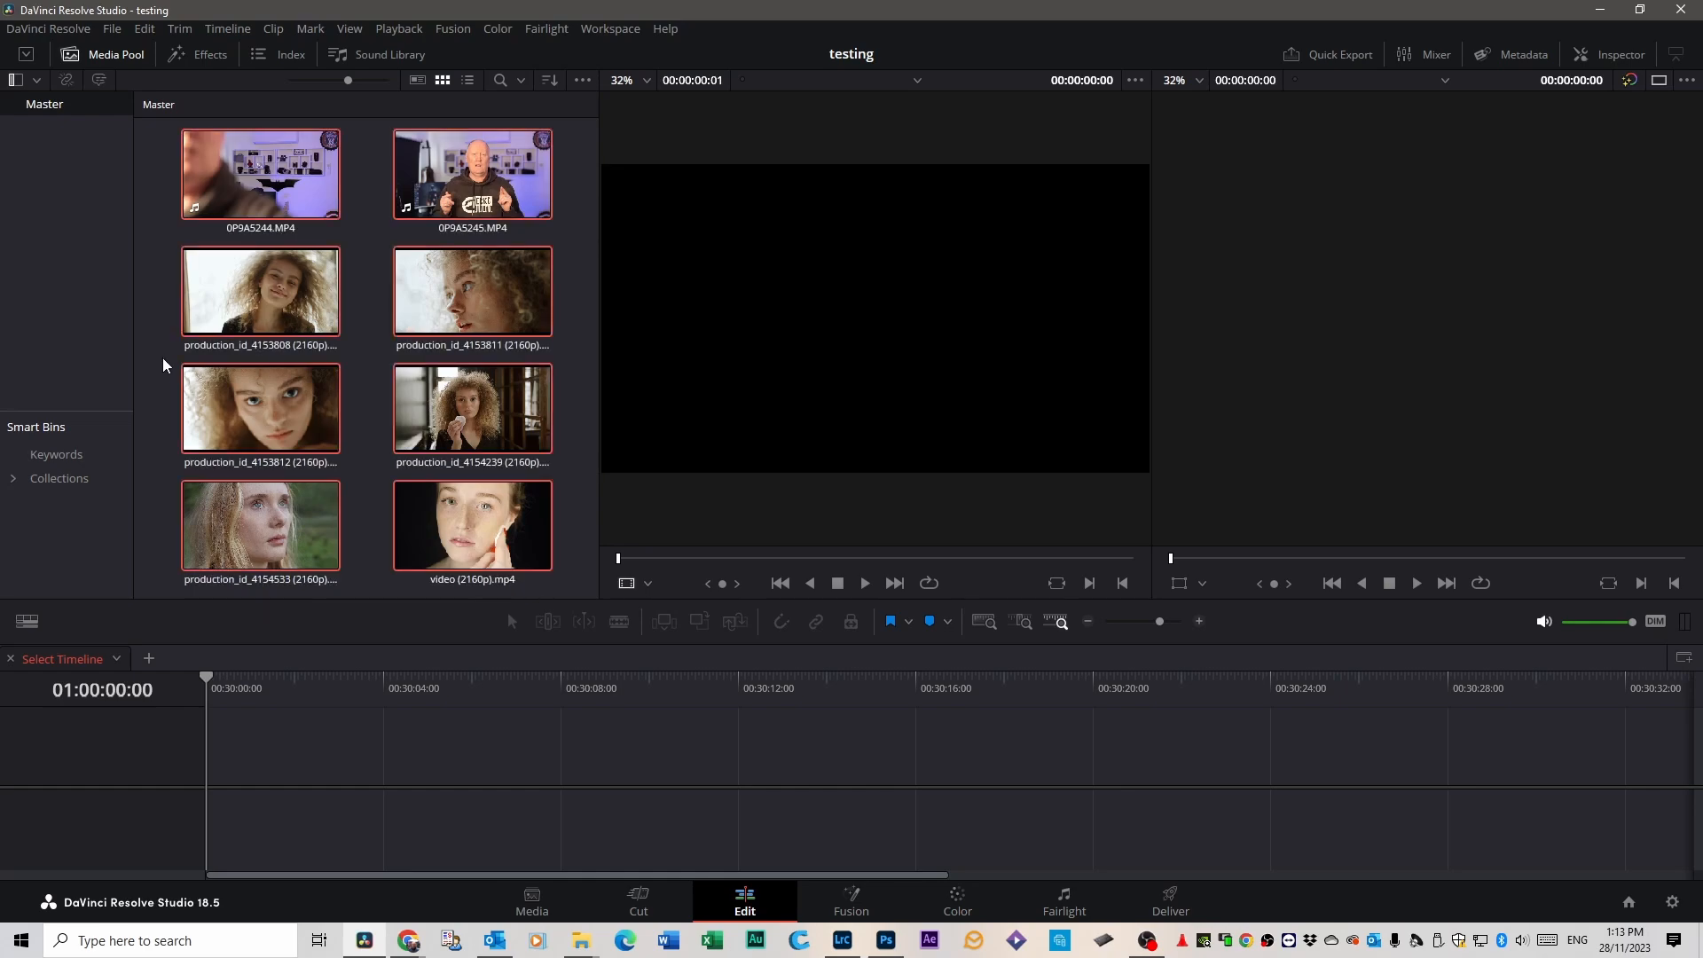
right_click(416, 402)
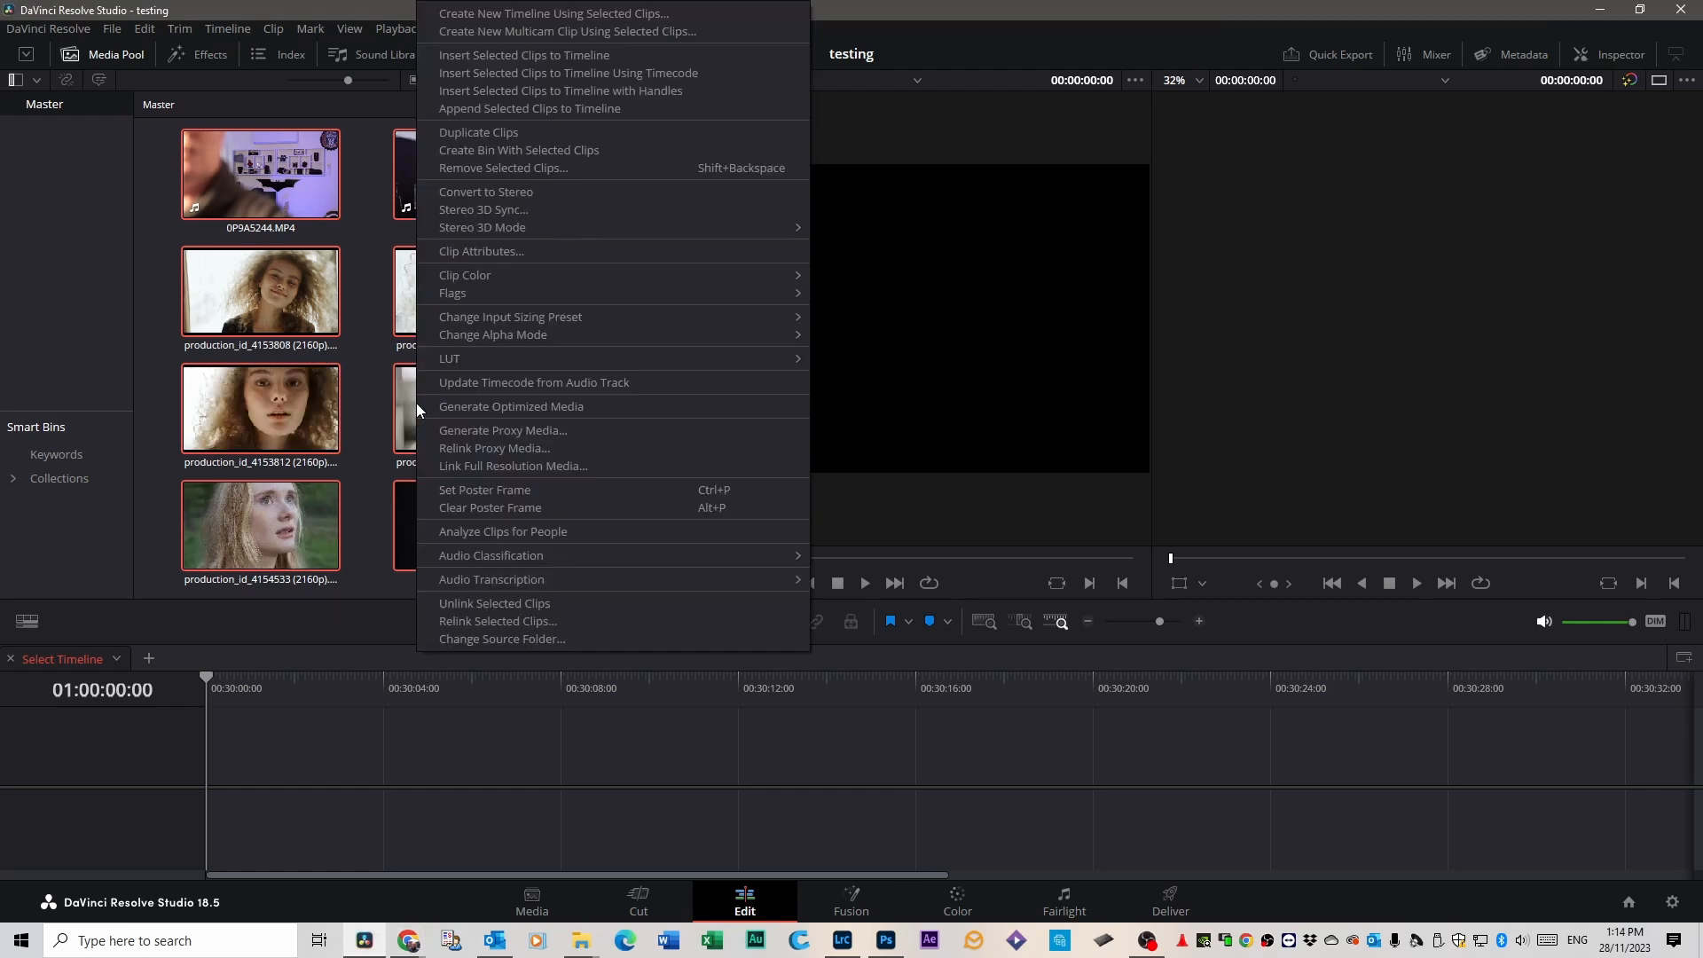
left_click(512, 539)
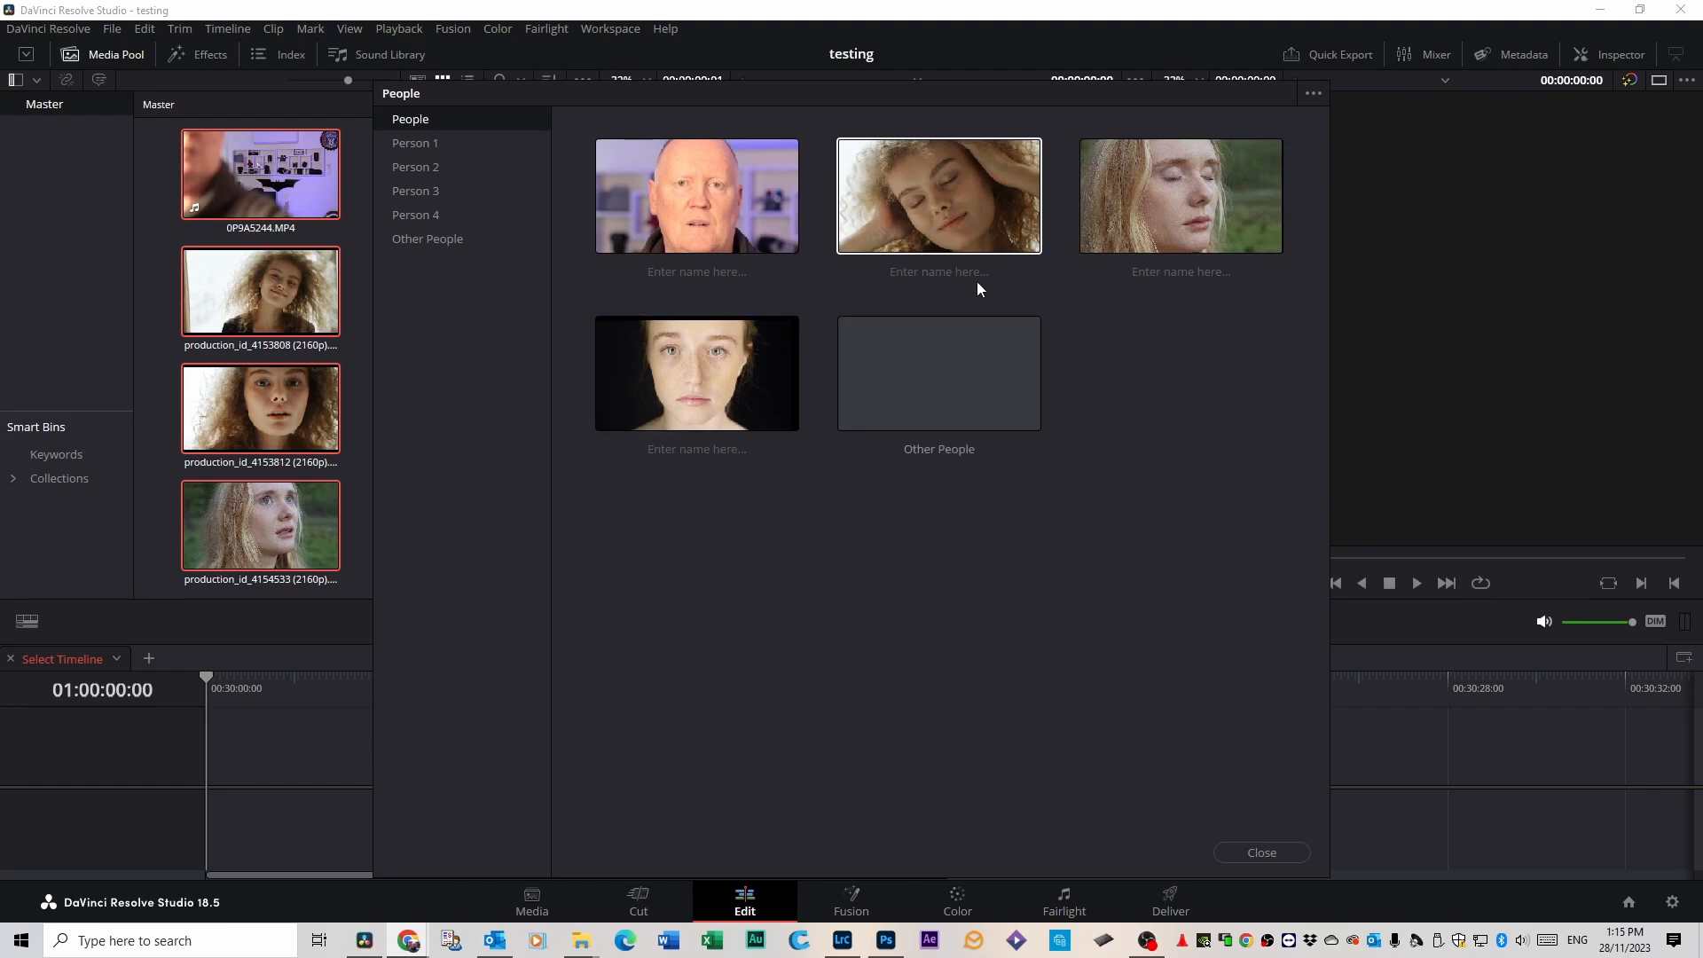
Examine the clips grouped under the curly-haired woman, Person 2, and return to the overview of all people.
left_click(943, 202)
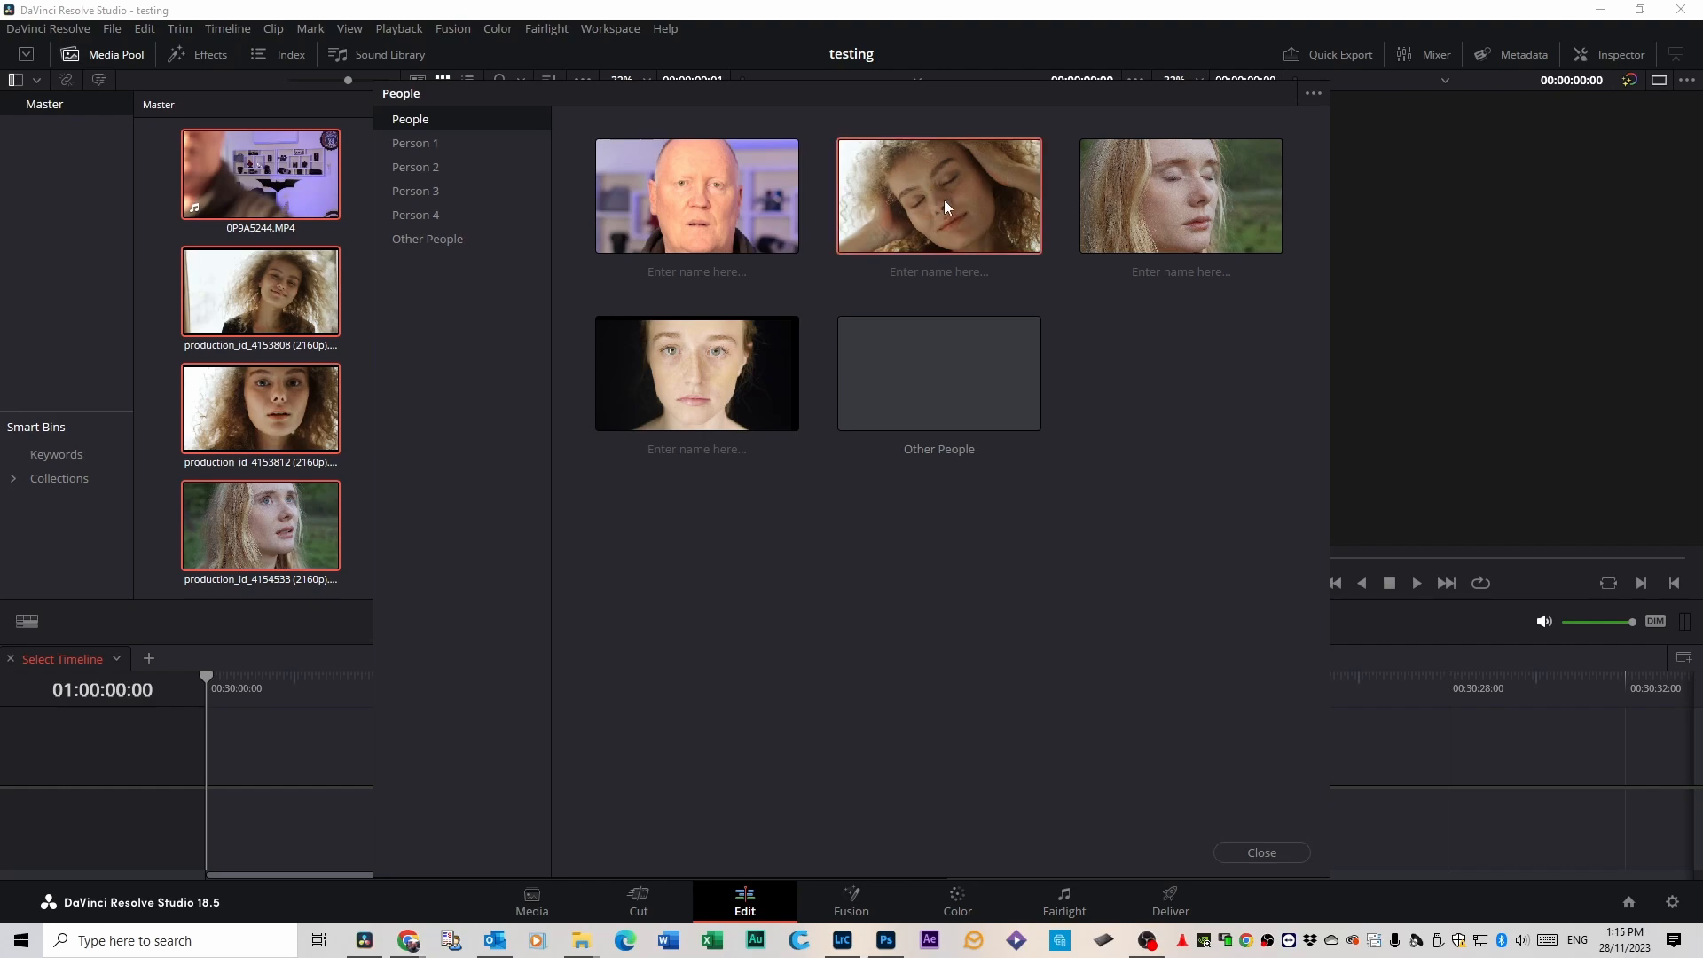
double_click(944, 199)
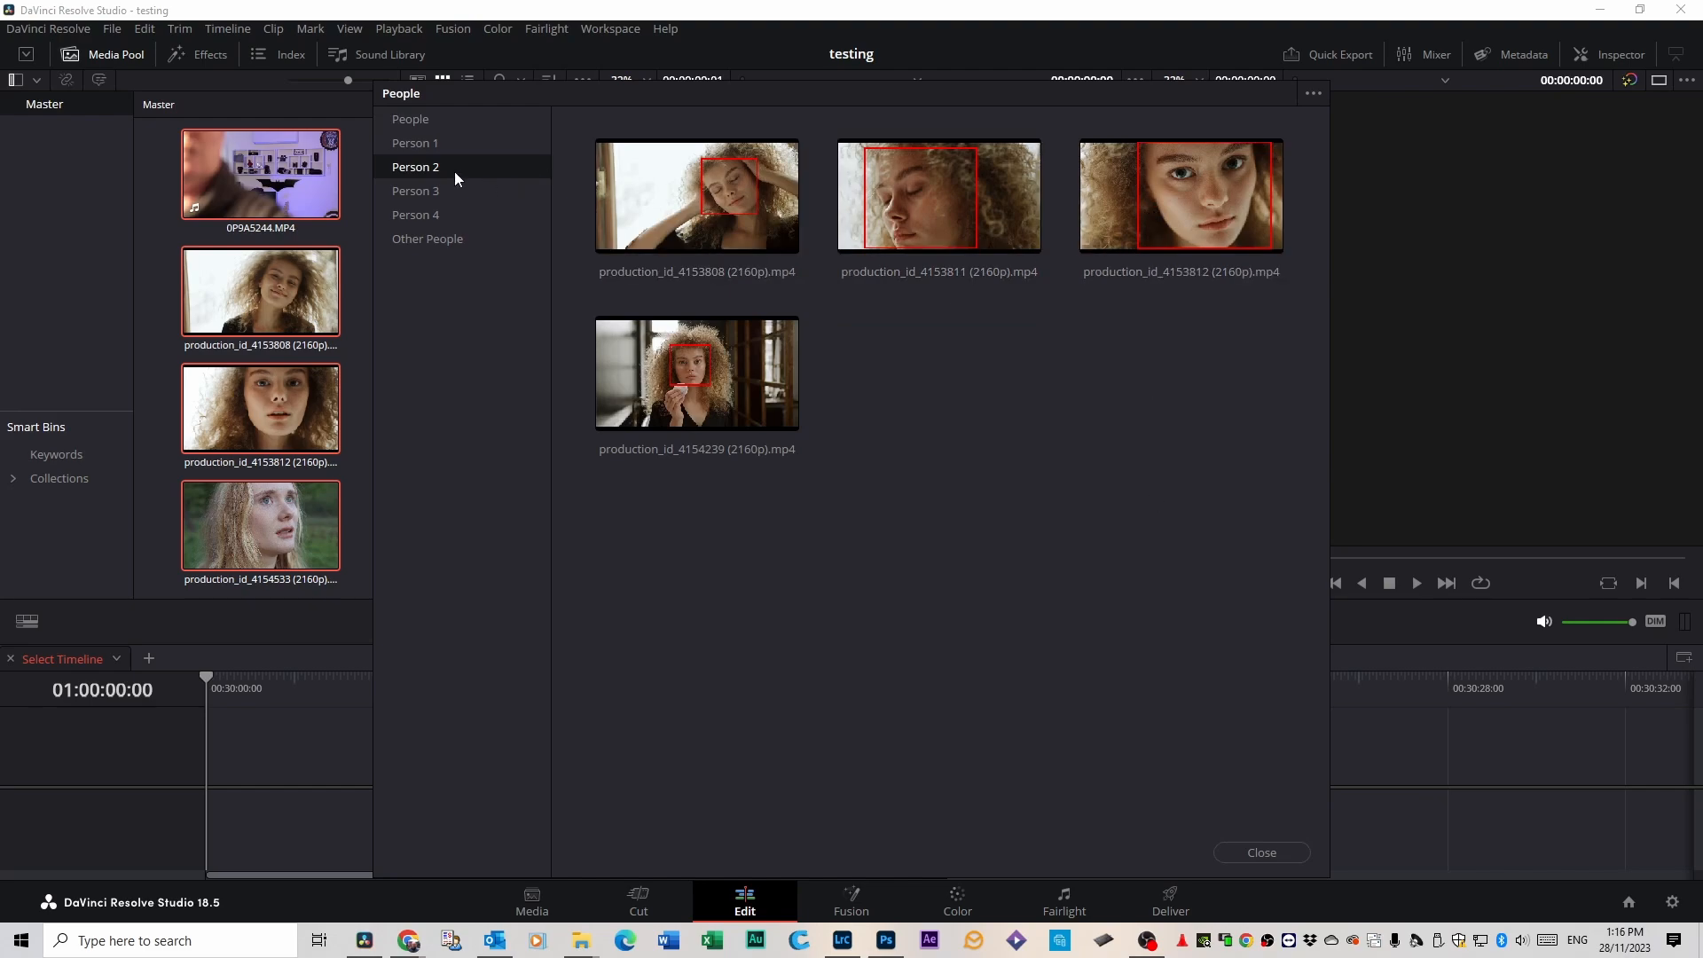
left_click(420, 123)
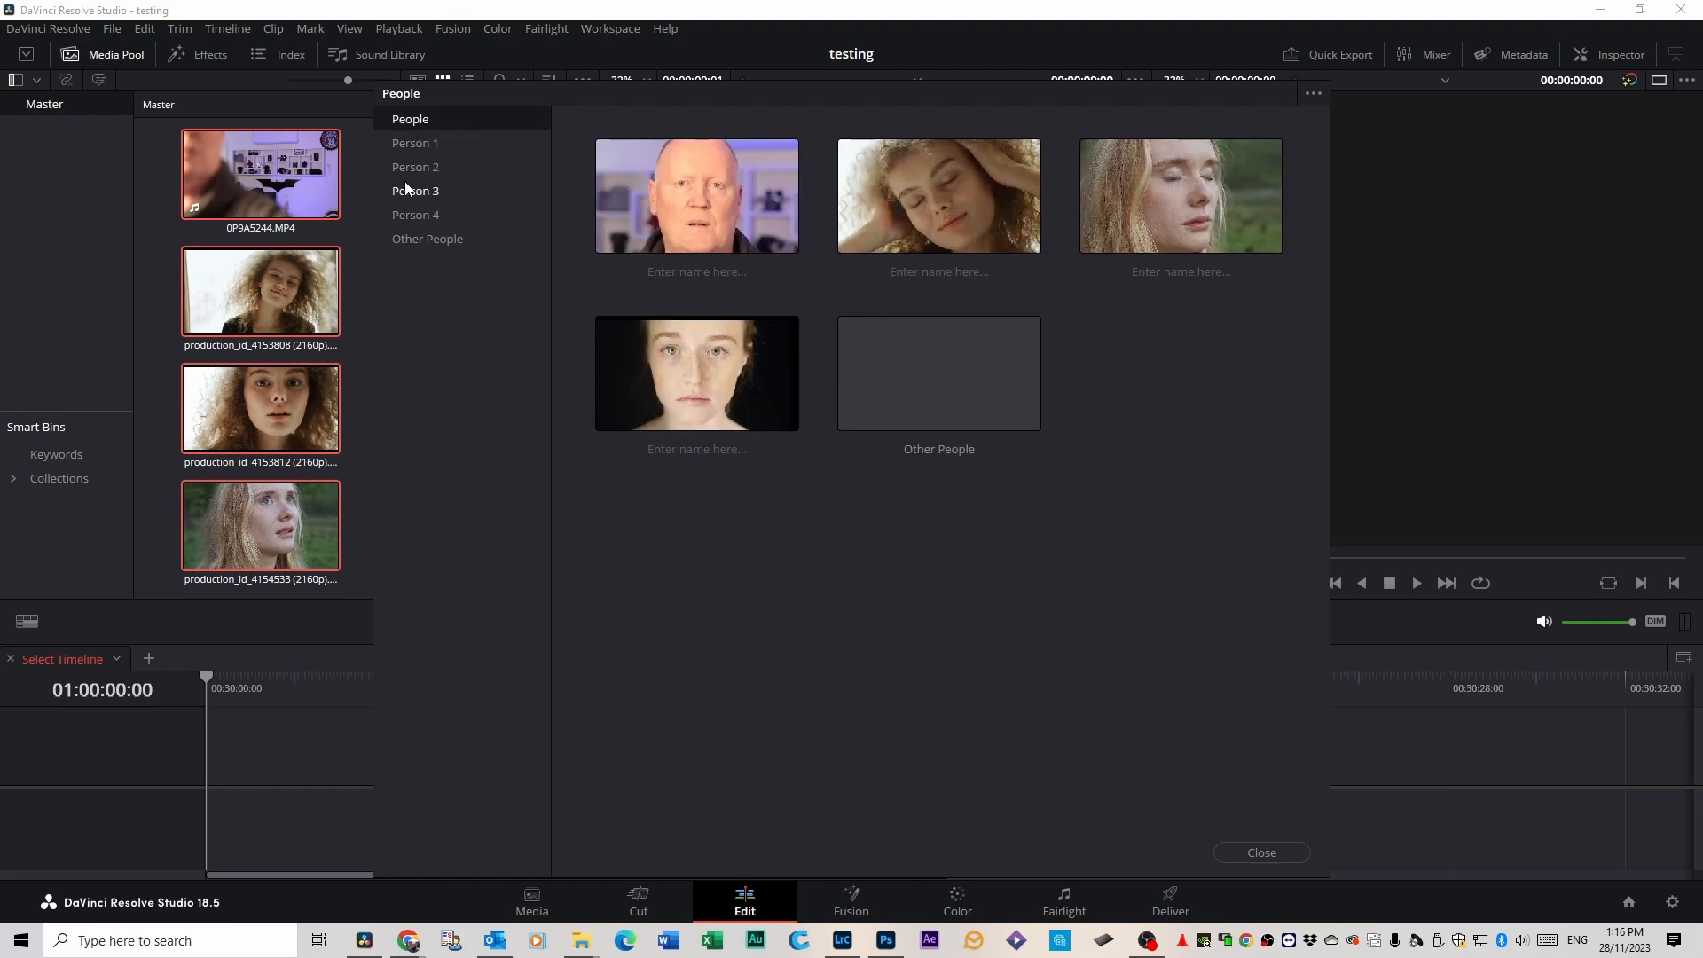
Examine the clips grouped under Person 1 to Person 4 and return to the overview of all people.
left_click(413, 143)
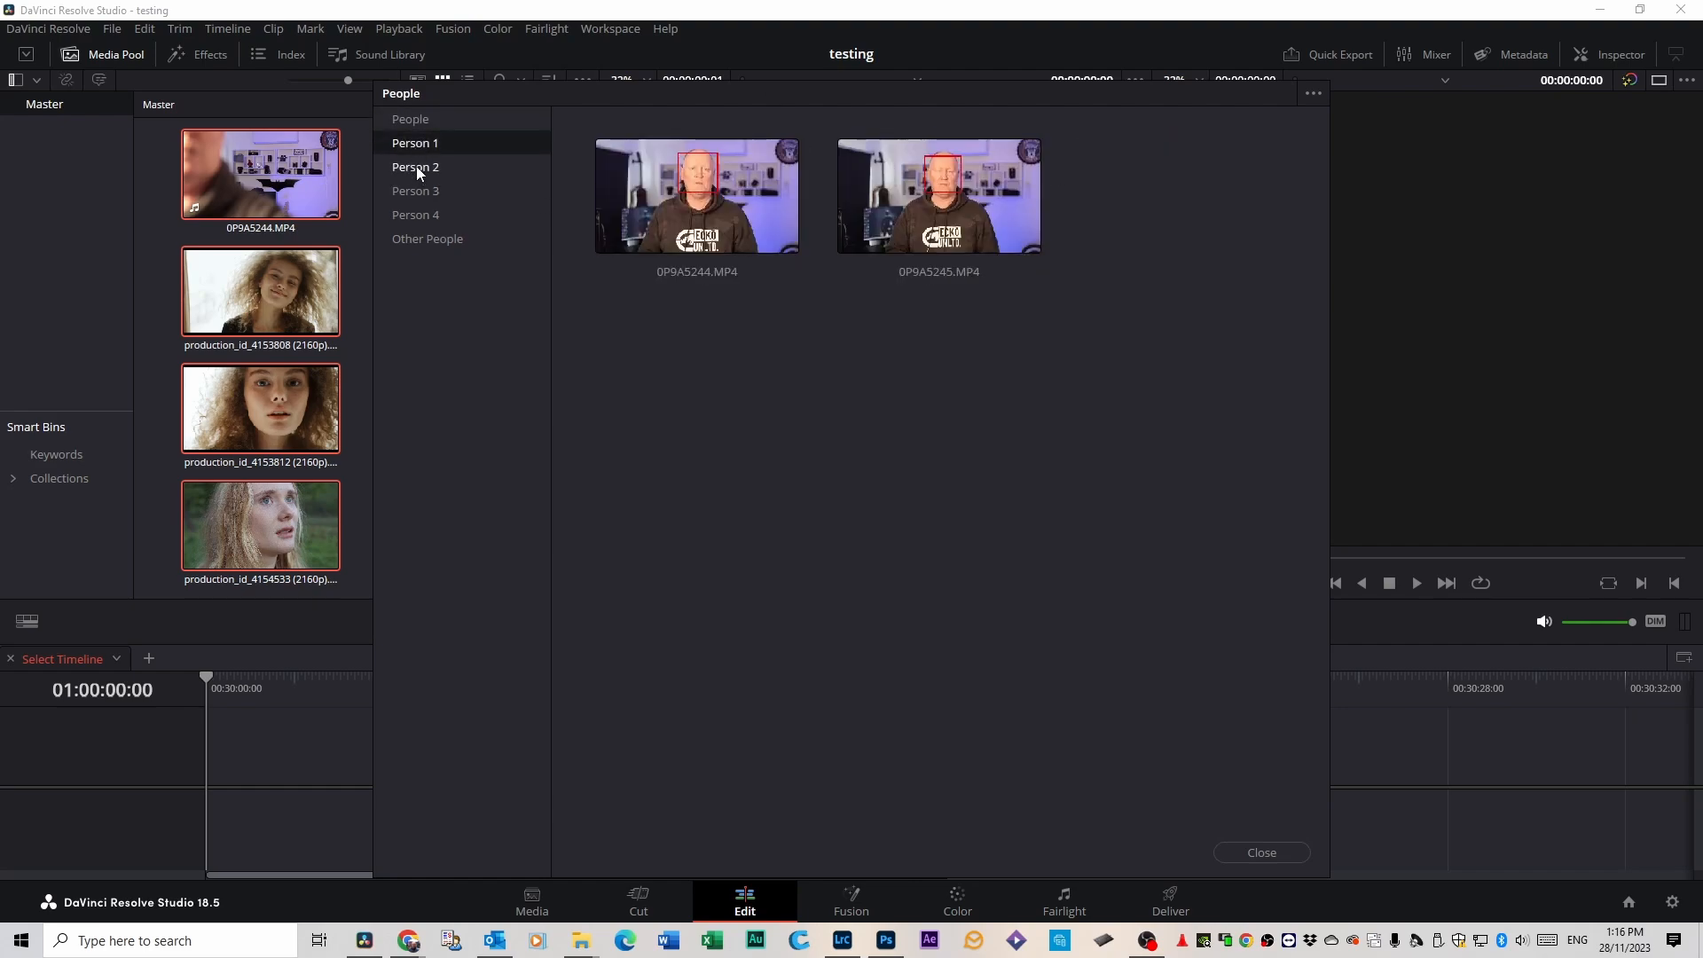
left_click(417, 167)
left_click(419, 191)
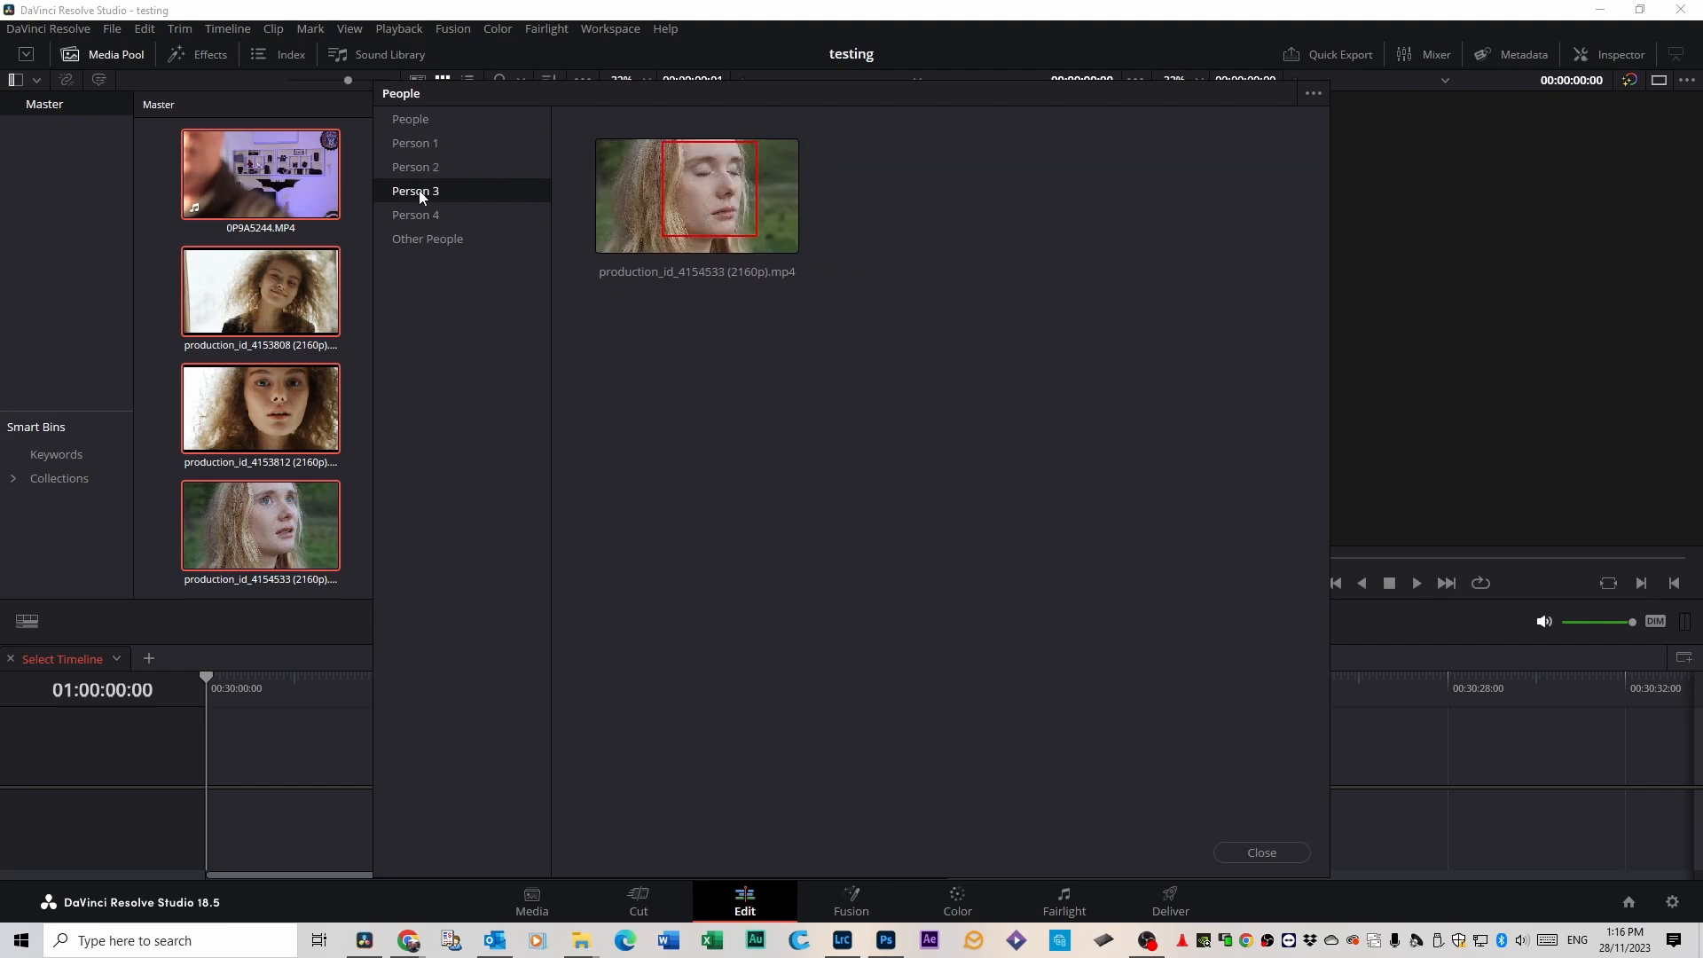
left_click(420, 216)
left_click(417, 144)
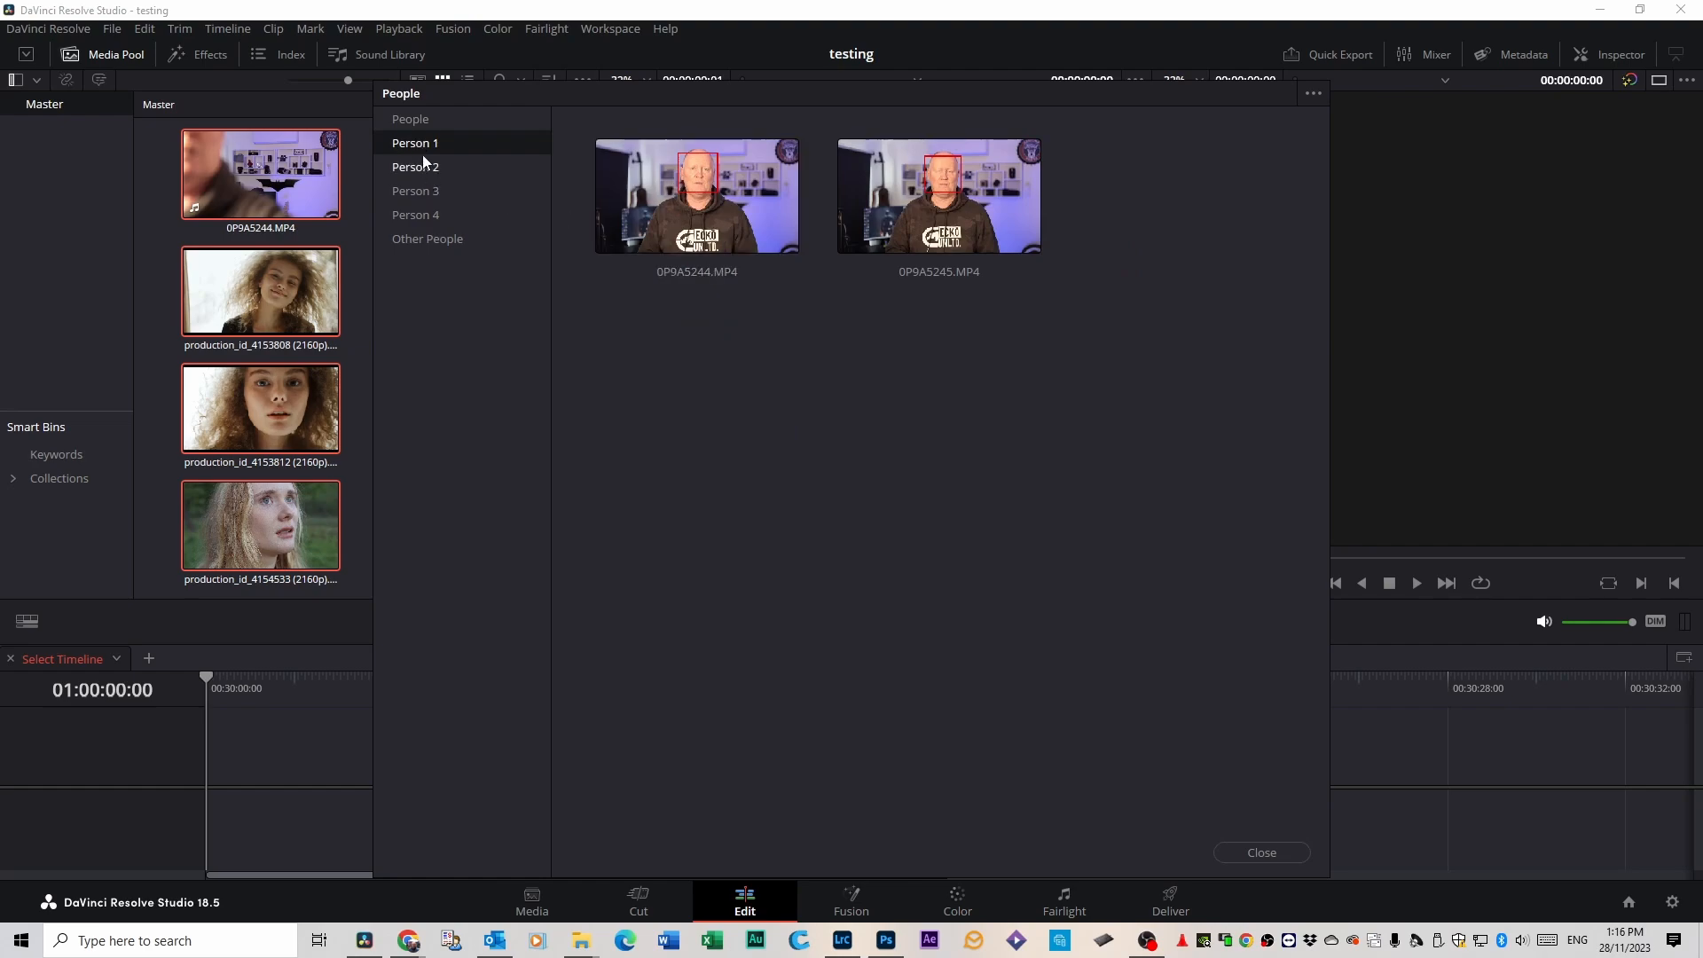
left_click(418, 120)
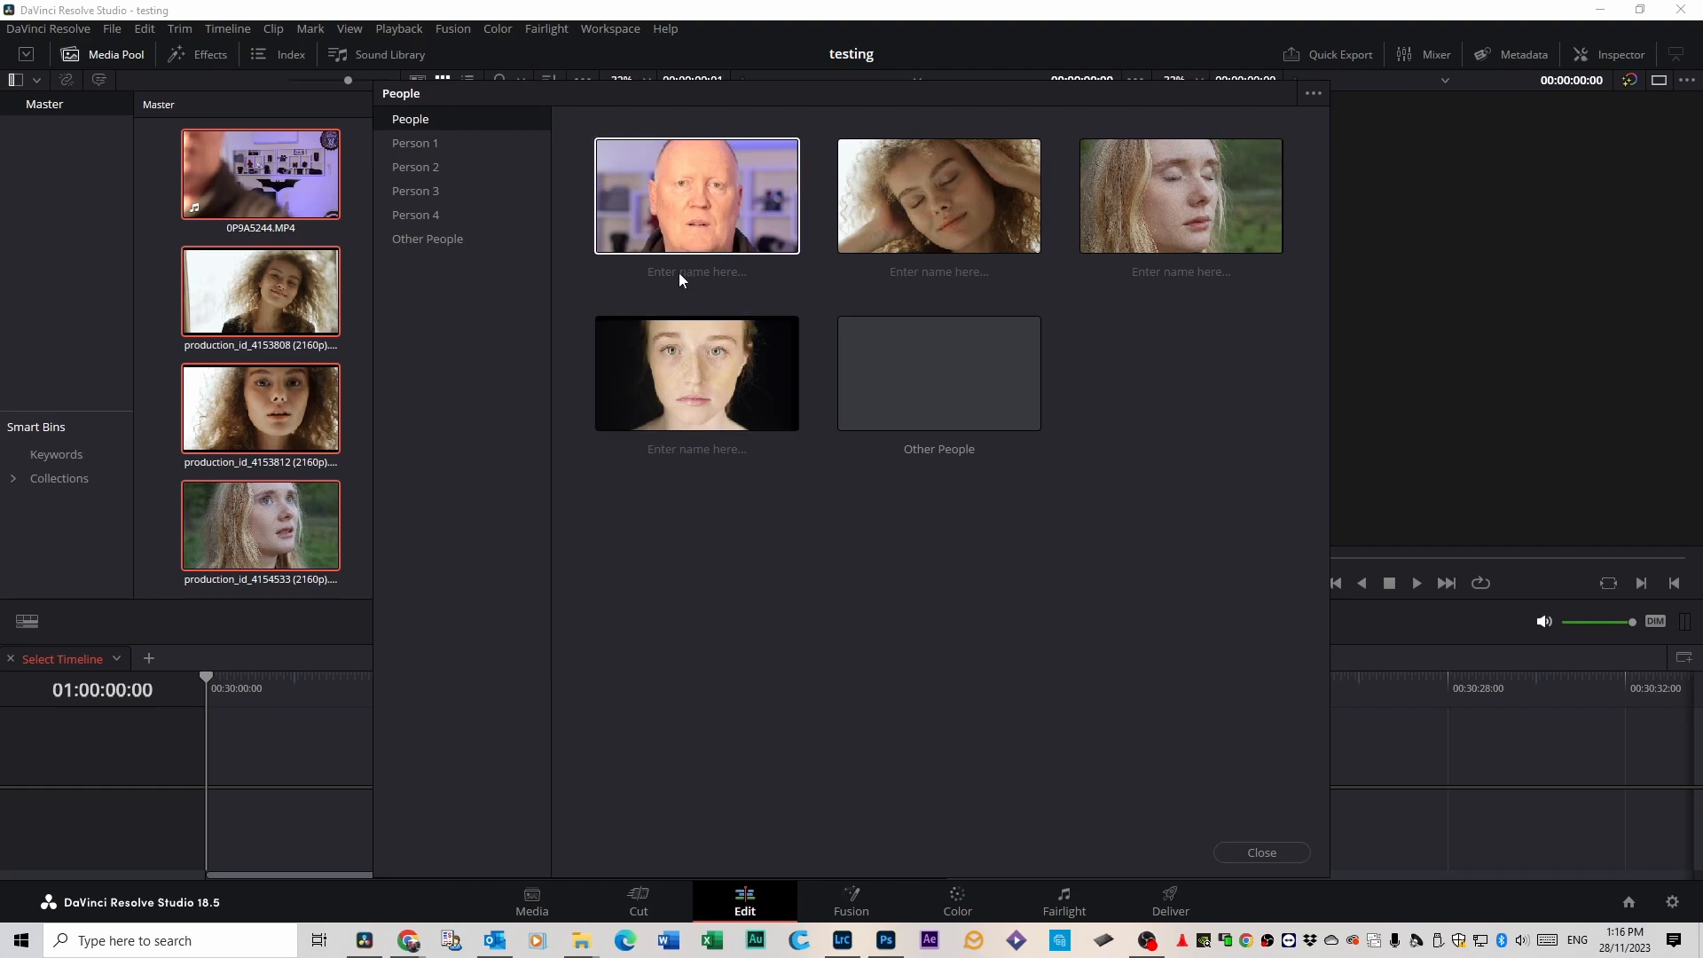
Name the man me, the curly-haired woman woman, and the other two people woman3 and woman2, and close the People window.
left_click(699, 220)
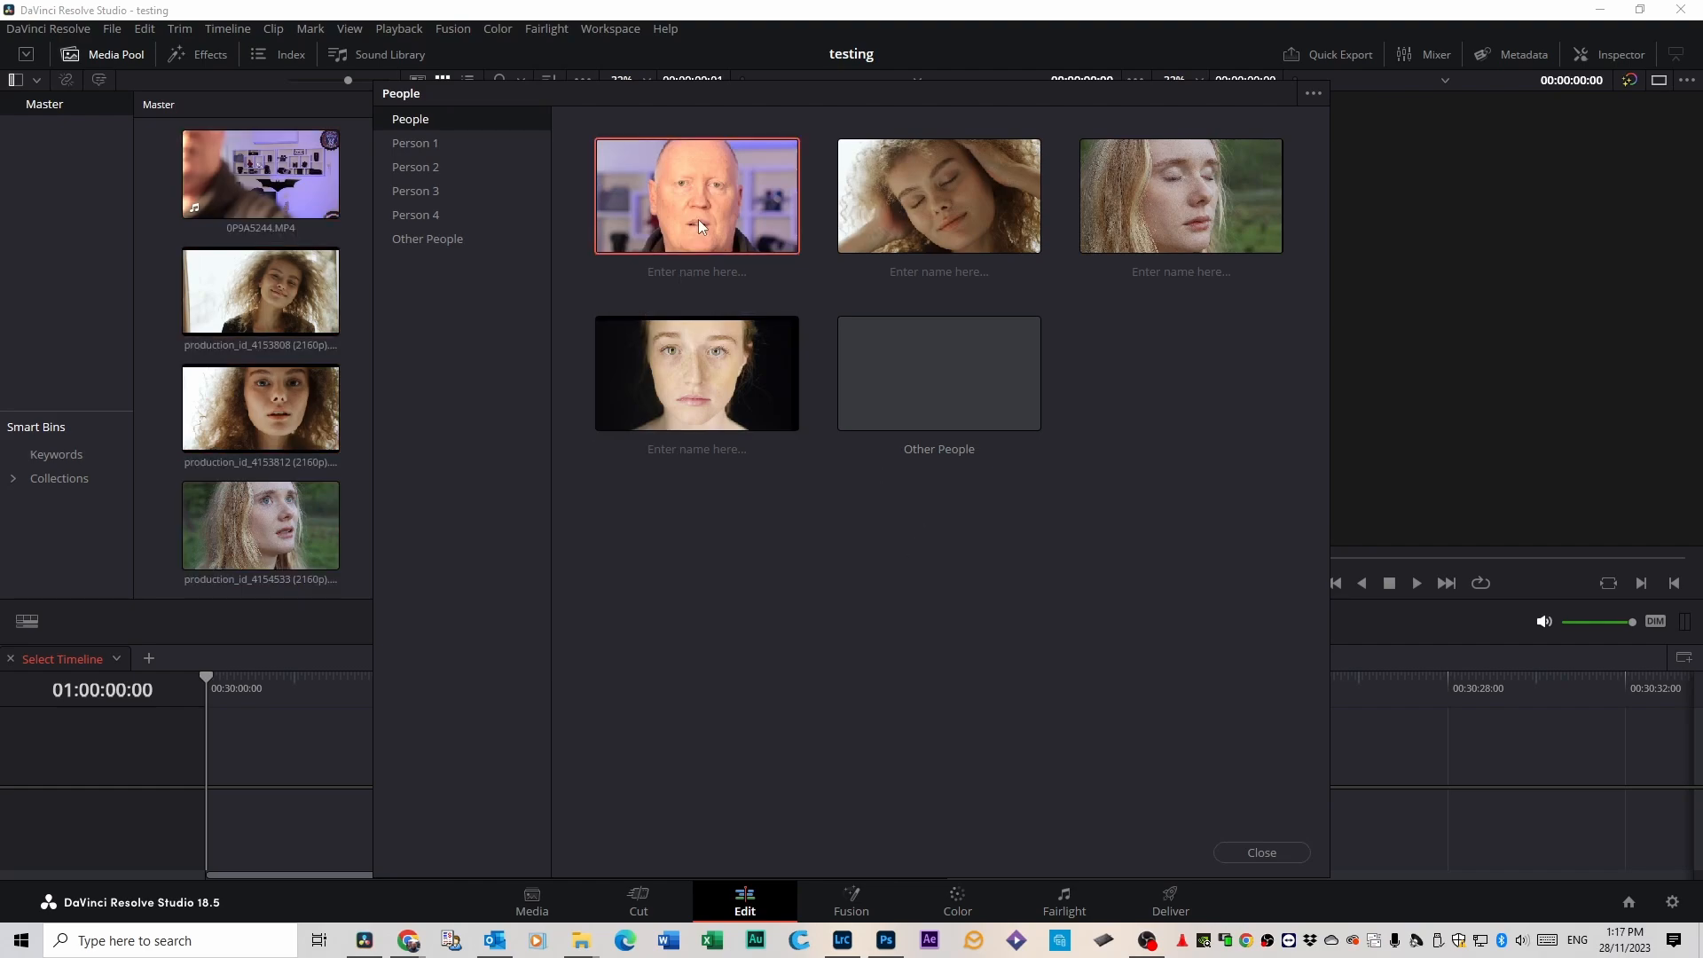
left_click(705, 273)
type("me")
key("Return")
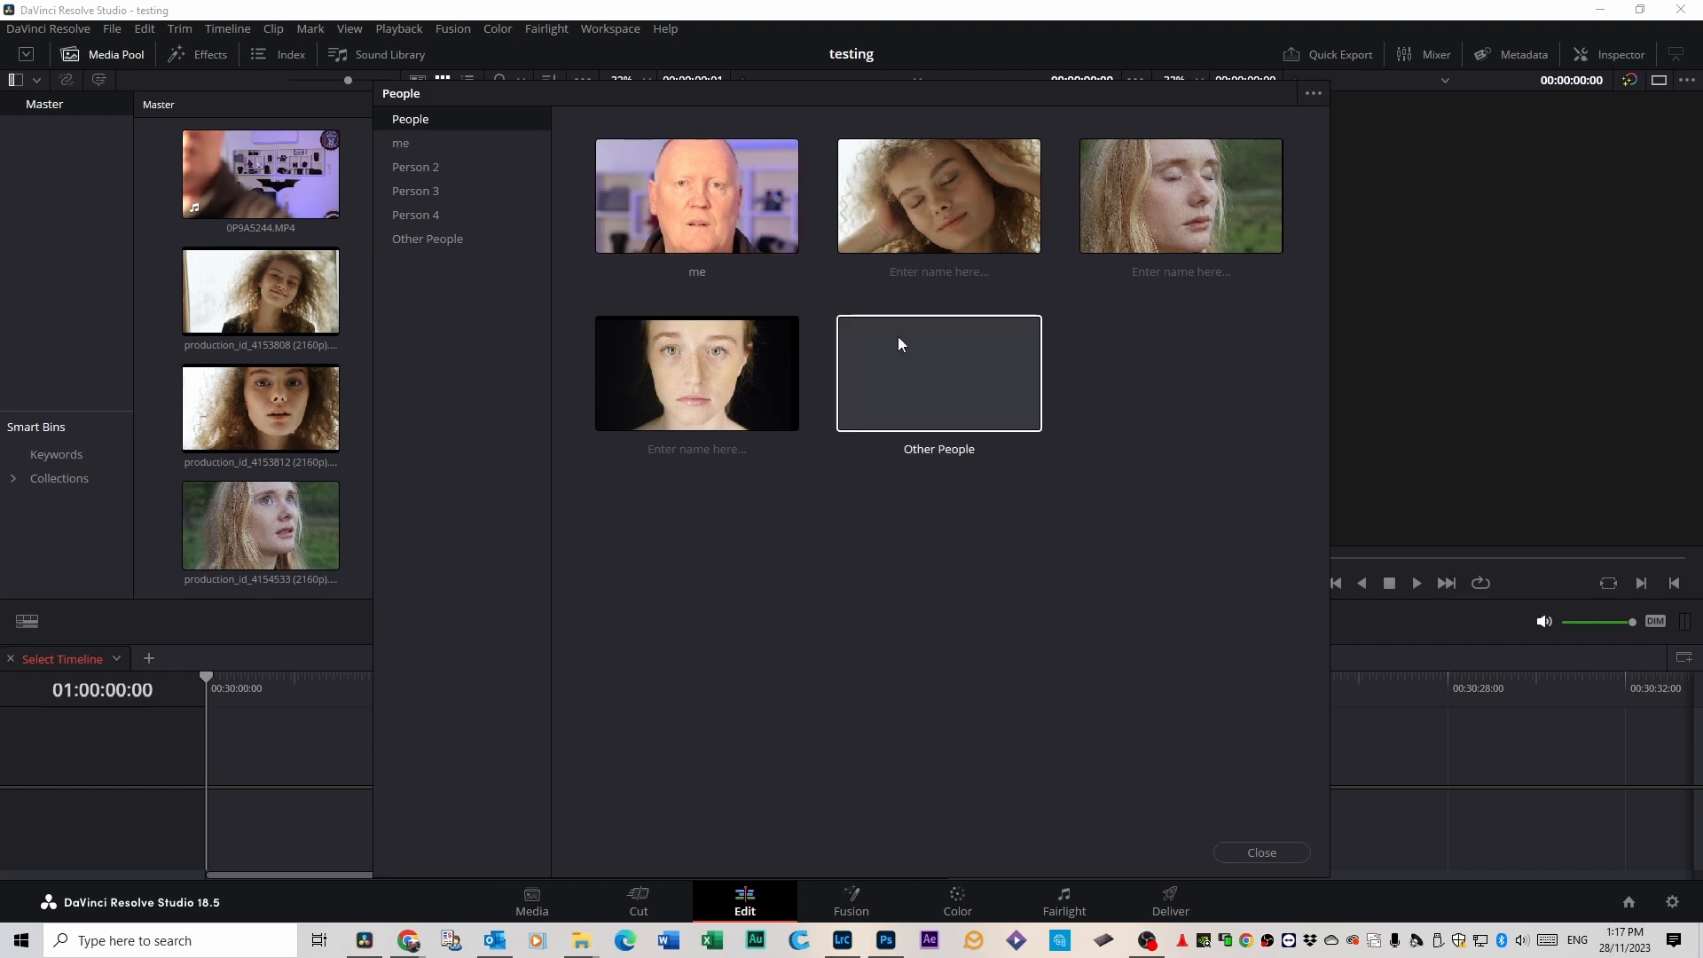
left_click(929, 274)
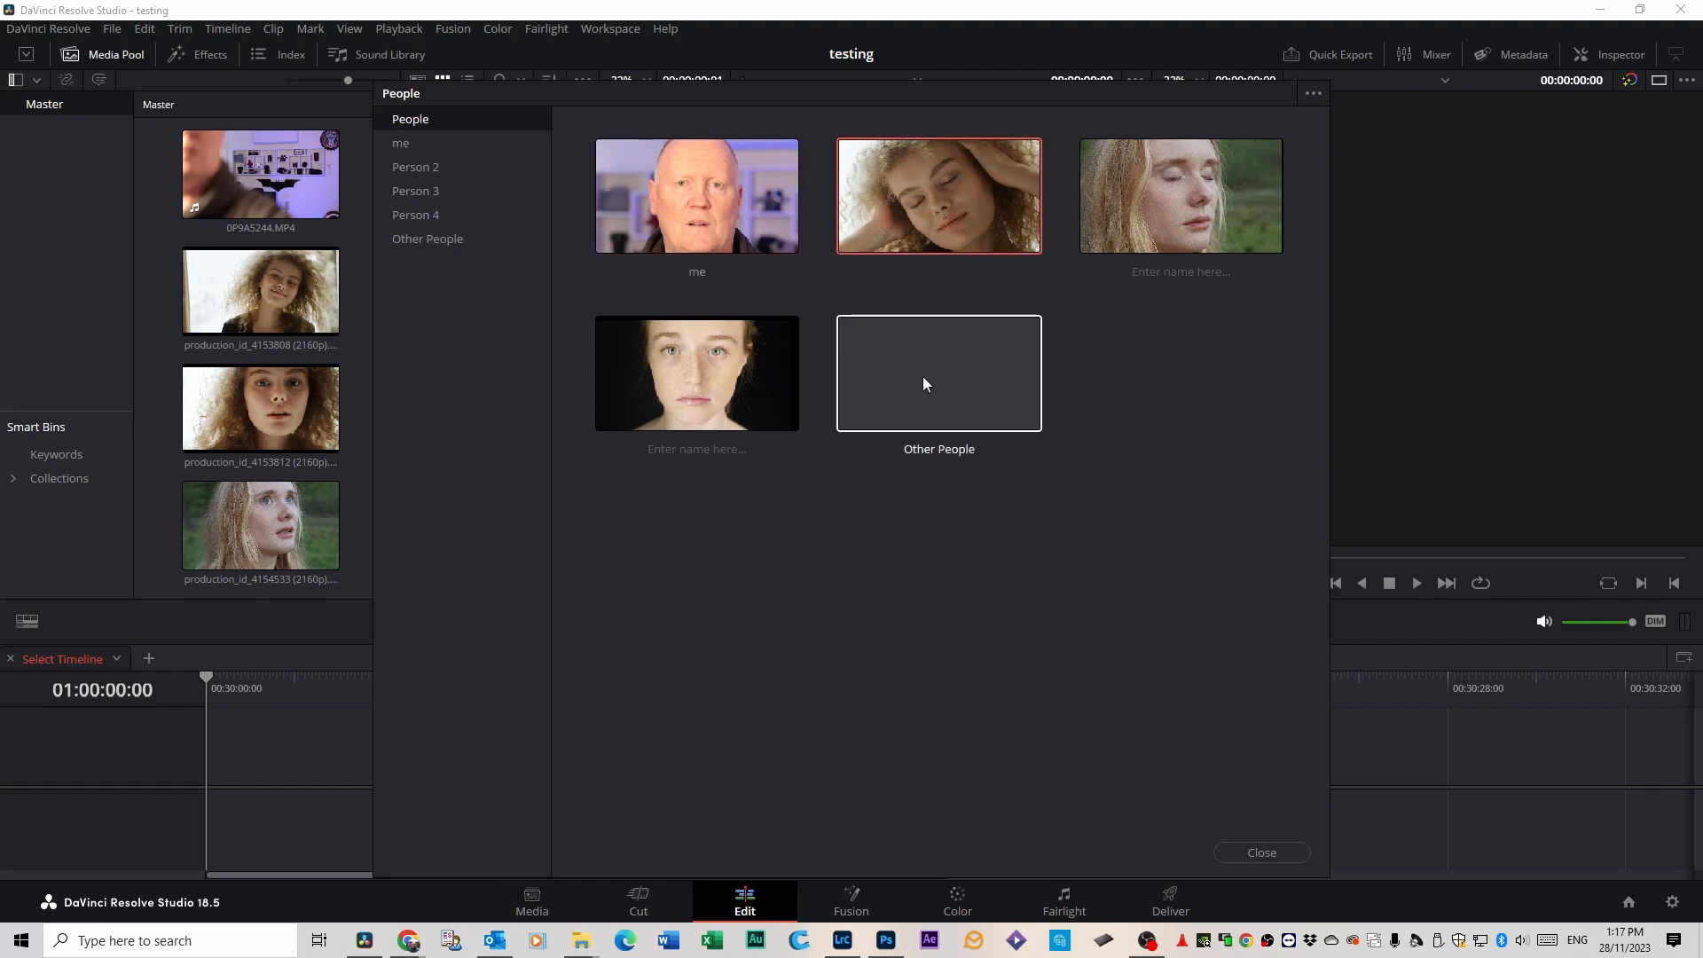
type("woman")
key("Return")
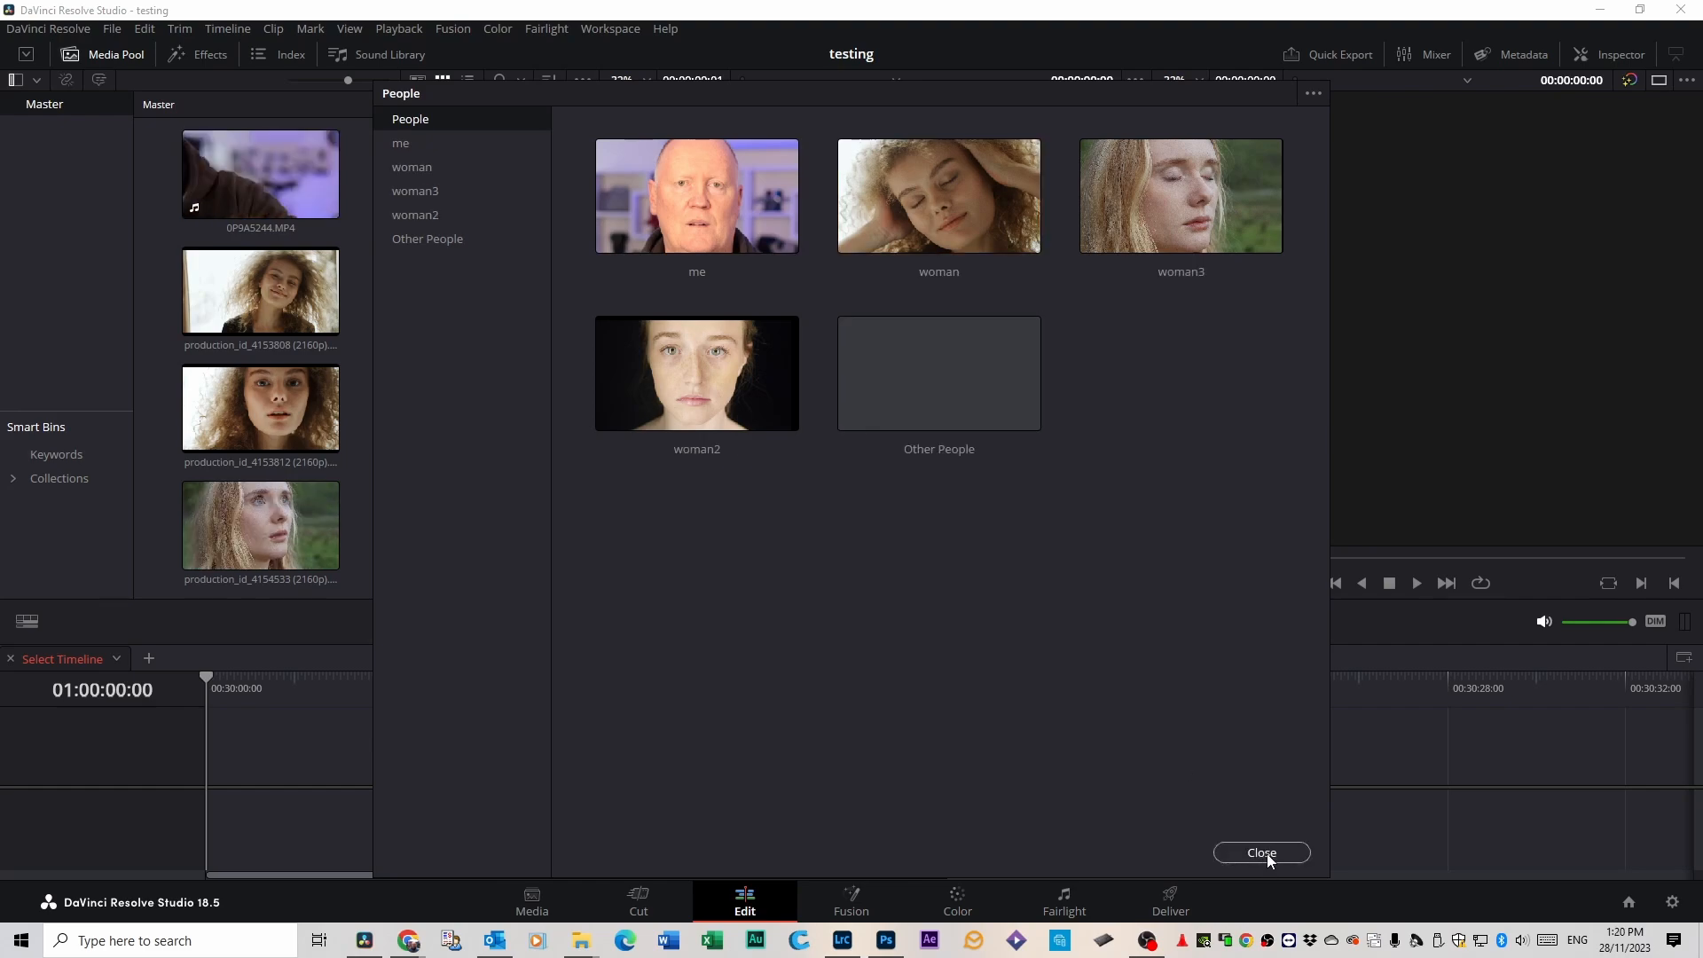
left_click(1262, 853)
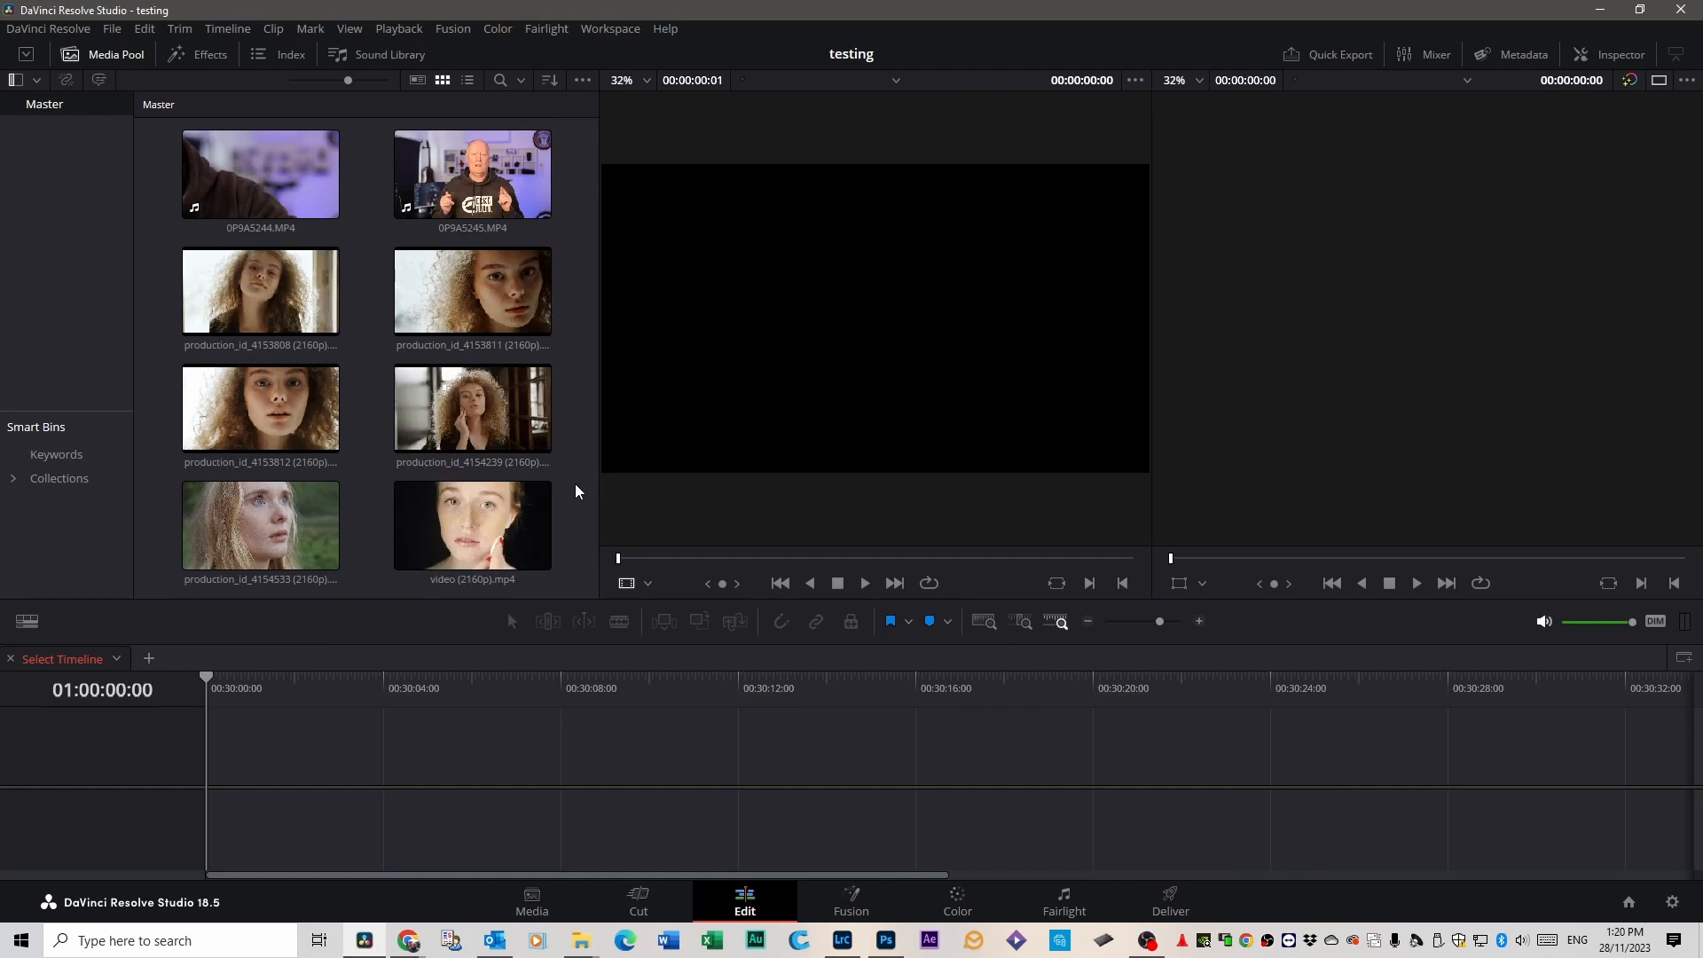
Enable automatic smart bins for people metadata in the user editing preferences and save them.
left_click(52, 30)
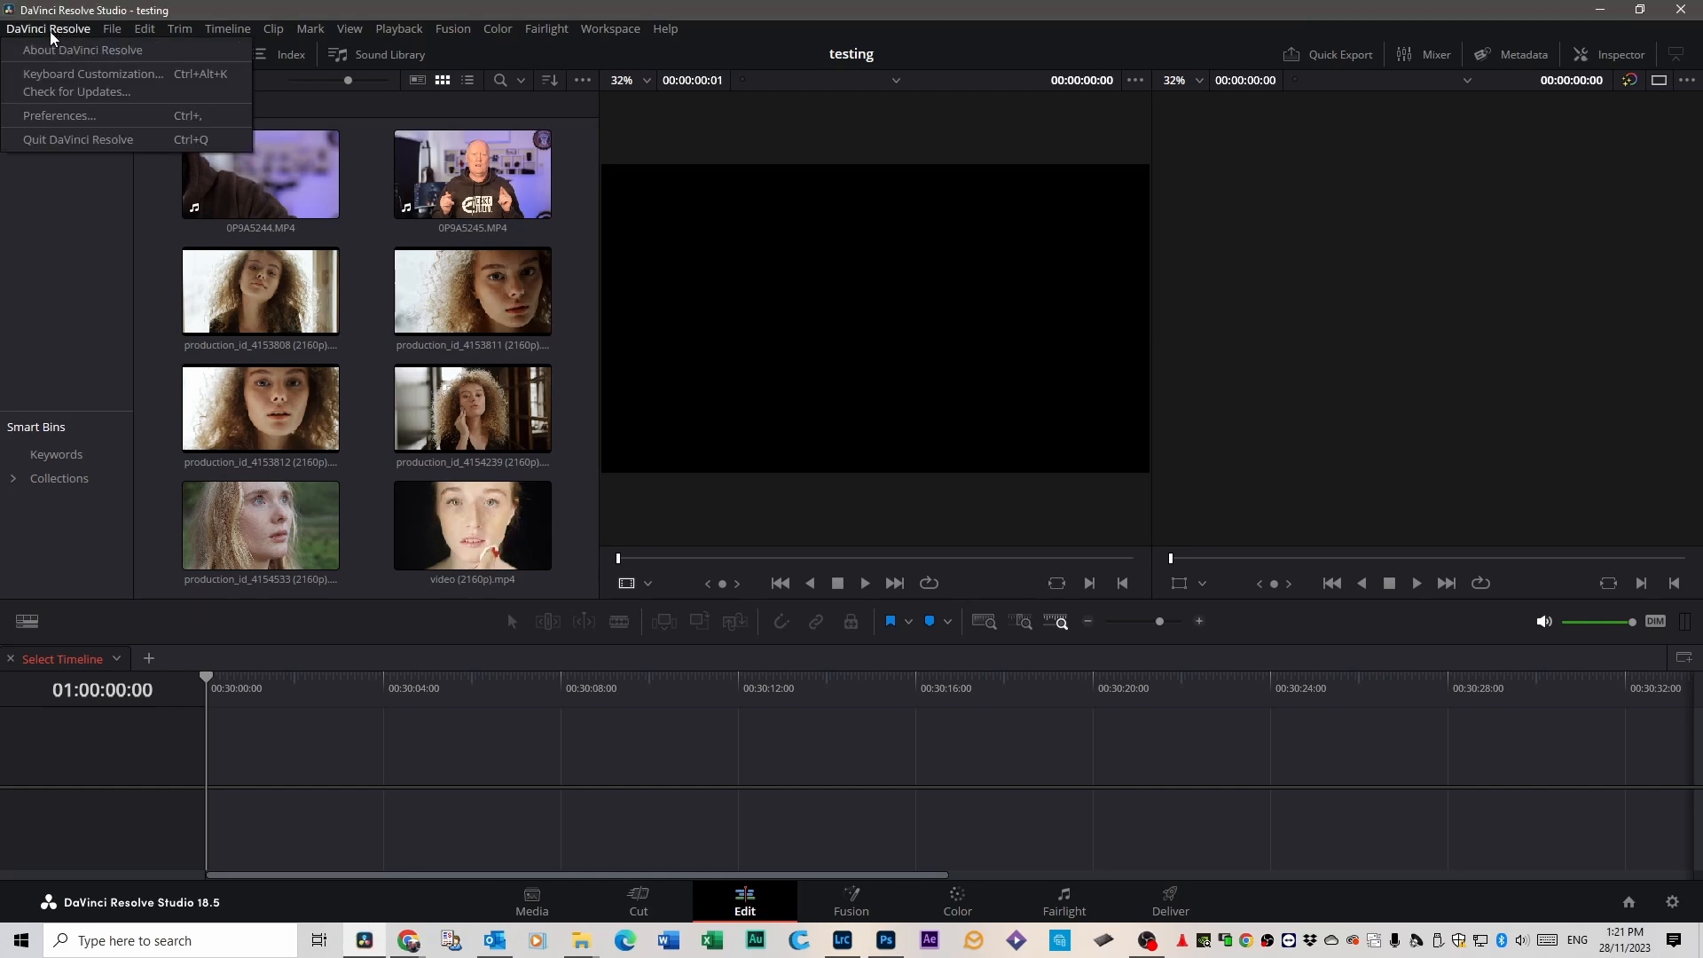
left_click(56, 116)
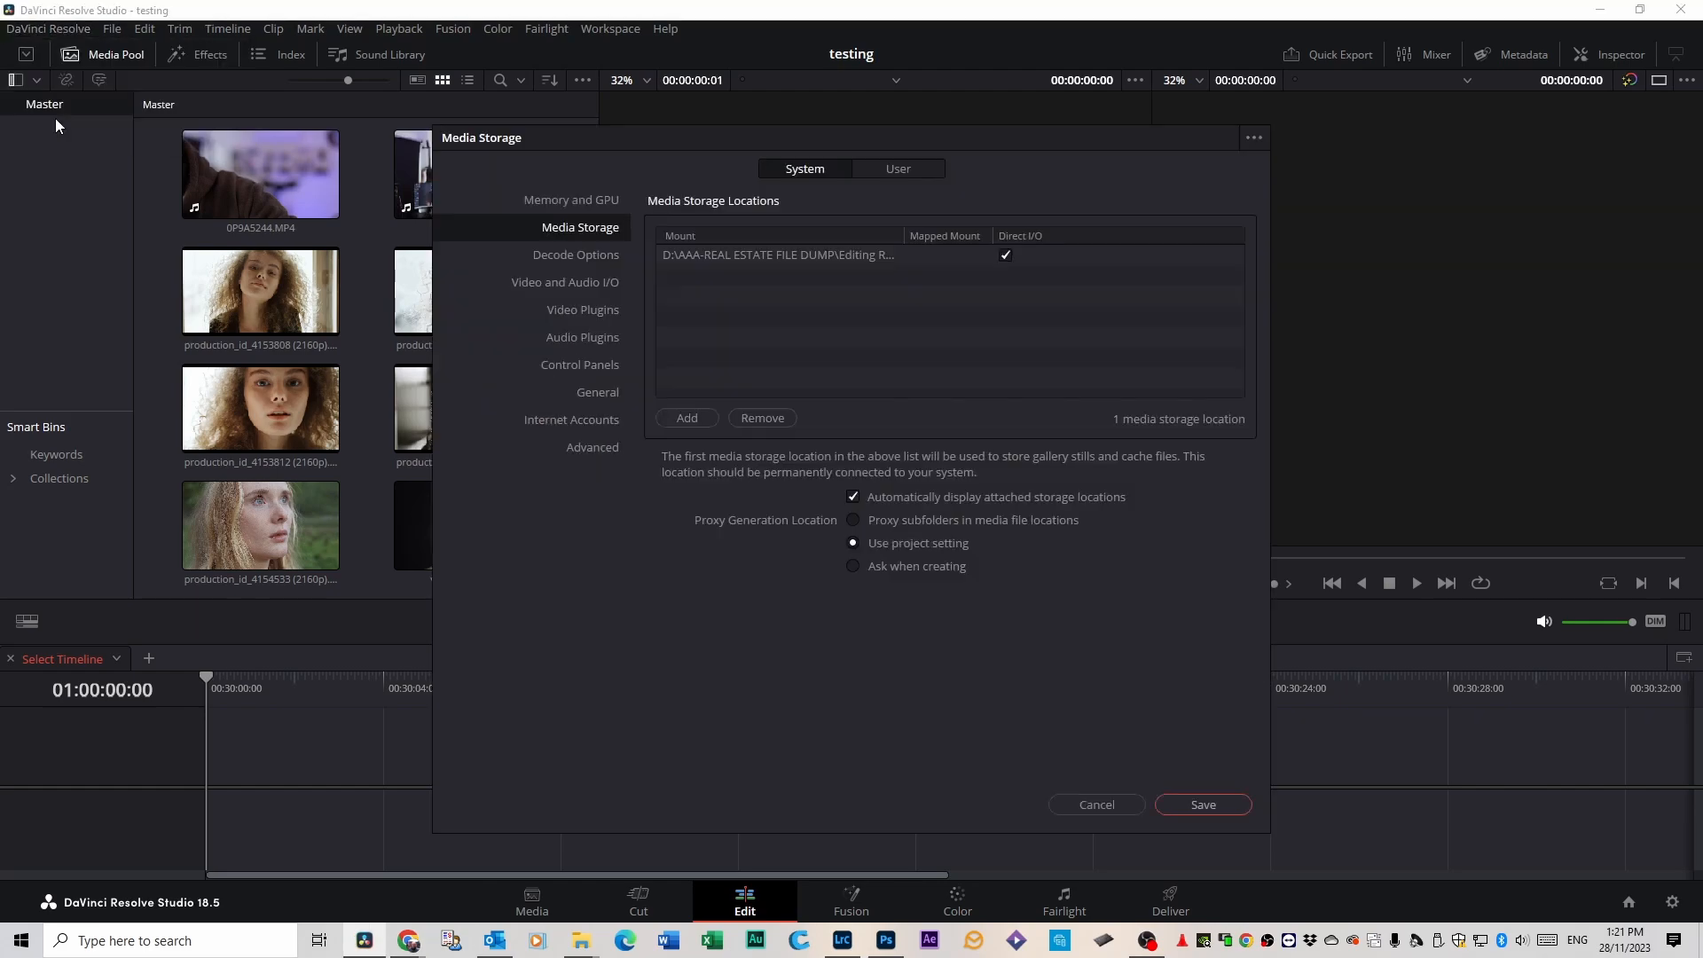
left_click(890, 177)
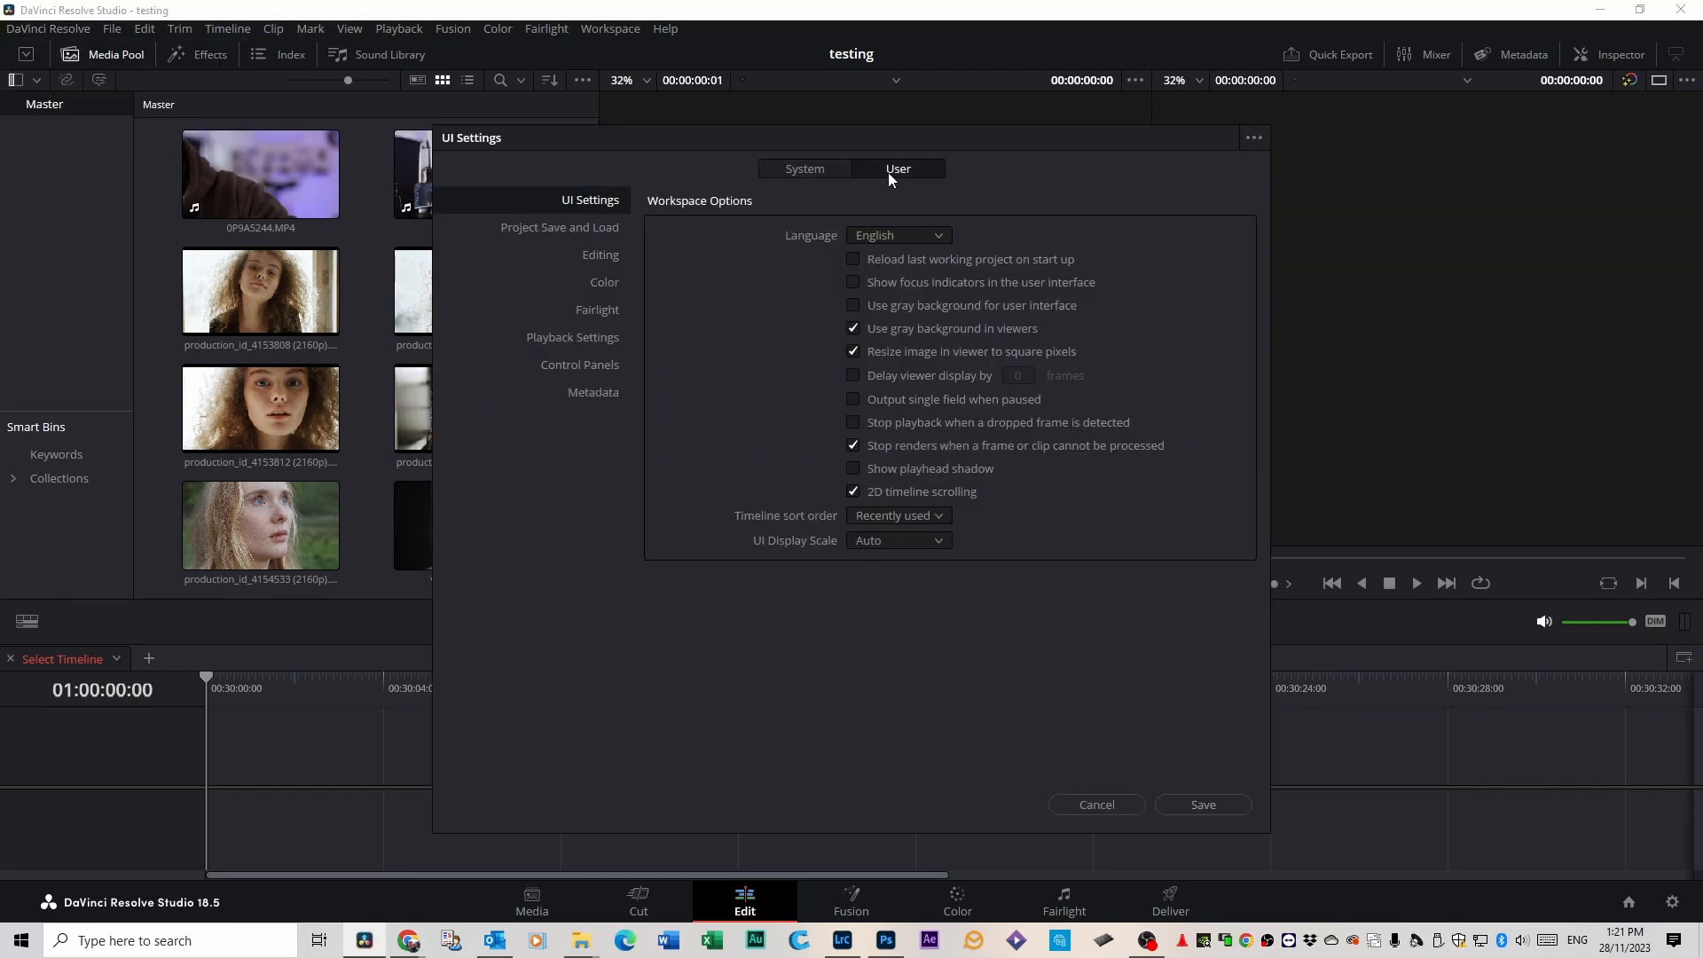
left_click(603, 256)
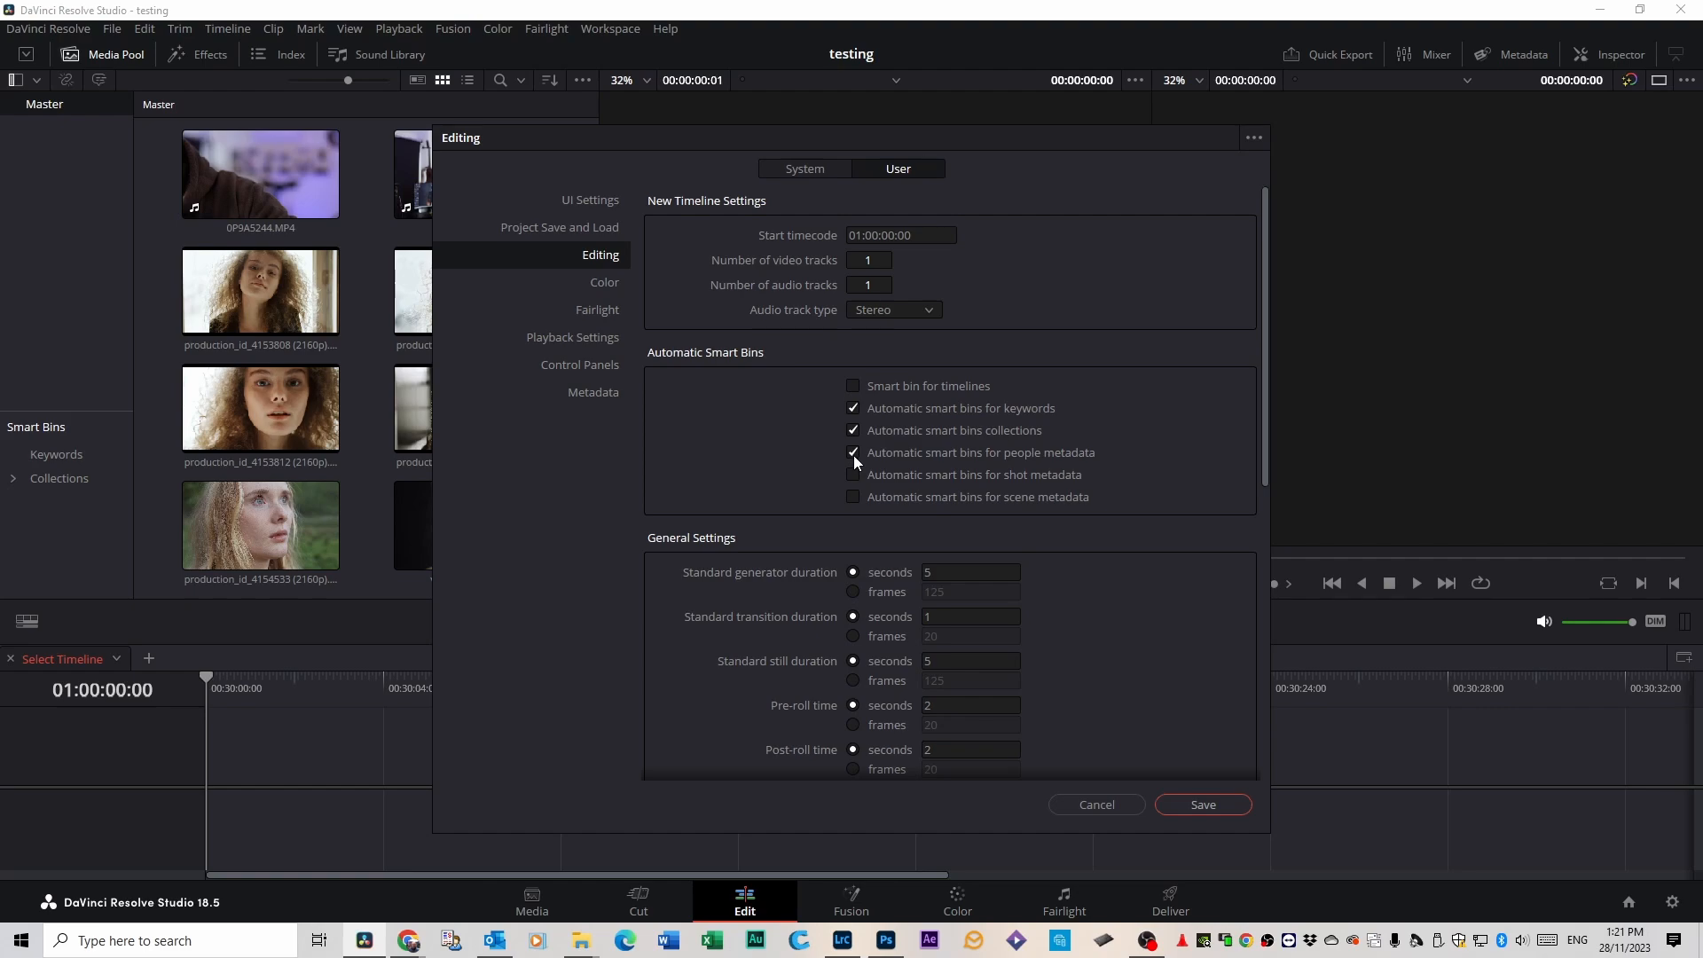
left_click(1221, 808)
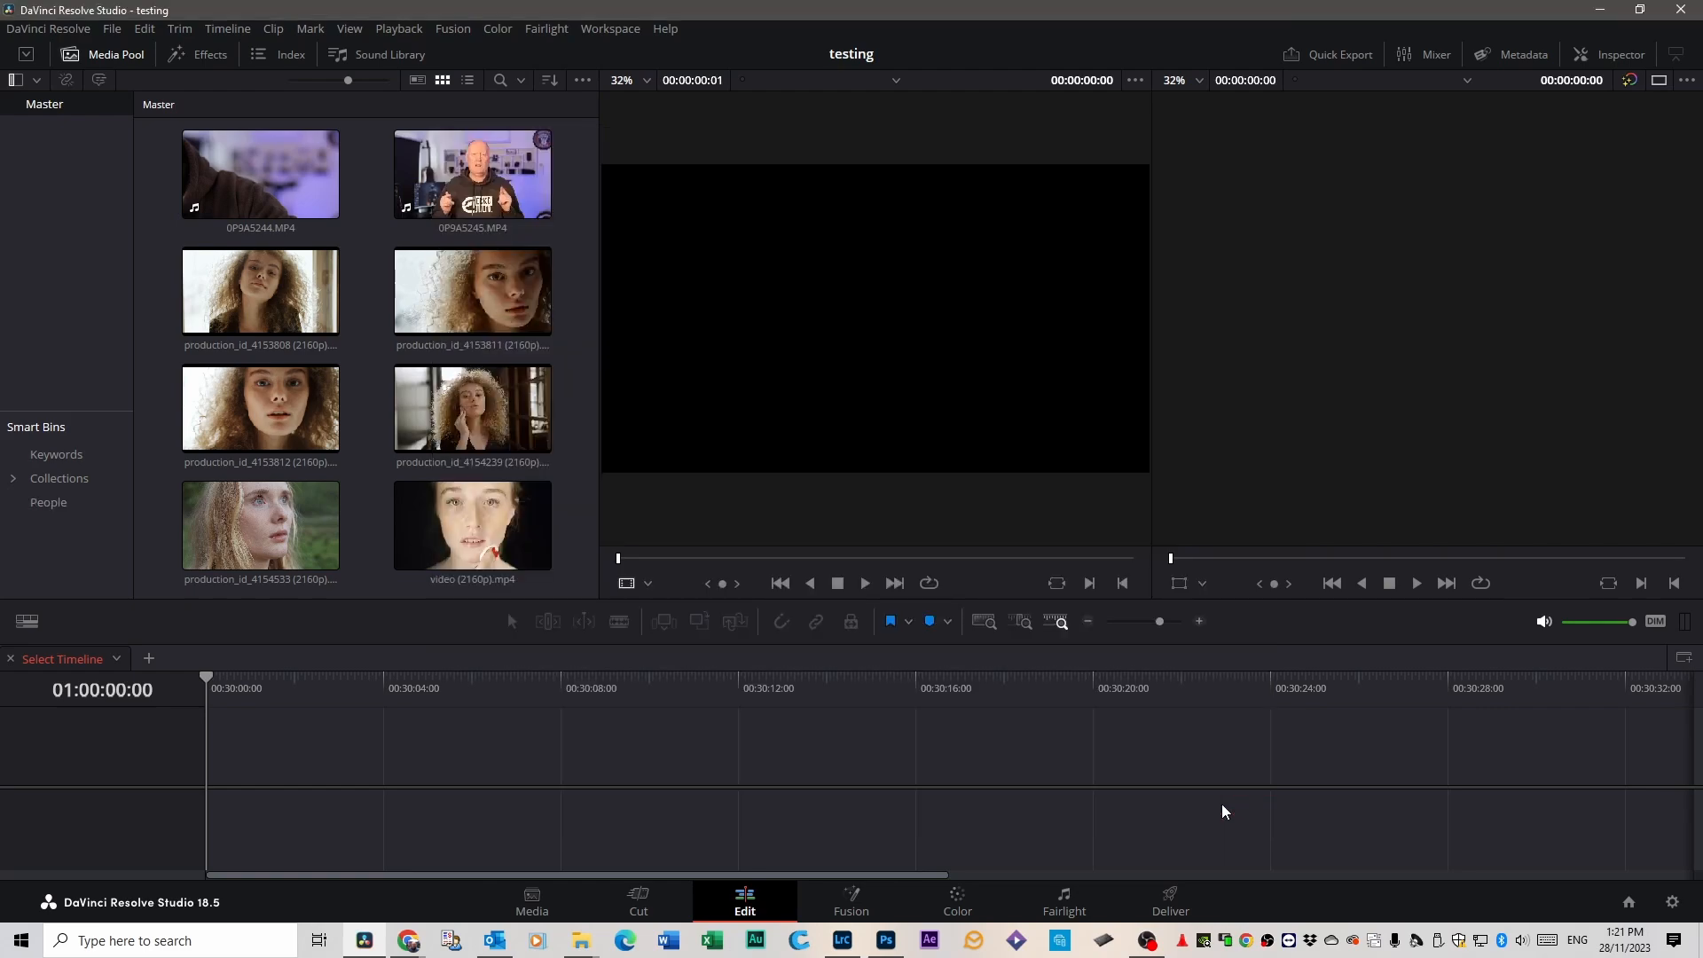
View the clips in the People smart bin and check its individual person bins.
left_click(46, 502)
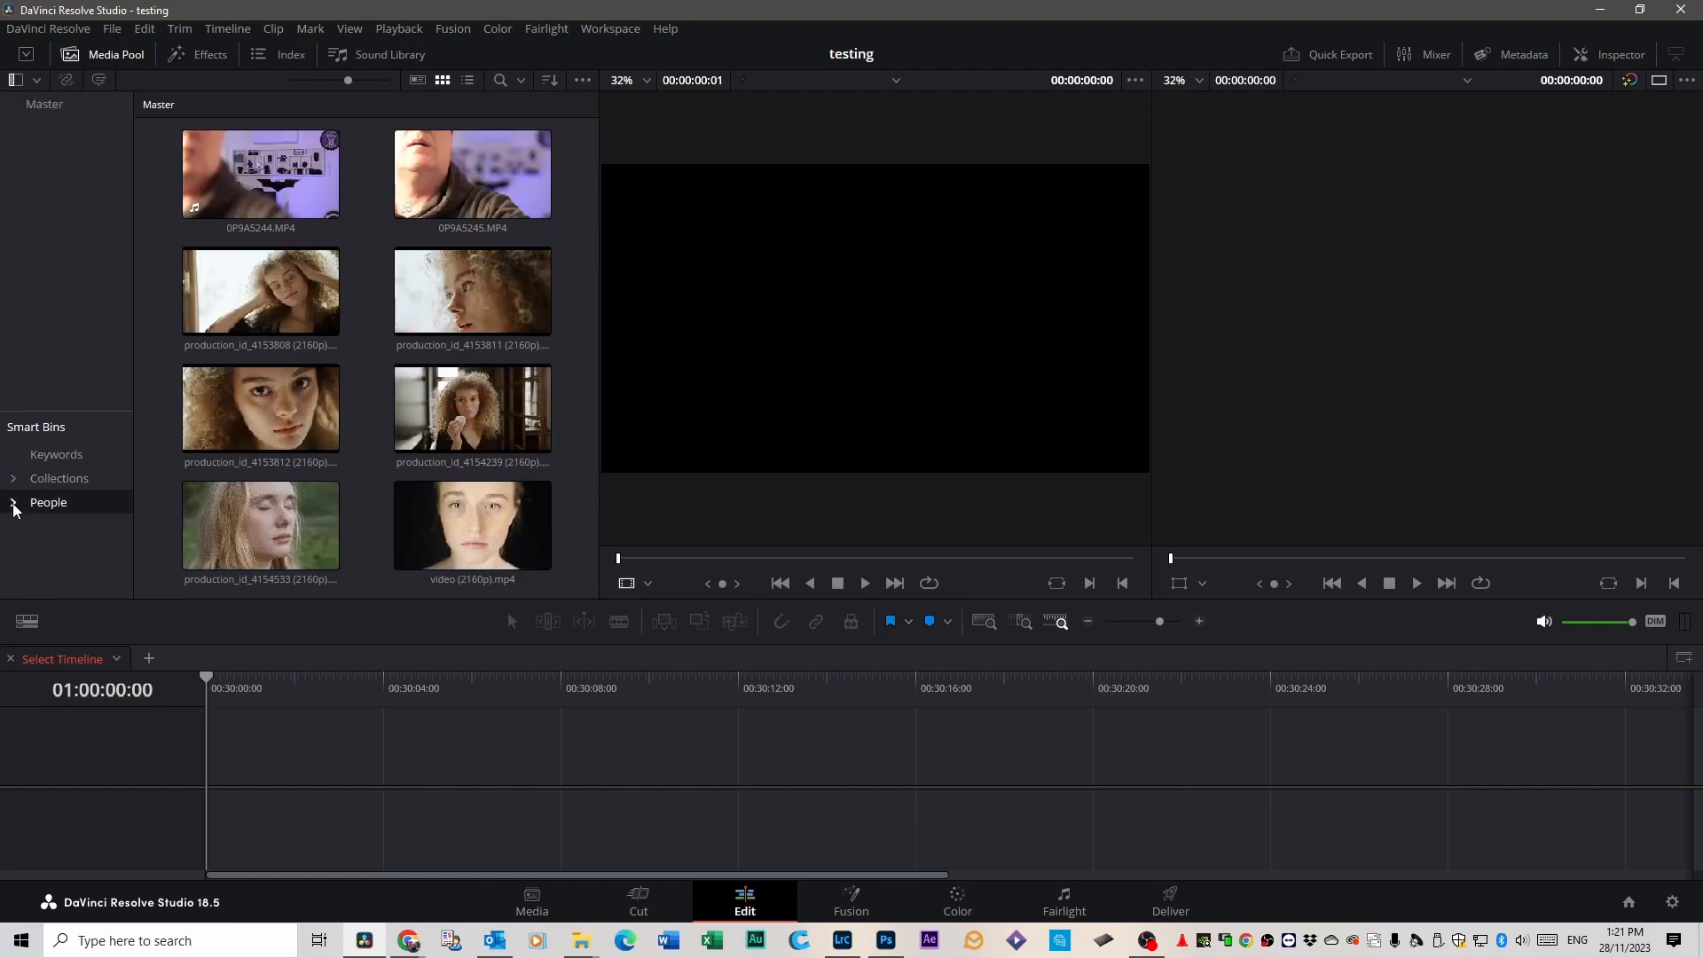
left_click(13, 503)
left_click(13, 503)
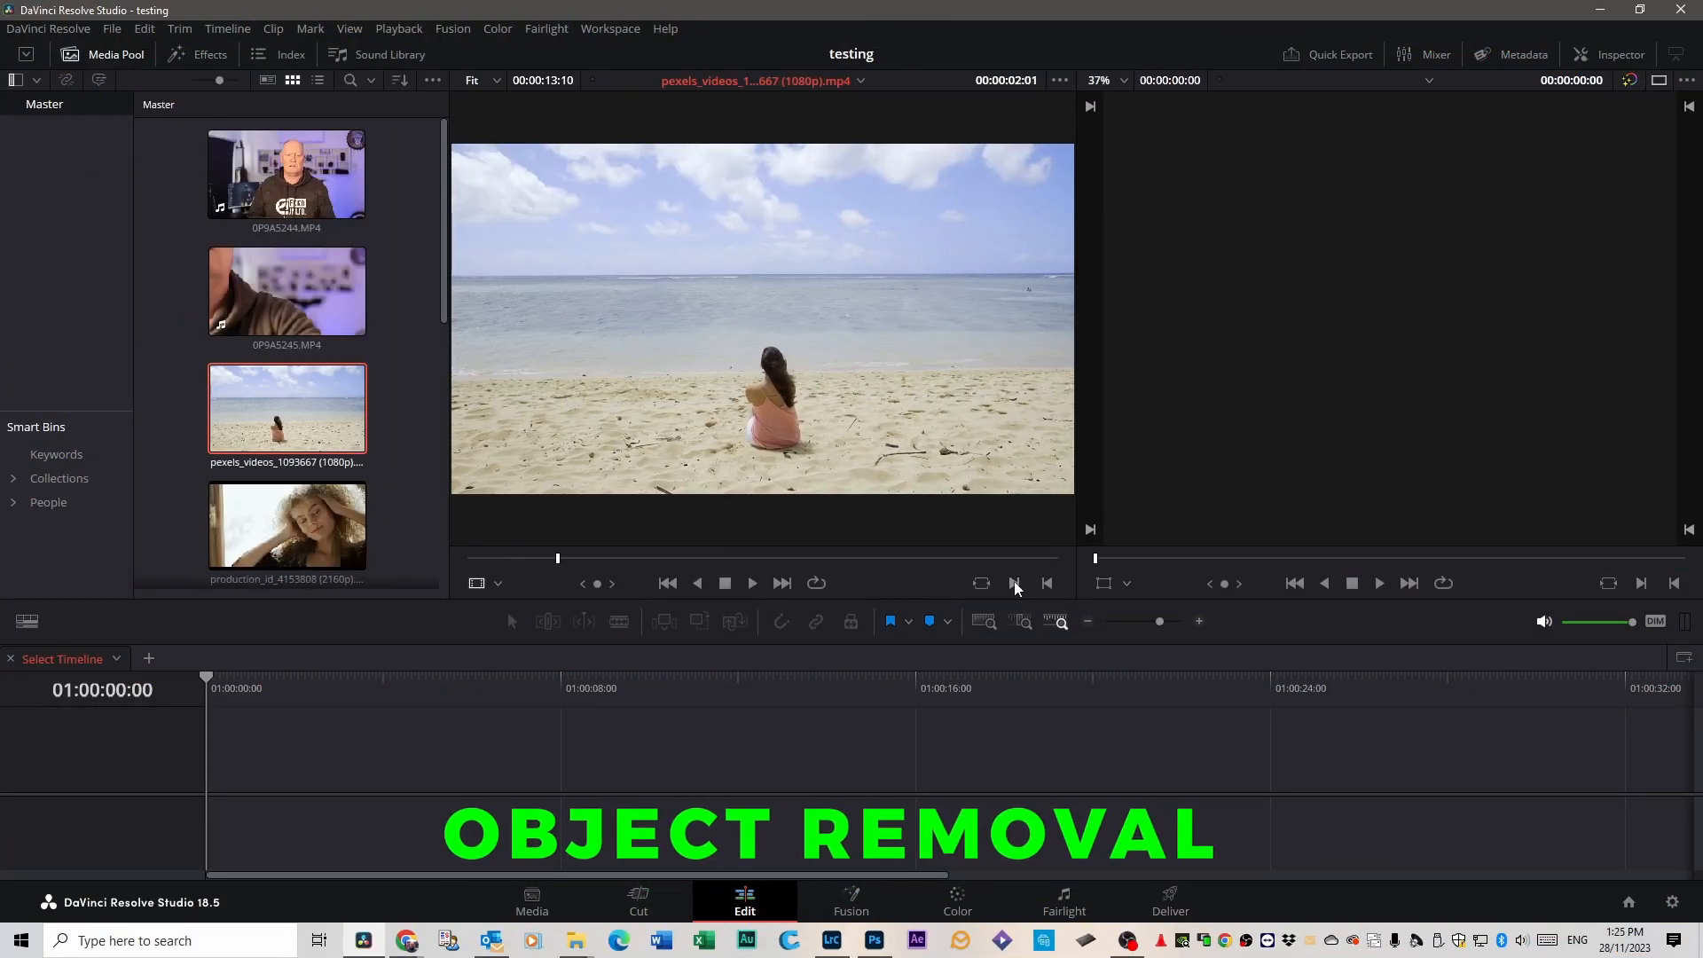
left_click(1015, 583)
left_click_drag(559, 560, 684, 565)
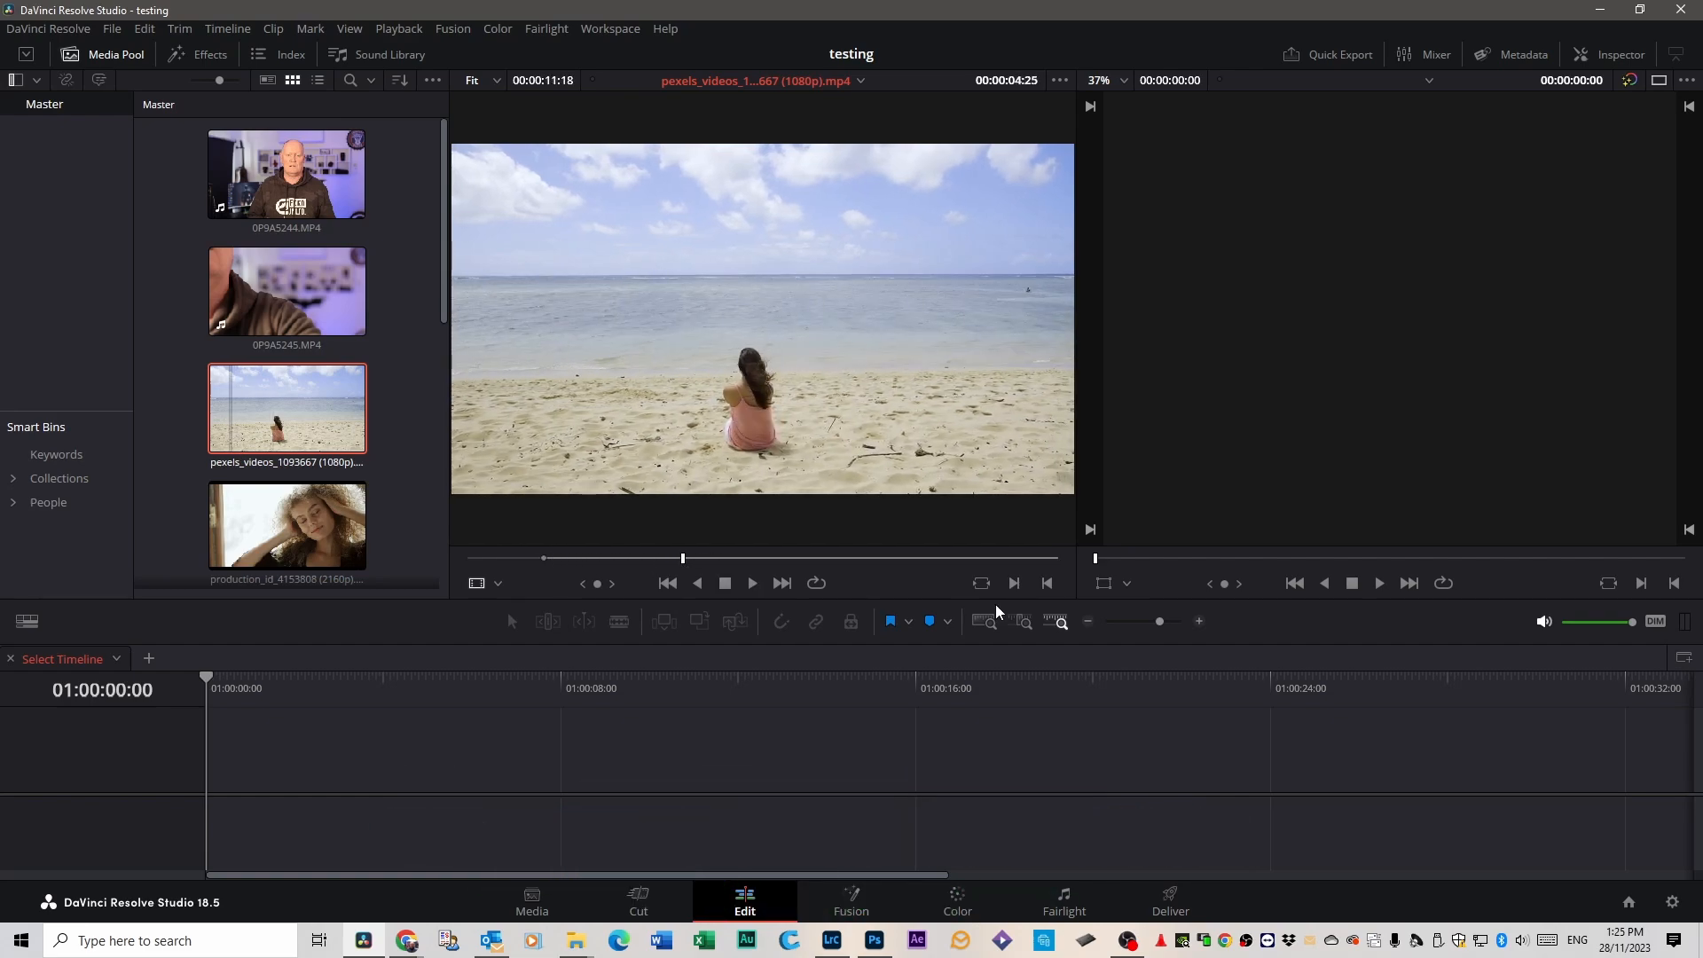
left_click(1047, 583)
left_click_drag(628, 449, 215, 761)
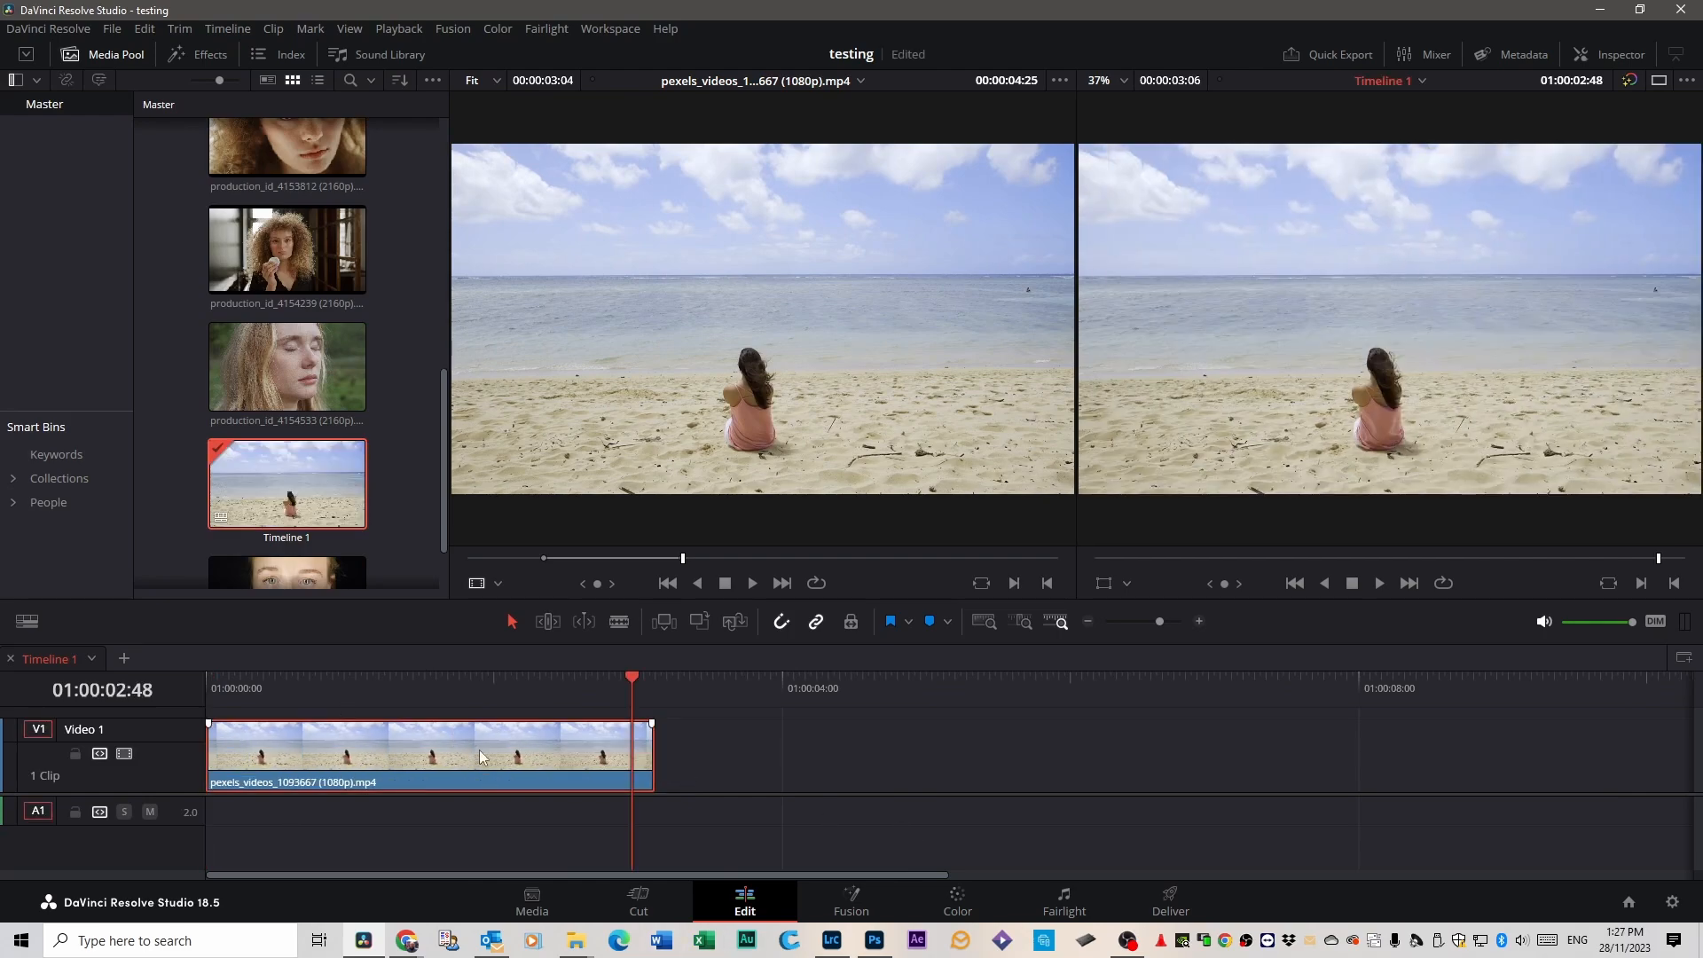
On the Color page, save the project and draw a closed curve window loosely around the seated woman on the first frame.
left_click(956, 901)
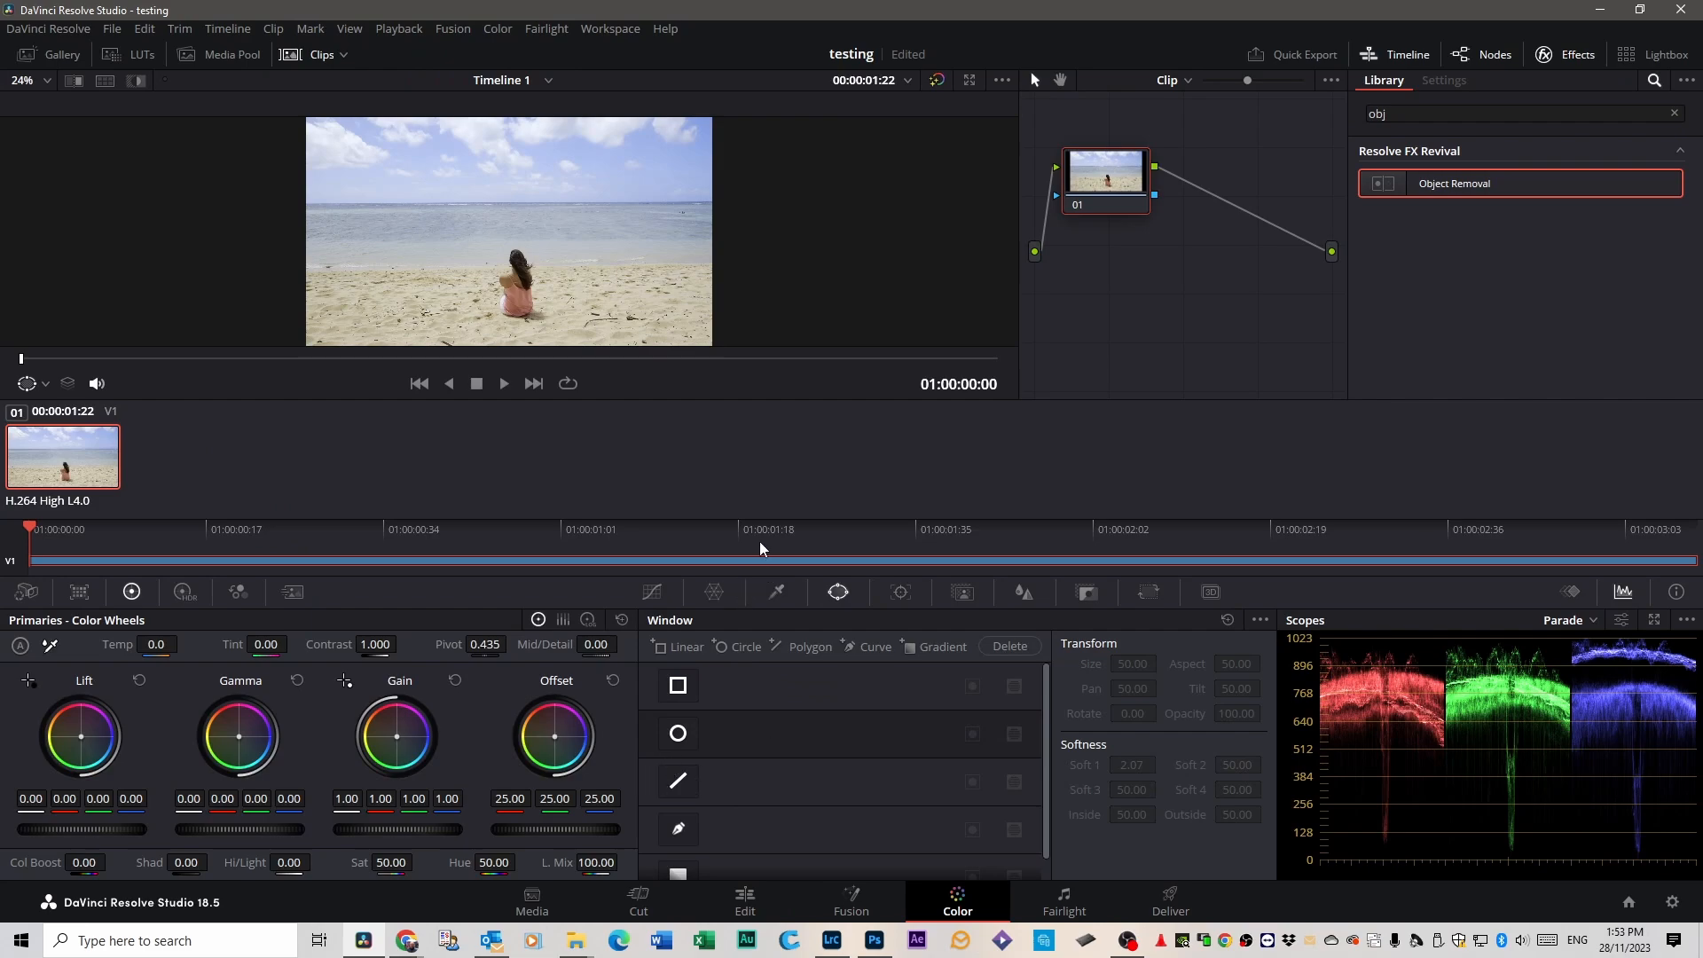
key("ctrl+s")
left_click(679, 830)
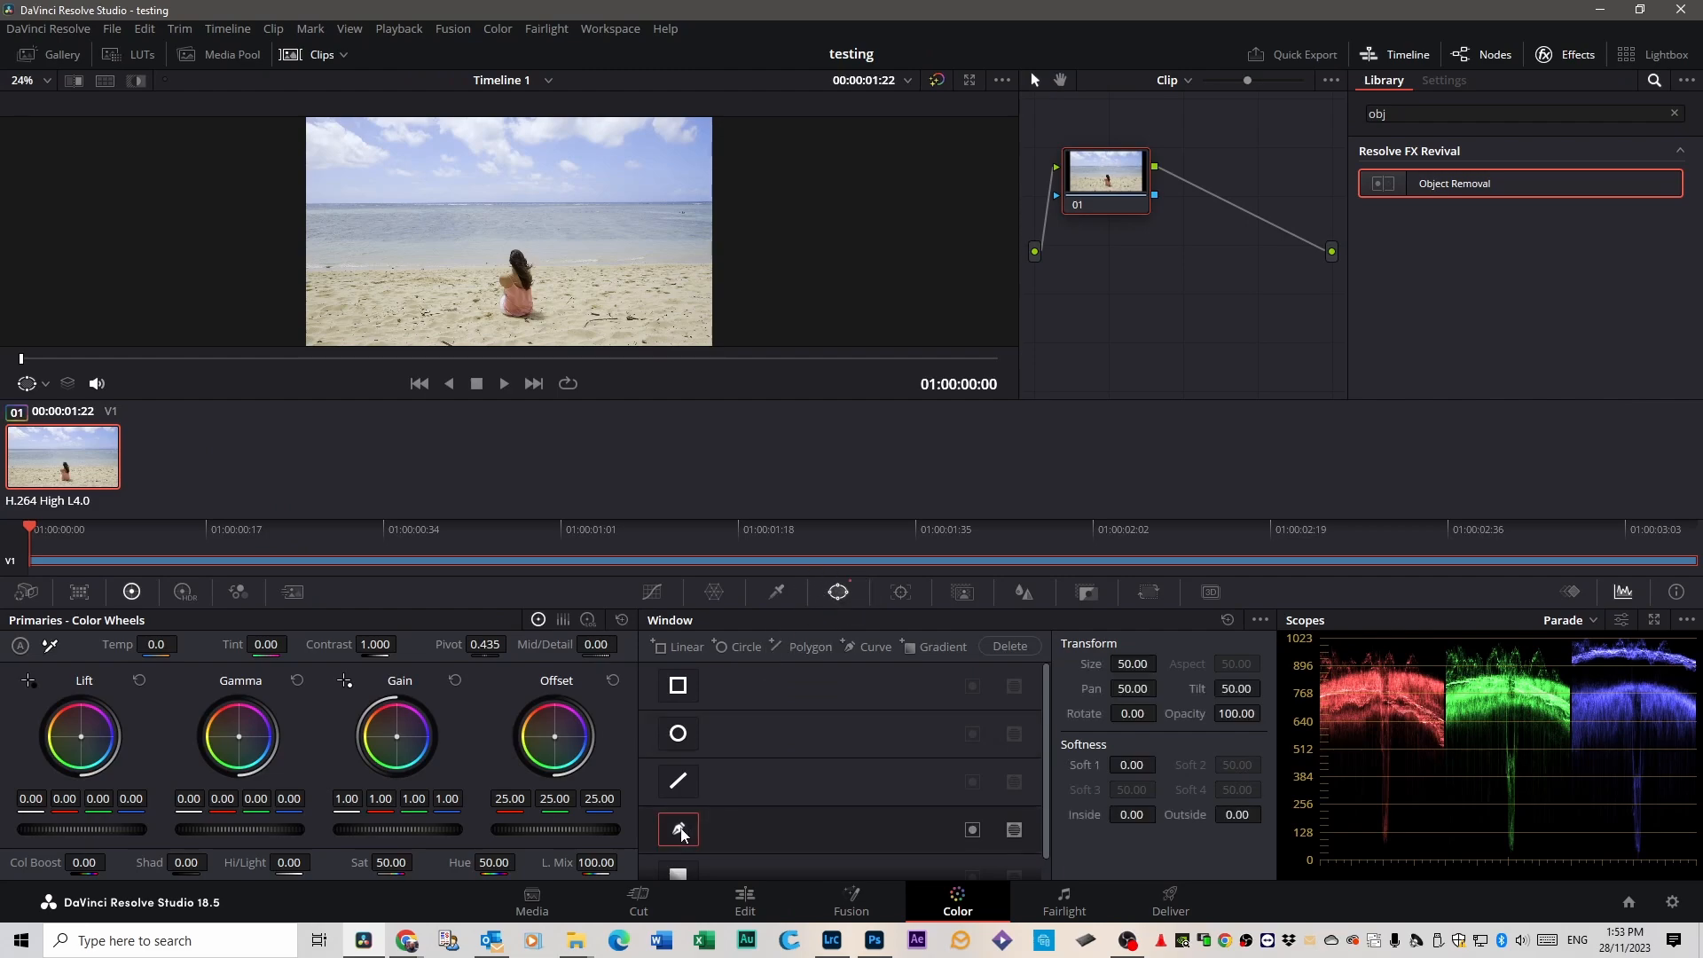
left_click(488, 245)
left_click(481, 270)
left_click(480, 295)
left_click(484, 318)
left_click(499, 329)
left_click(527, 330)
left_click(550, 322)
left_click(554, 297)
left_click(550, 263)
left_click(517, 237)
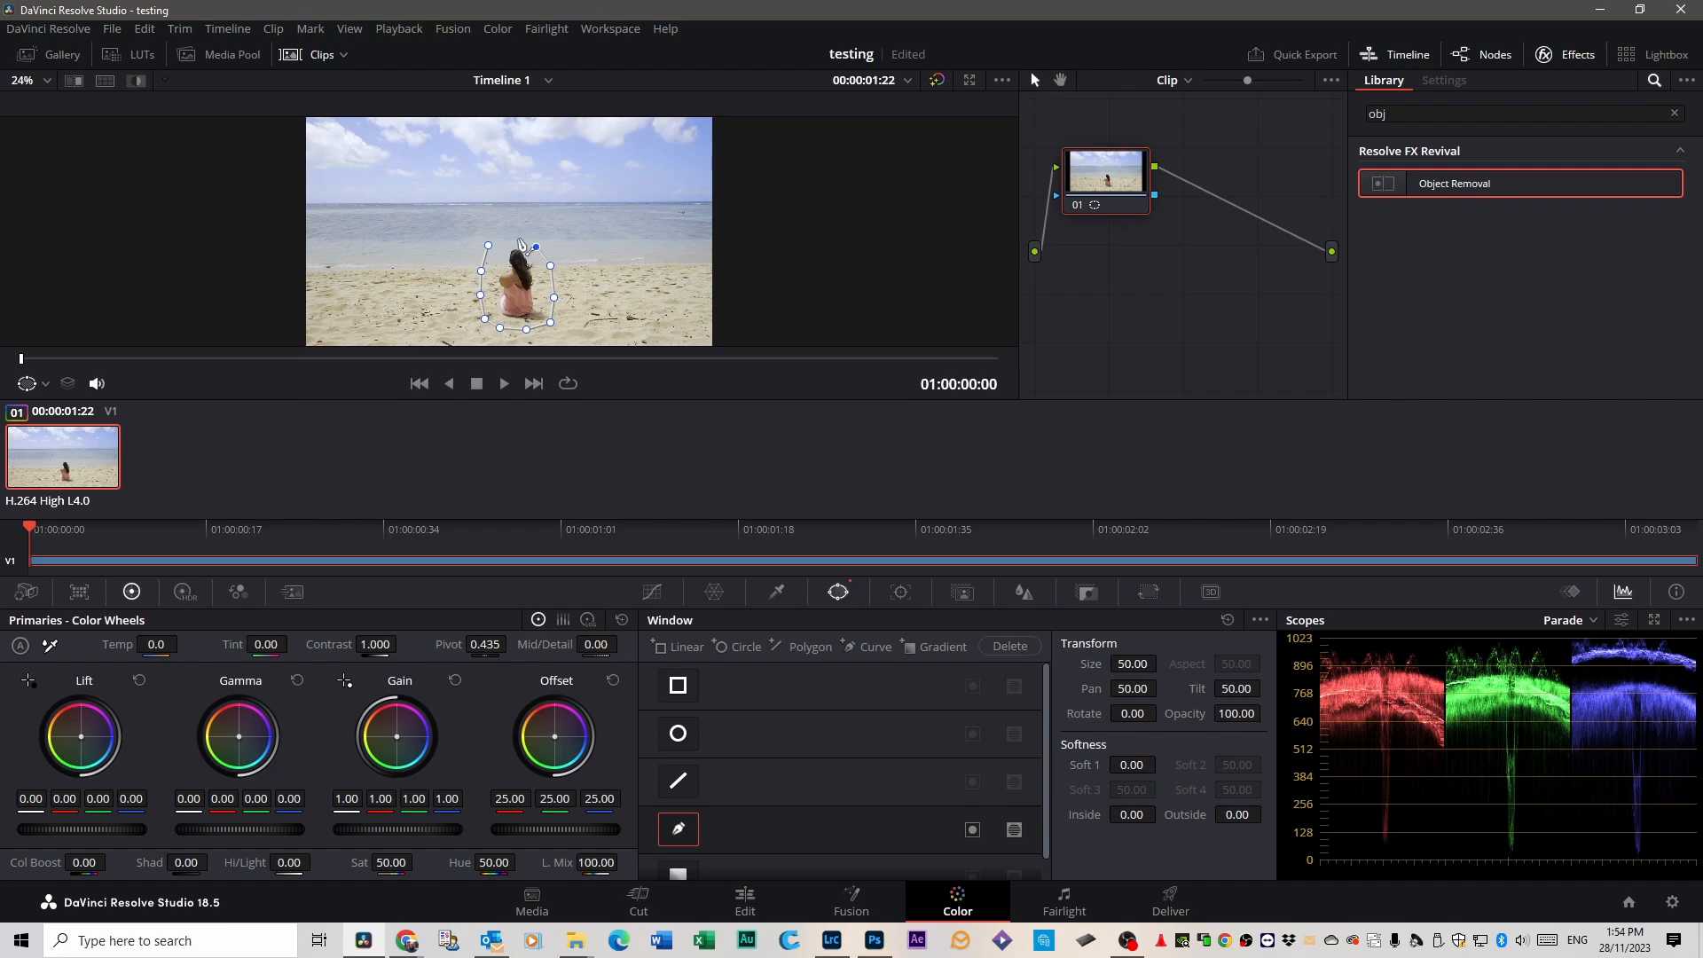
left_click(502, 239)
left_click(488, 245)
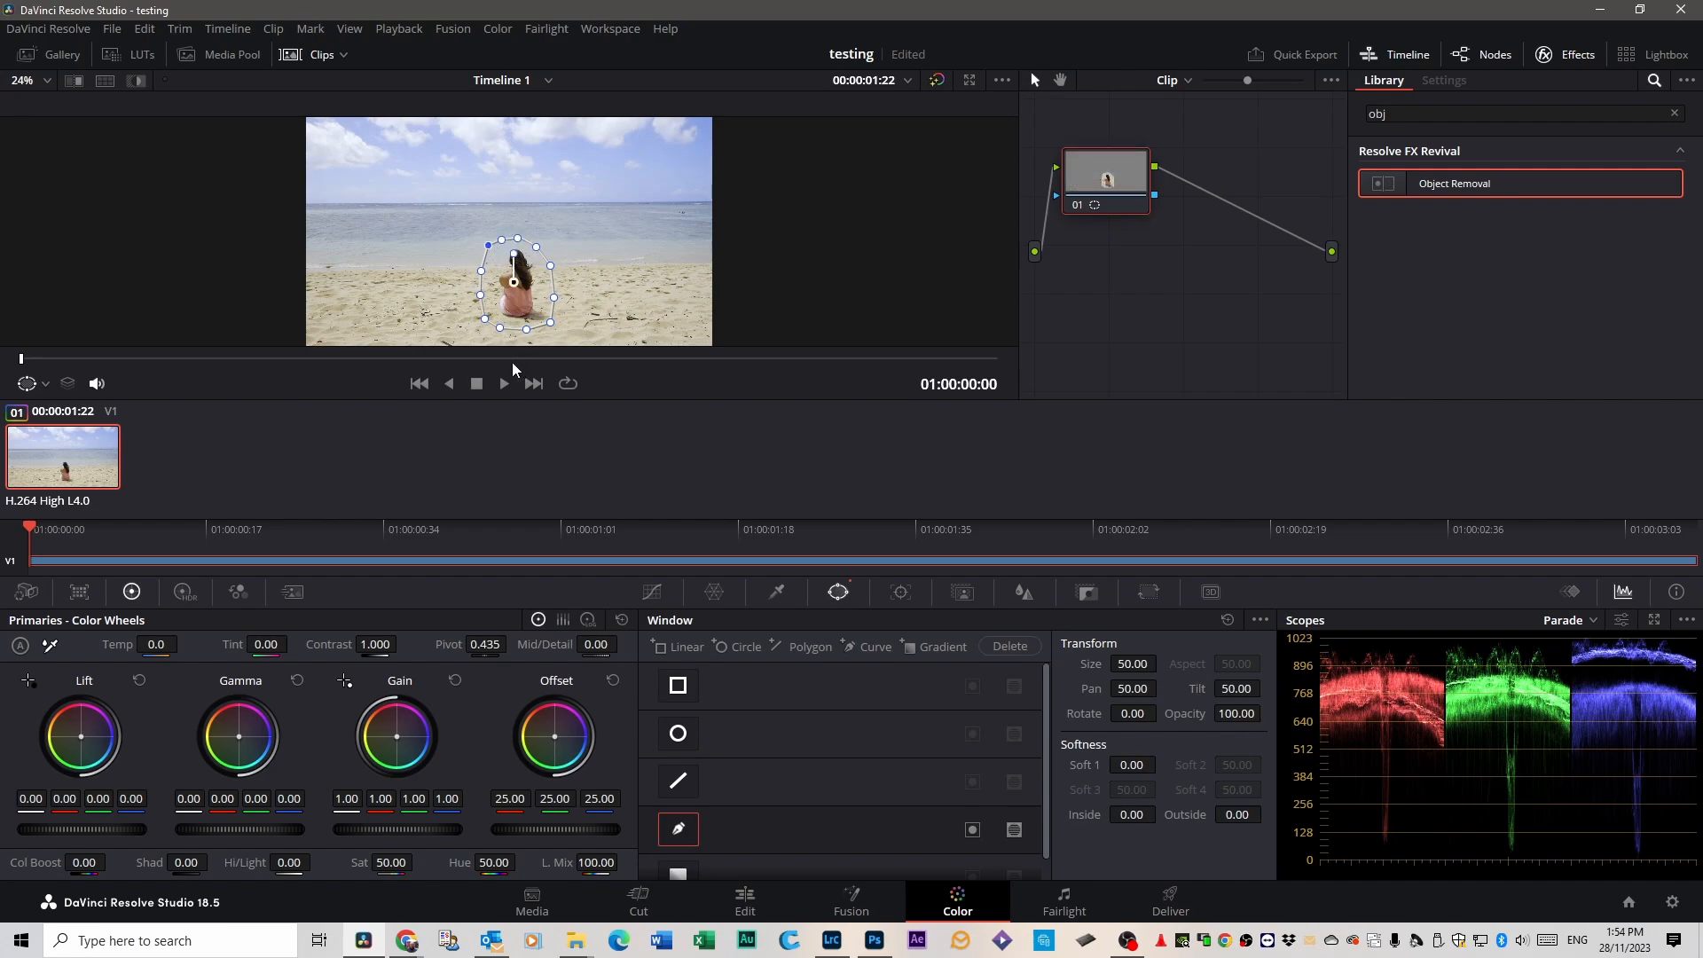
Track the curve window forward and in reverse, check the track along the clip, and return to the first frame.
left_click(902, 593)
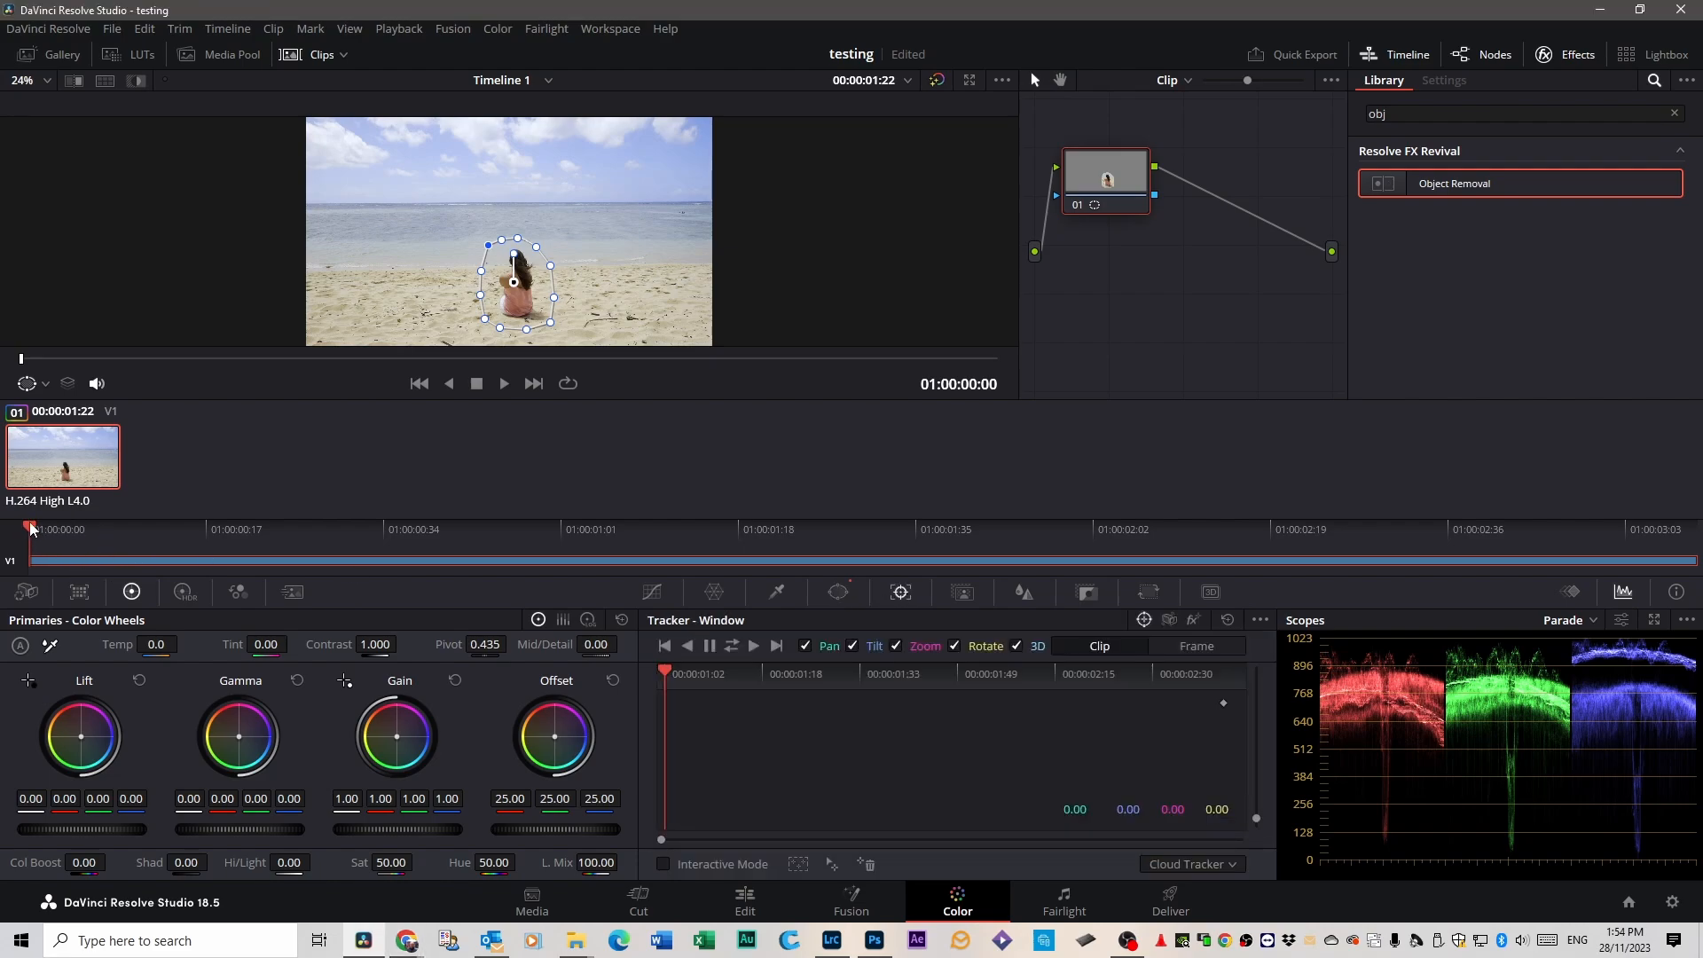
left_click(731, 646)
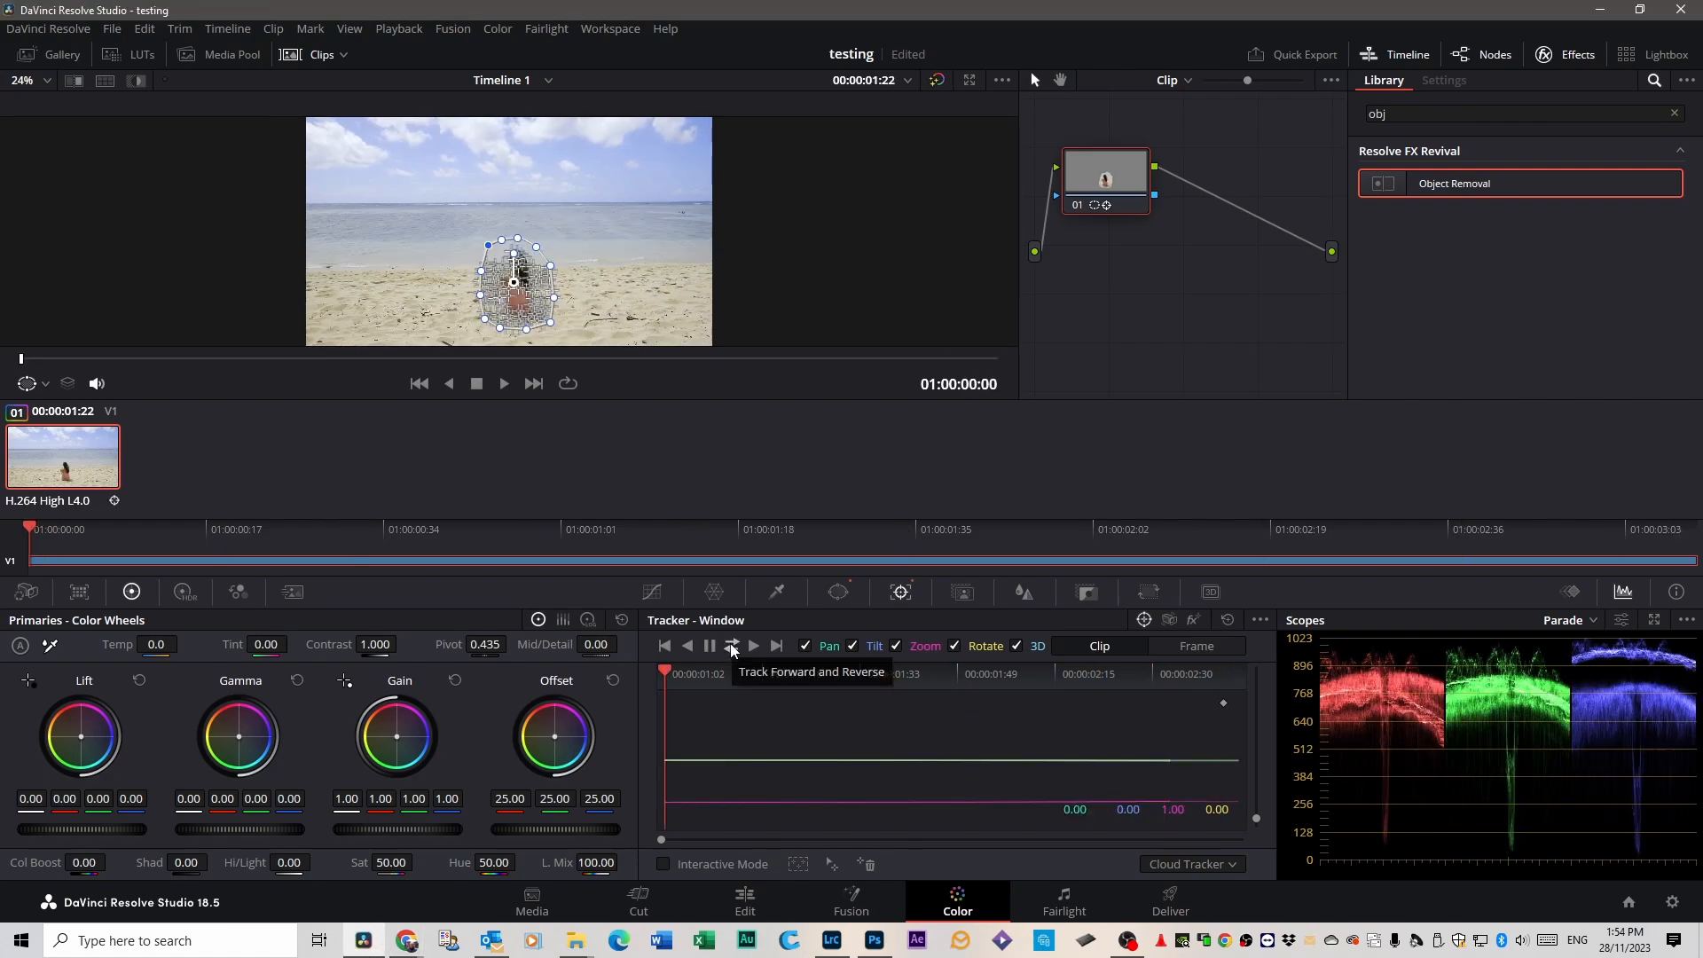
left_click_drag(700, 672, 849, 678)
key("Home")
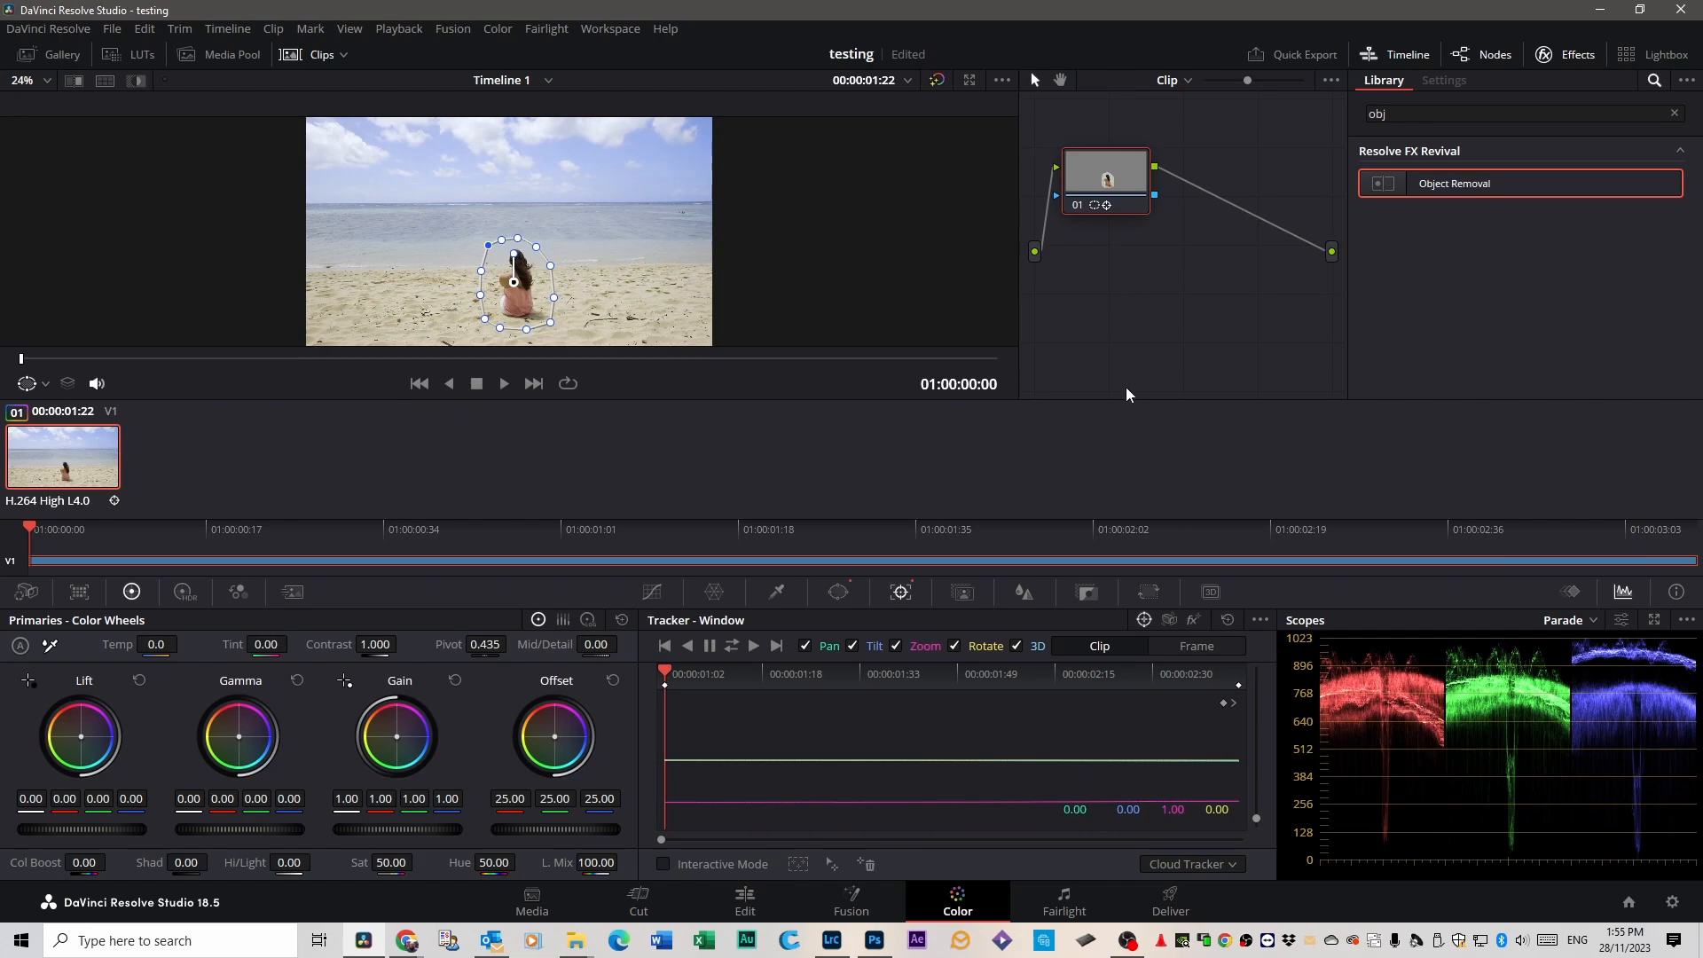
Add a serial node after node 01 and apply the Object Removal effect to it, with node 01's mask feeding it.
right_click(1125, 168)
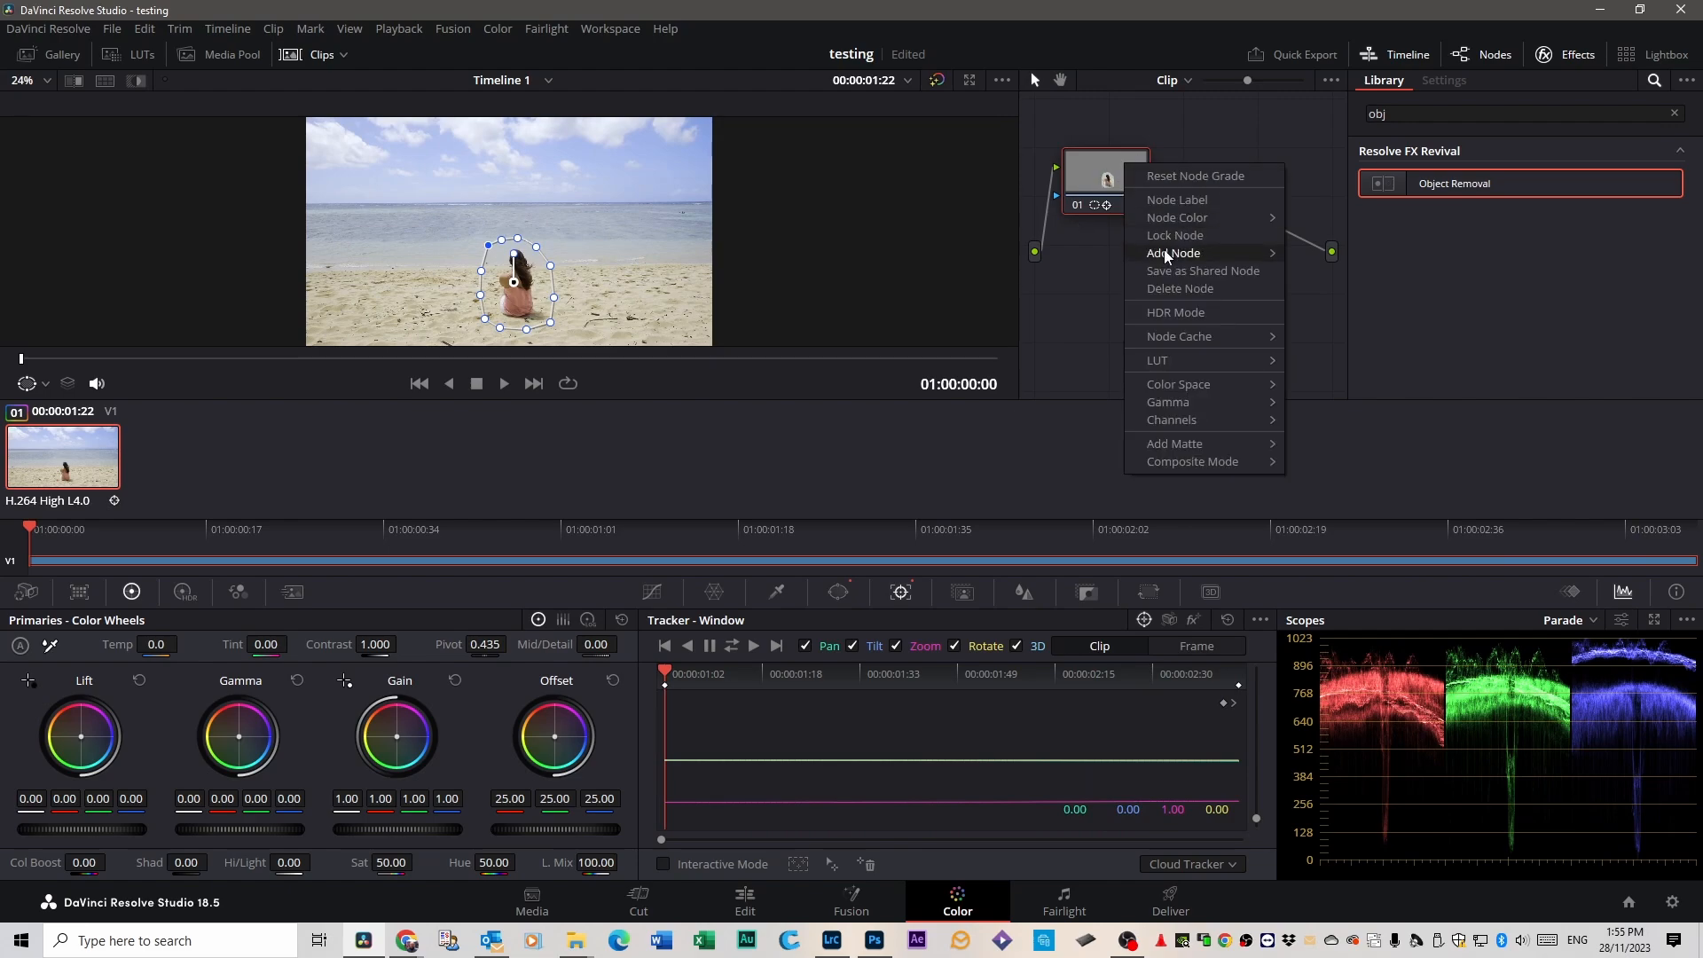
mouse_move(1179, 253)
left_click(1339, 255)
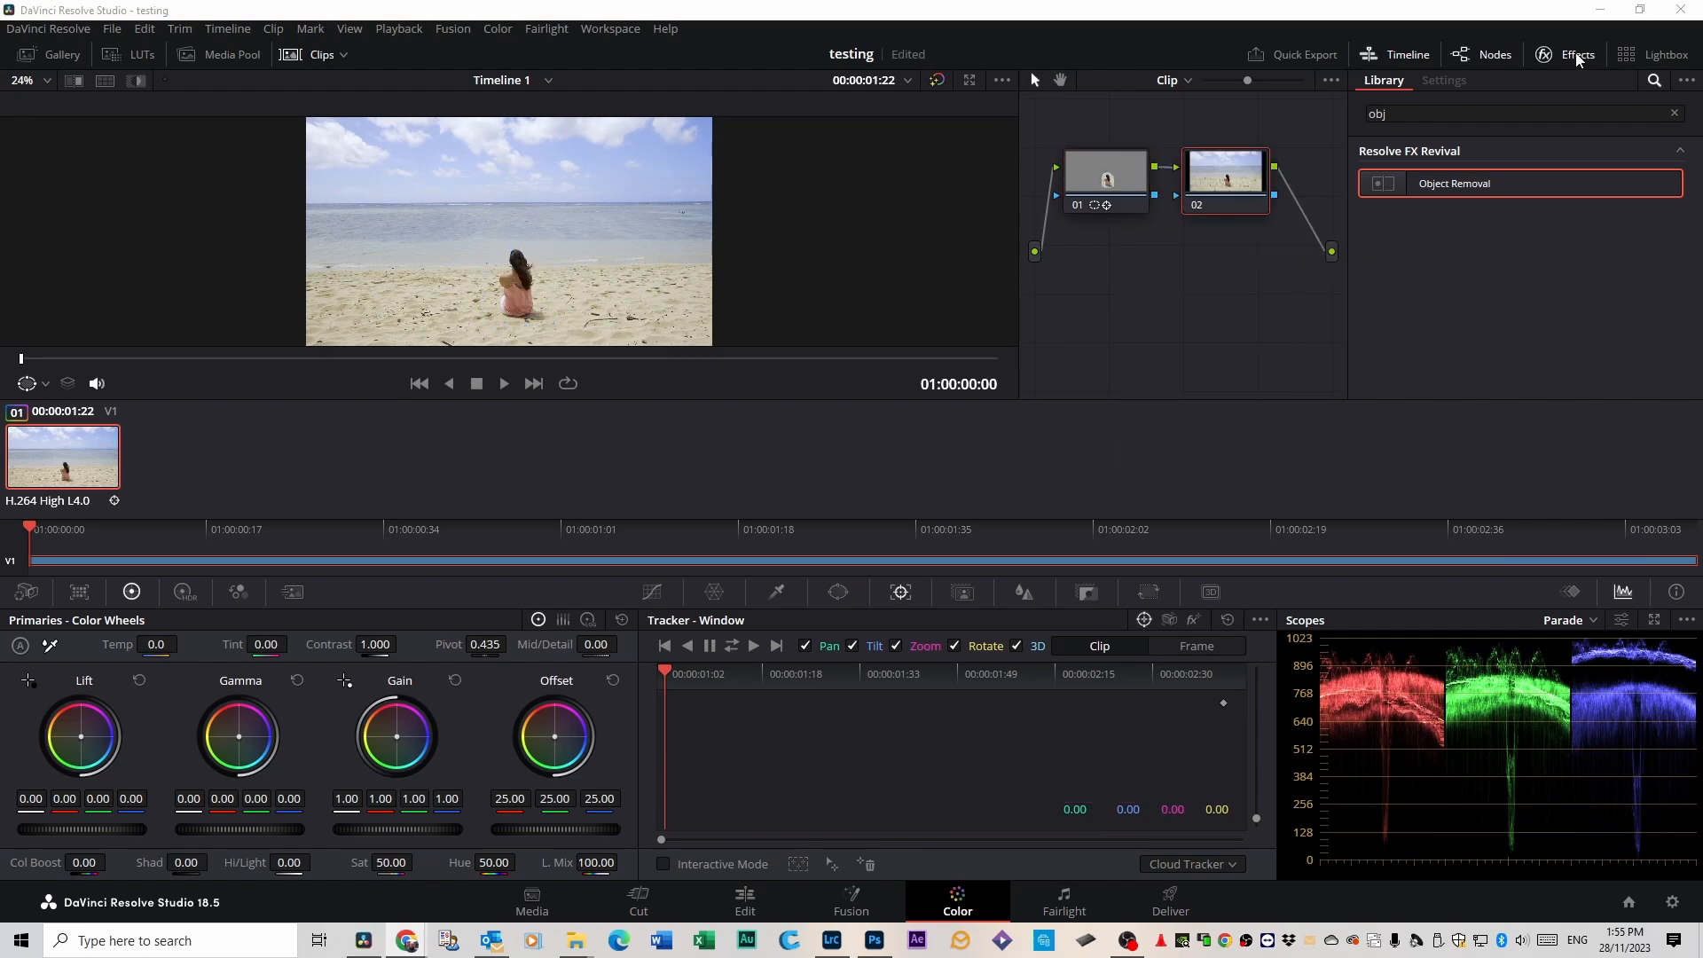
left_click_drag(1445, 175, 1179, 185)
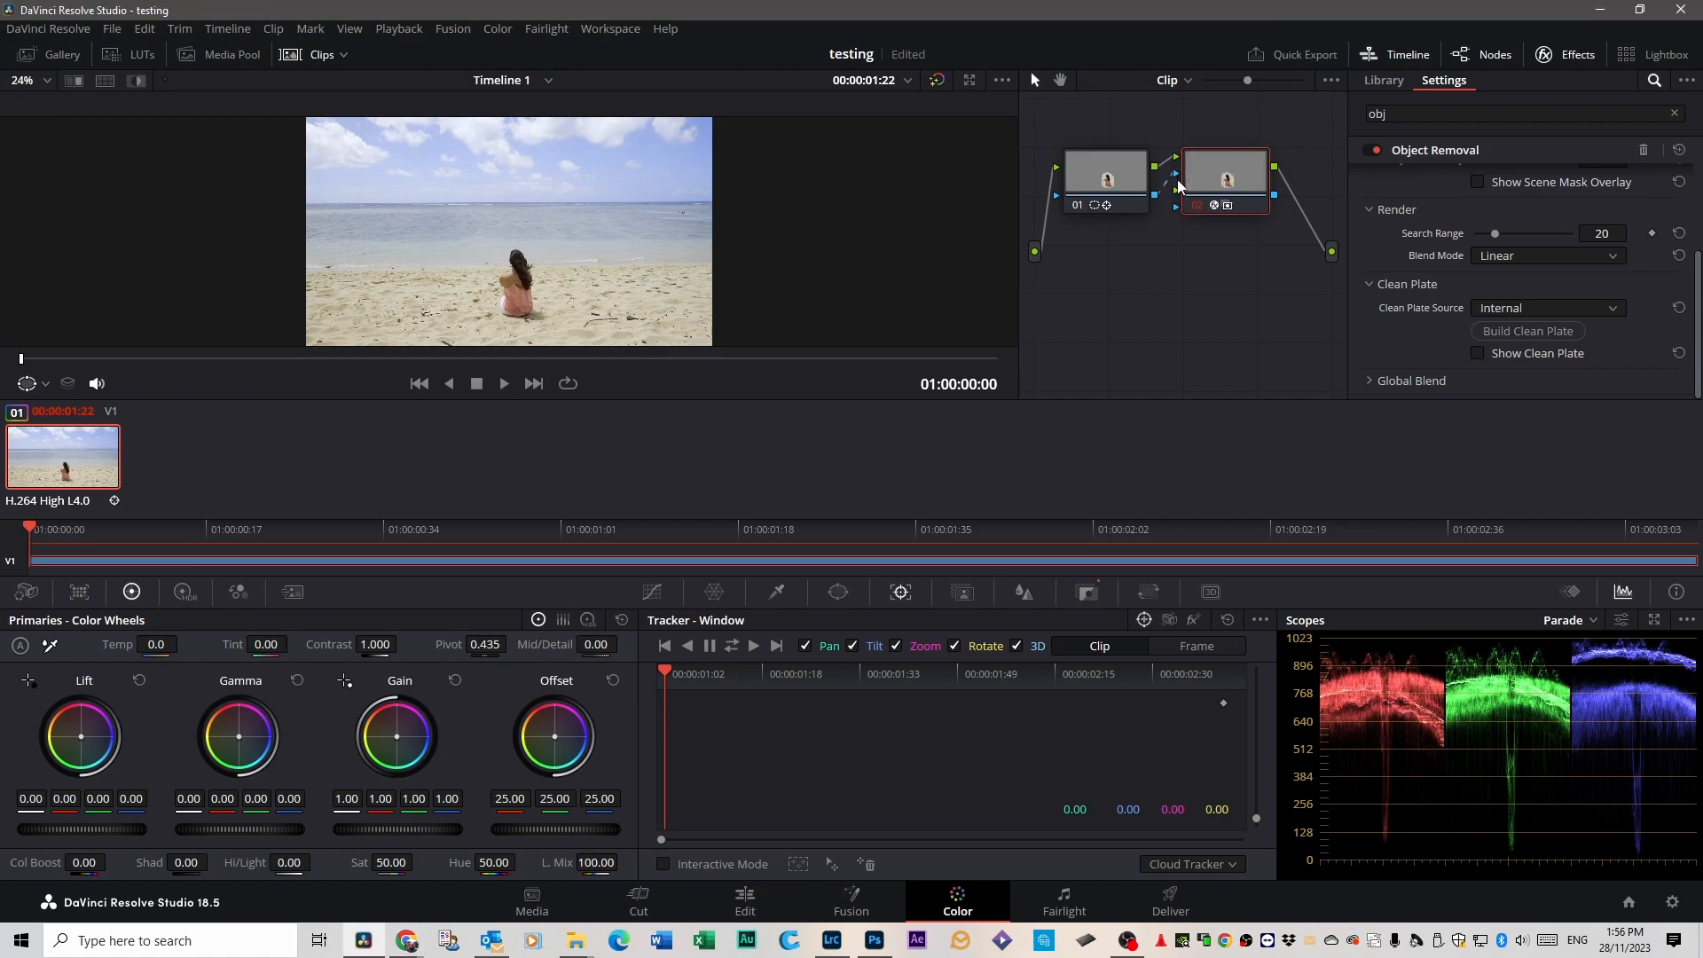
Run the Object Removal scene analysis in Boundary mode and play the clip from the start.
scroll(1596, 242, "up", 5)
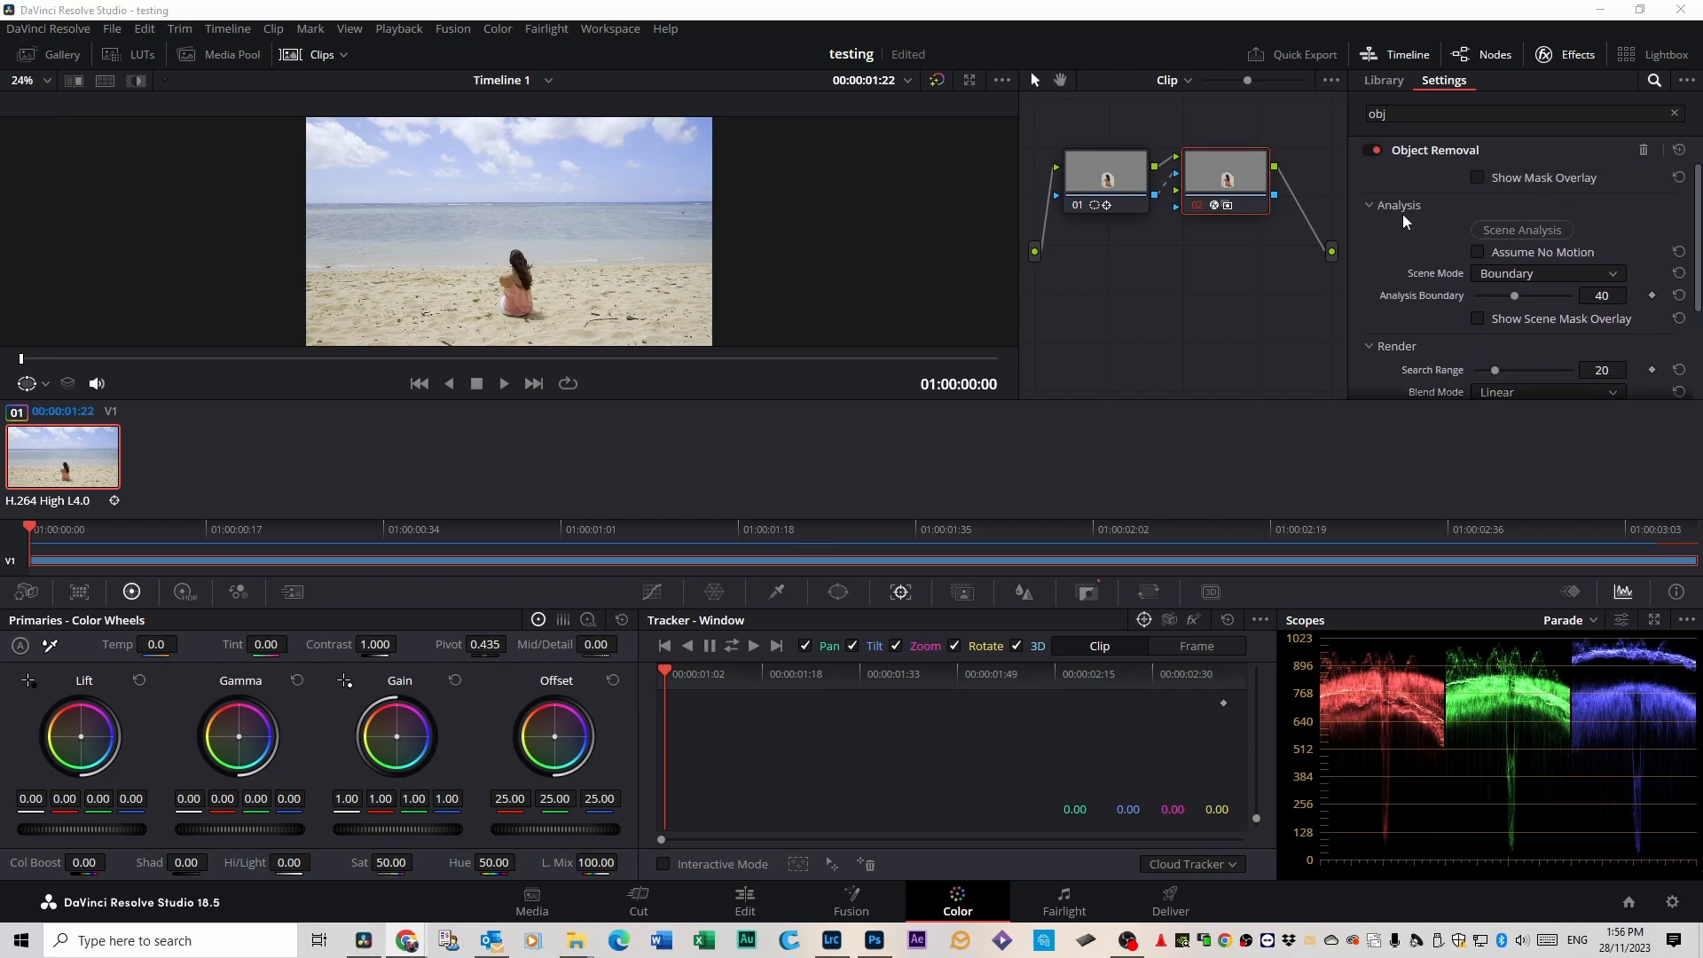
left_click(1504, 232)
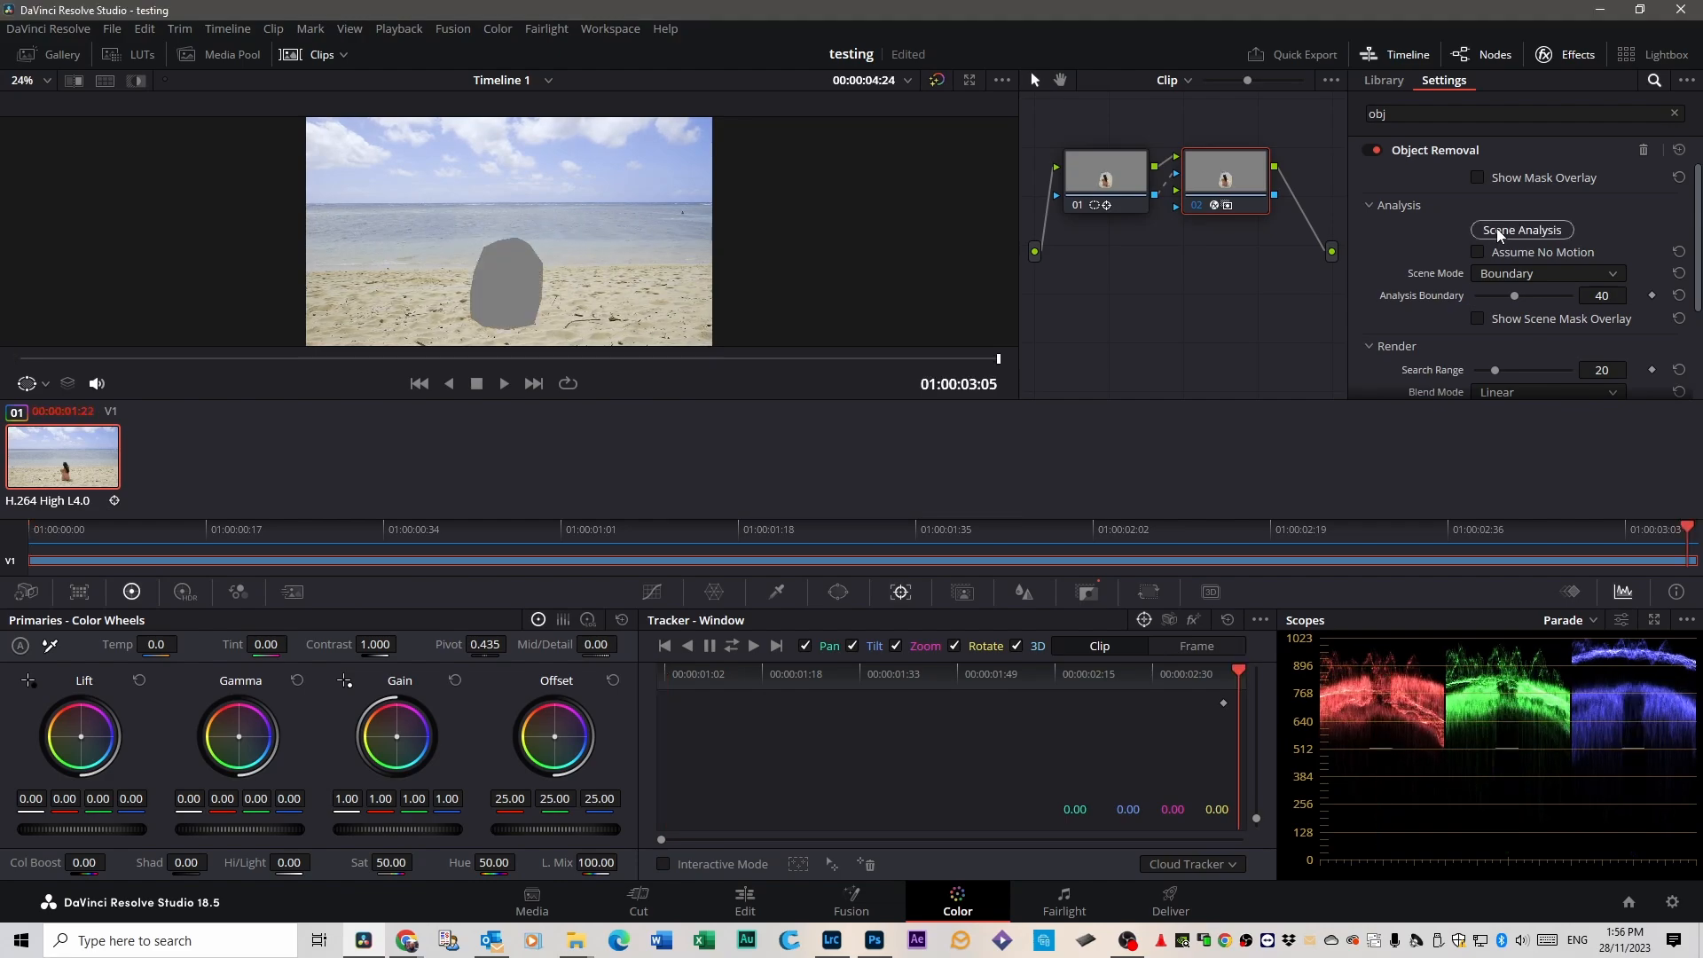
left_click_drag(1685, 532, 35, 547)
key("space")
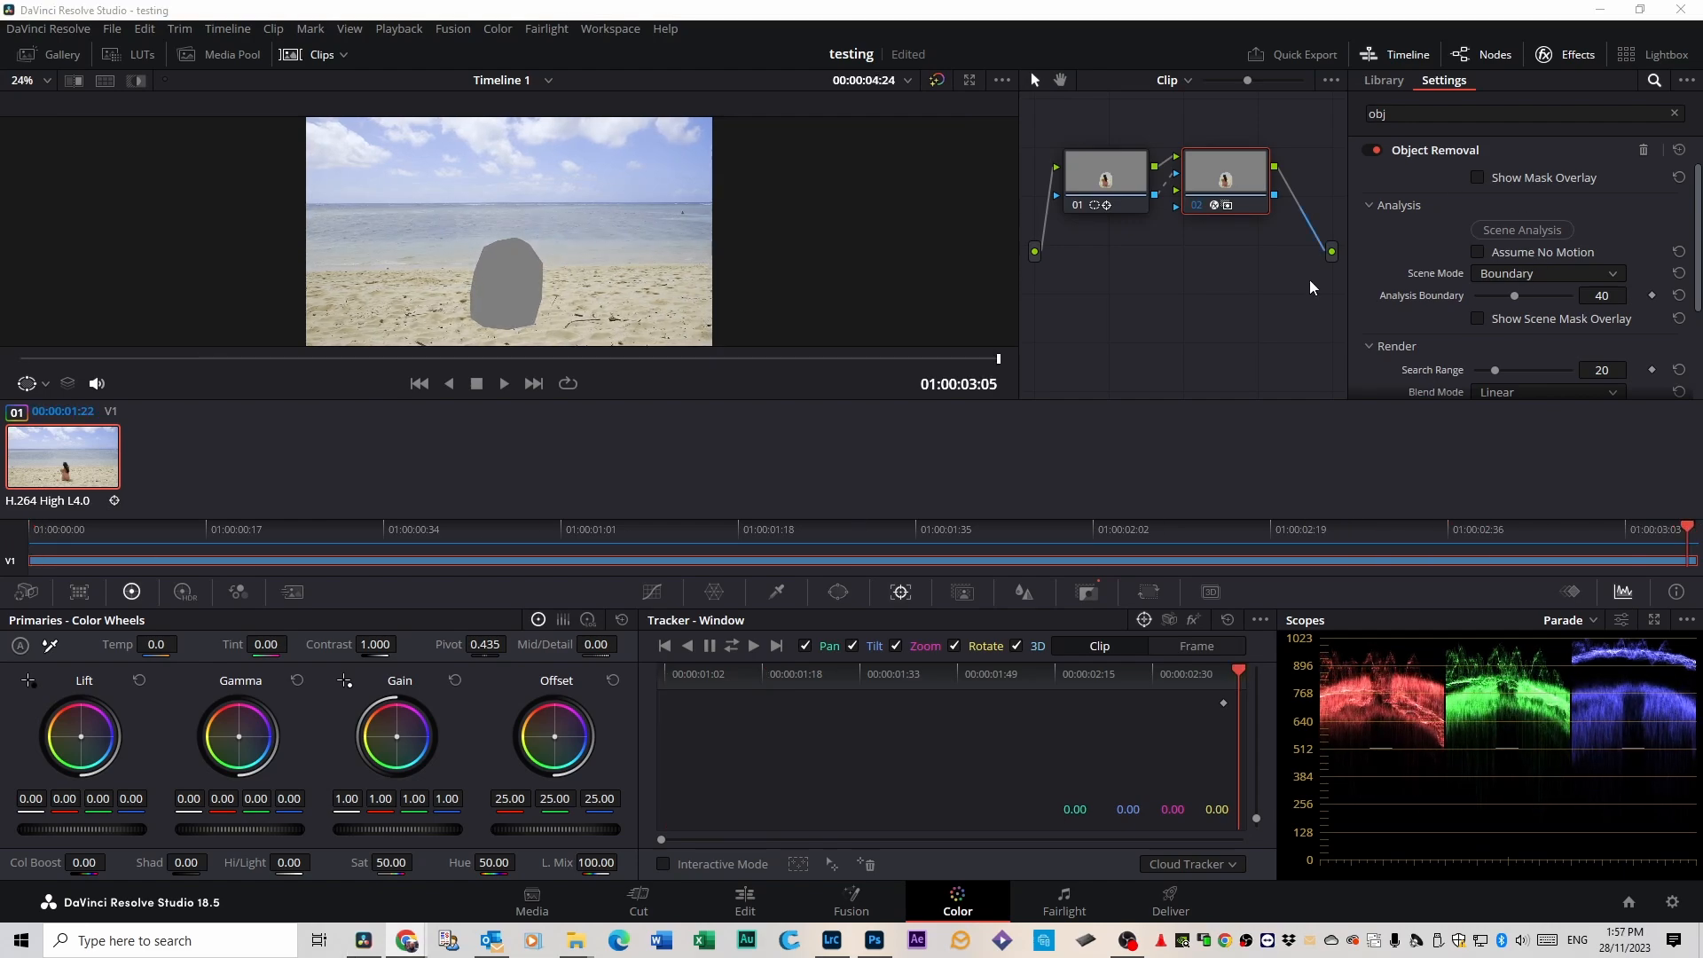
Build an internal clean plate for the Object Removal effect and play the clip from its first frame.
scroll(1521, 274, "down", 3)
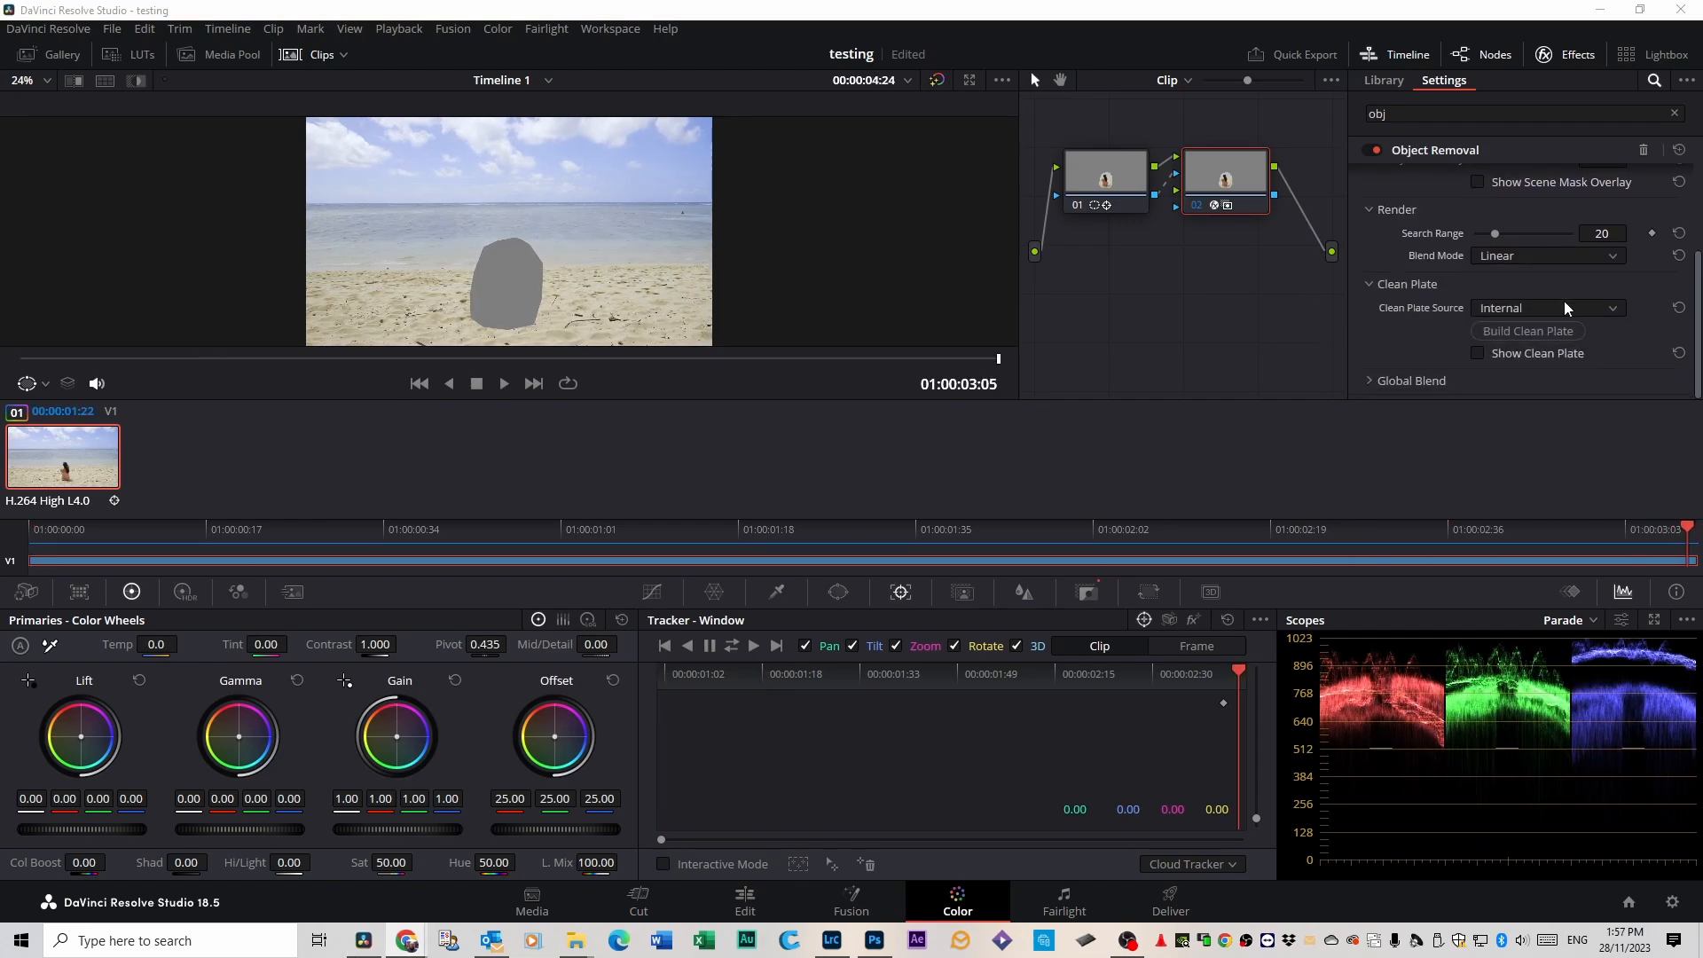
left_click(1519, 333)
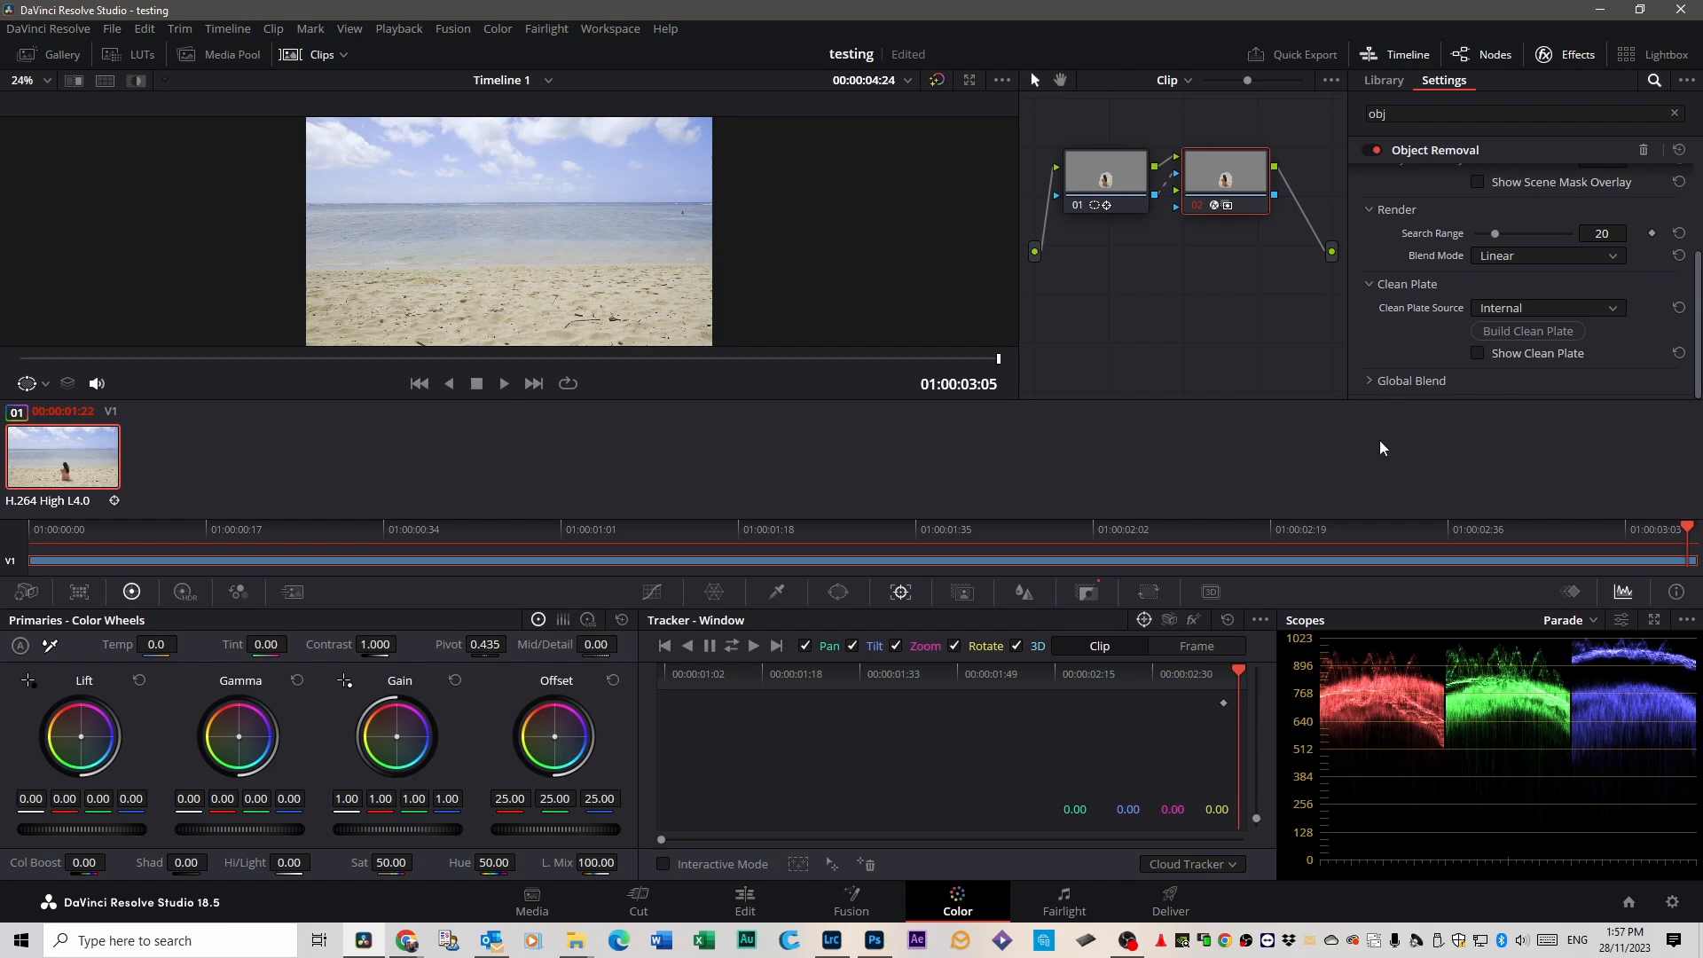
left_click_drag(1686, 532, 30, 529)
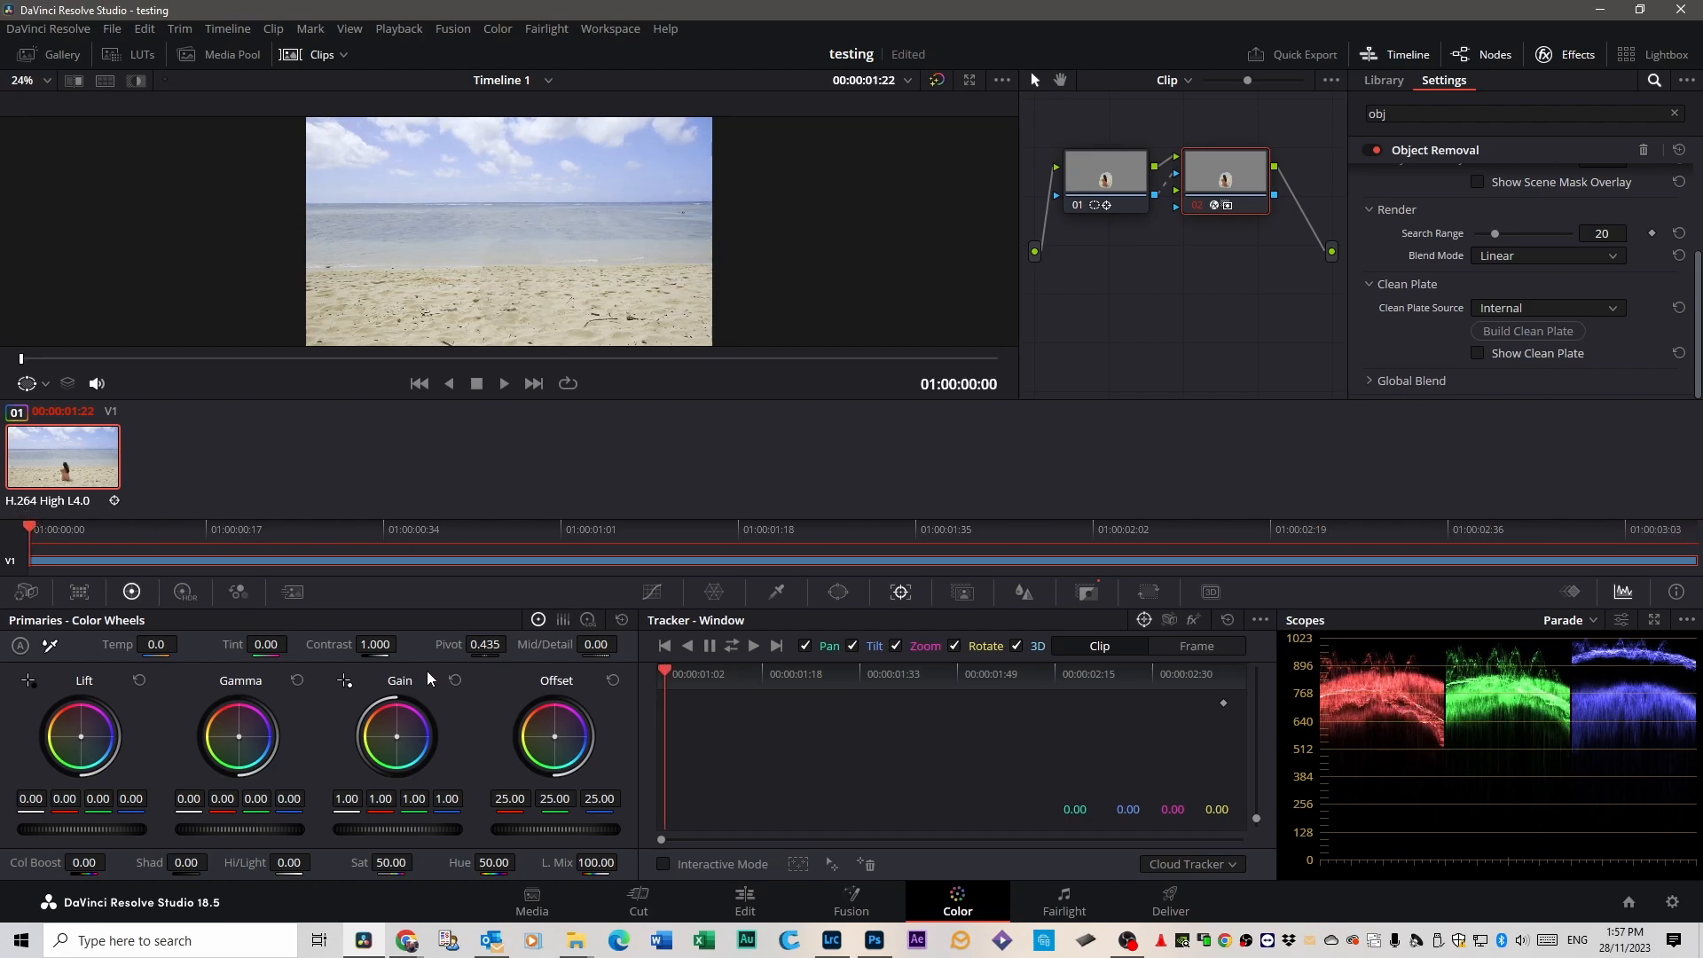
key("space")
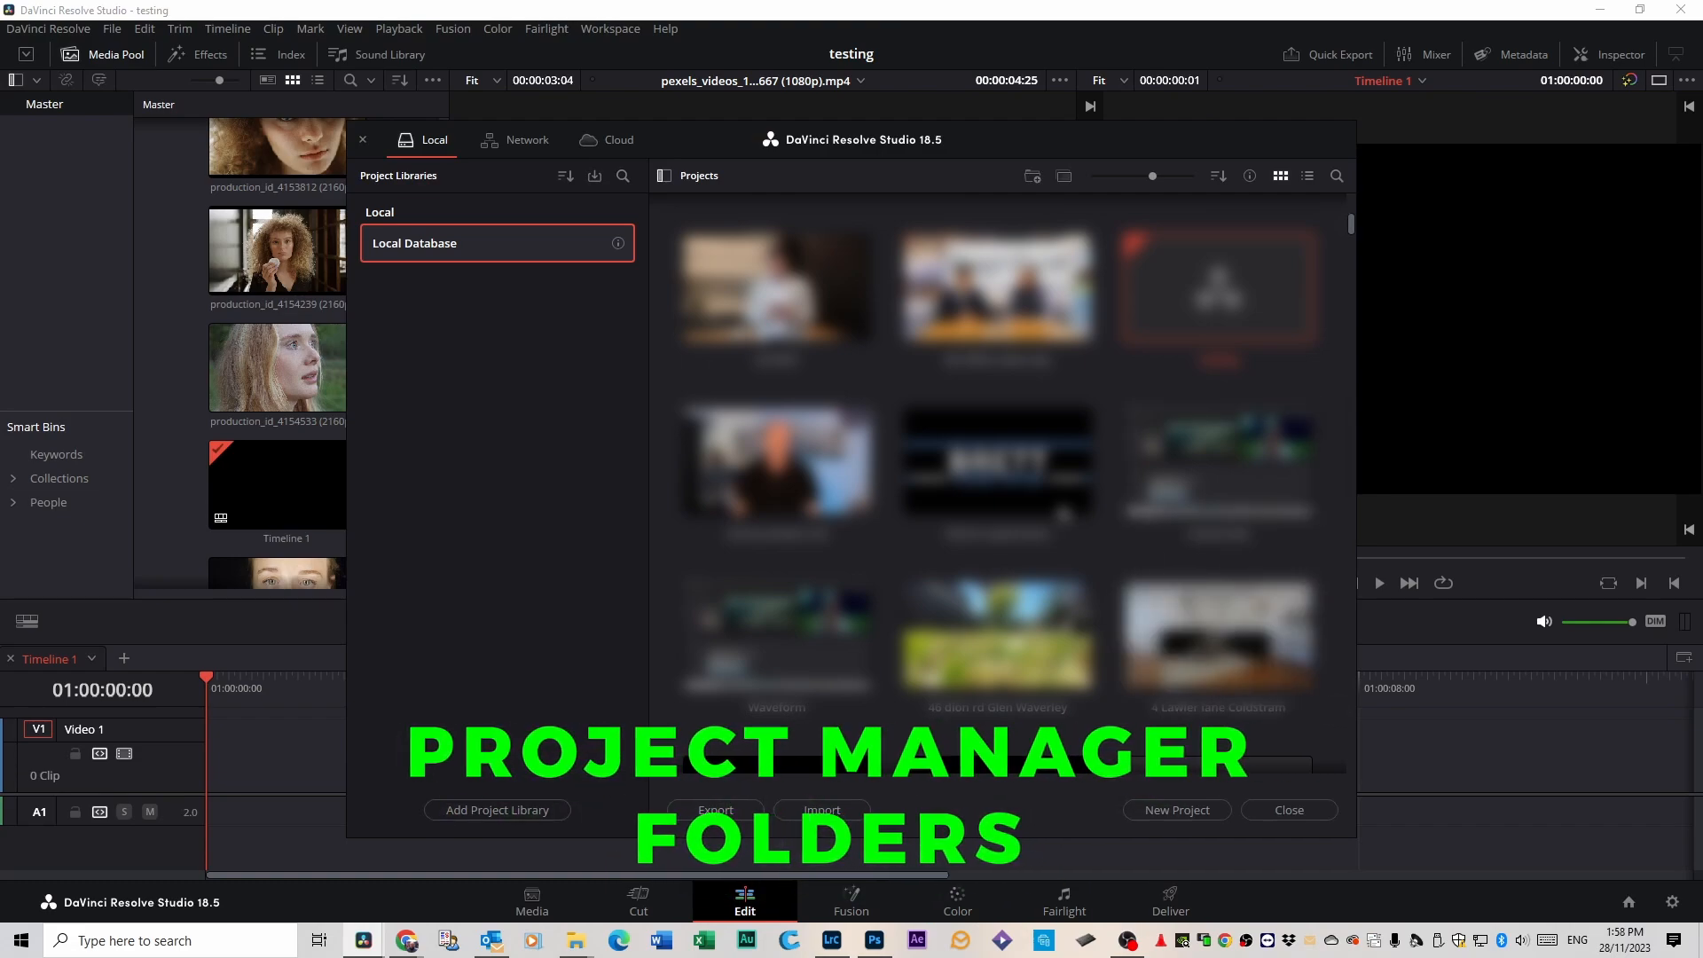
Create a folder named "Work folder" among the projects of the Local Database and open it.
scroll(998, 479, "down", 5)
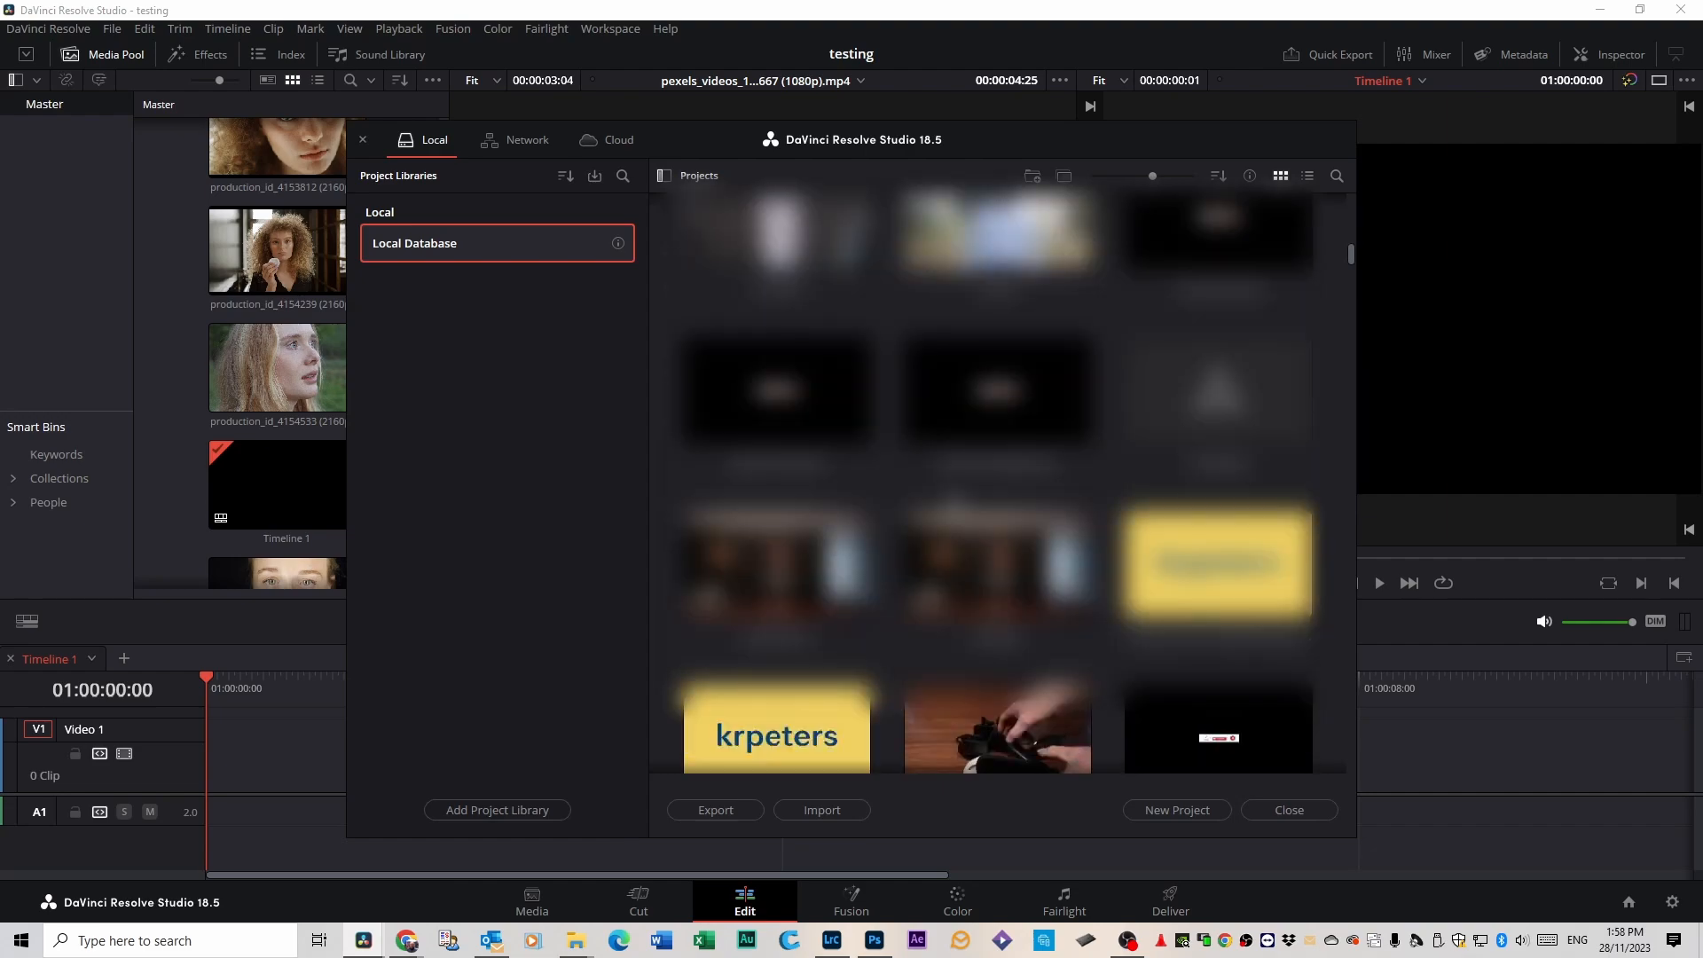
scroll(998, 479, "up", 5)
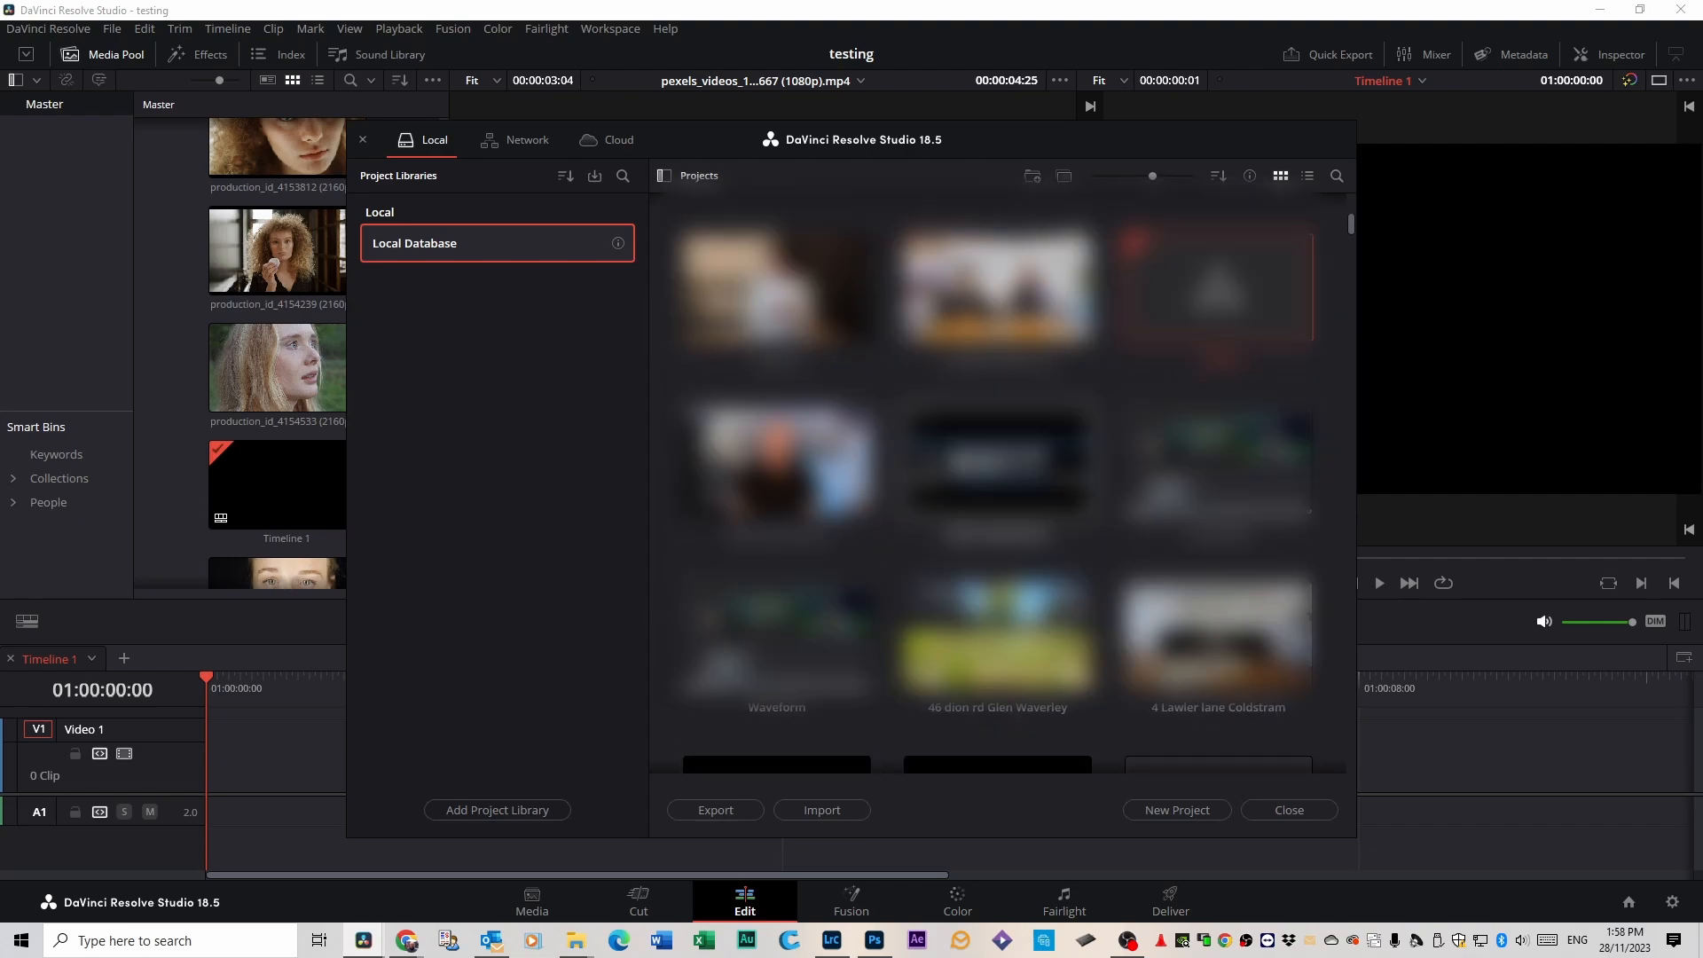
scroll(998, 479, "up", 4)
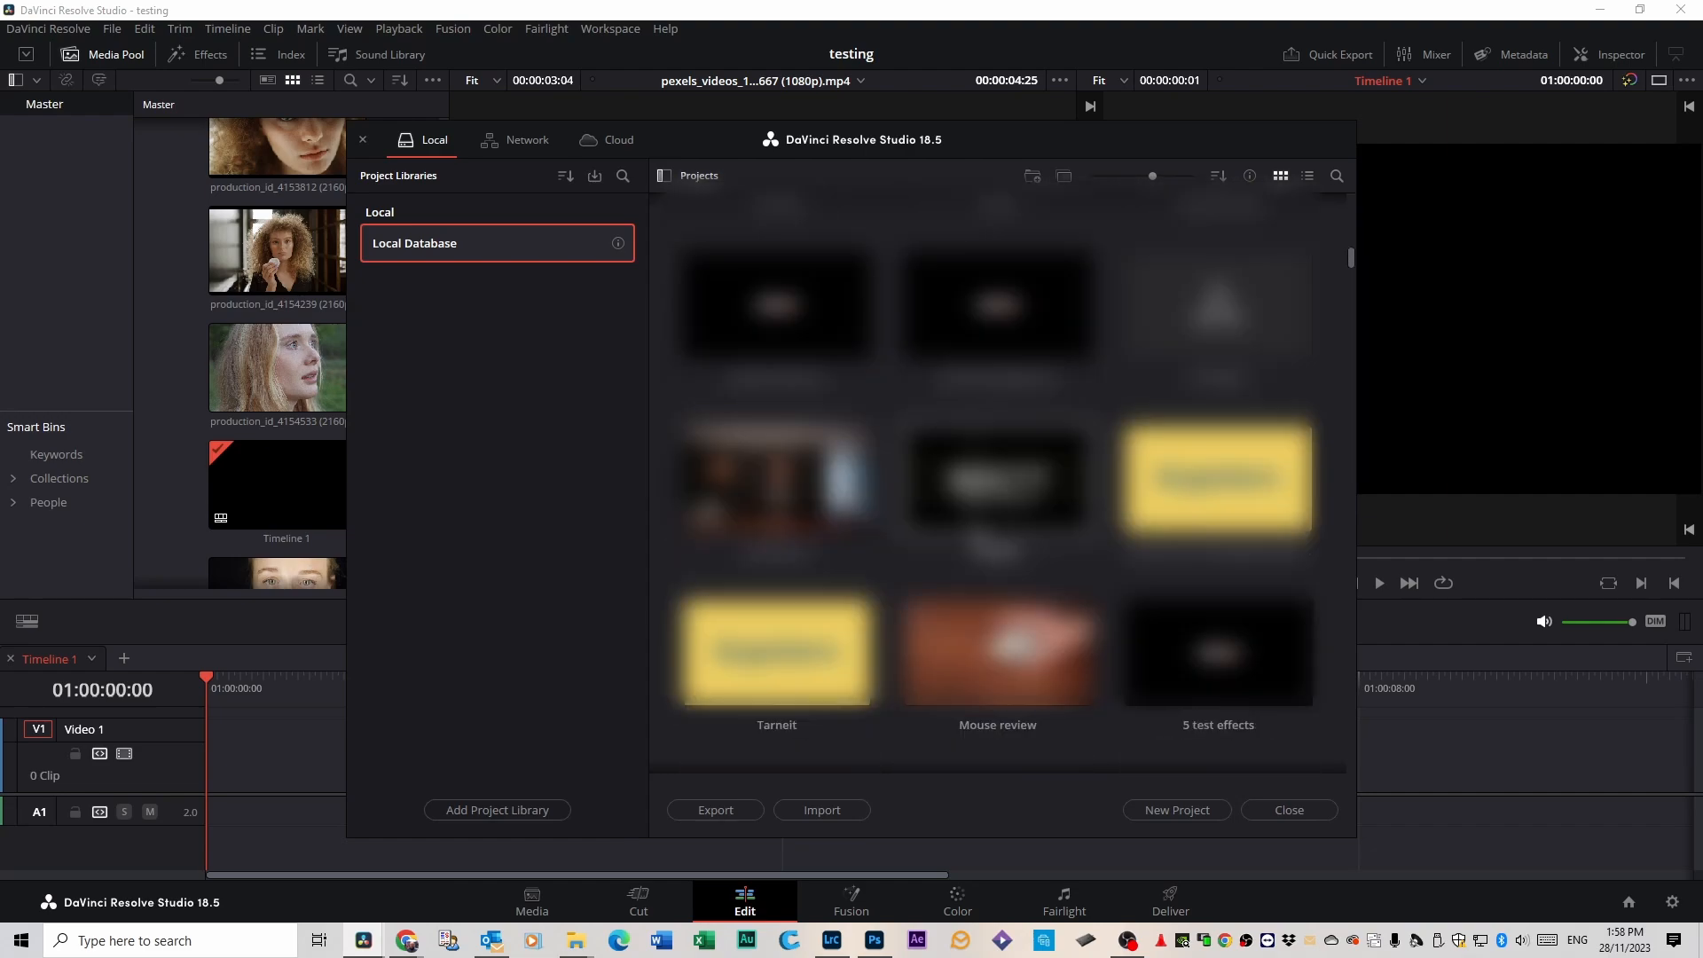
scroll(976, 523, "down", 4)
scroll(980, 536, "up", 4)
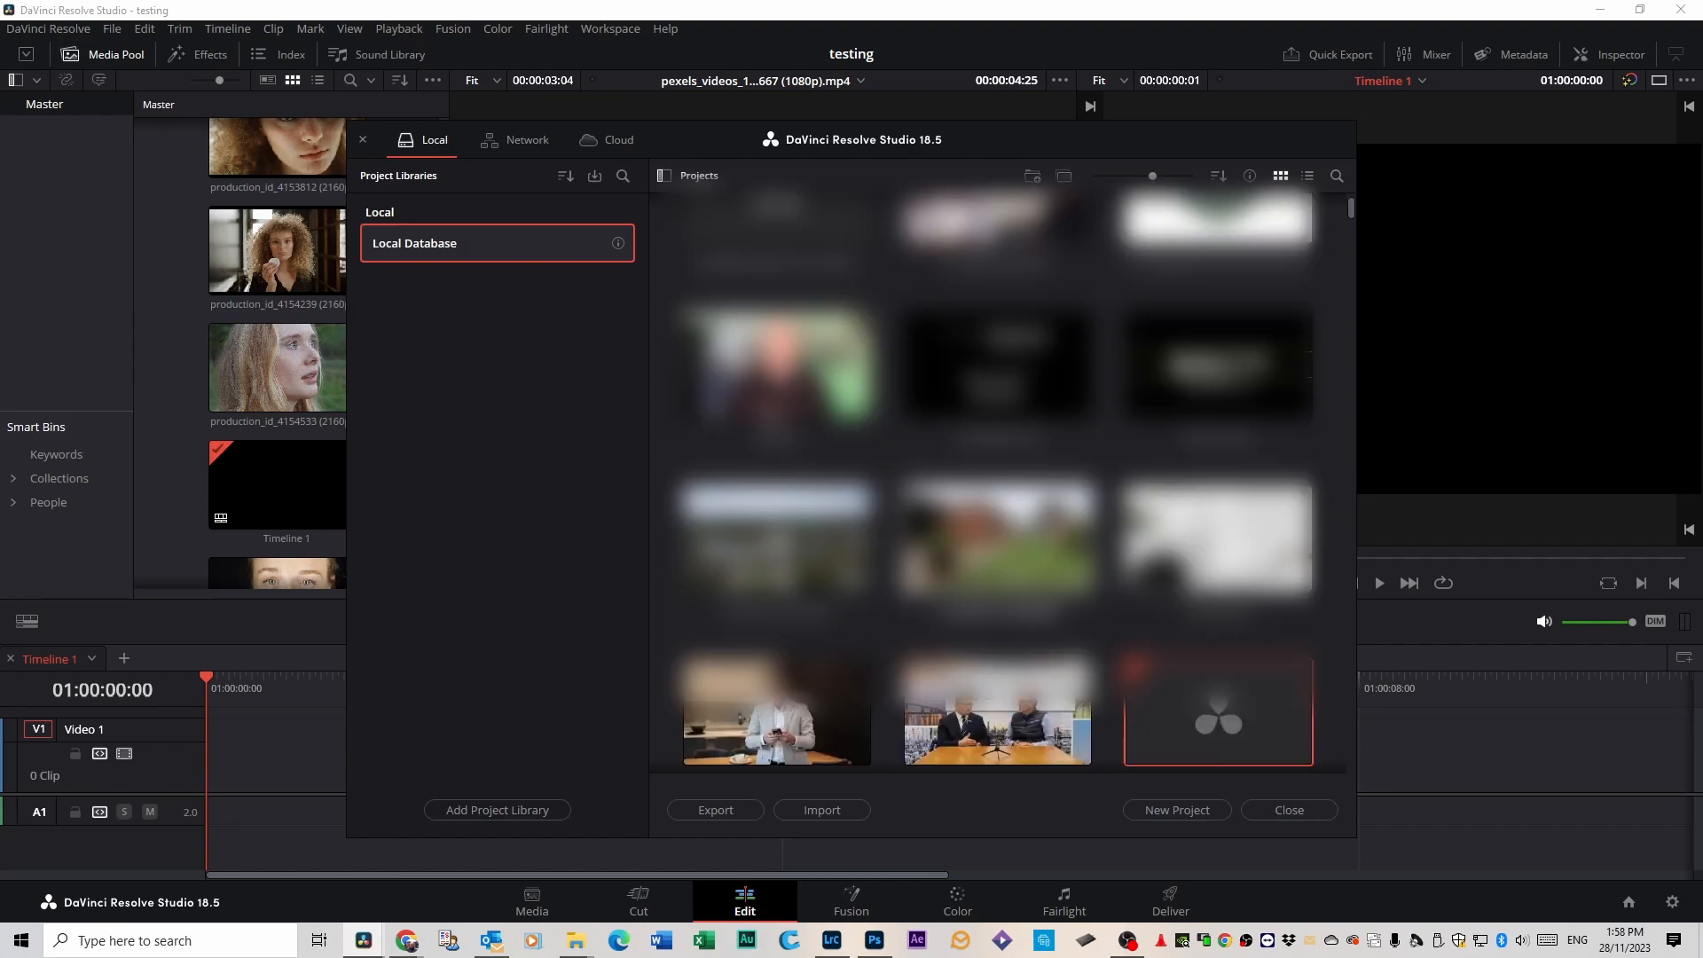
scroll(998, 479, "down", 3)
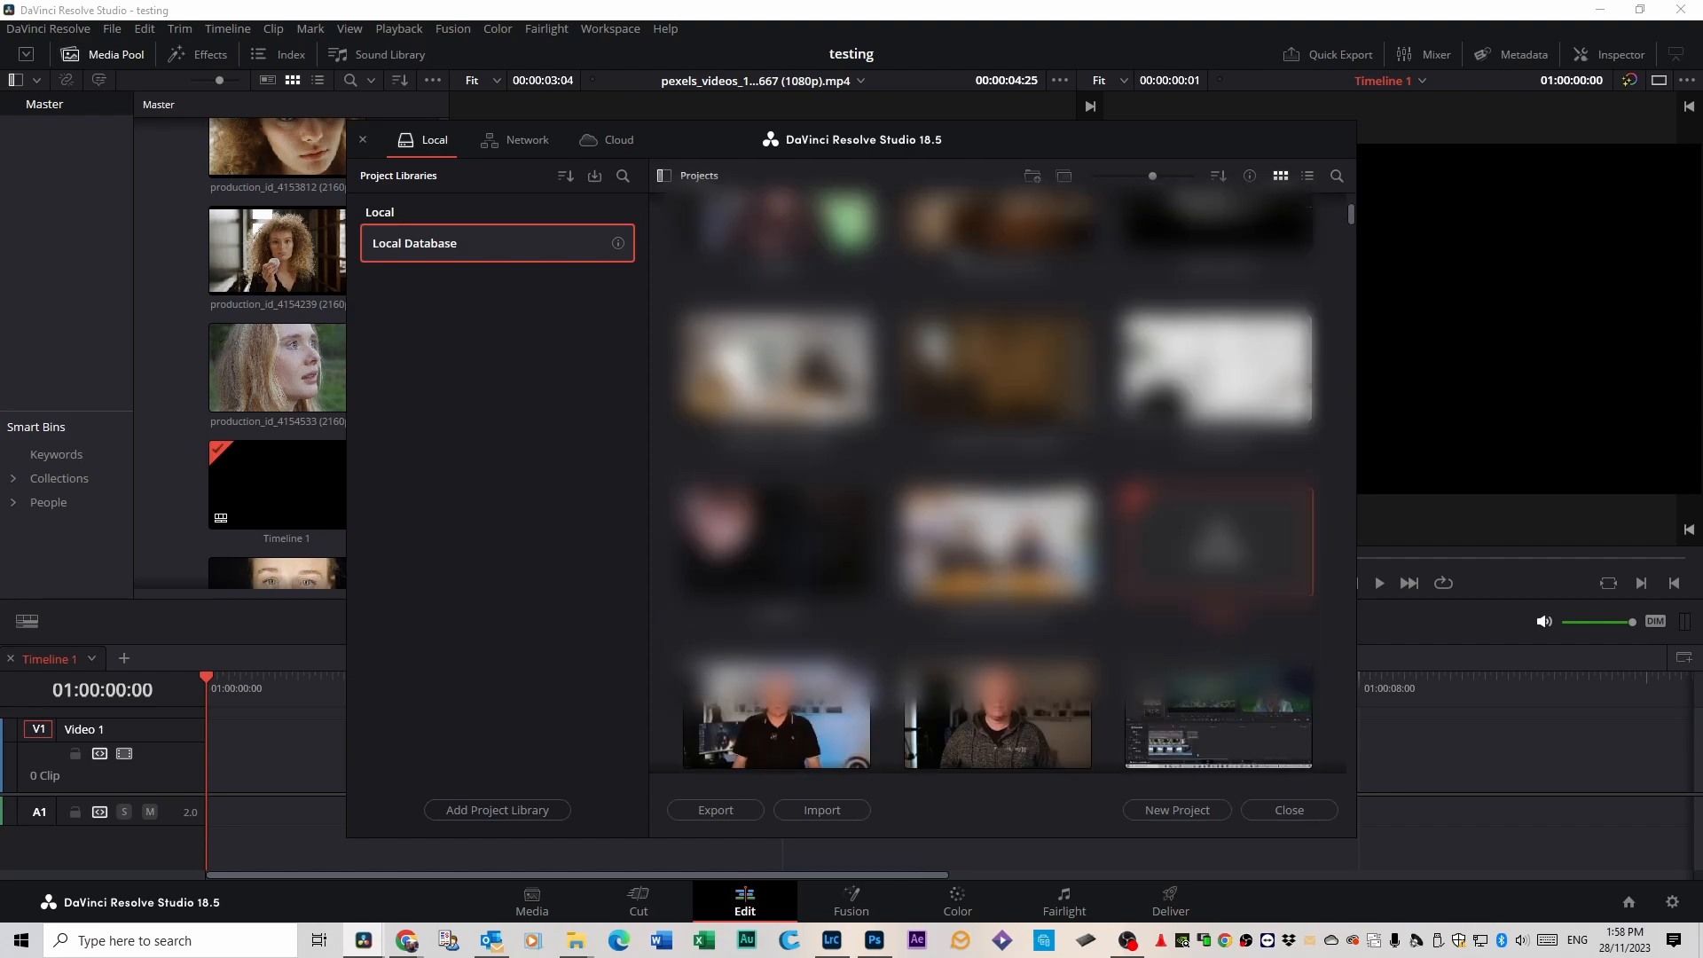
left_click(1033, 176)
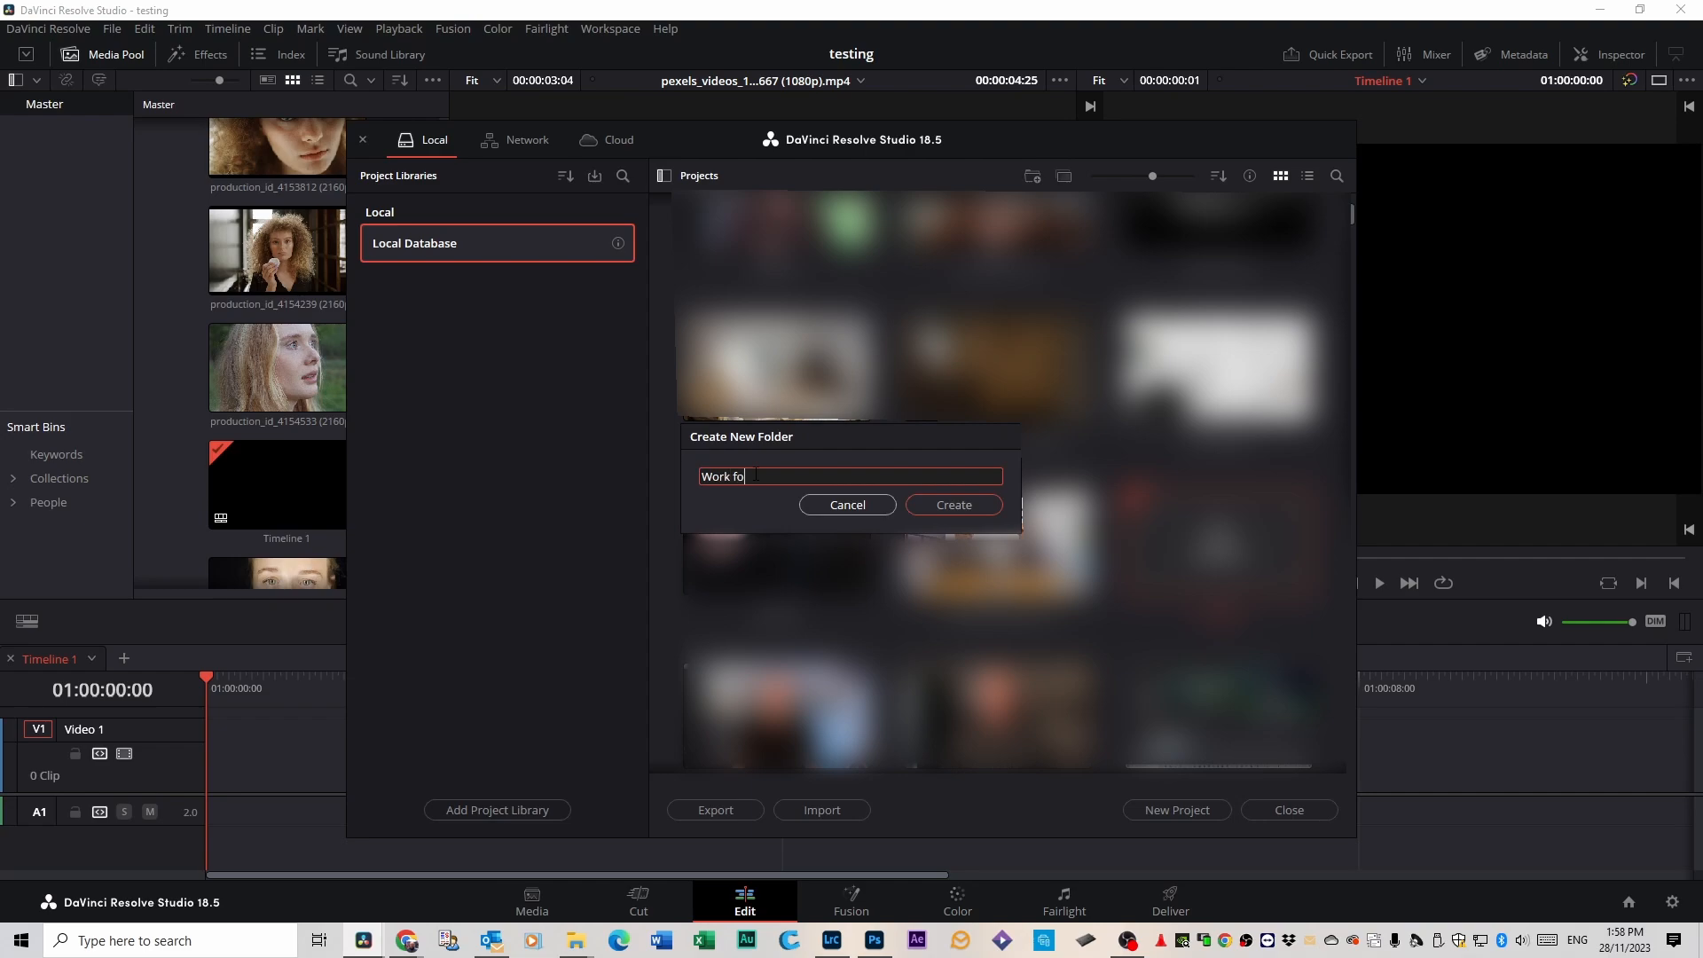
left_click(953, 505)
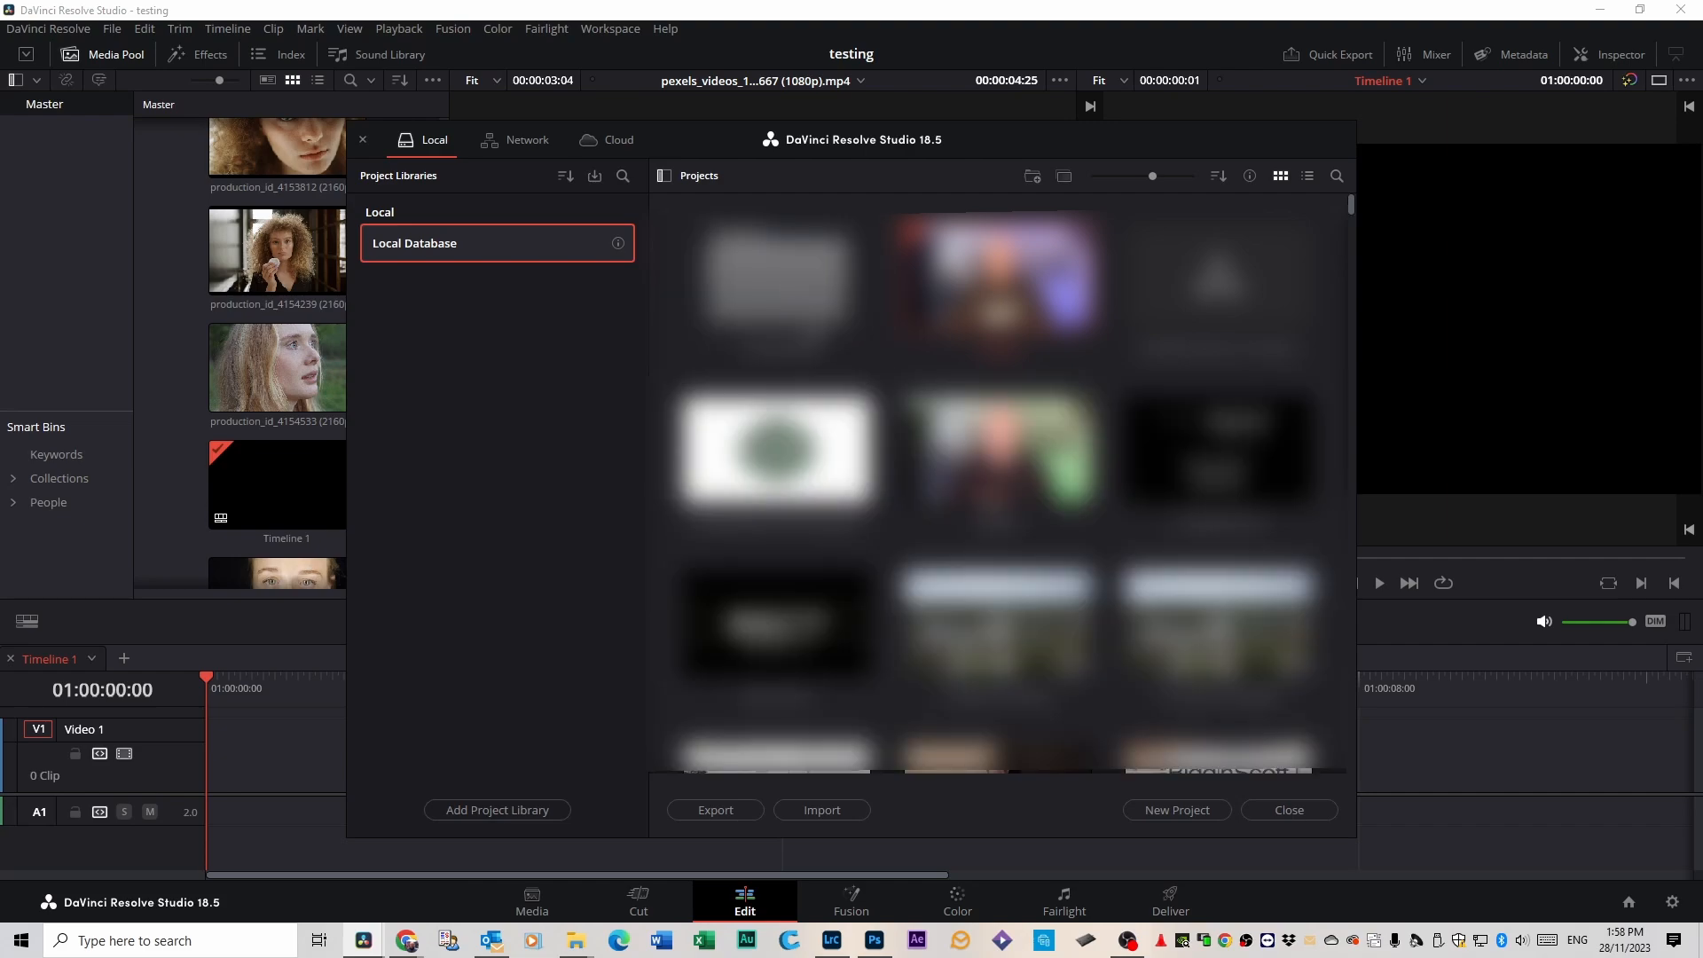
double_click(802, 318)
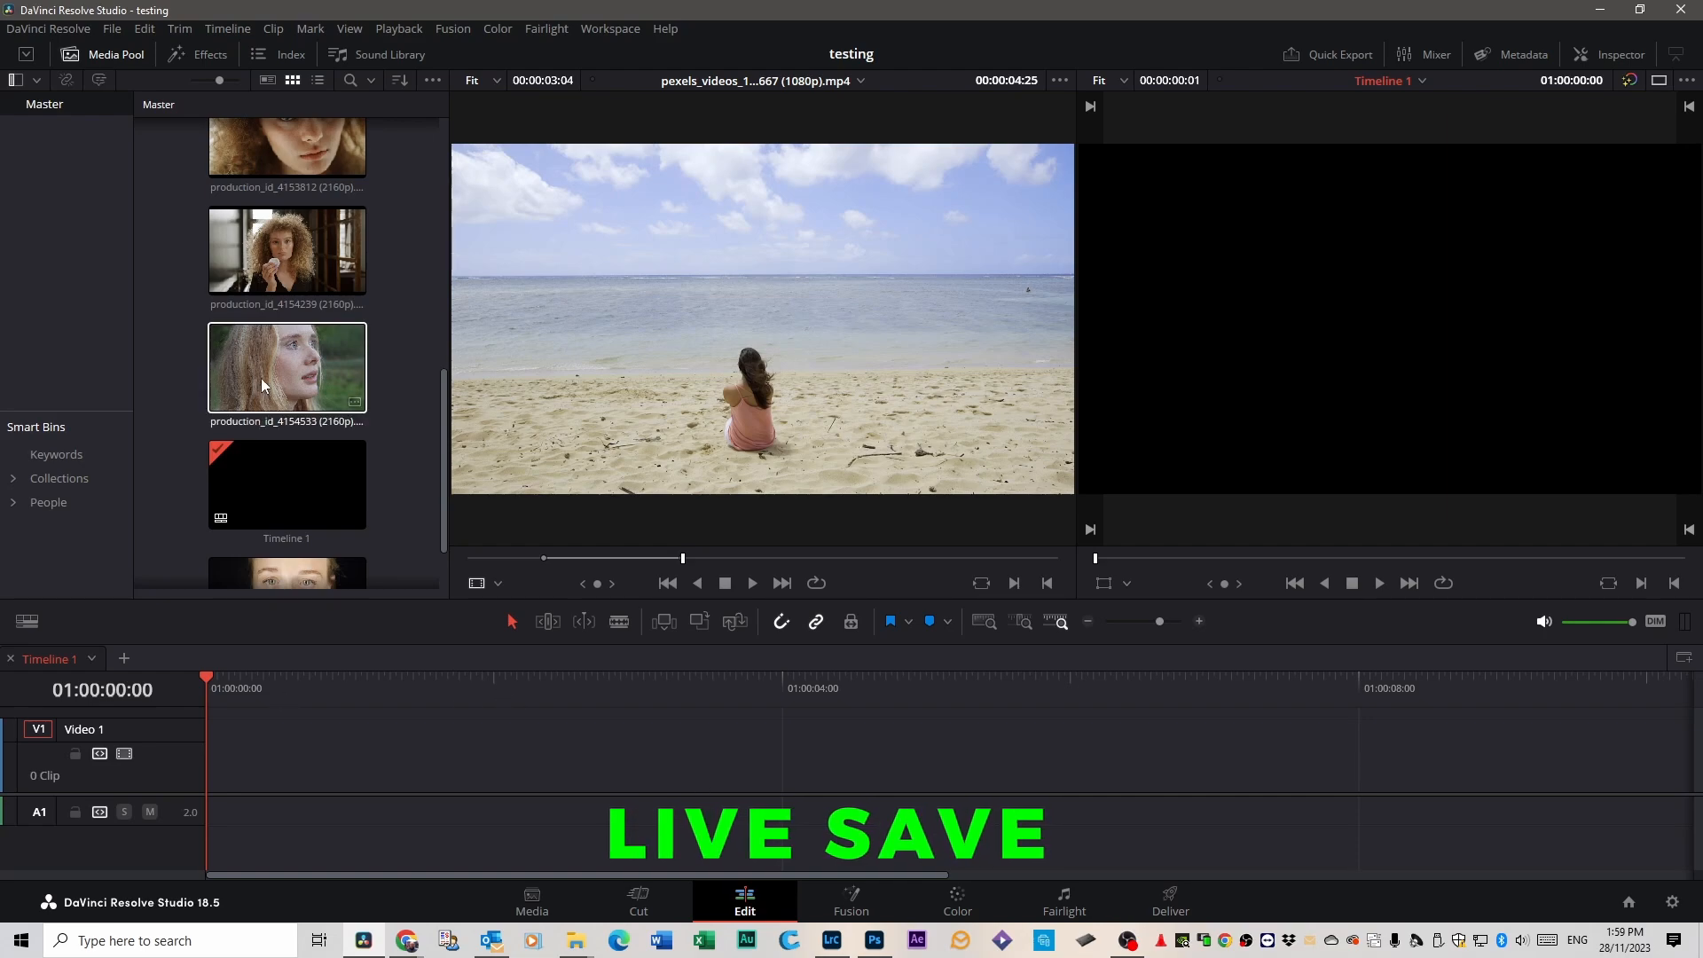
Open the user preferences and view the UI Settings and the Project Save and Load settings.
left_click(45, 29)
left_click(67, 115)
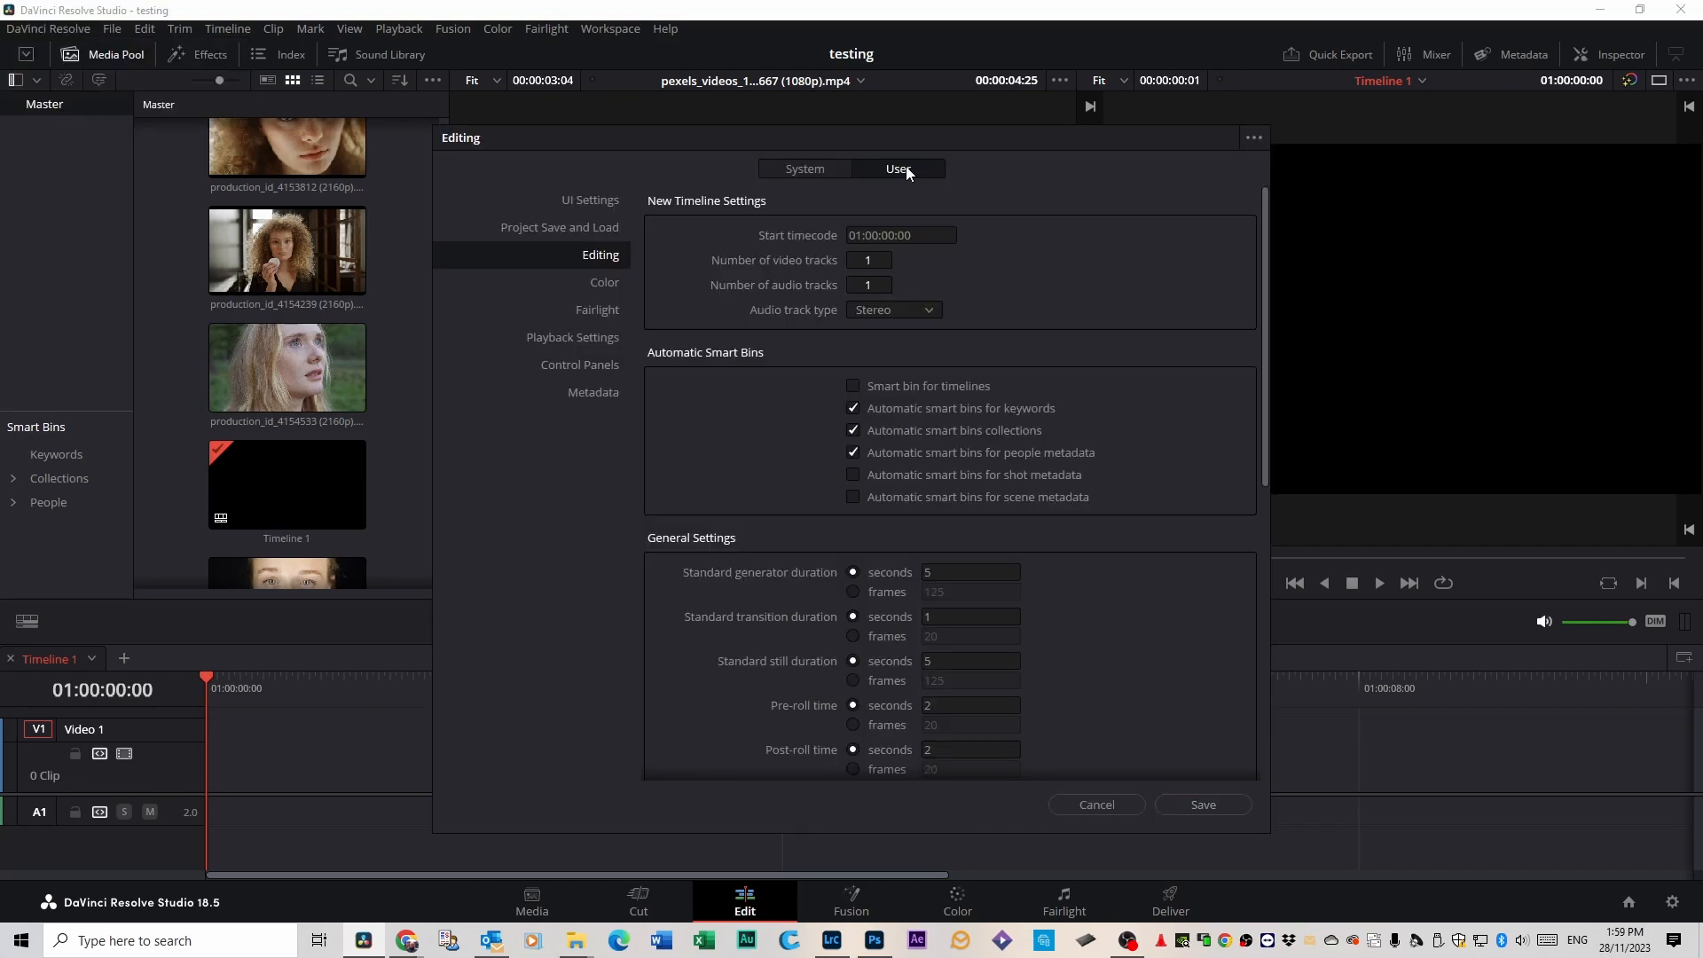
left_click(589, 200)
left_click(593, 228)
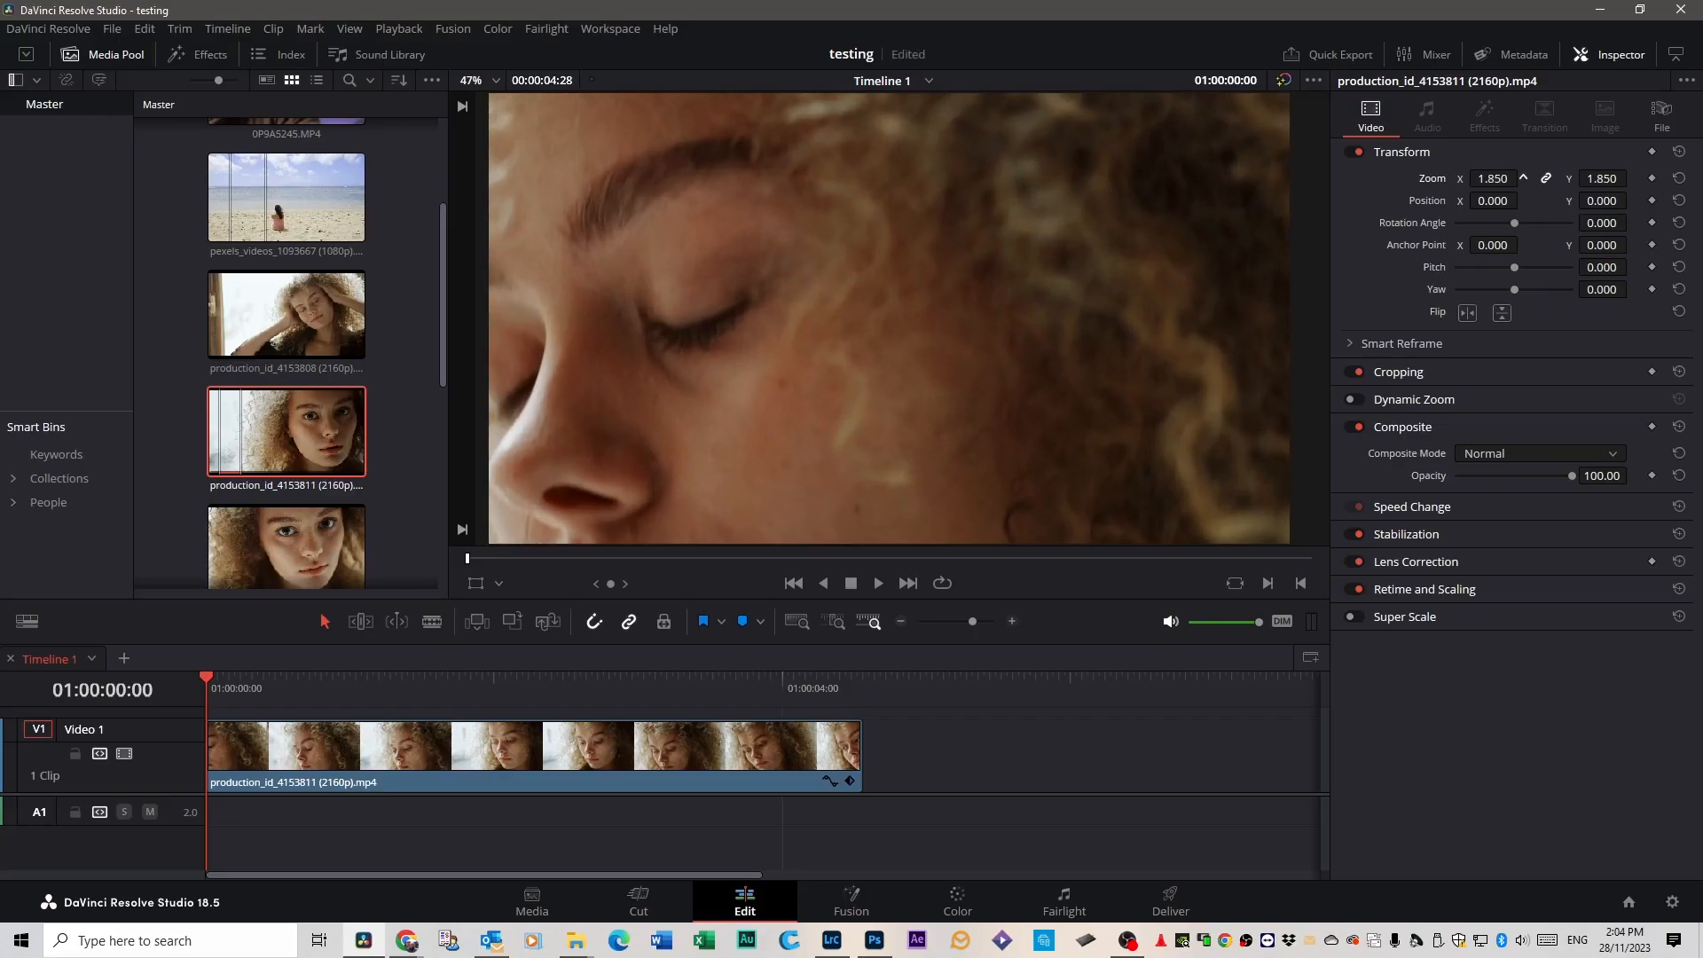
Adjust the timeline clip's transform values, and reset its zoom, position, rotation angle, pitch and yaw individually to their defaults.
mouse_move(1492, 178)
left_mouse_down()
mouse_move(1414, 178)
mouse_move(1614, 178)
mouse_move(1462, 178)
mouse_move(1526, 200)
mouse_move(1507, 200)
left_mouse_up()
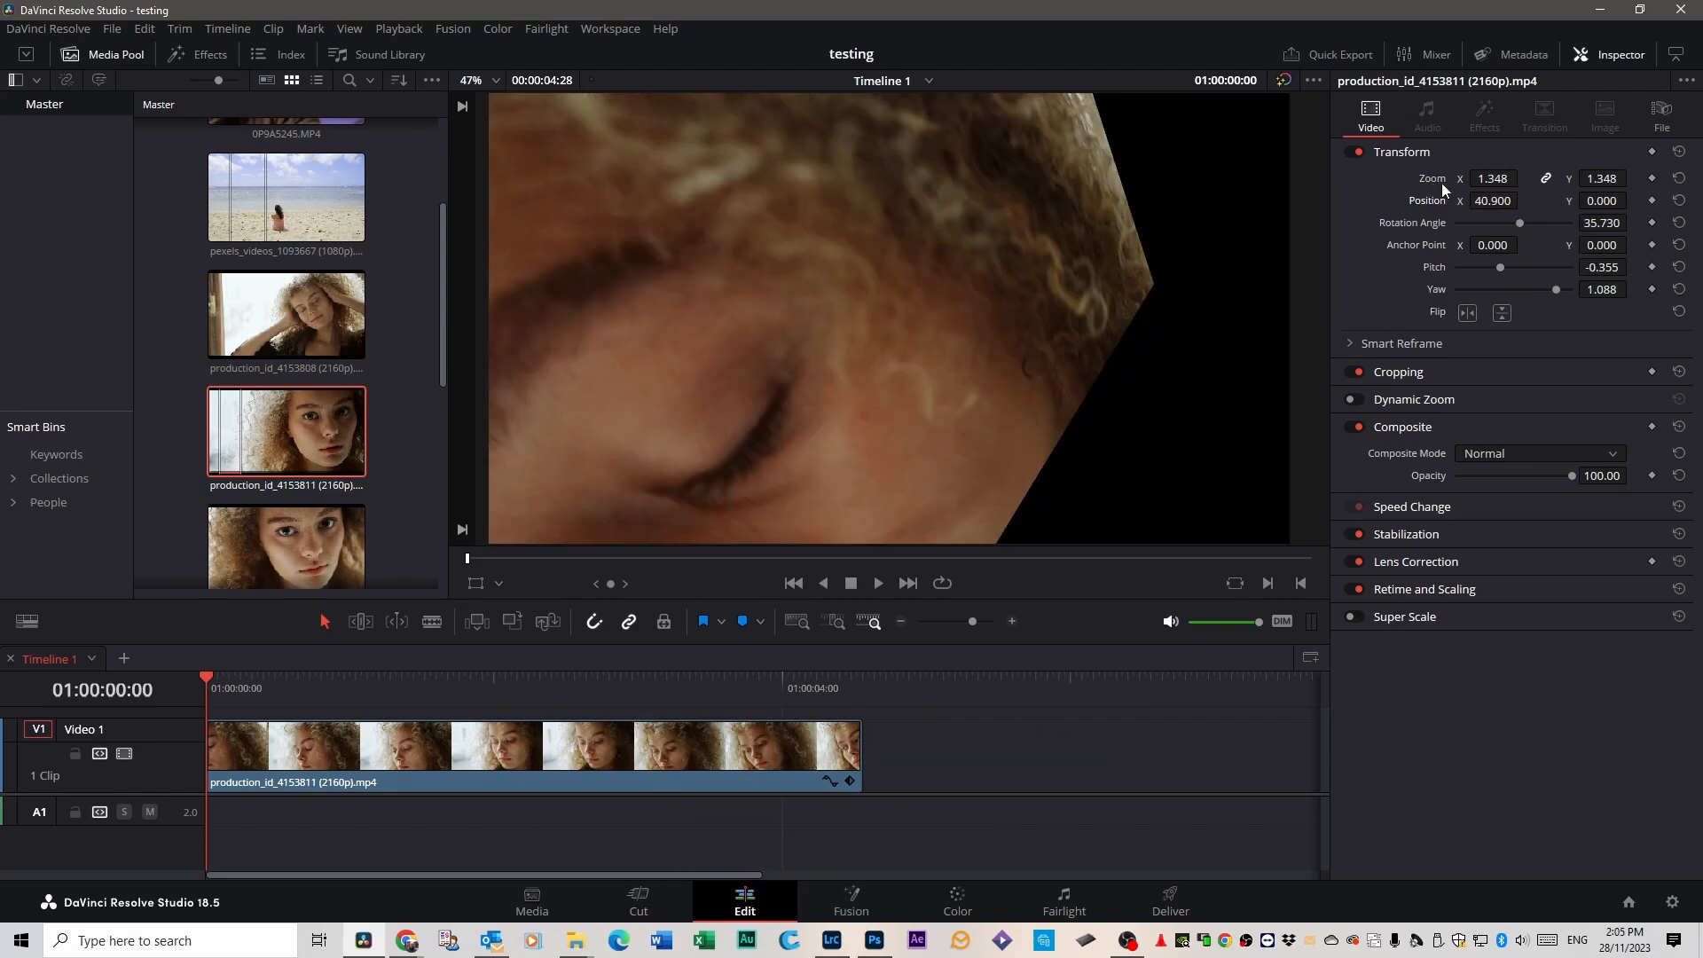
double_click(1434, 177)
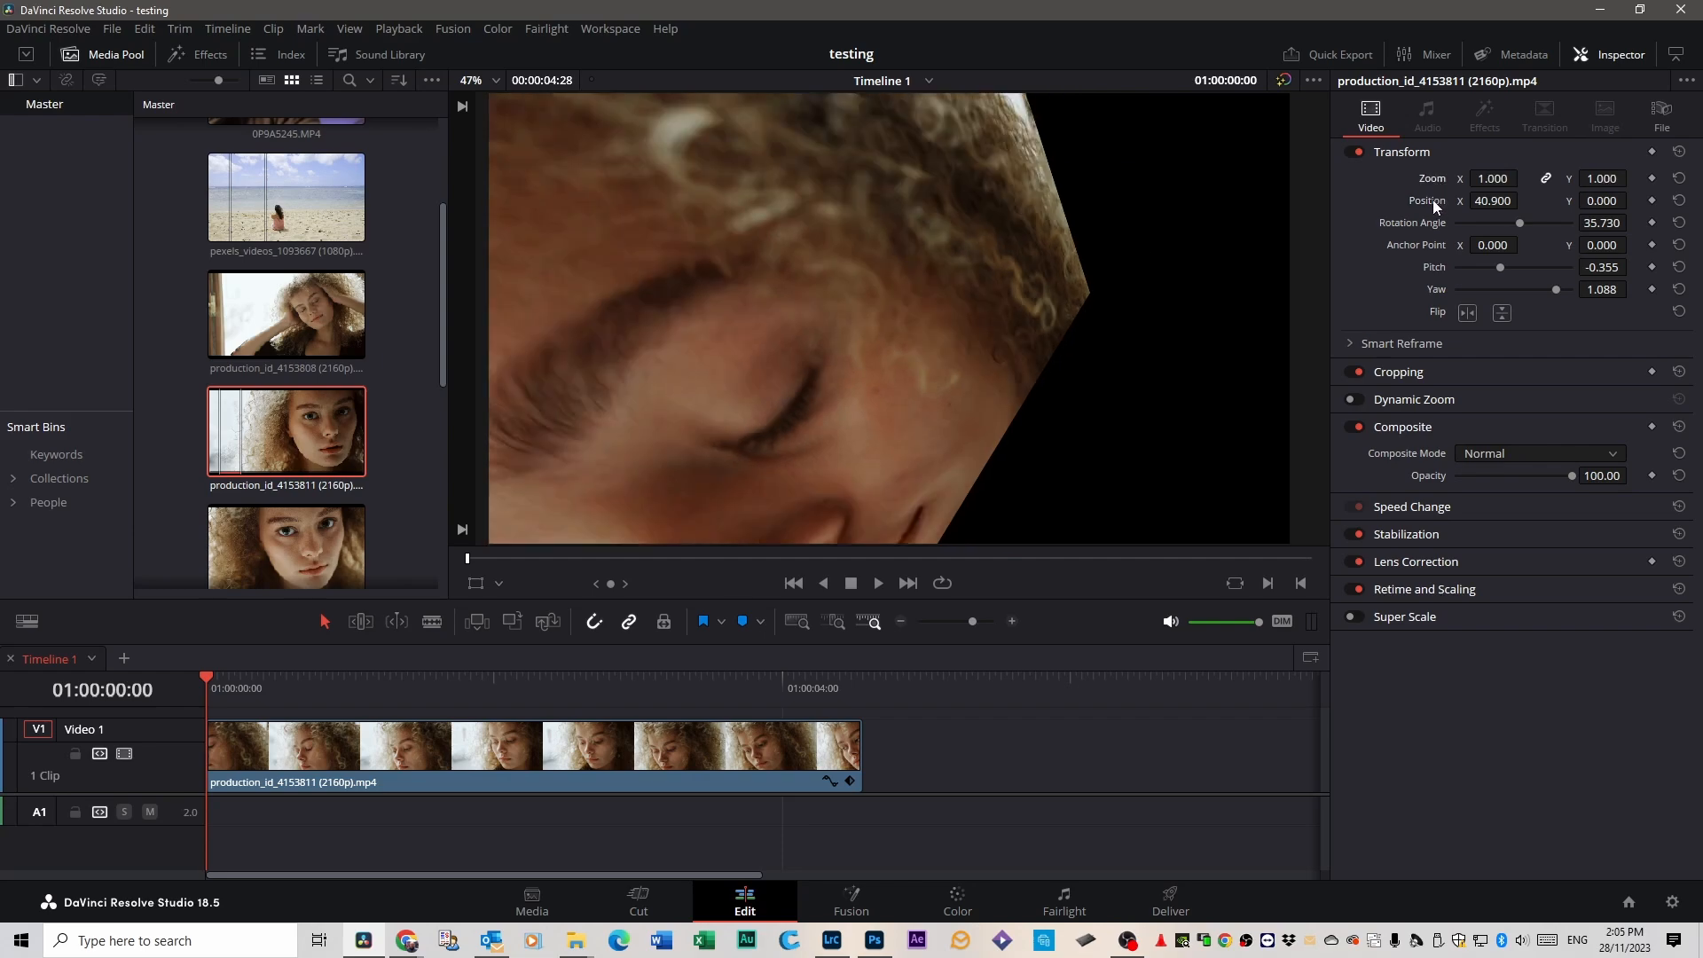
double_click(1434, 200)
double_click(1424, 222)
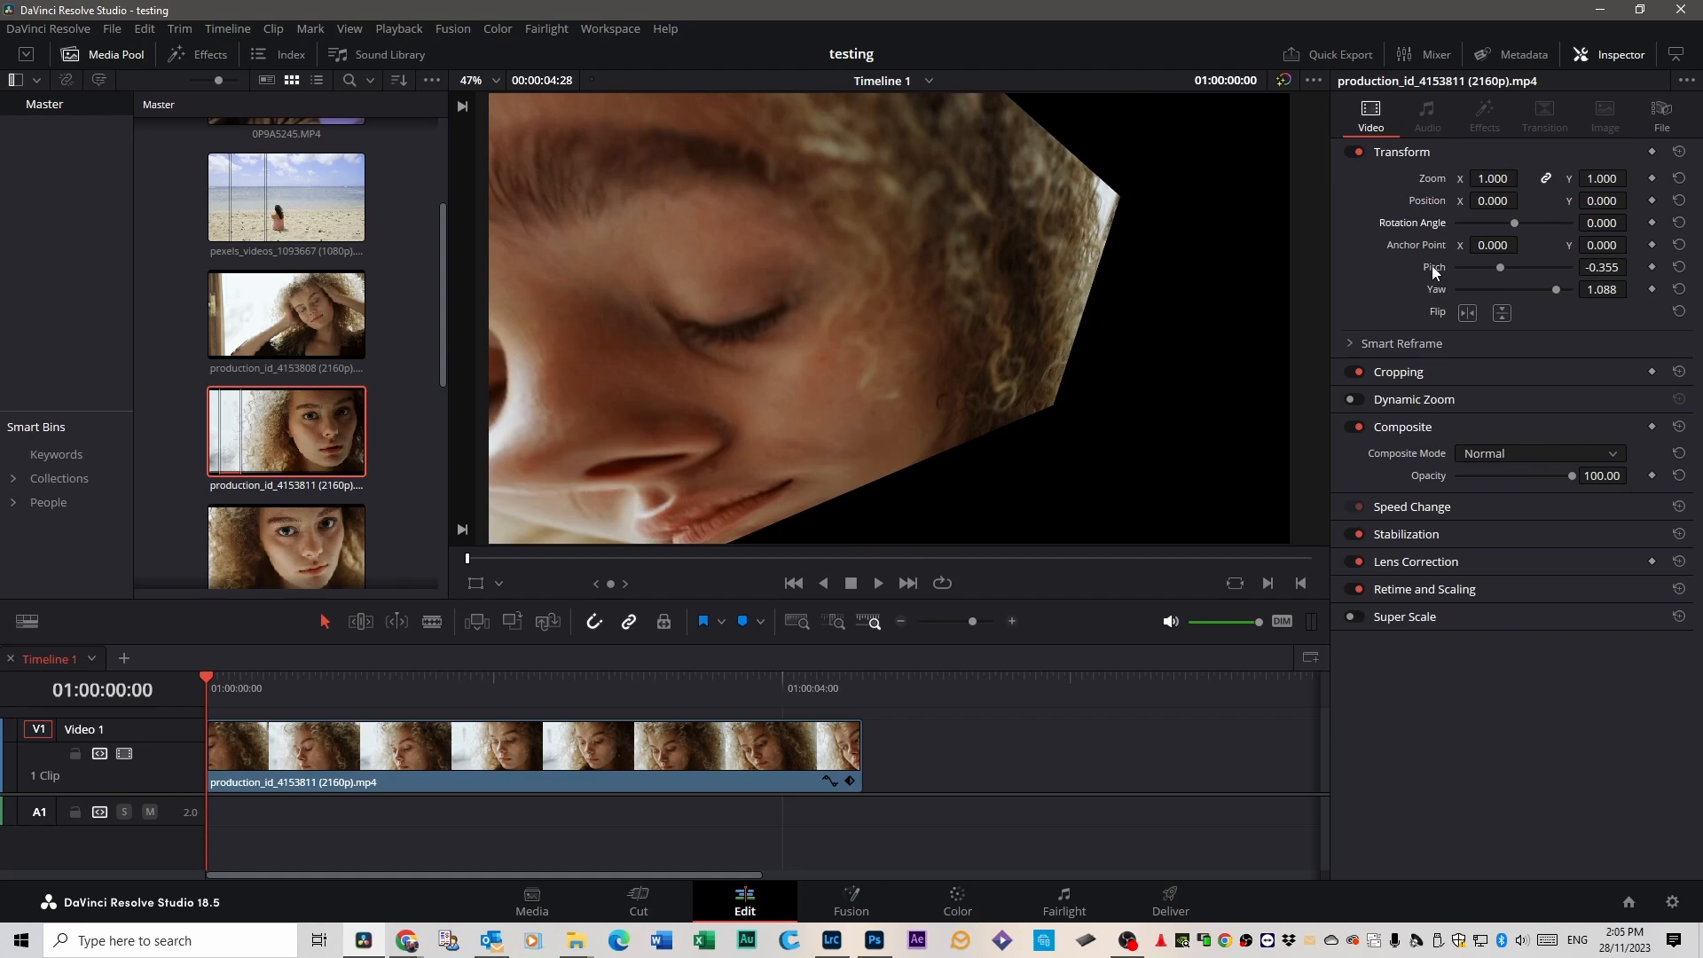
double_click(1432, 266)
double_click(1435, 289)
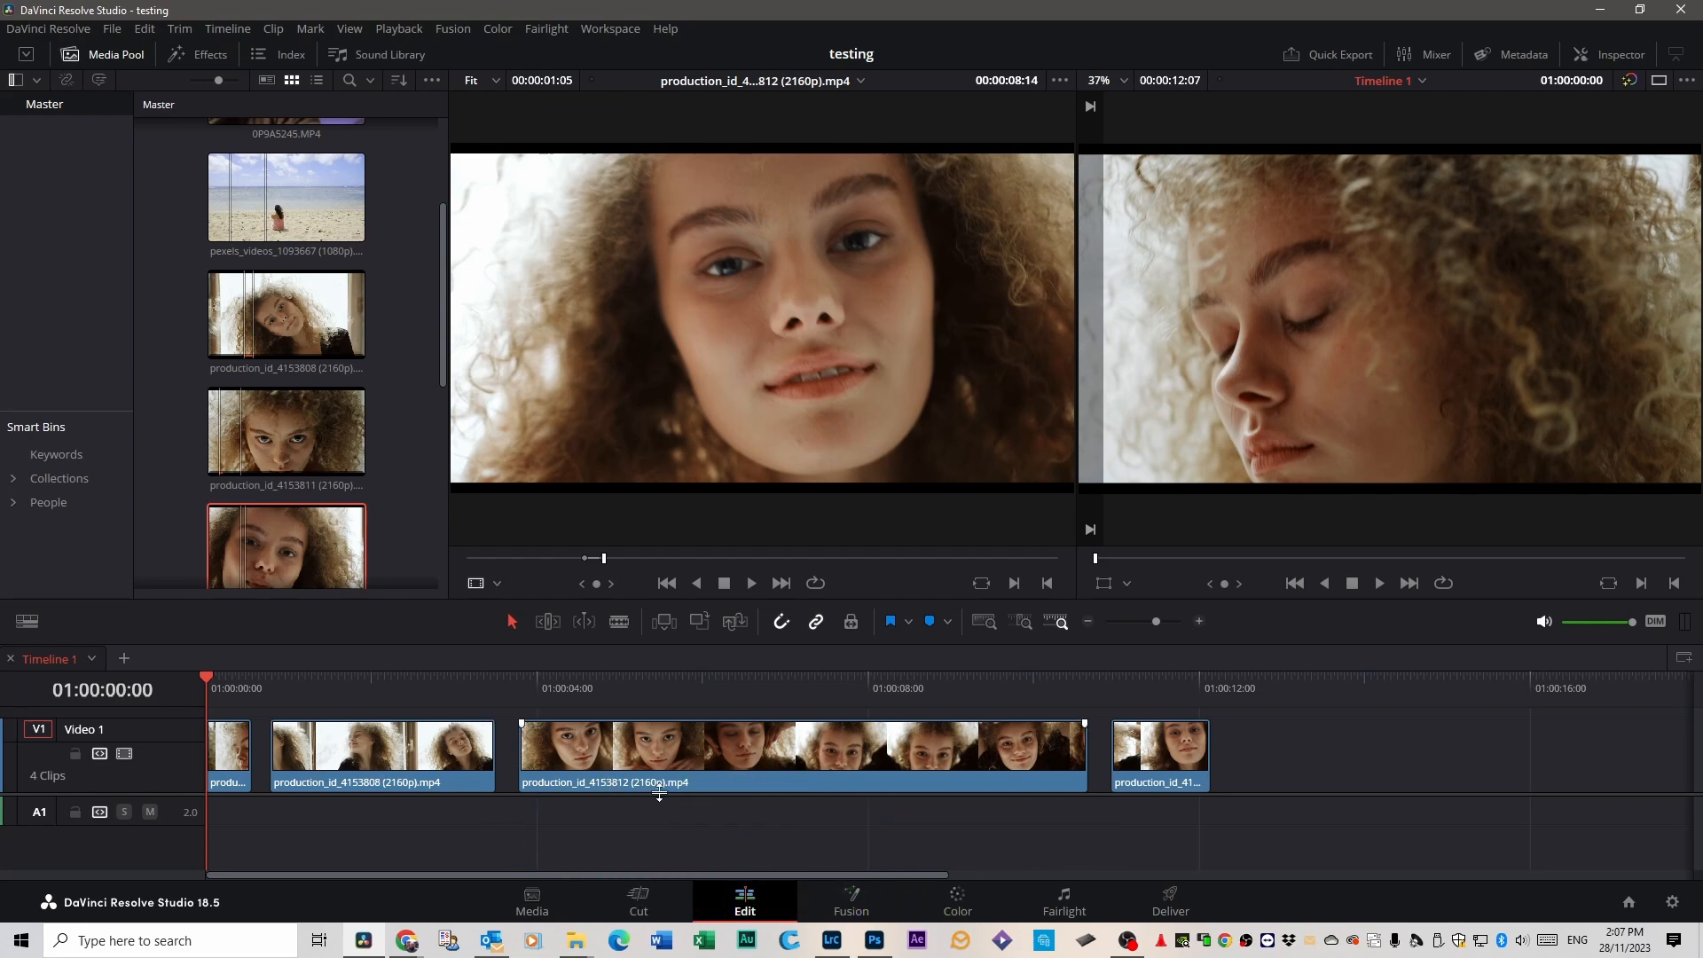
Open Keyboard Customization, search the commands for "delete gaps" and select the Delete Gaps command.
left_click(64, 33)
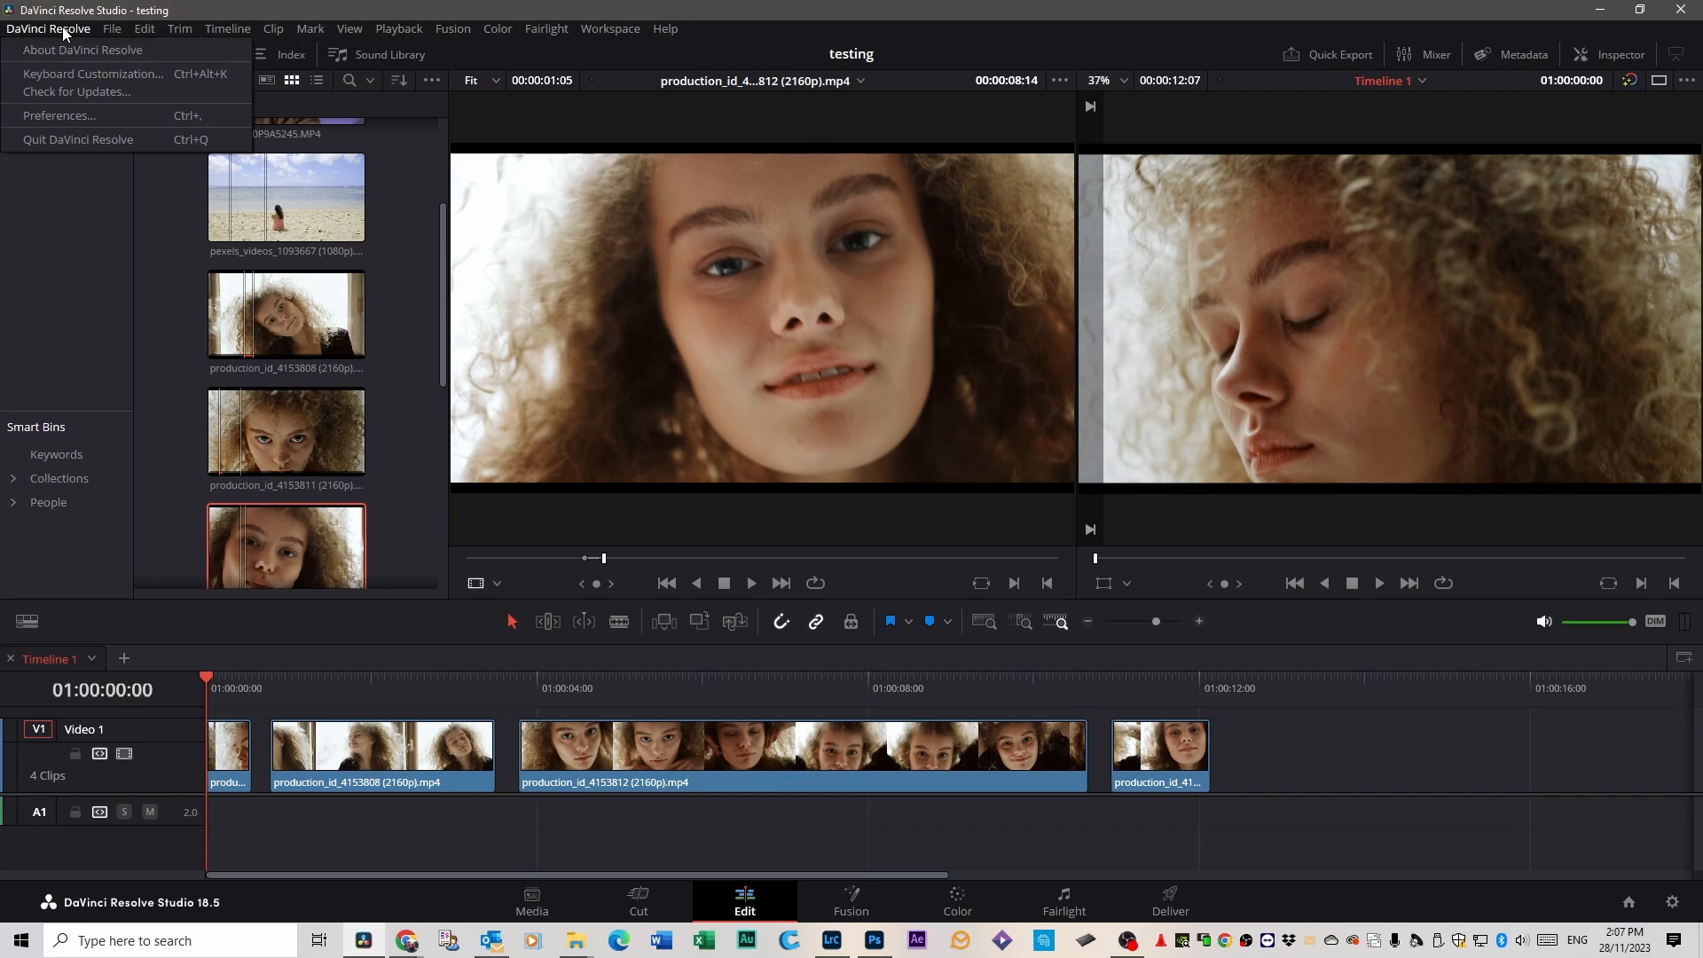
left_click(75, 74)
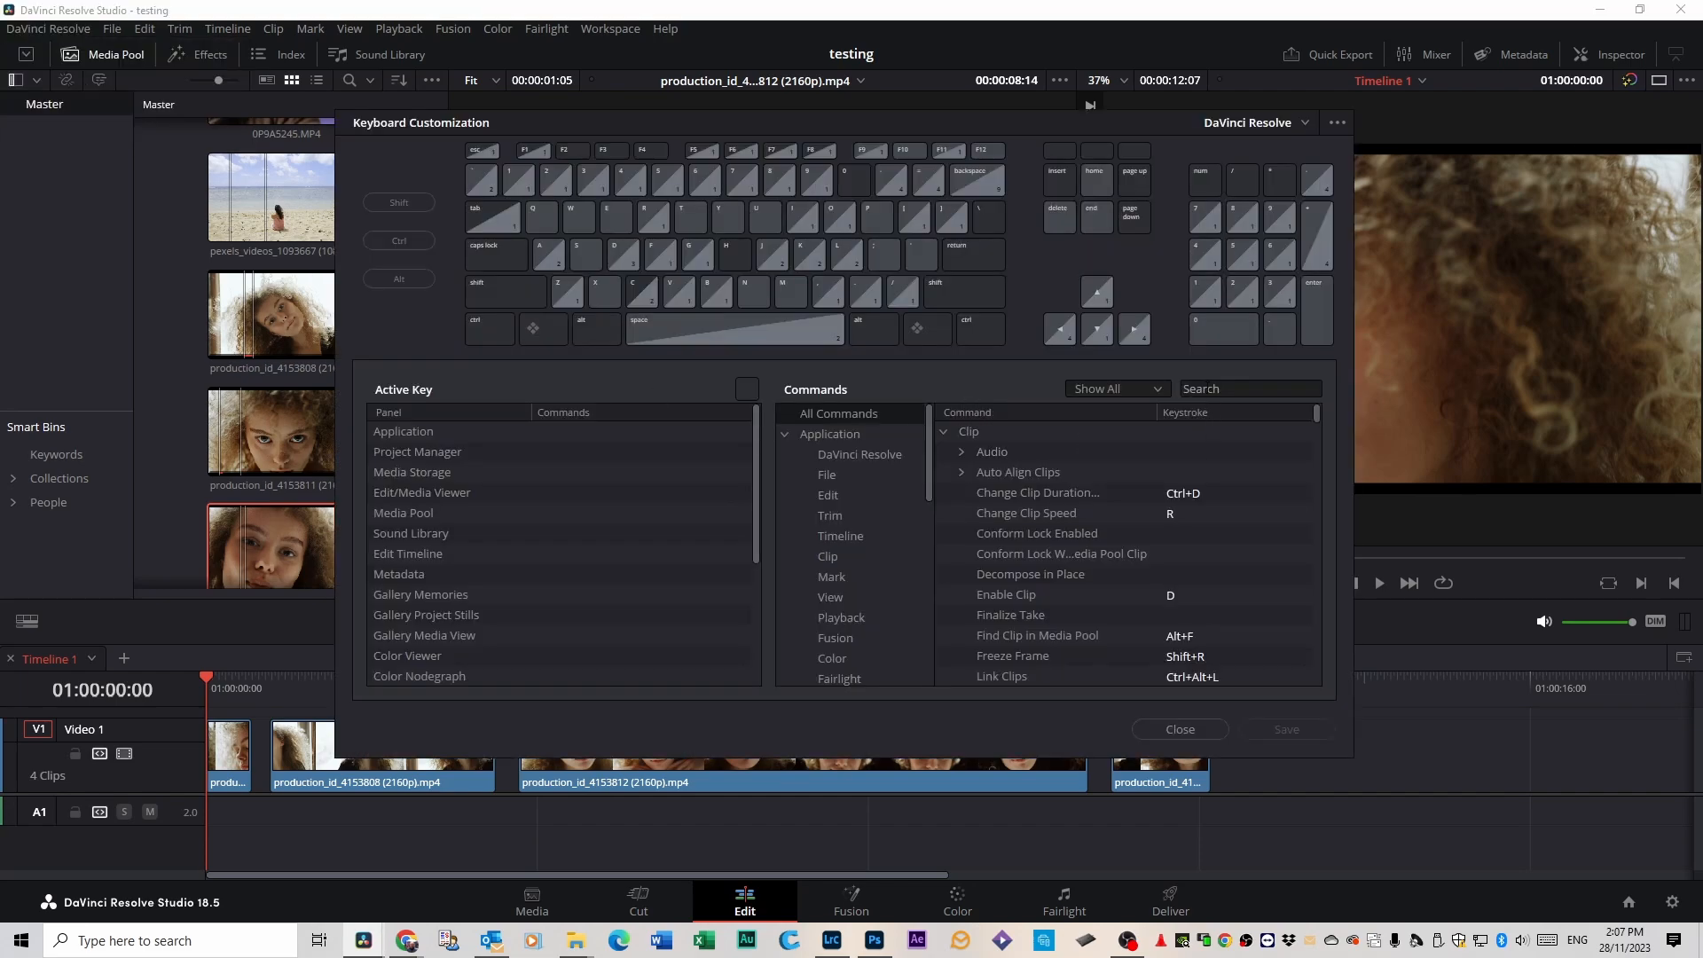
left_click(1208, 390)
type("d")
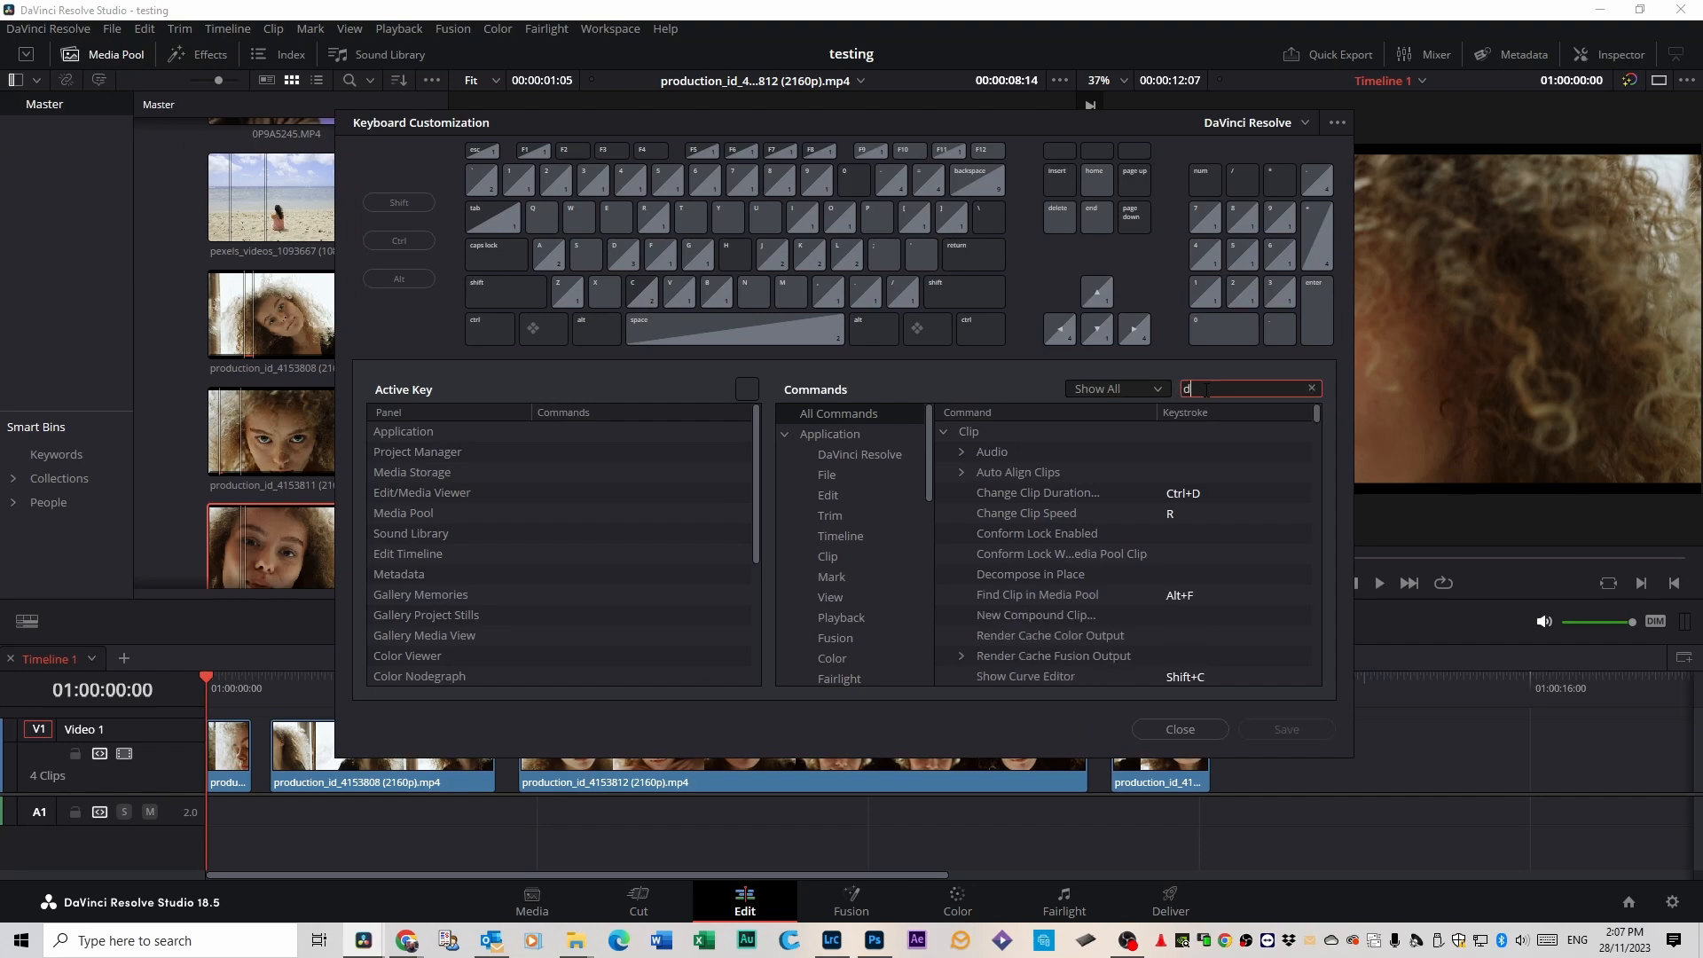
type("elete gaps")
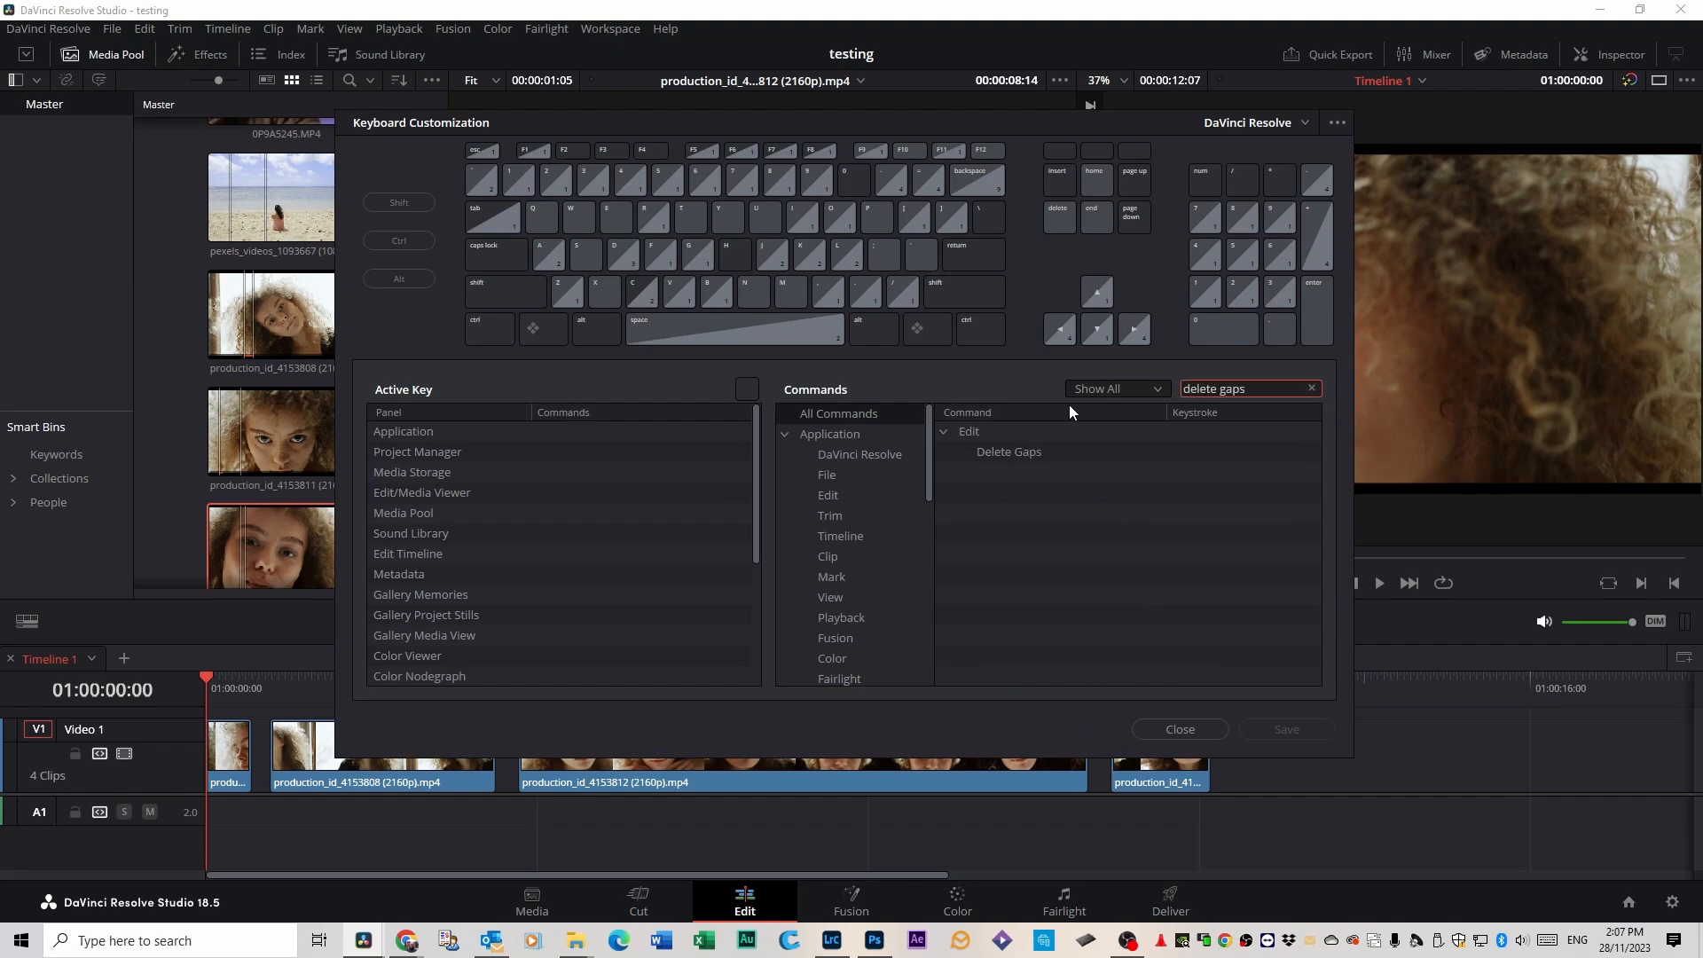
left_click(1015, 451)
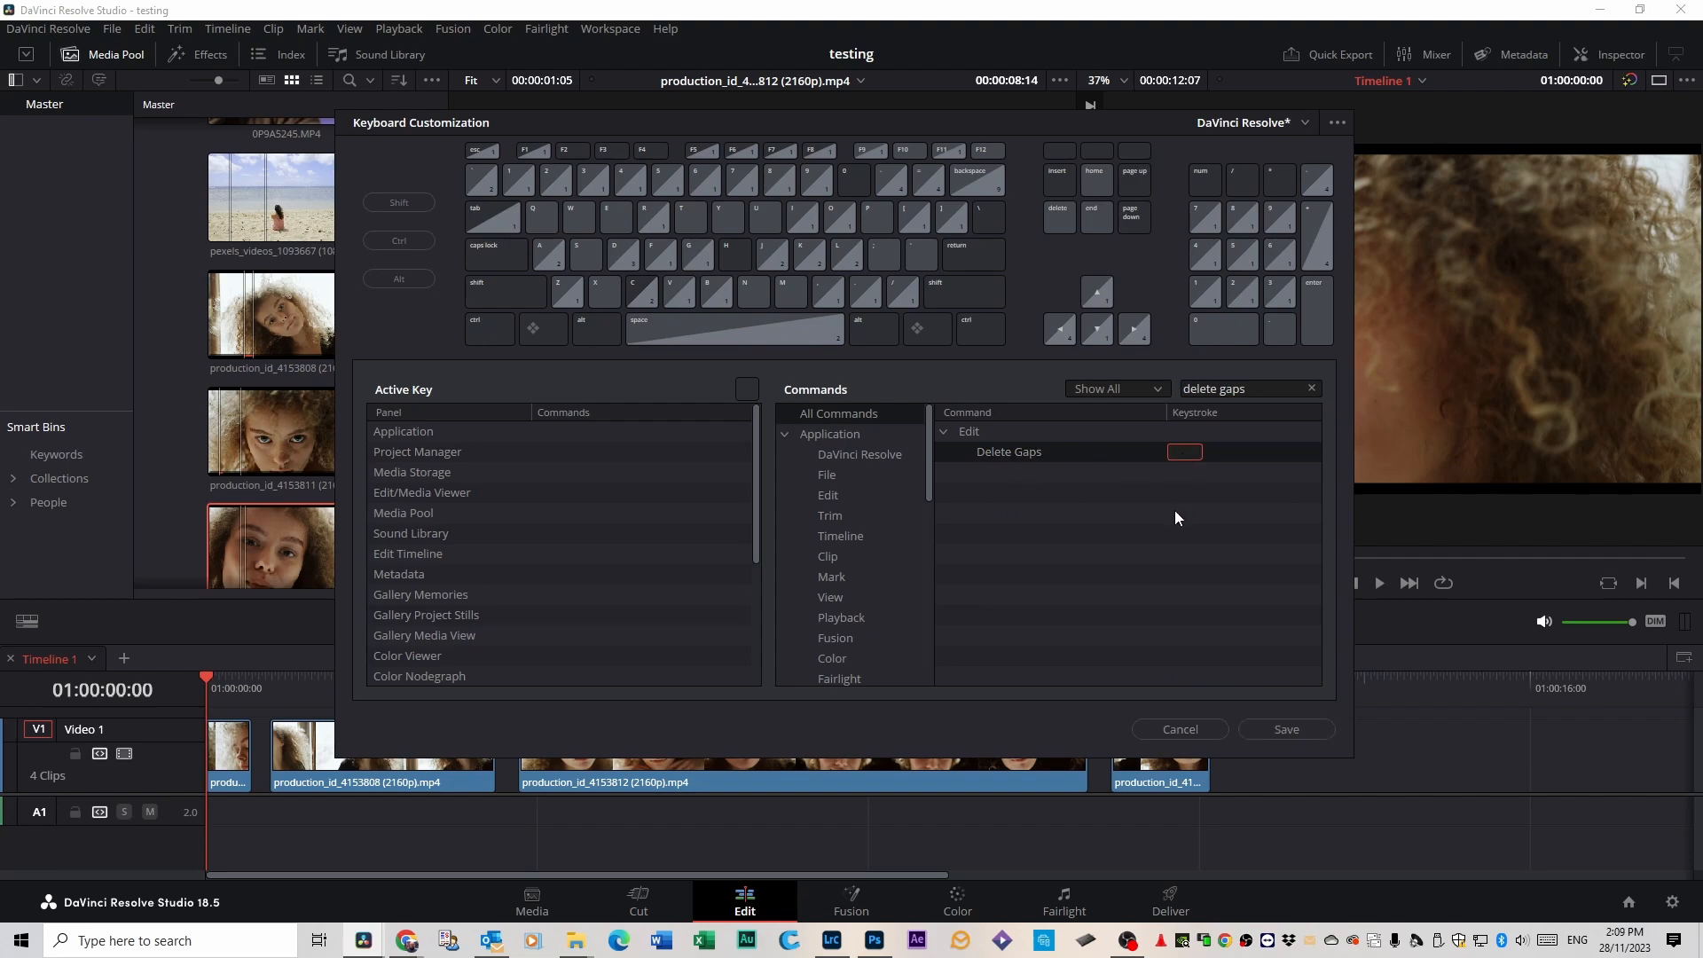
Try to assign D as the keystroke for the Delete Gaps command and cancel the assignment.
key("c")
key("d")
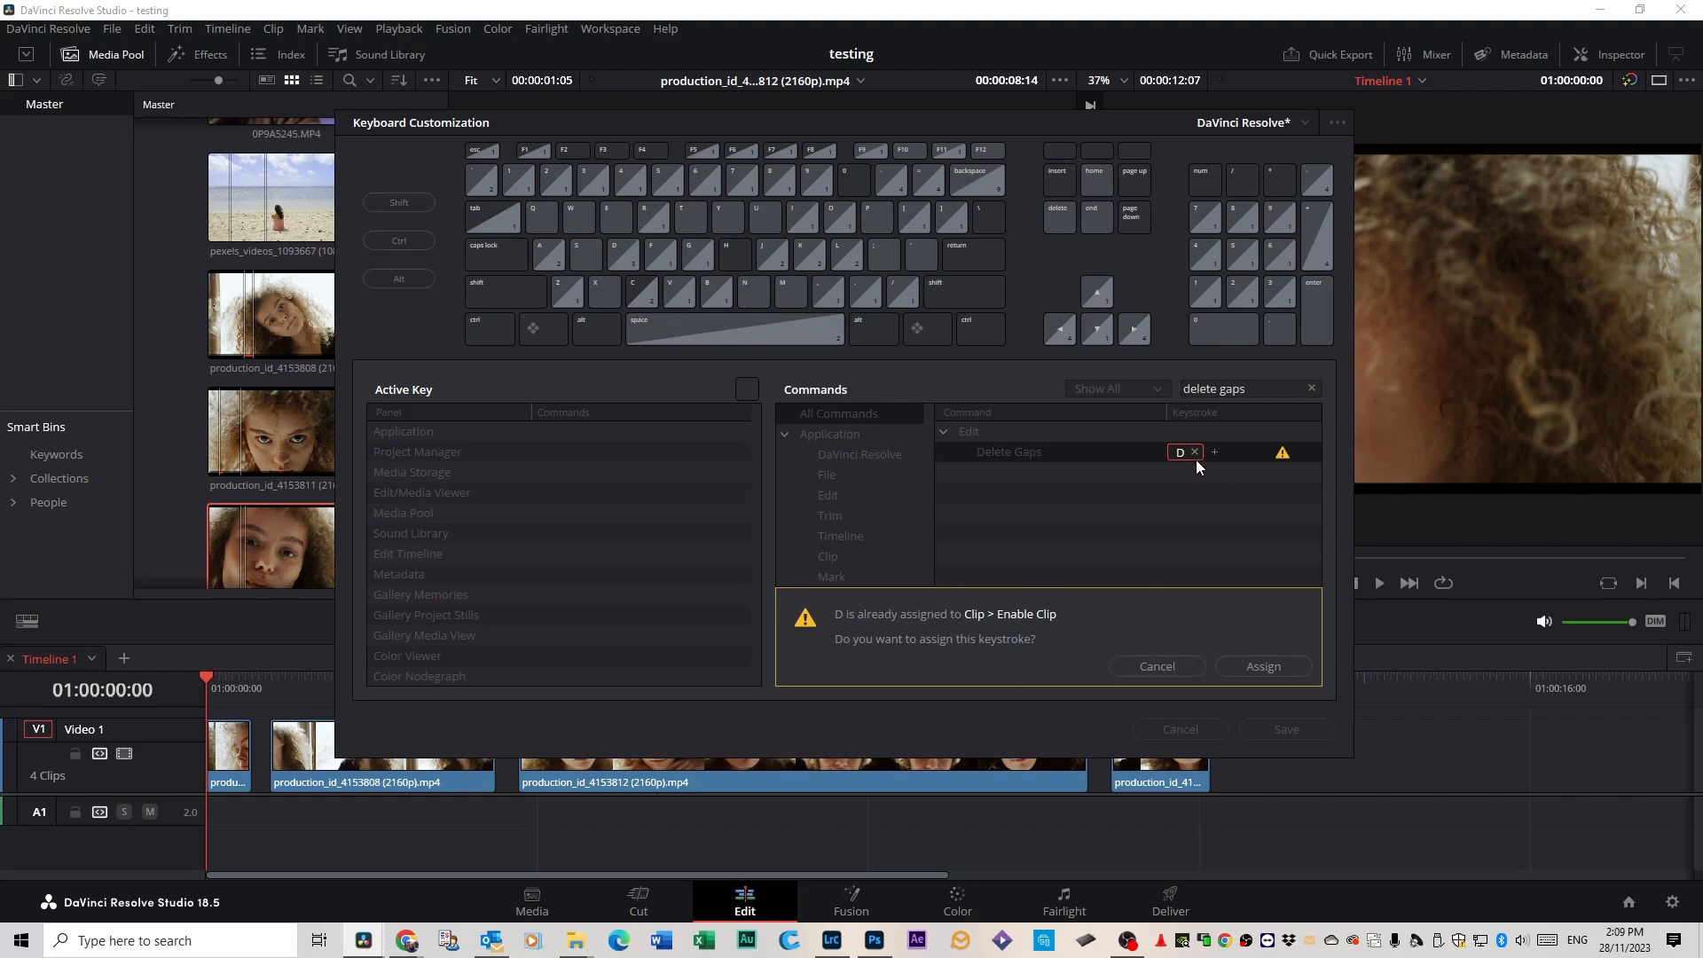
left_click(1181, 668)
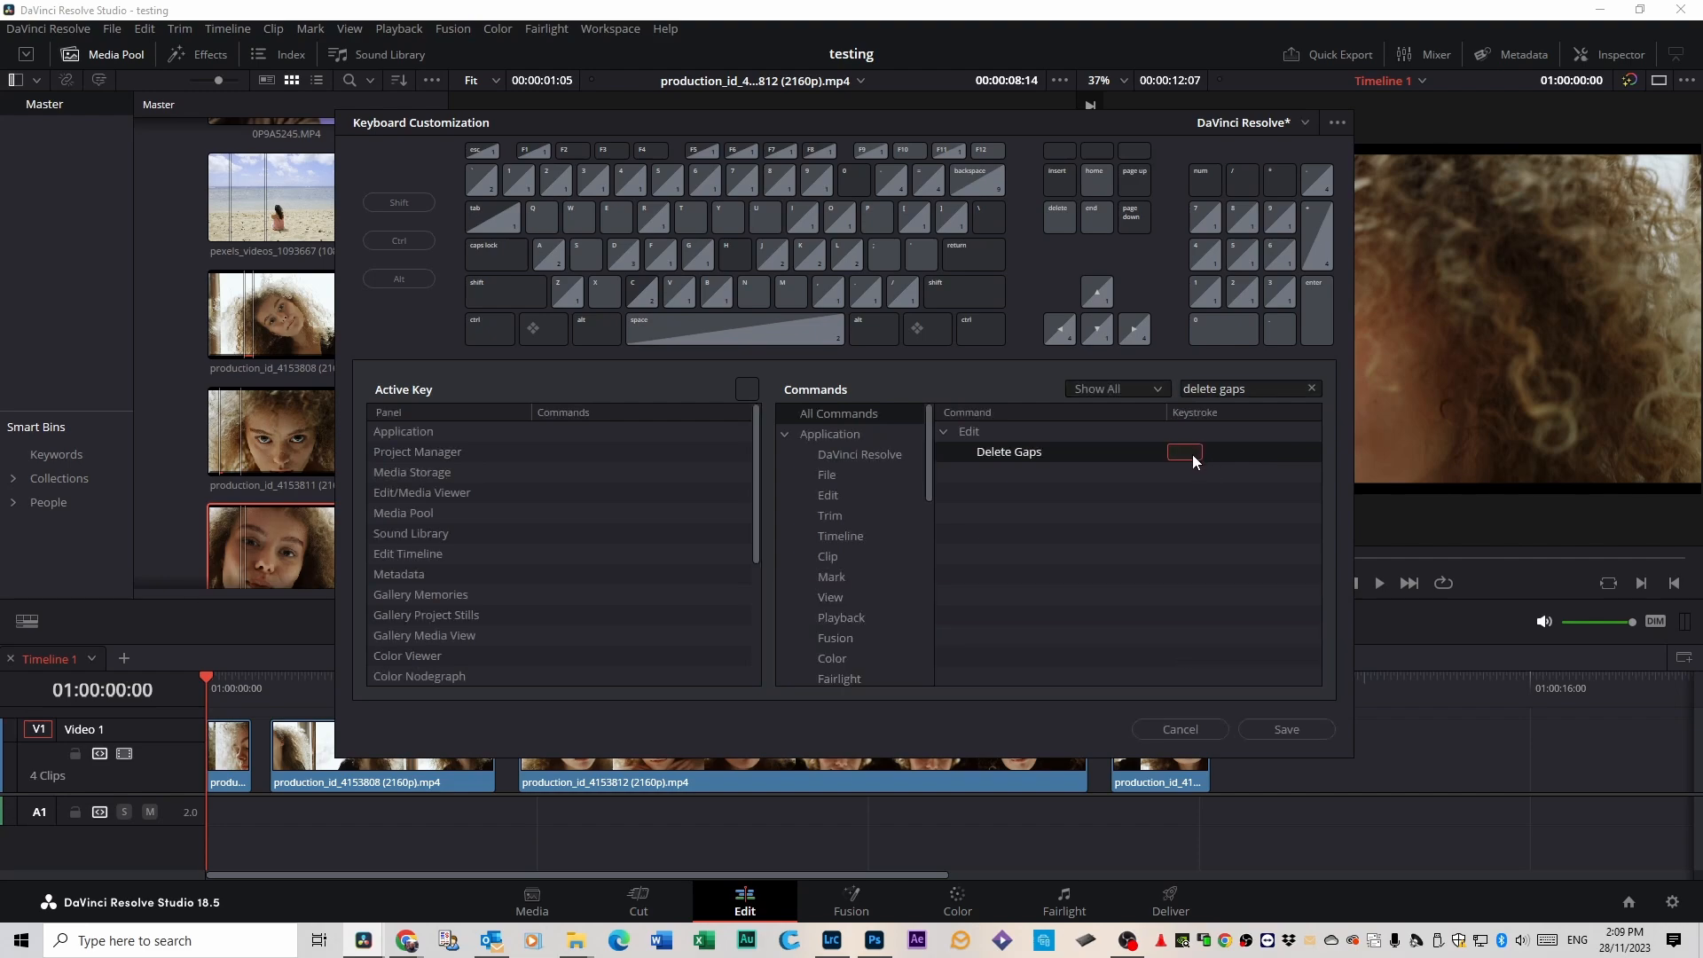
Assign C as the keystroke for Delete Gaps, save the keyboard mapping preset as "DaVinci Resolve delete gaps", and close the customization.
key("c")
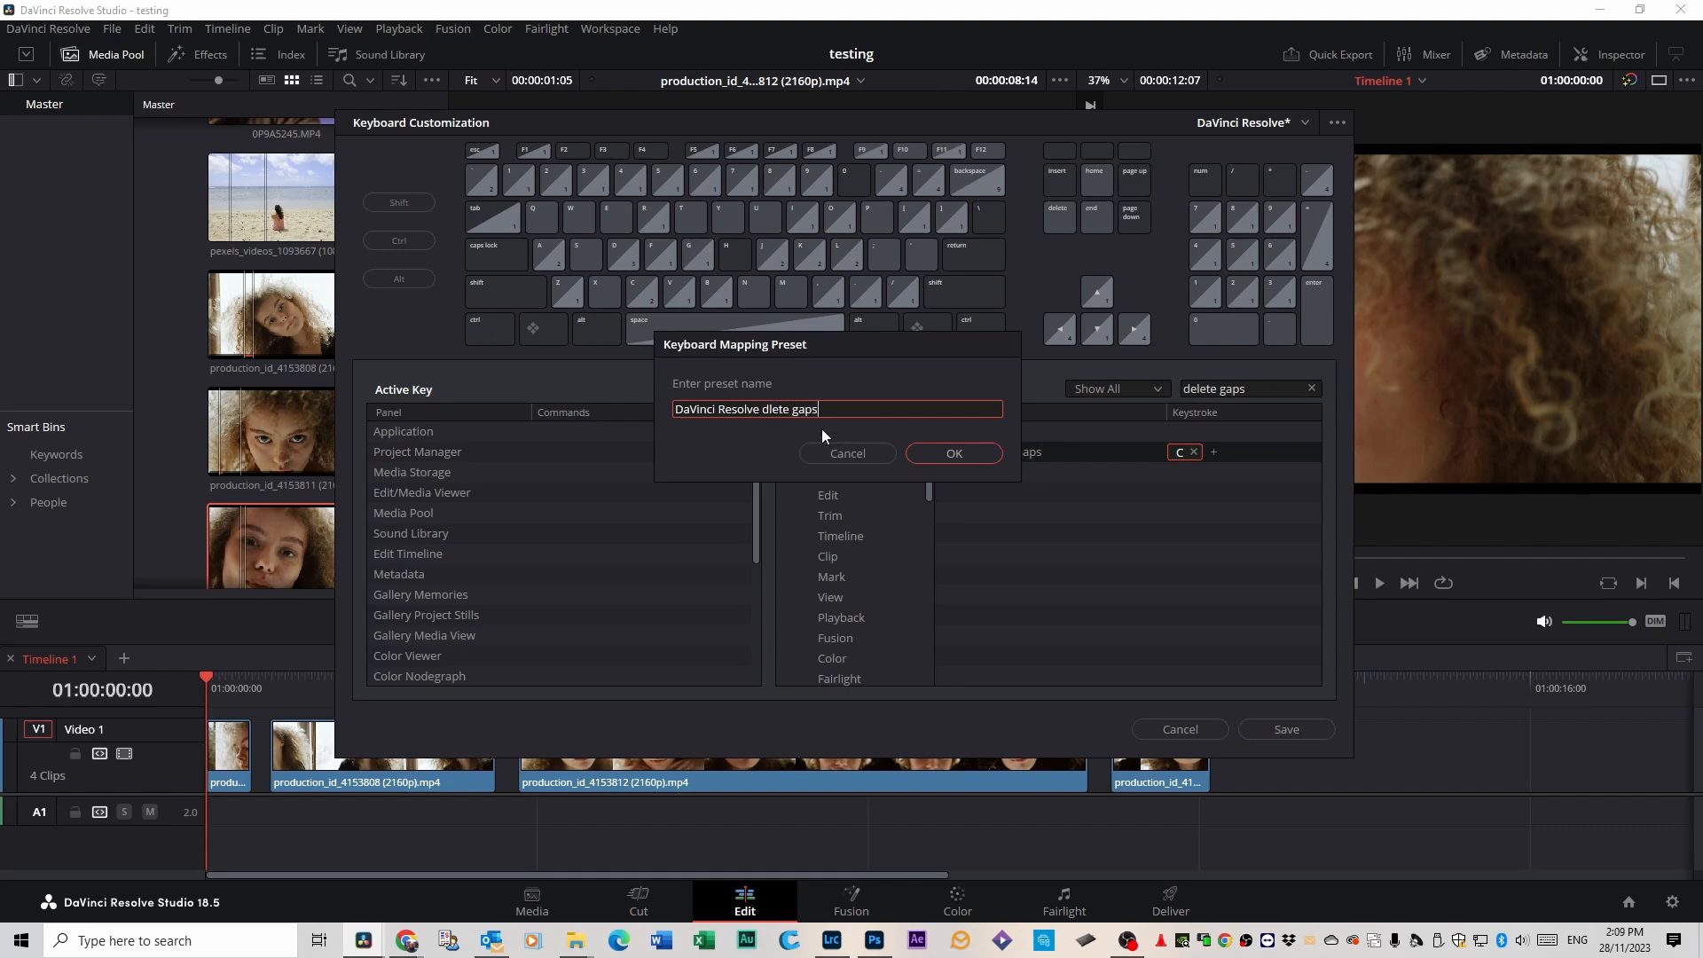
left_click(948, 454)
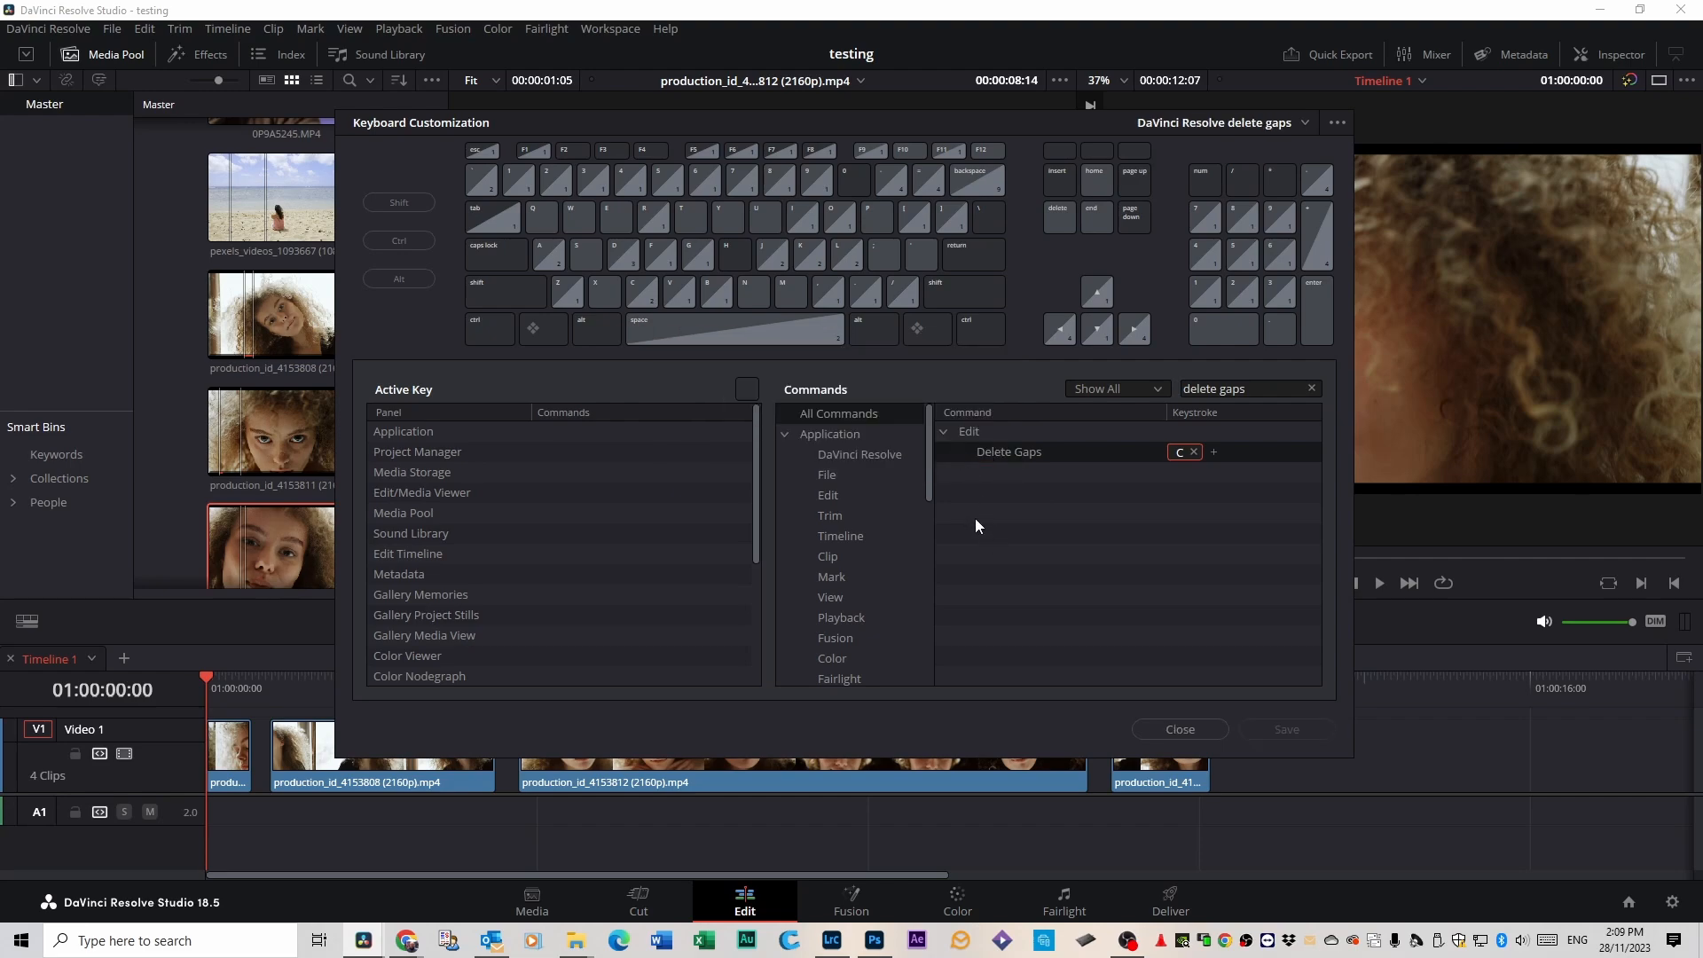
left_click(1178, 729)
Return the playhead to the start of Timeline 1.
left_click_drag(235, 679, 198, 692)
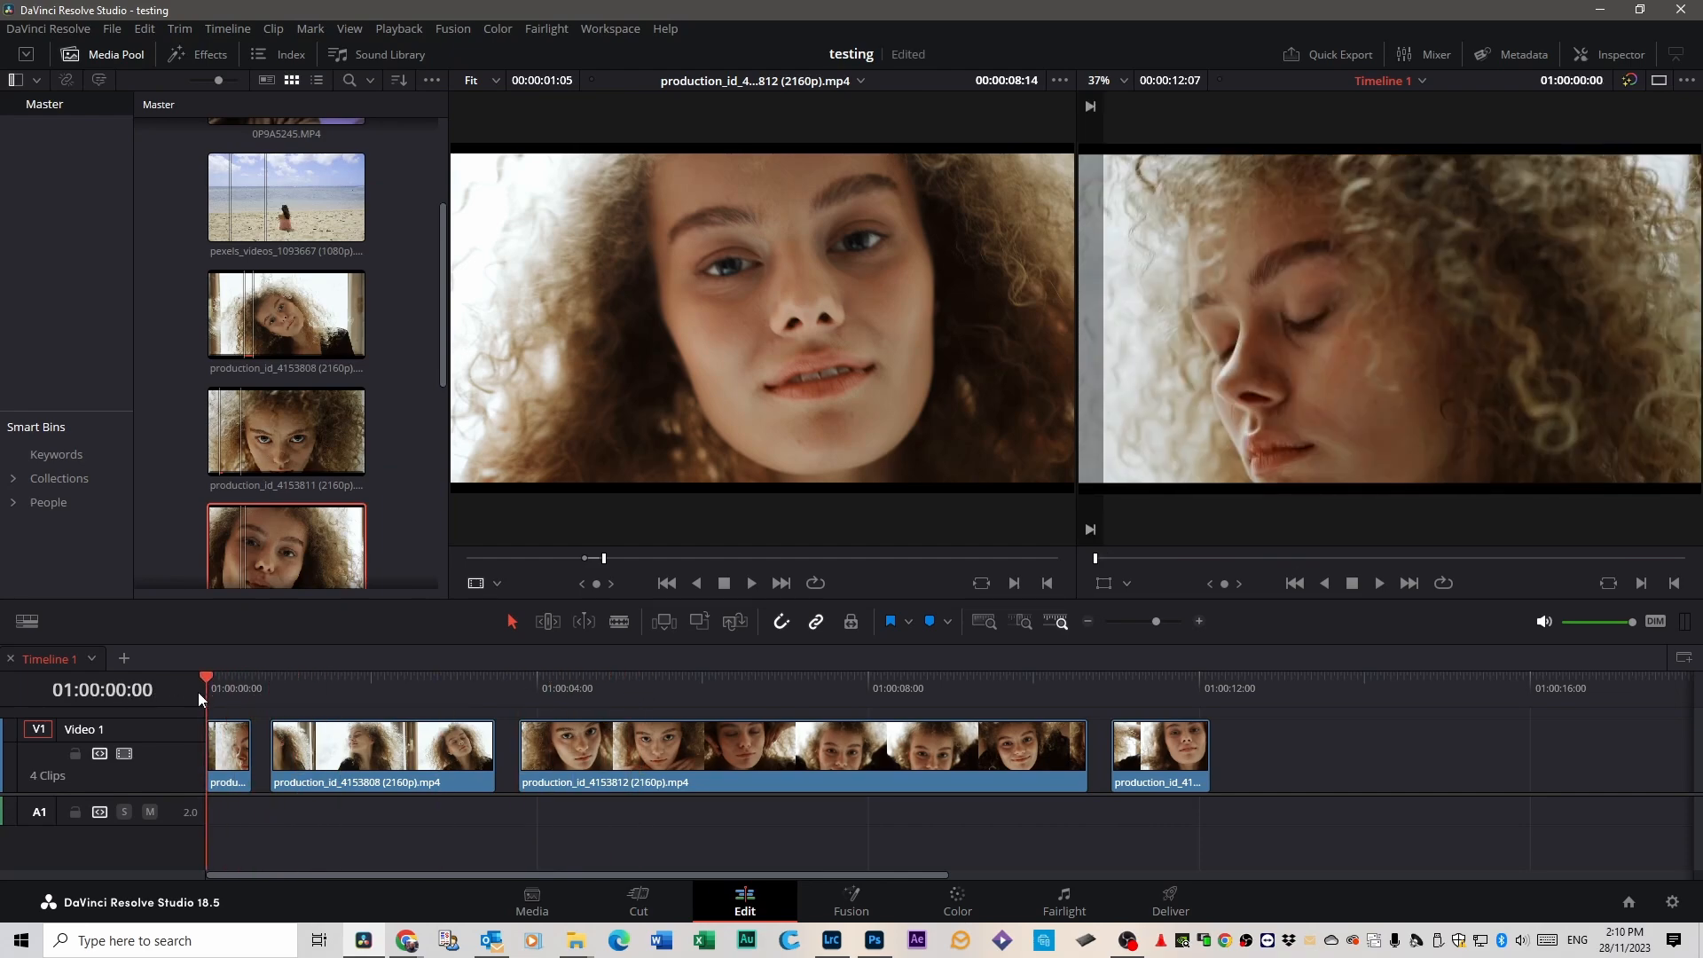
key("ctrl+g")
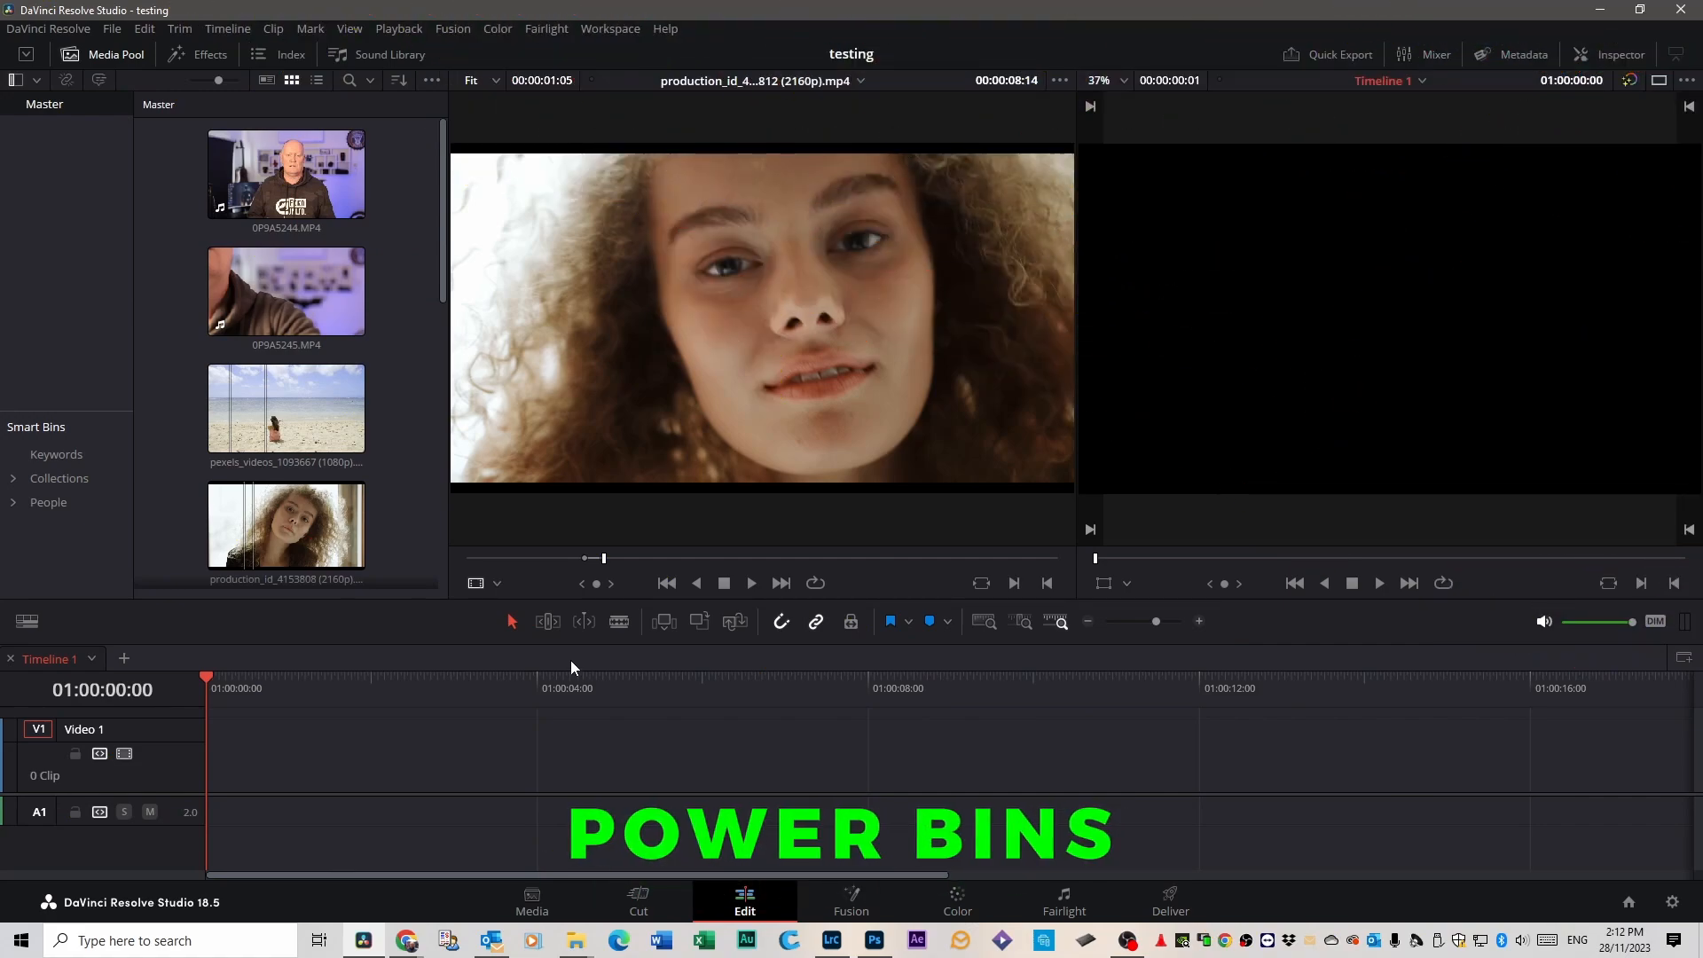
Show the power bins in the media pool and open their Master bin.
left_click(433, 79)
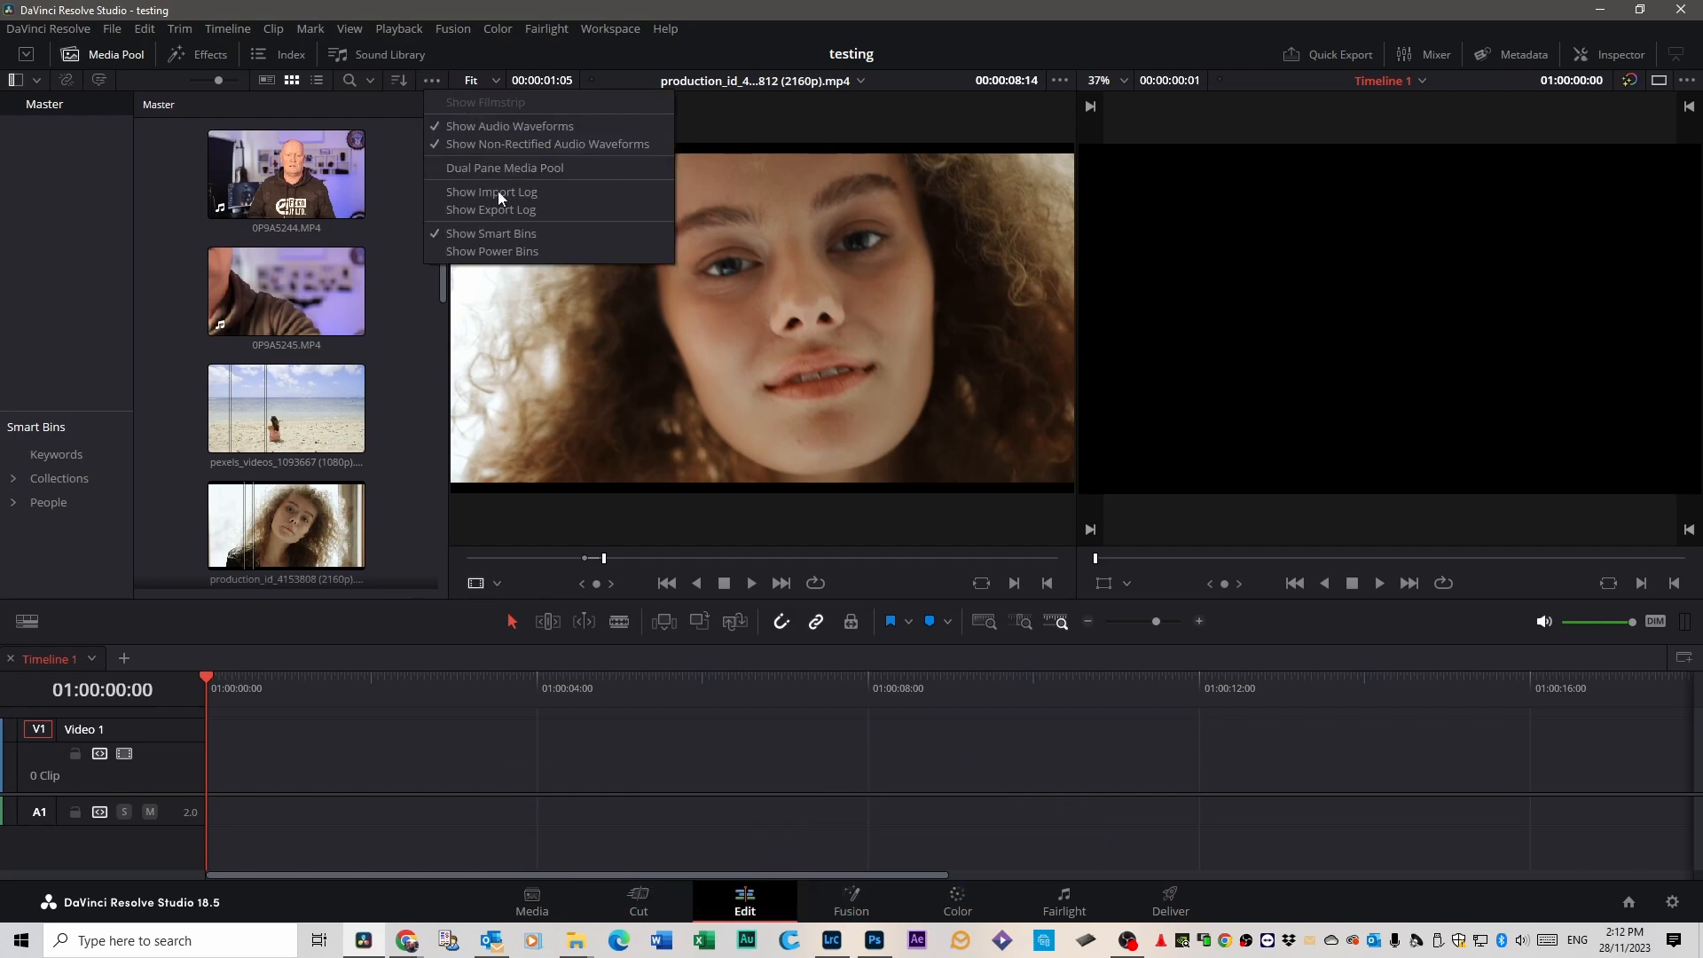
left_click(465, 253)
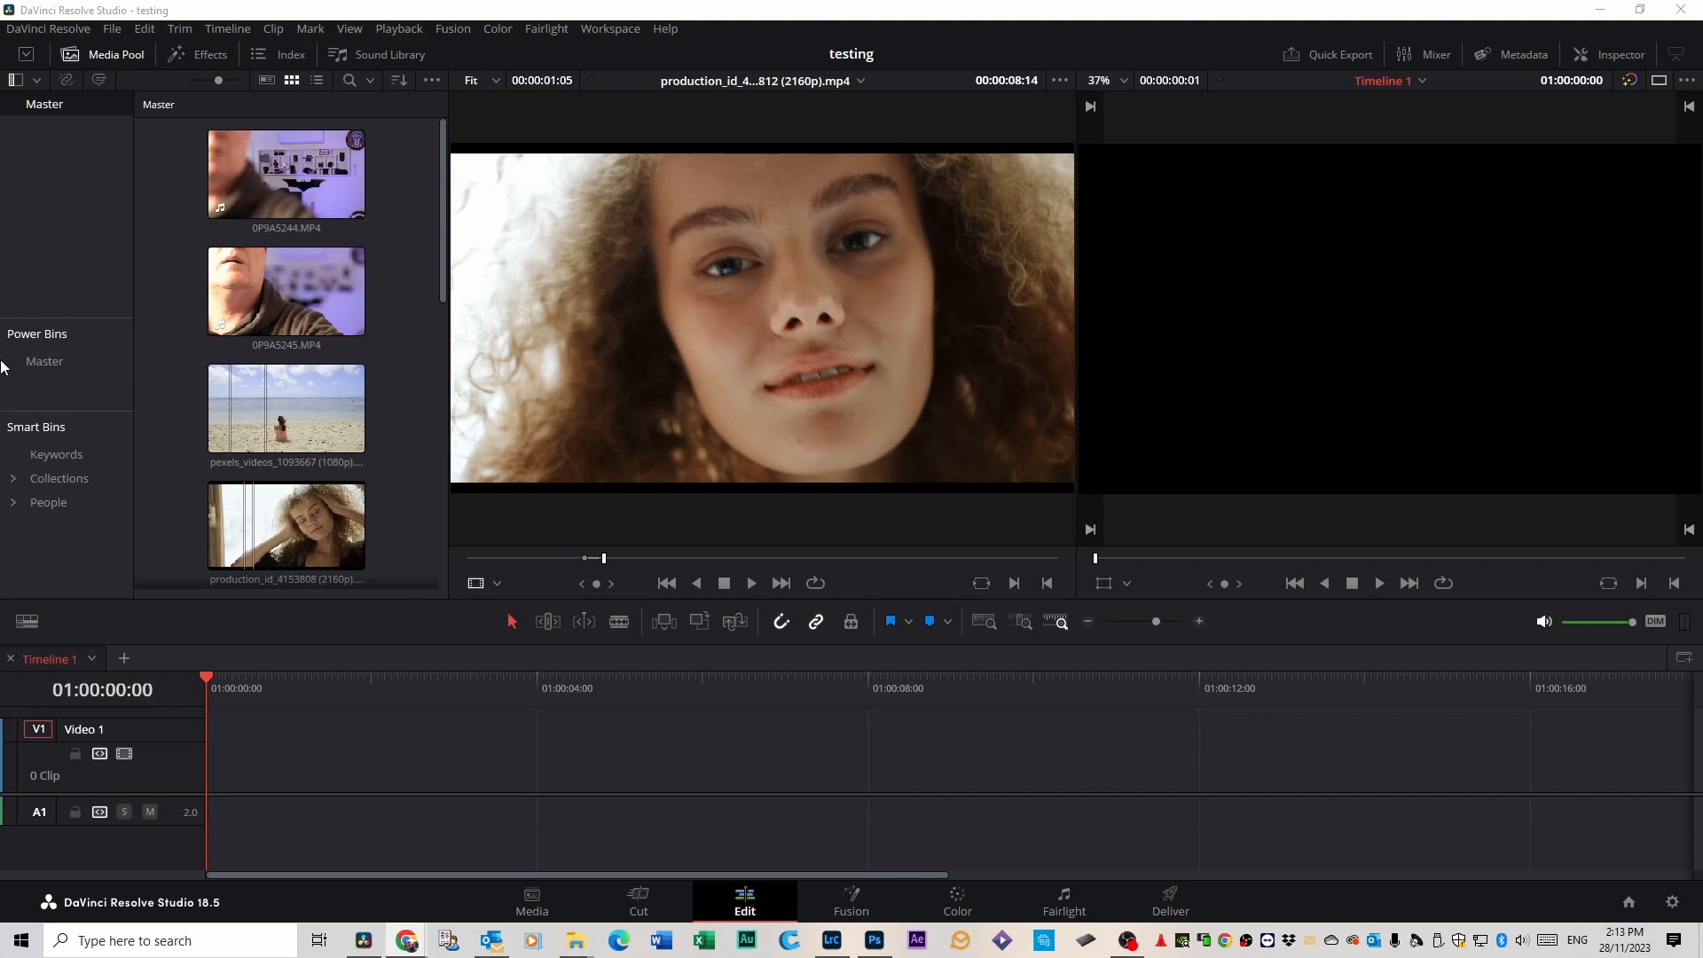
left_click(46, 360)
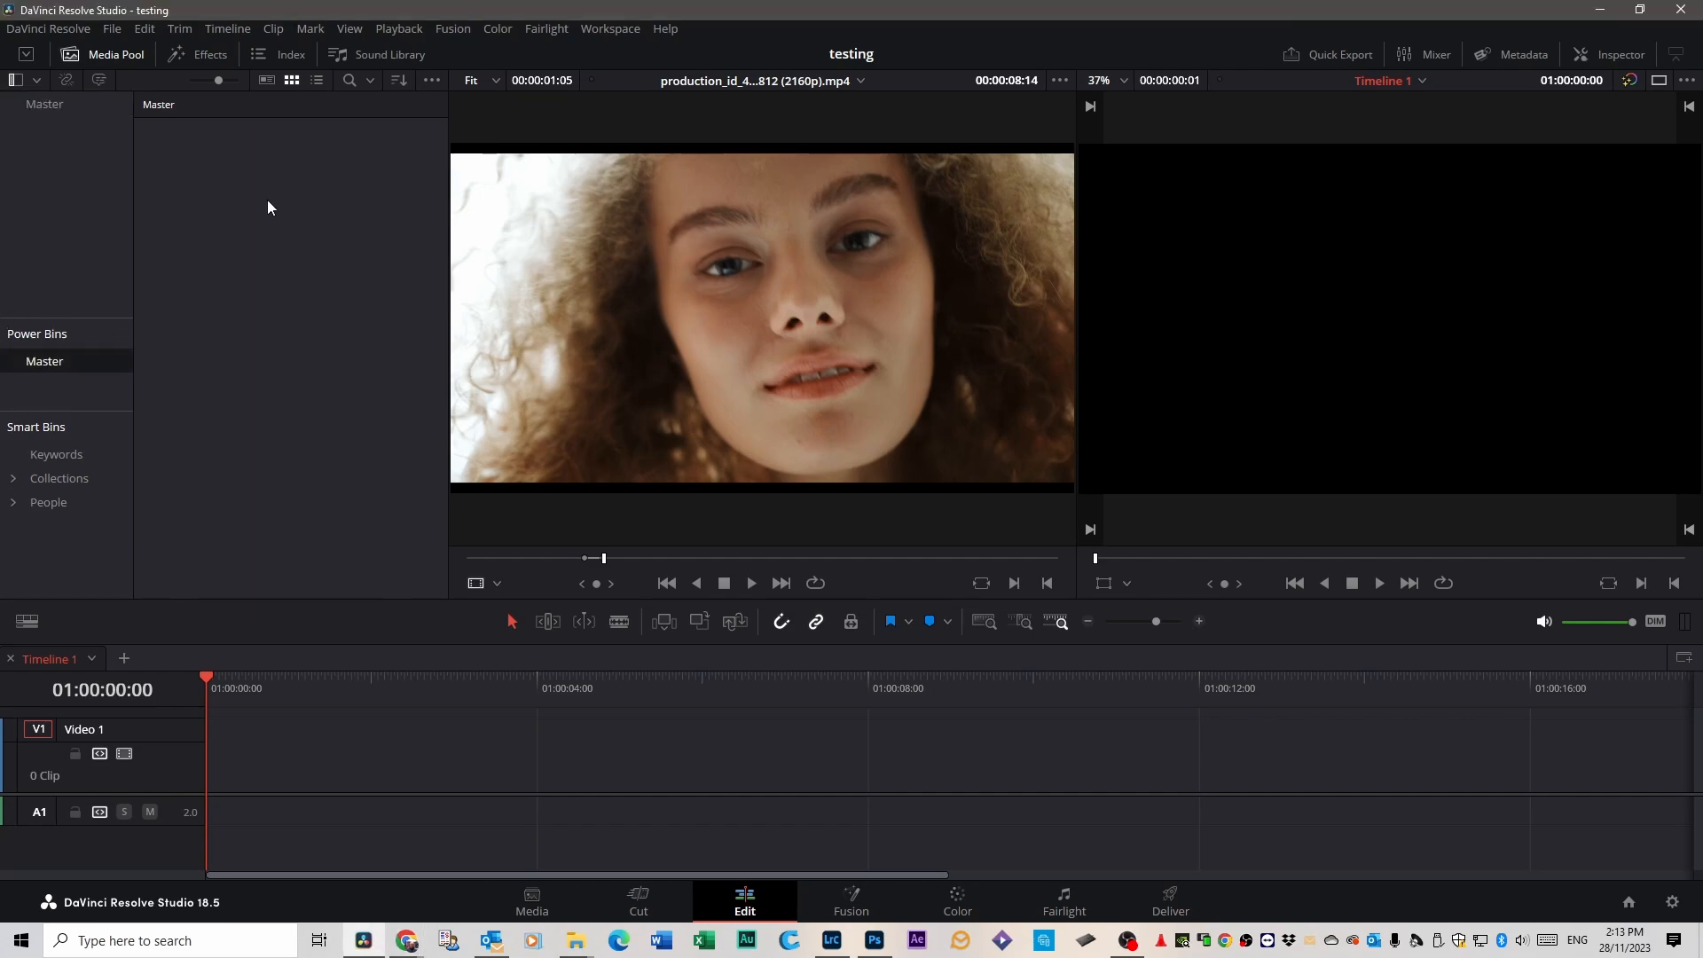
Create a bin named "Lower thirds" inside the Master power bin.
right_click(261, 196)
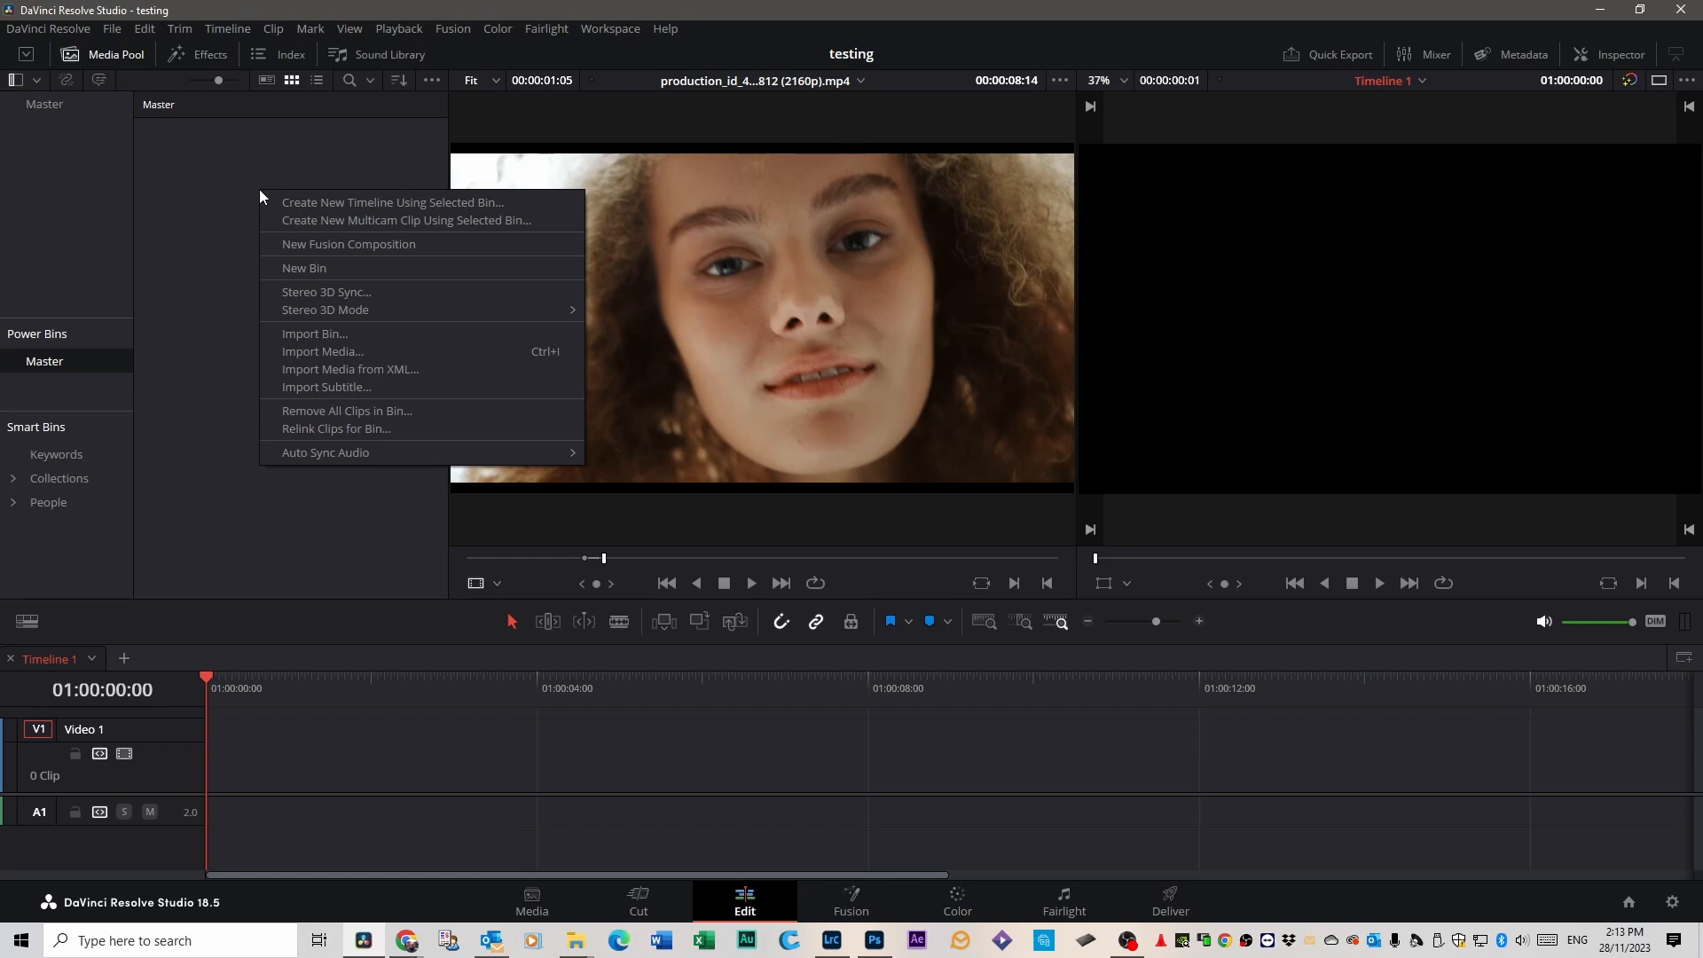
left_click(296, 267)
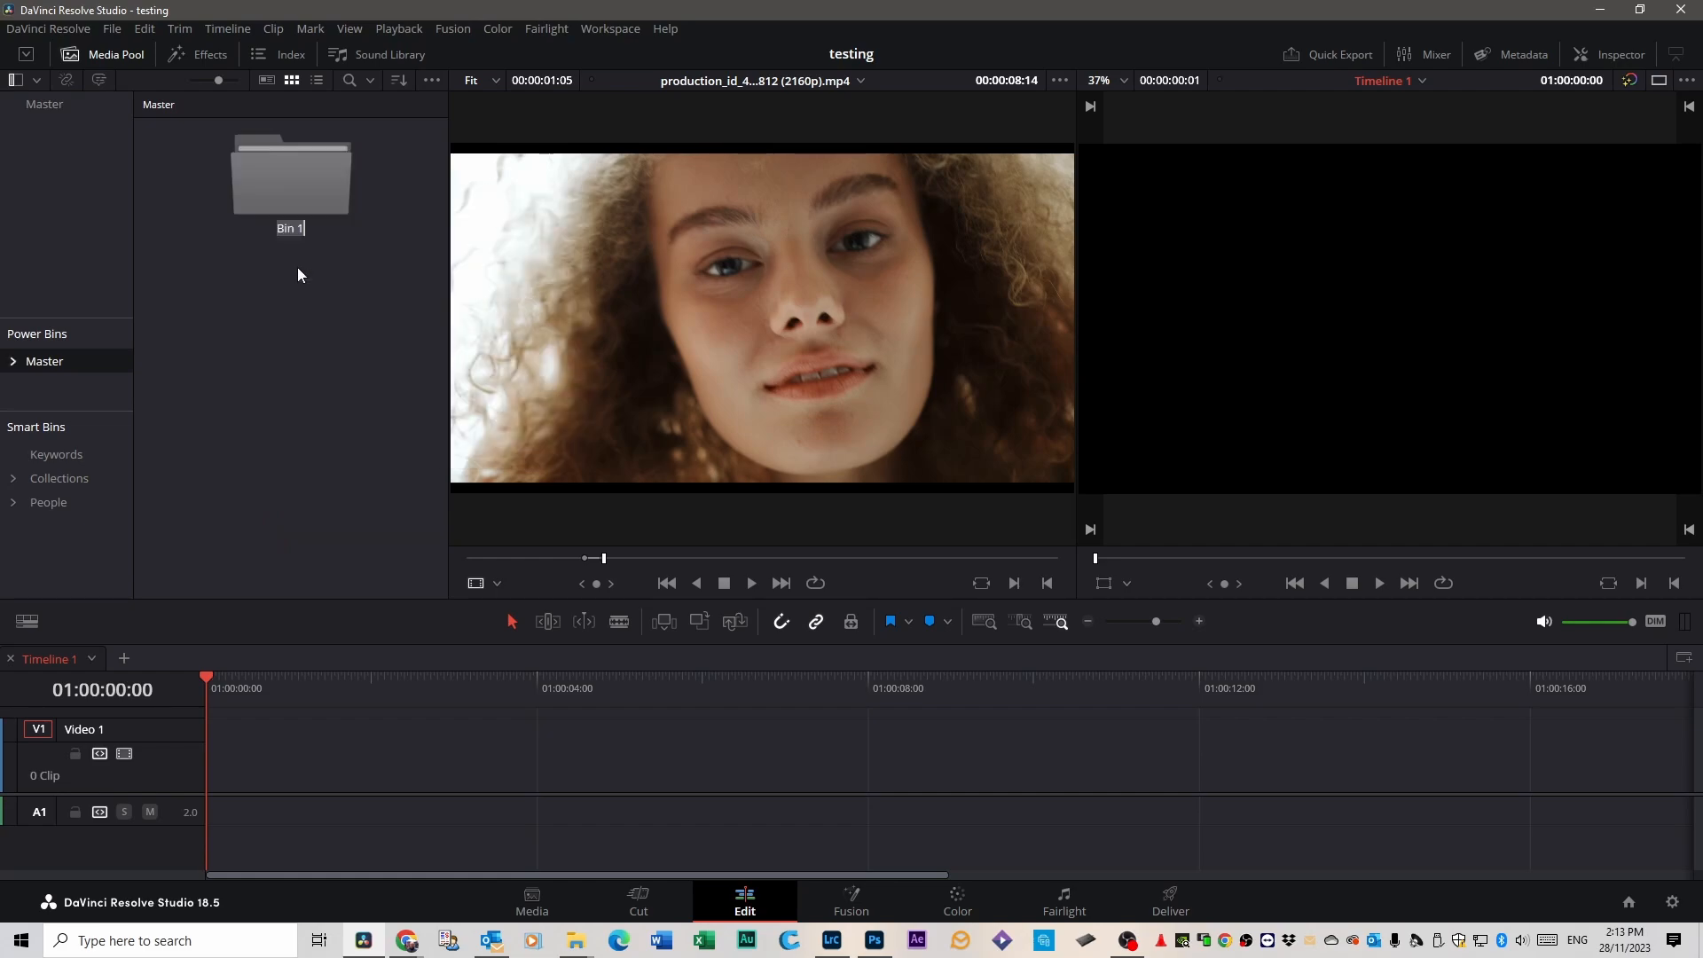
type("Lower")
key("Return")
left_click(283, 305)
Add a second bin named "Logos" inside the Master power bin.
right_click(279, 280)
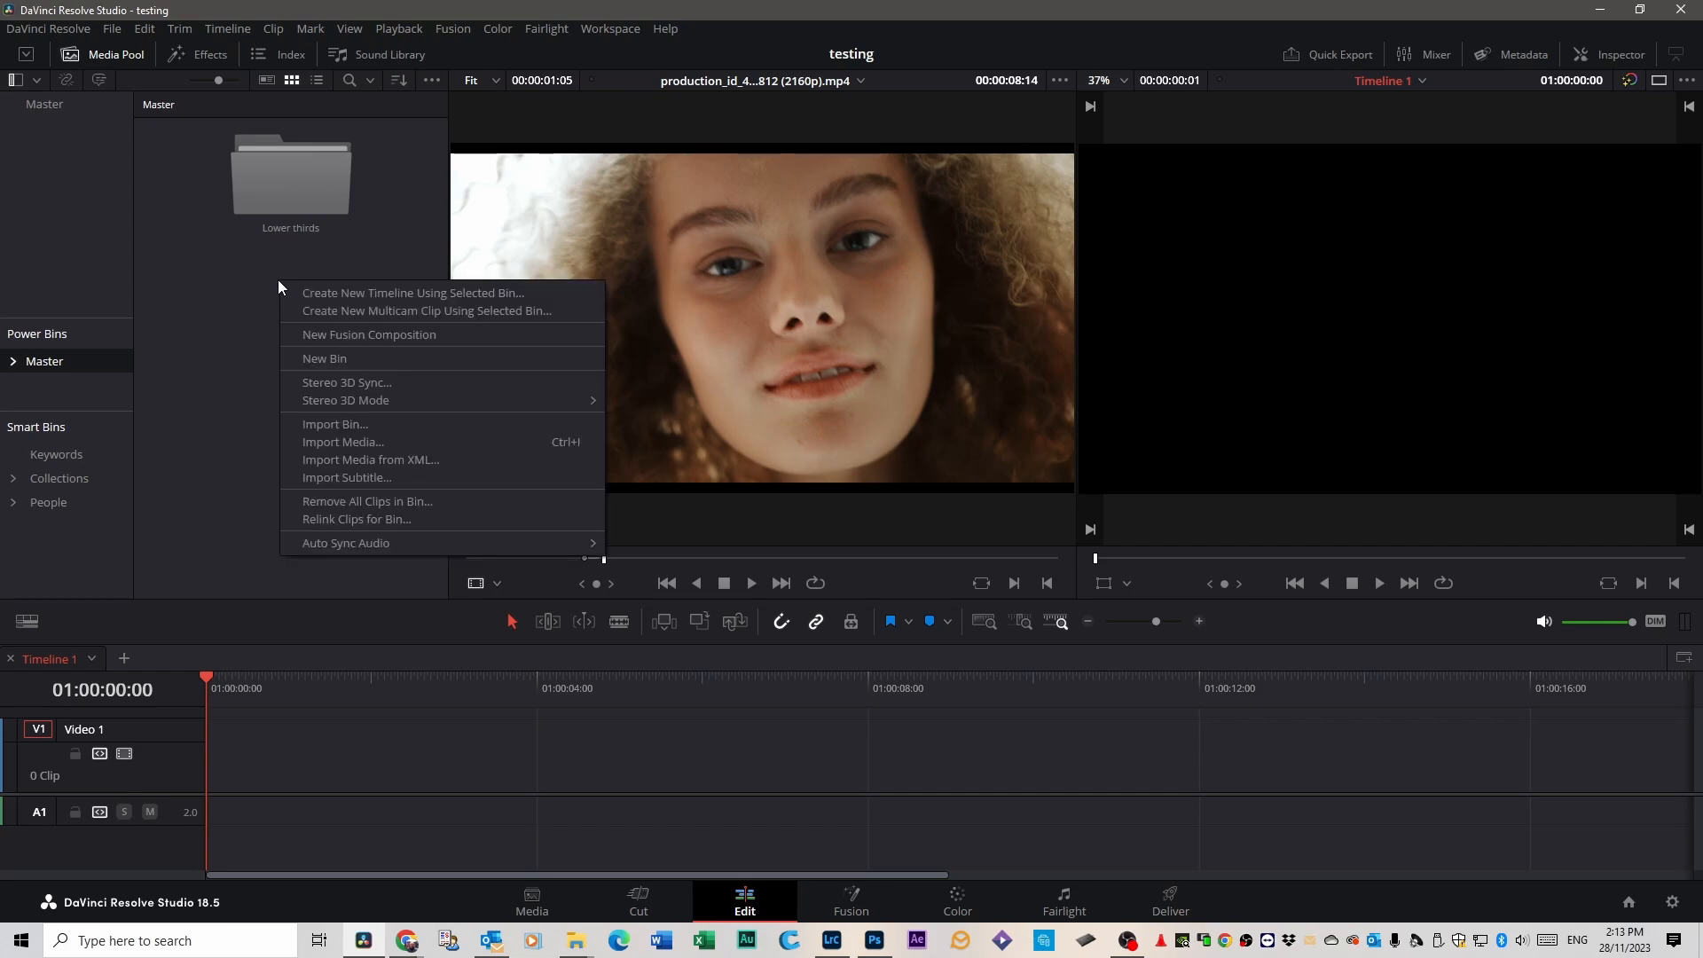
left_click(321, 357)
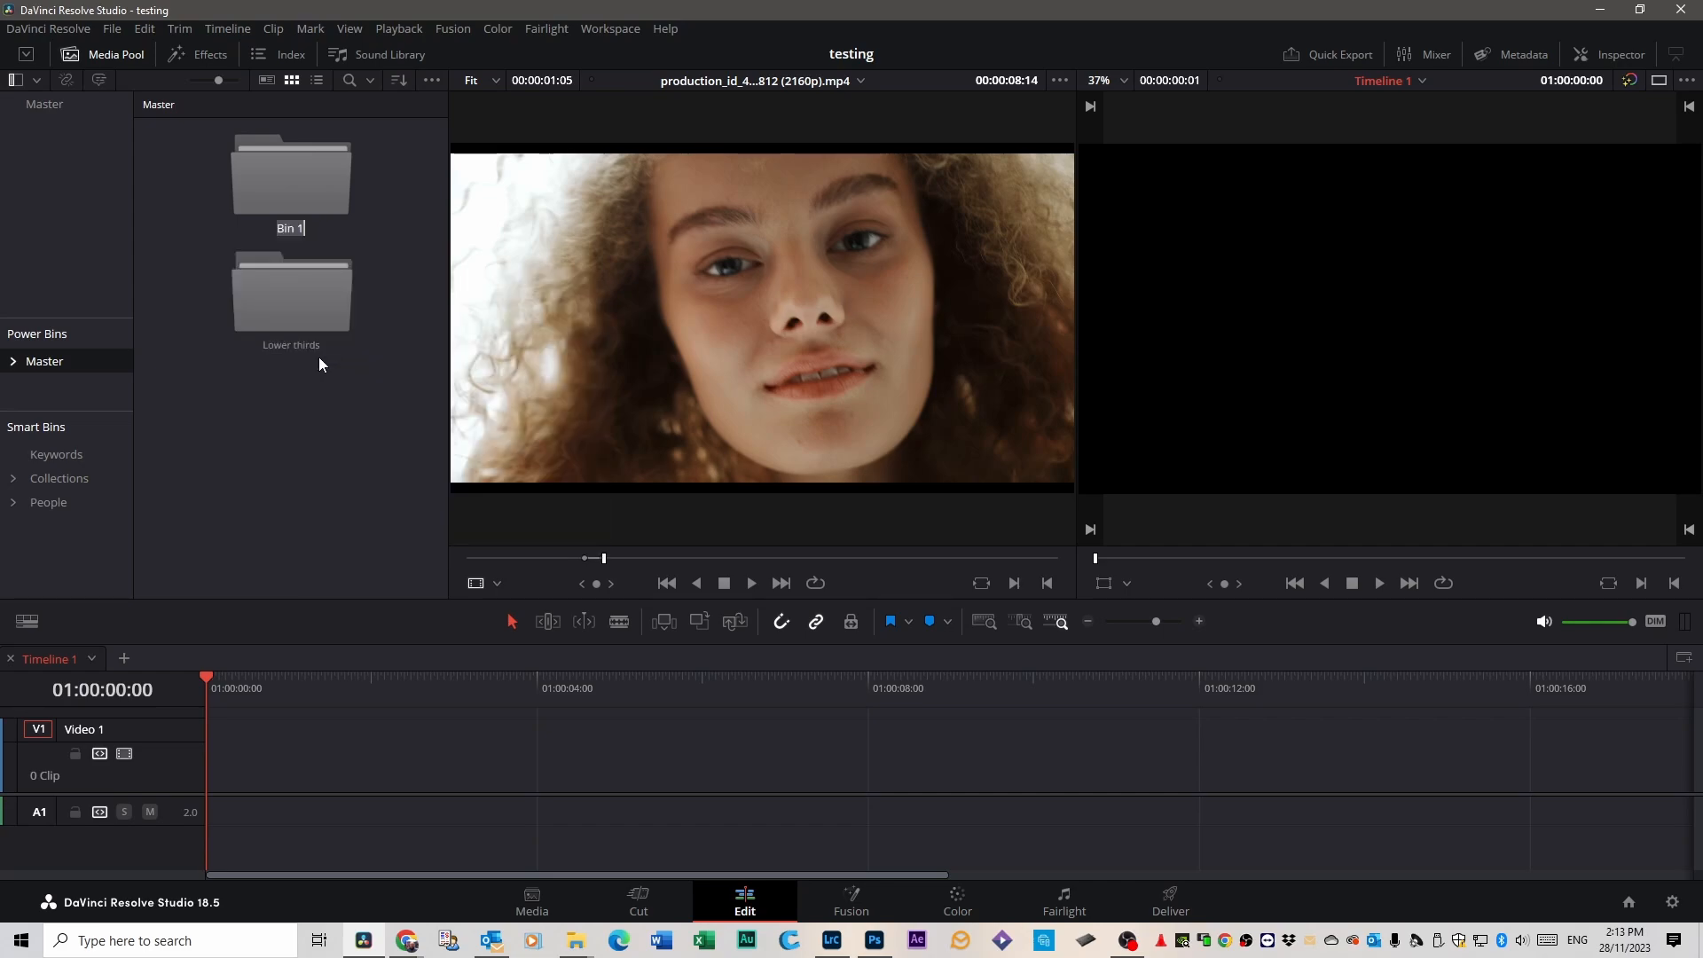
type("Logos")
key("Return")
Look inside the Logos bin and return to the Master power bin.
double_click(285, 168)
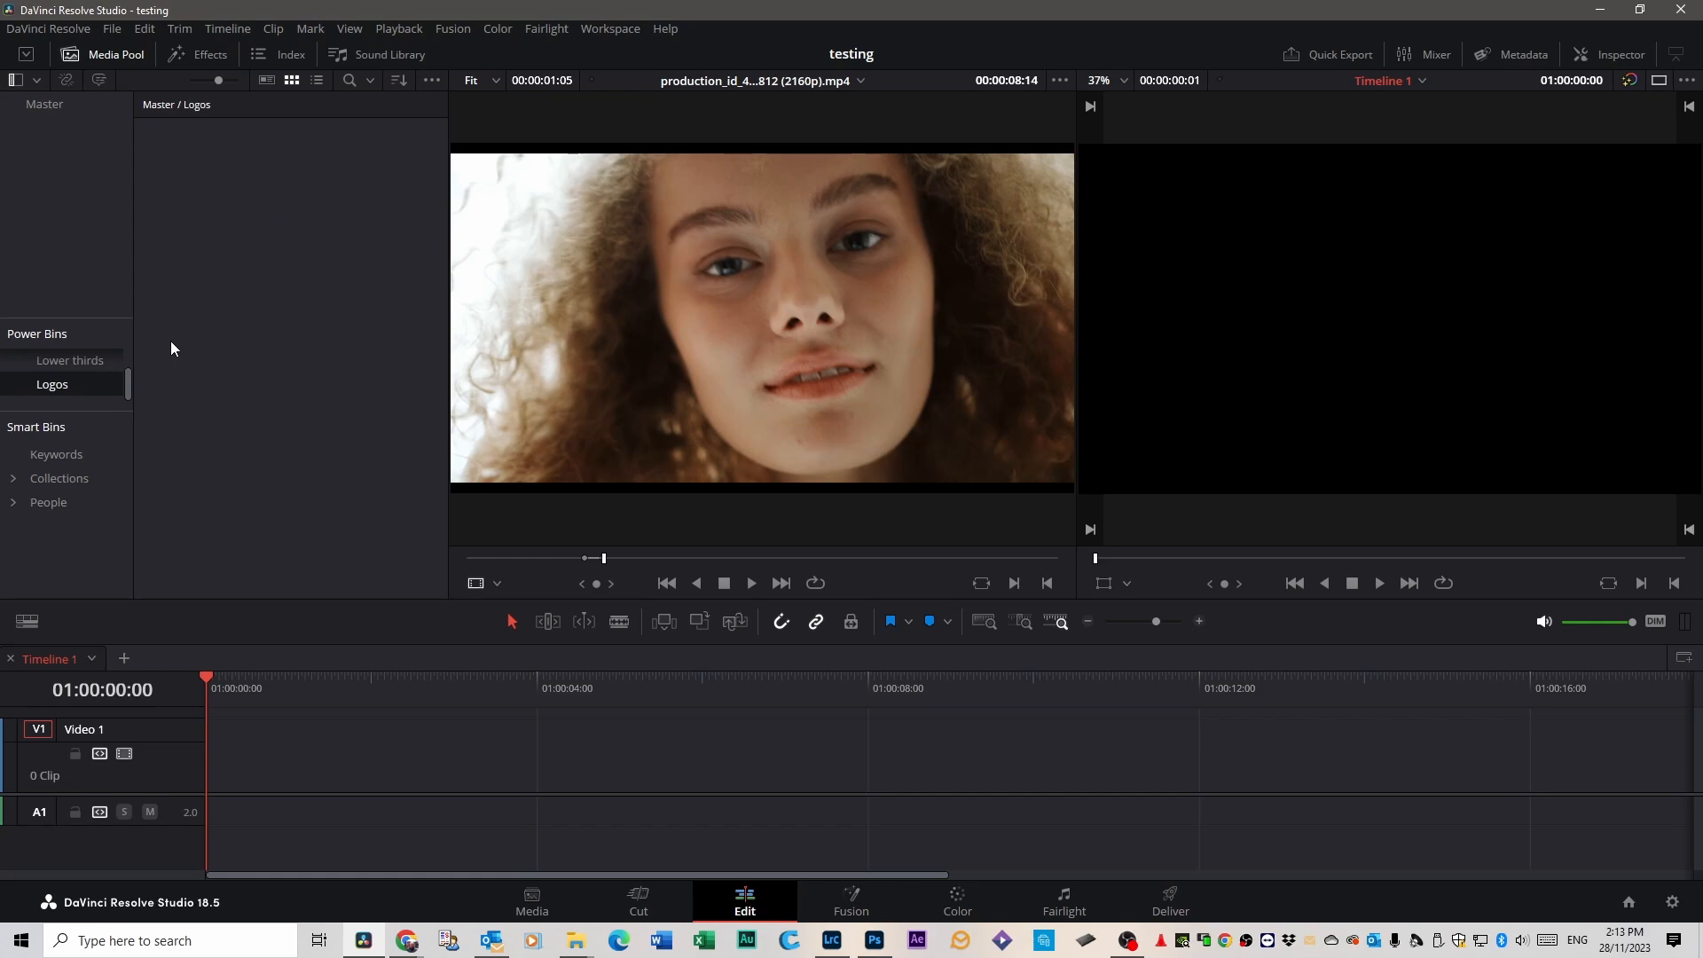
scroll(75, 383, "up", 1)
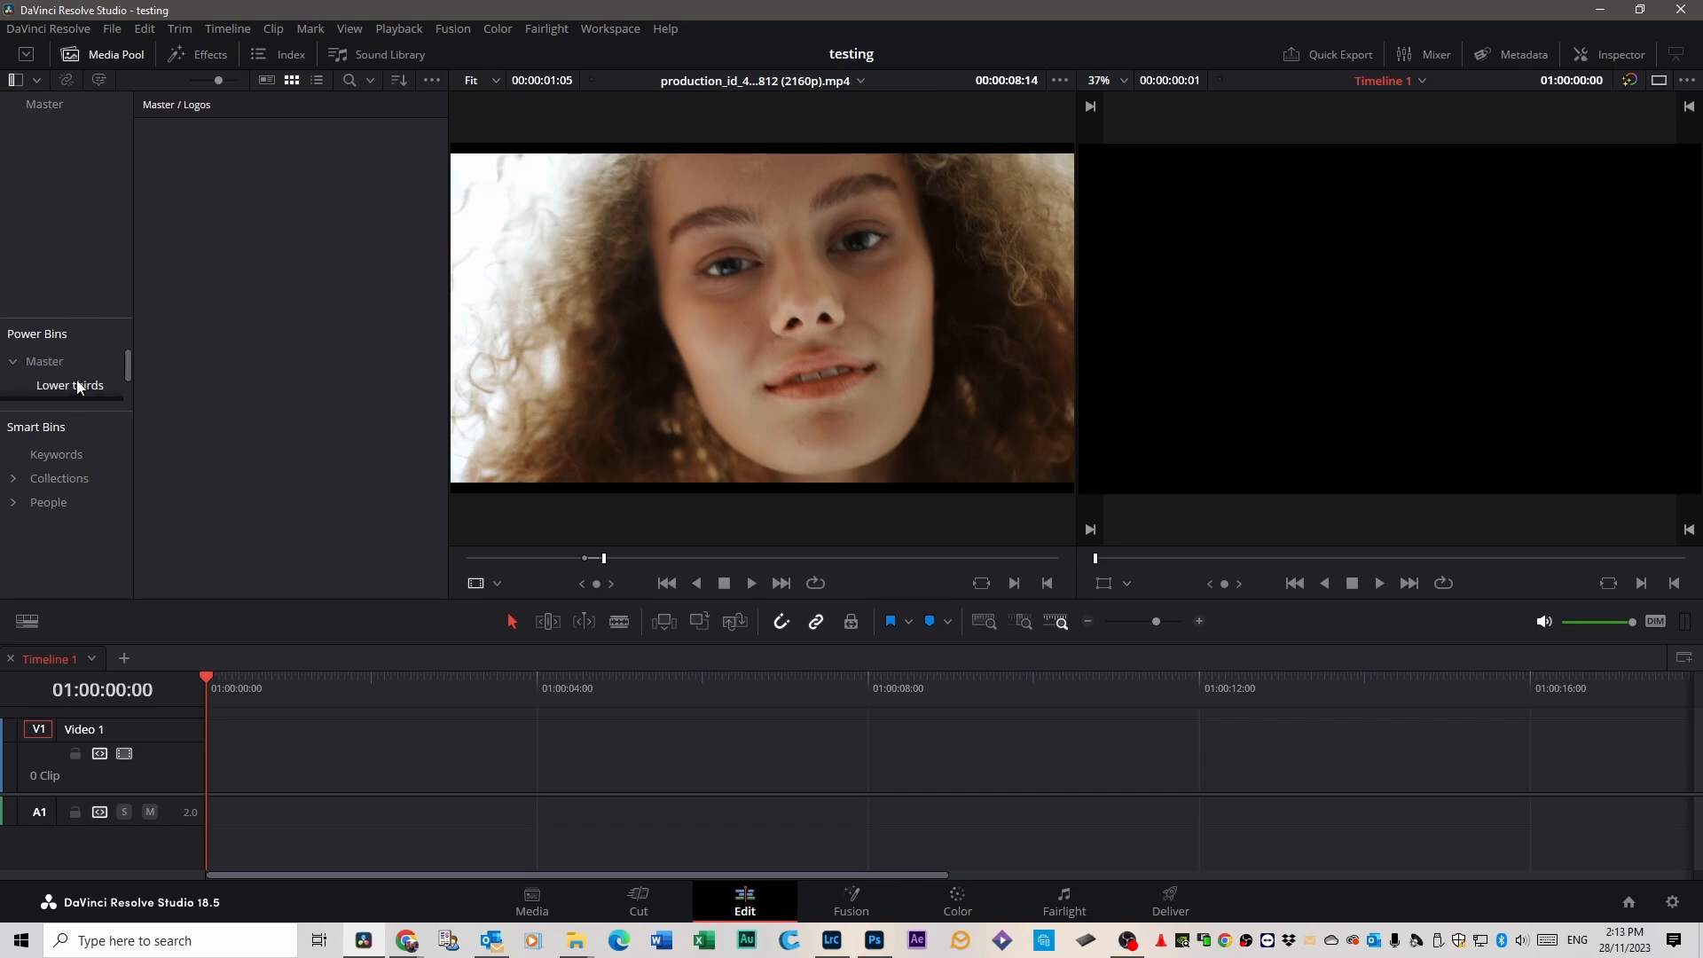
left_click(55, 362)
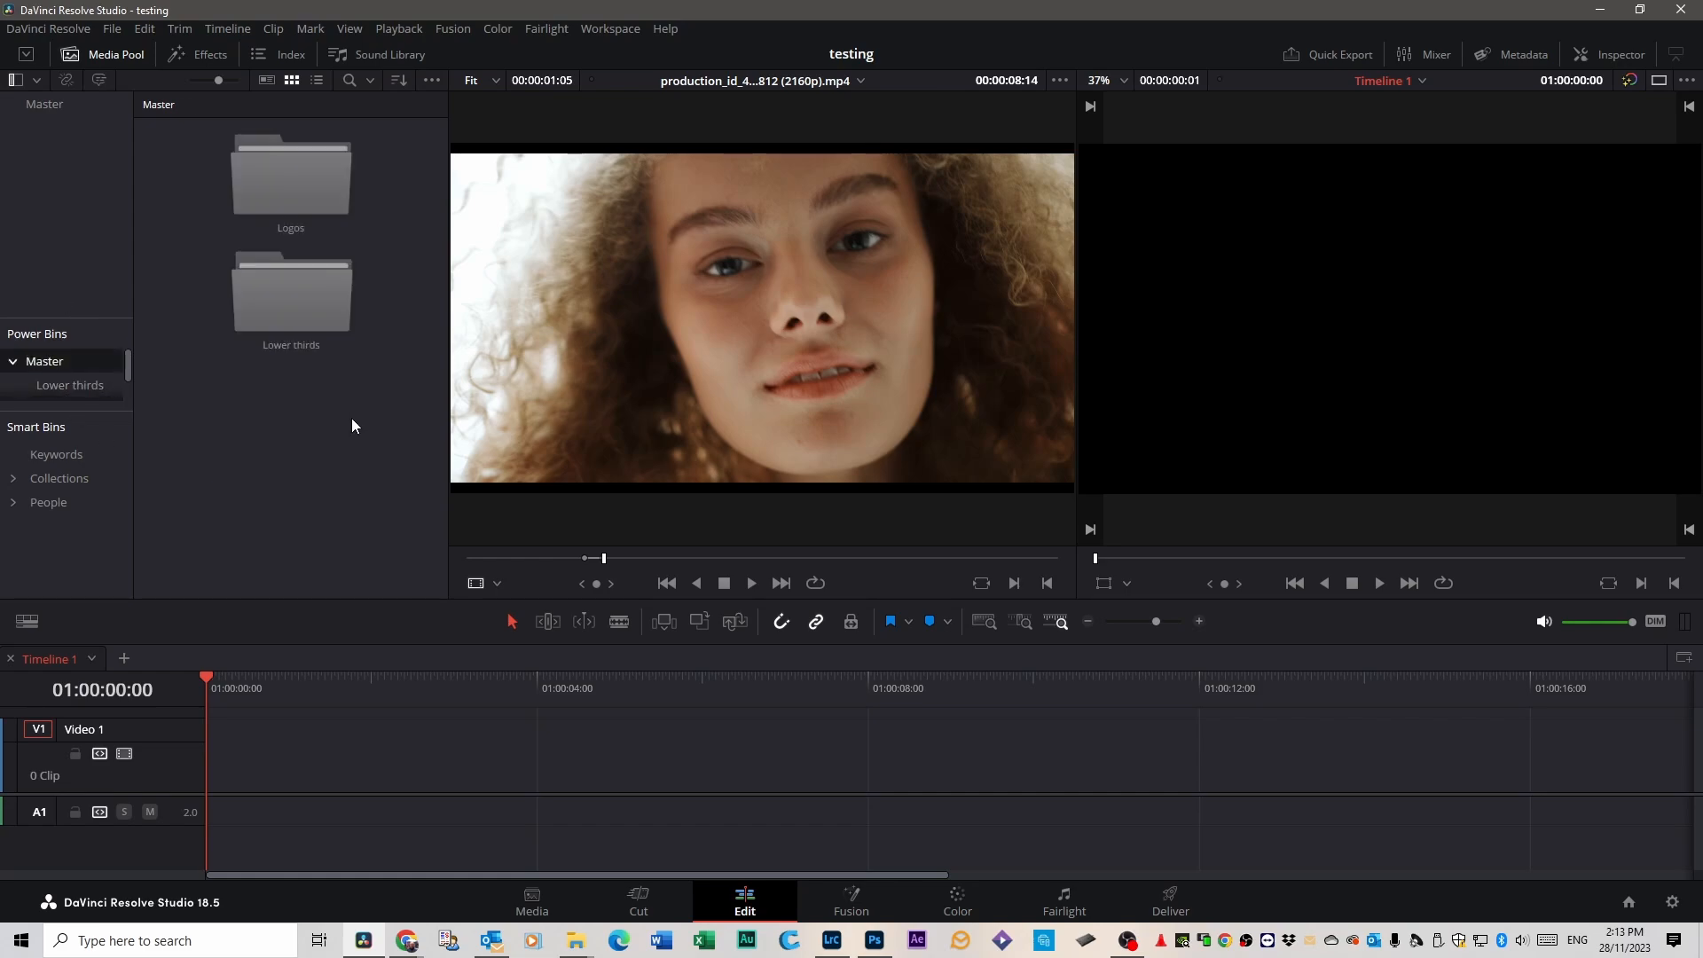
Look inside the Lower thirds power bin and return to its parent Master power bin.
left_click(55, 389)
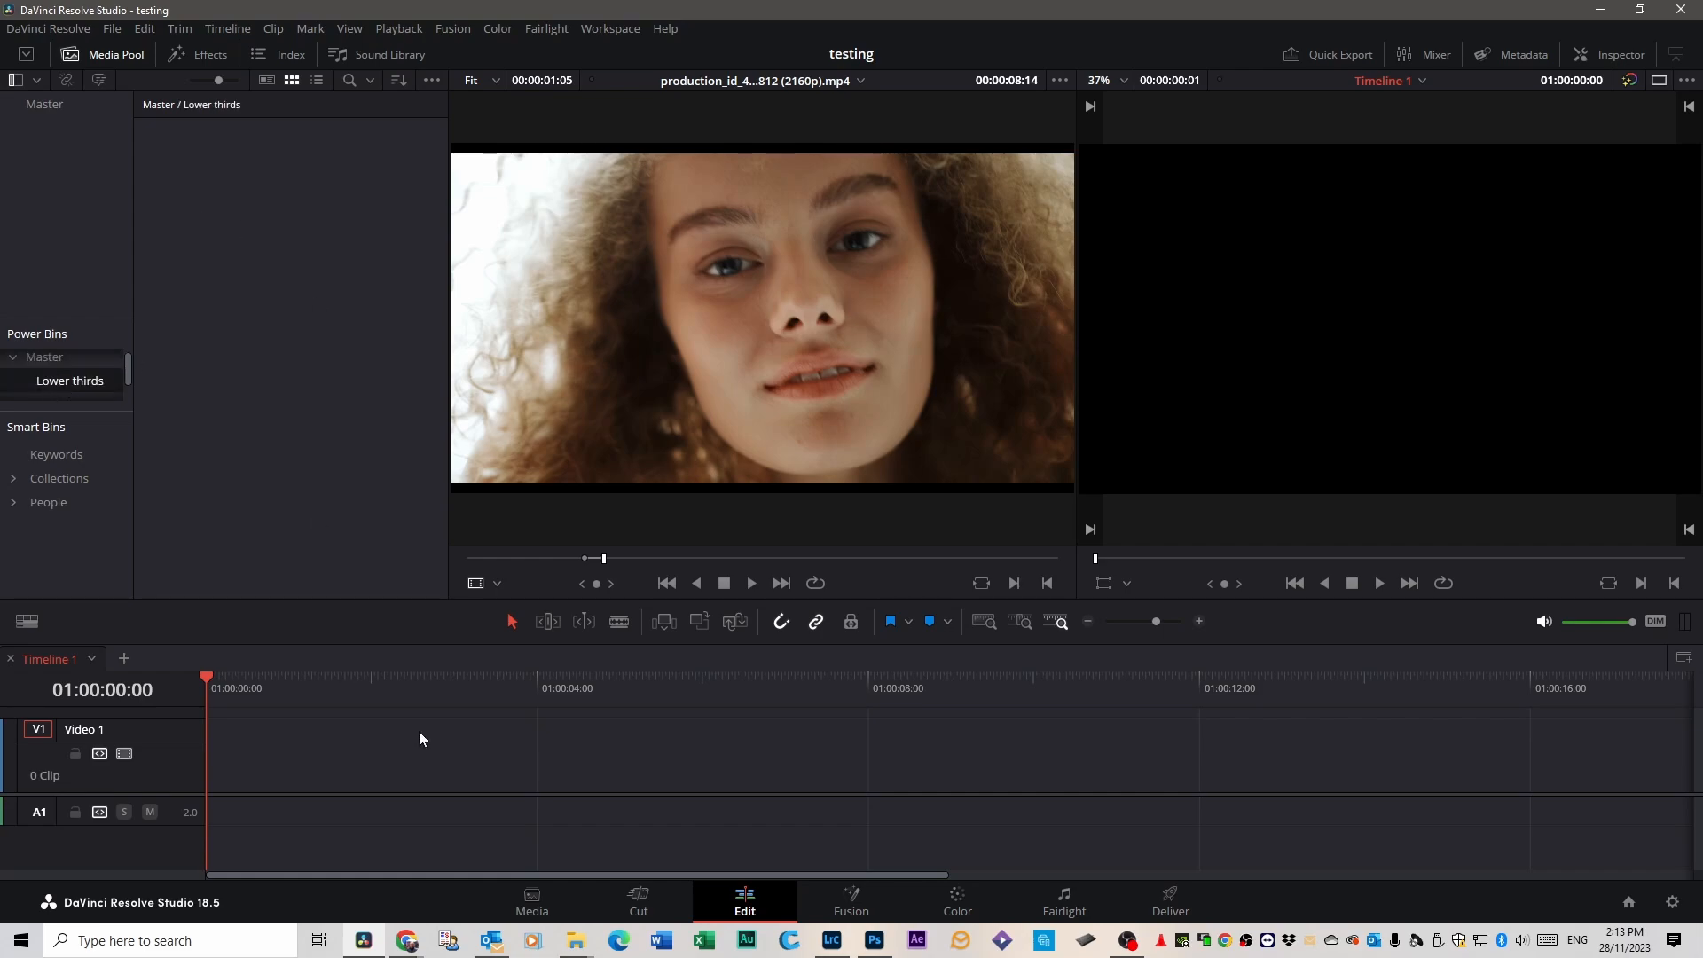
left_click(29, 357)
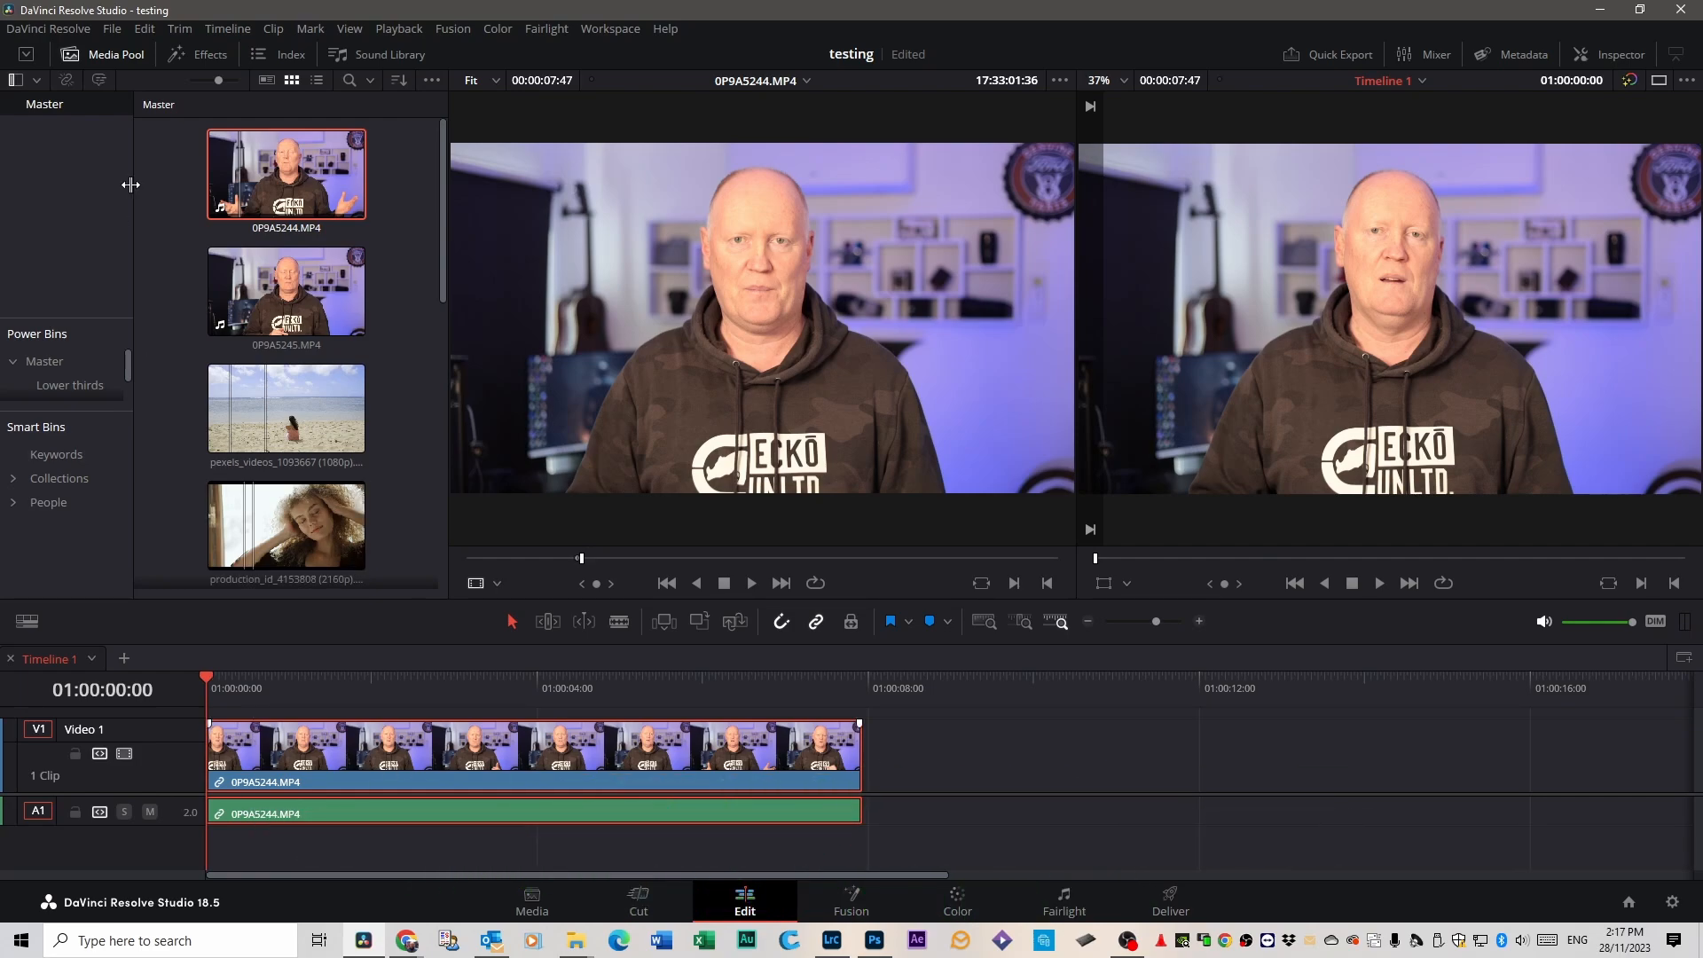
Create subtitles from the timeline's audio with automatic language, the Subtitle Default preset and single lines of at most 42 characters, and play them back.
left_click(228, 29)
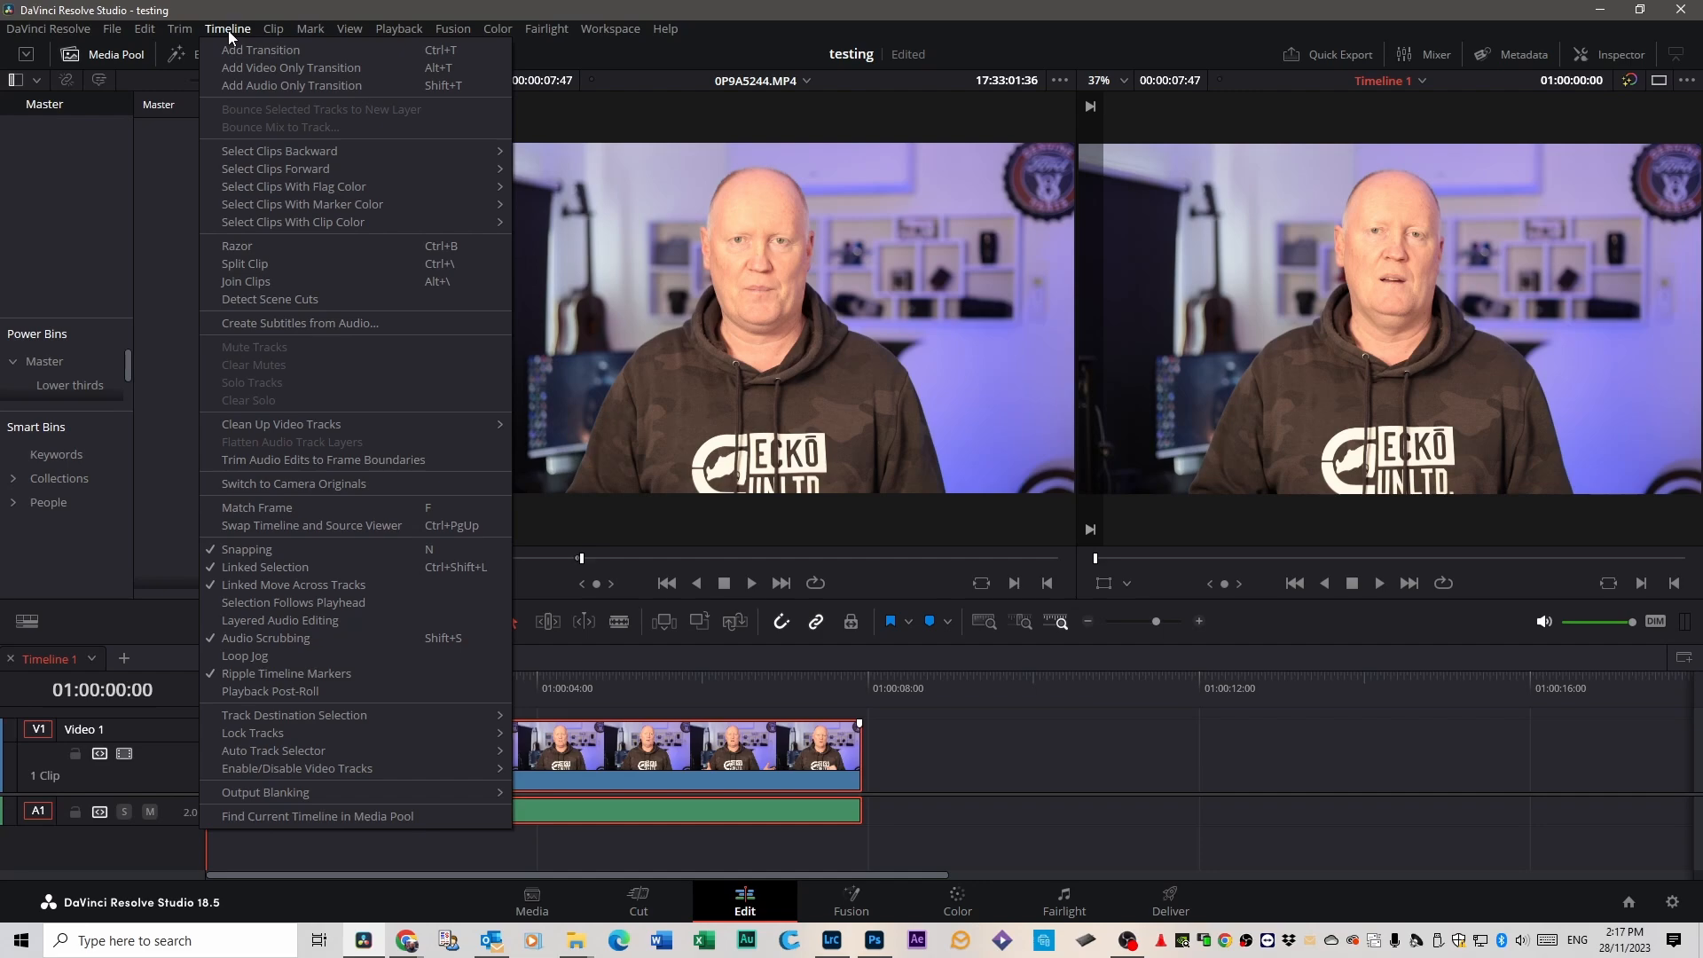
left_click(280, 325)
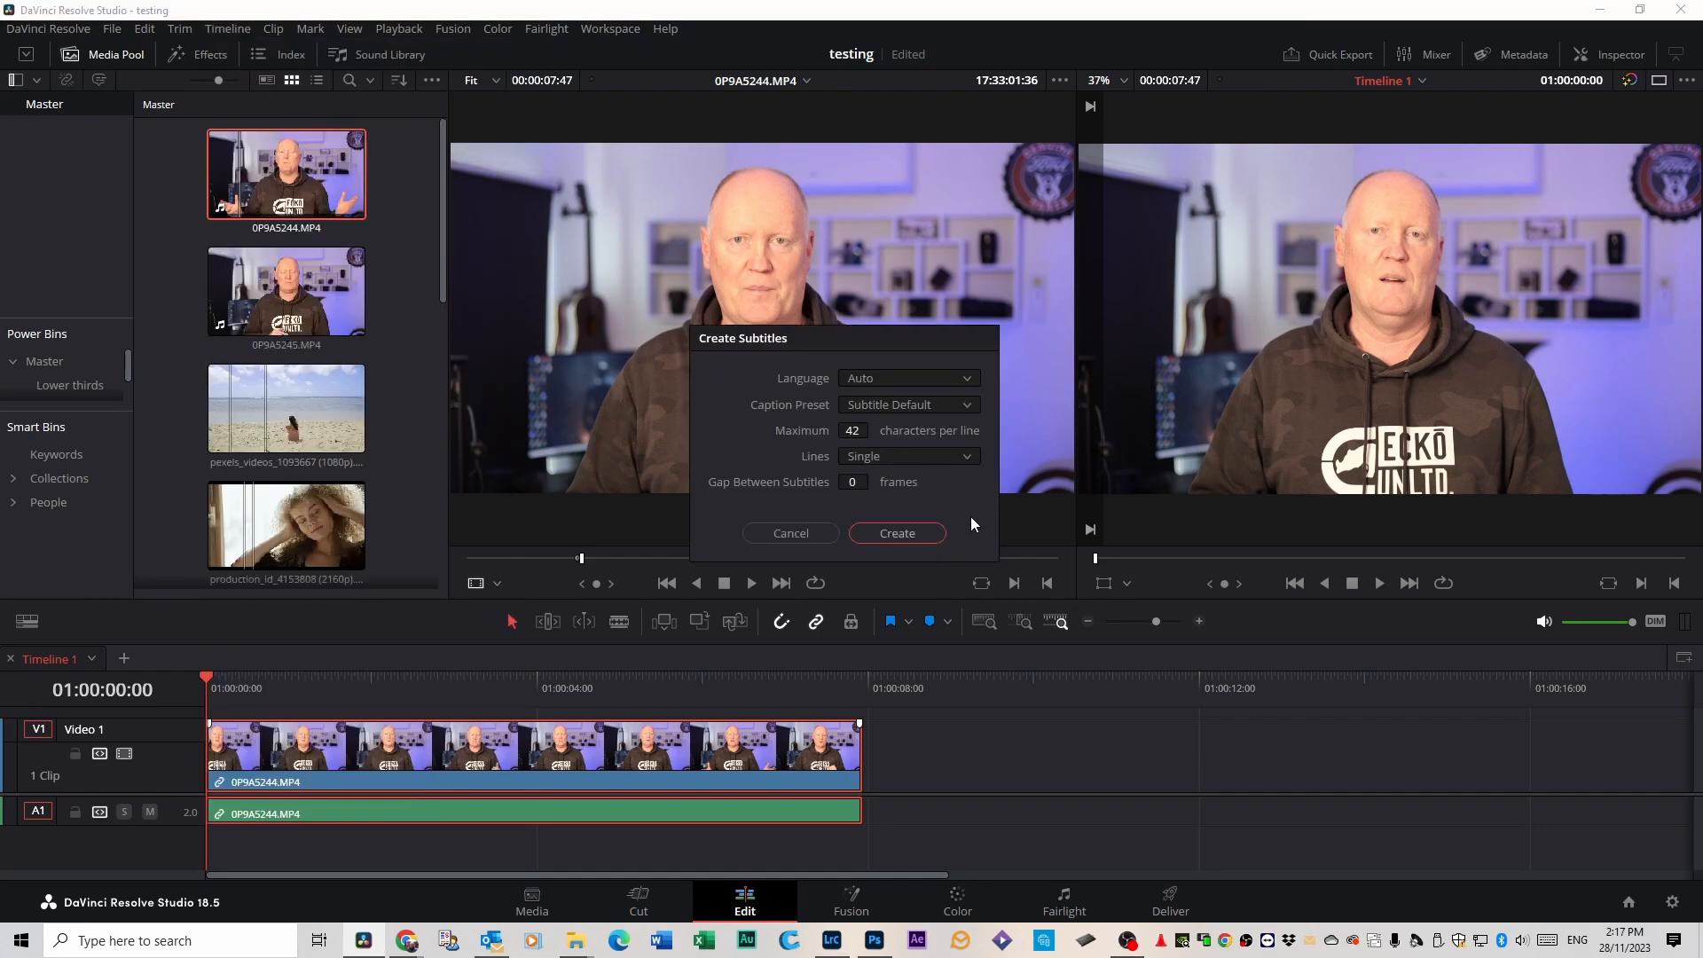
left_click(912, 532)
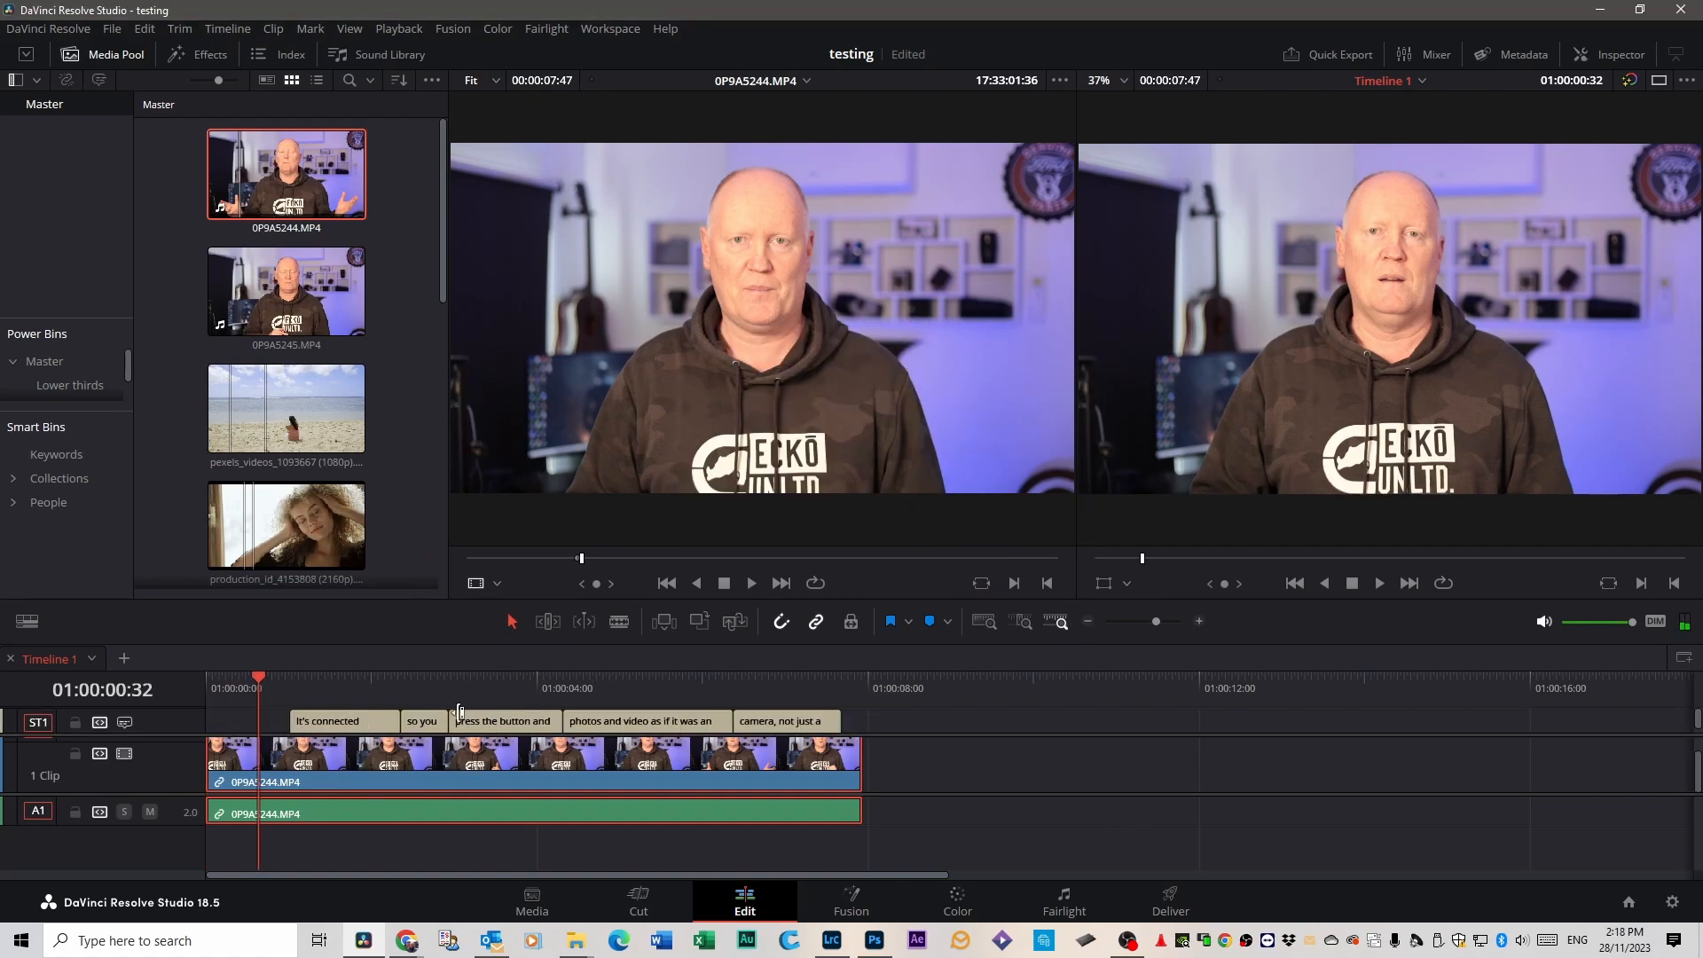
double_click(377, 707)
key("space")
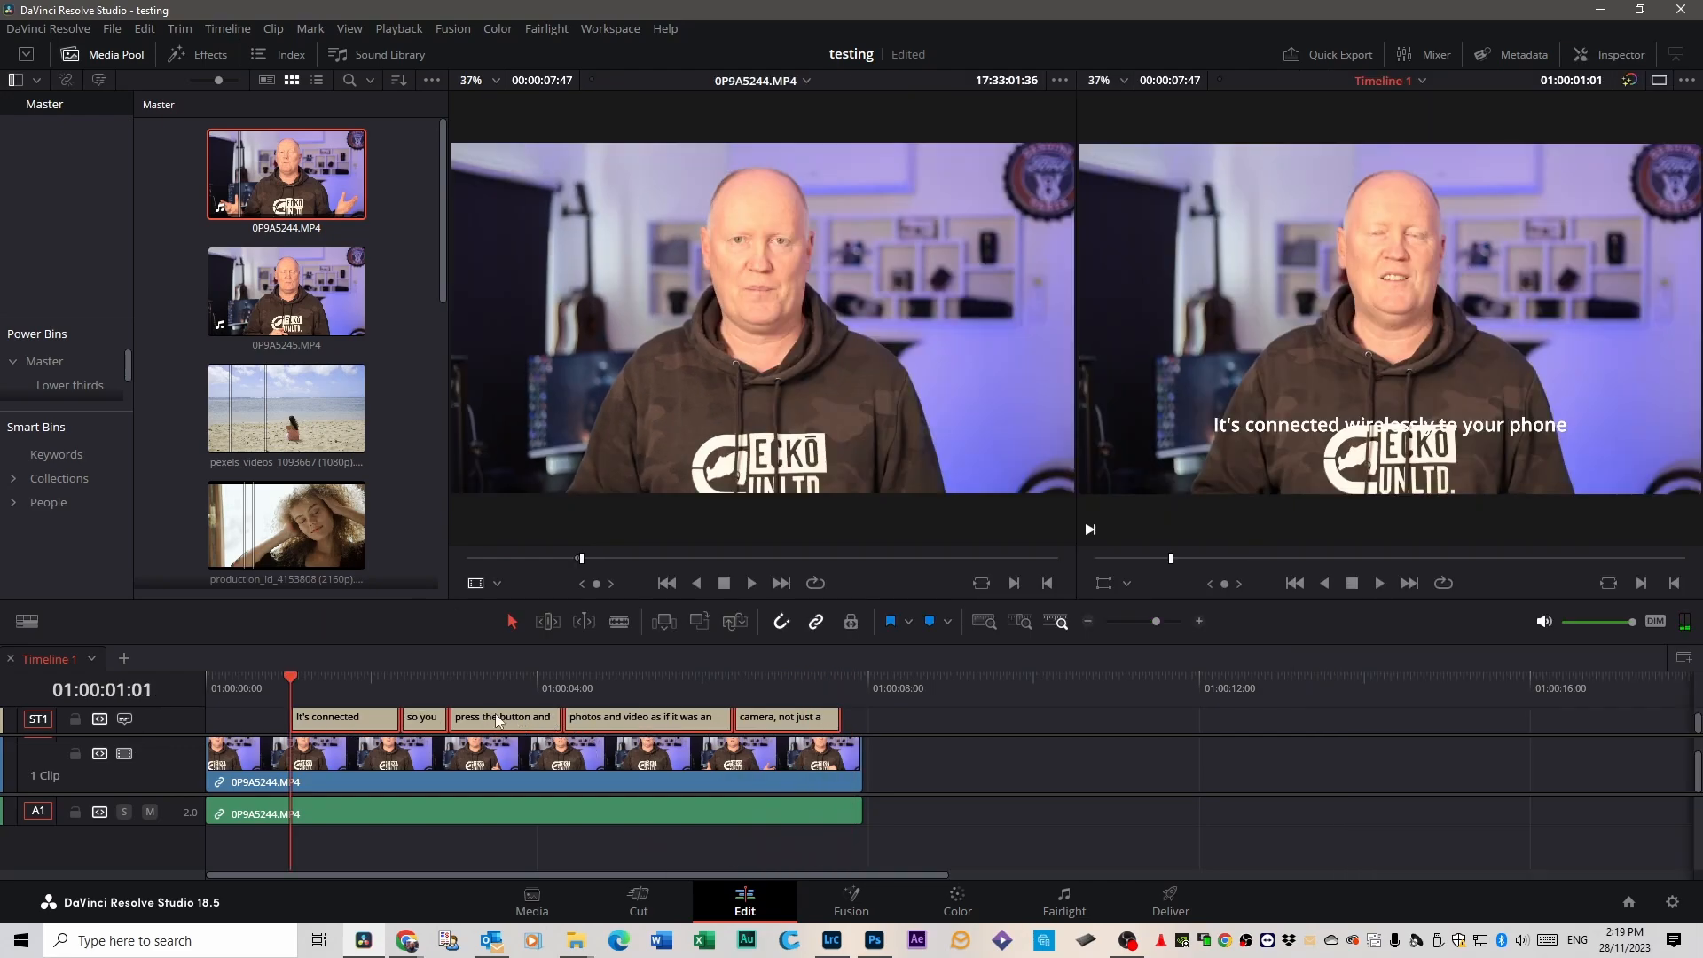
Style the whole subtitle track with bright green text (#00ff00), a larger font size and a line spacing of 39.
left_click(1612, 55)
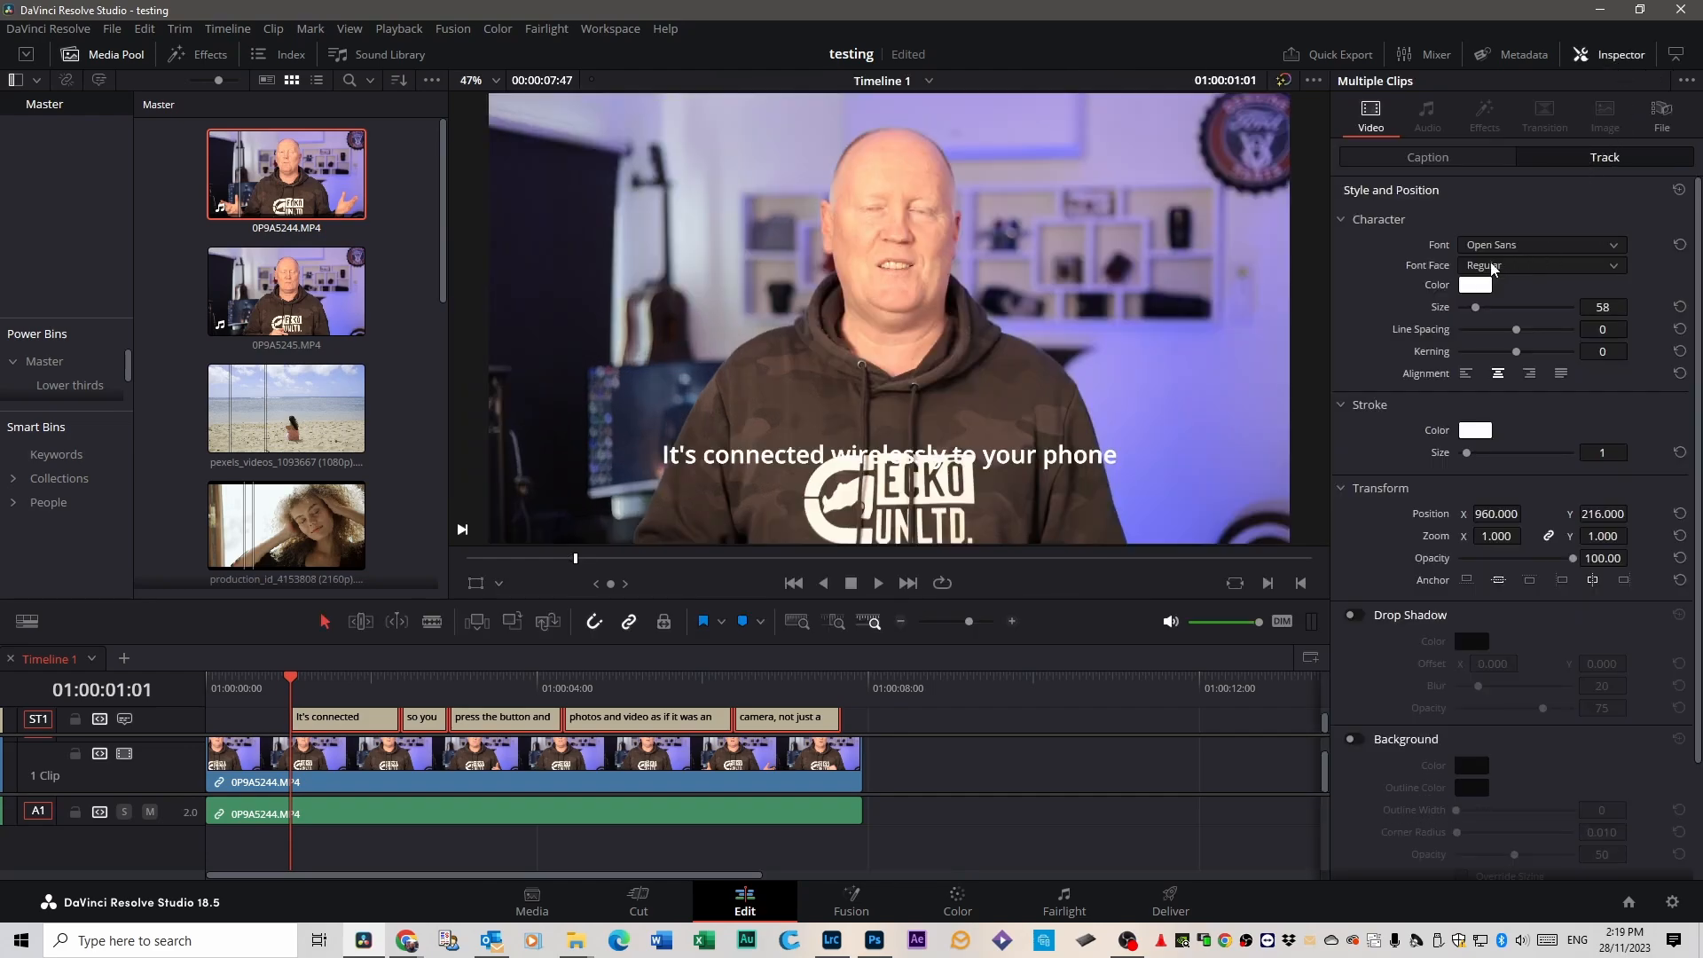
left_click(1473, 287)
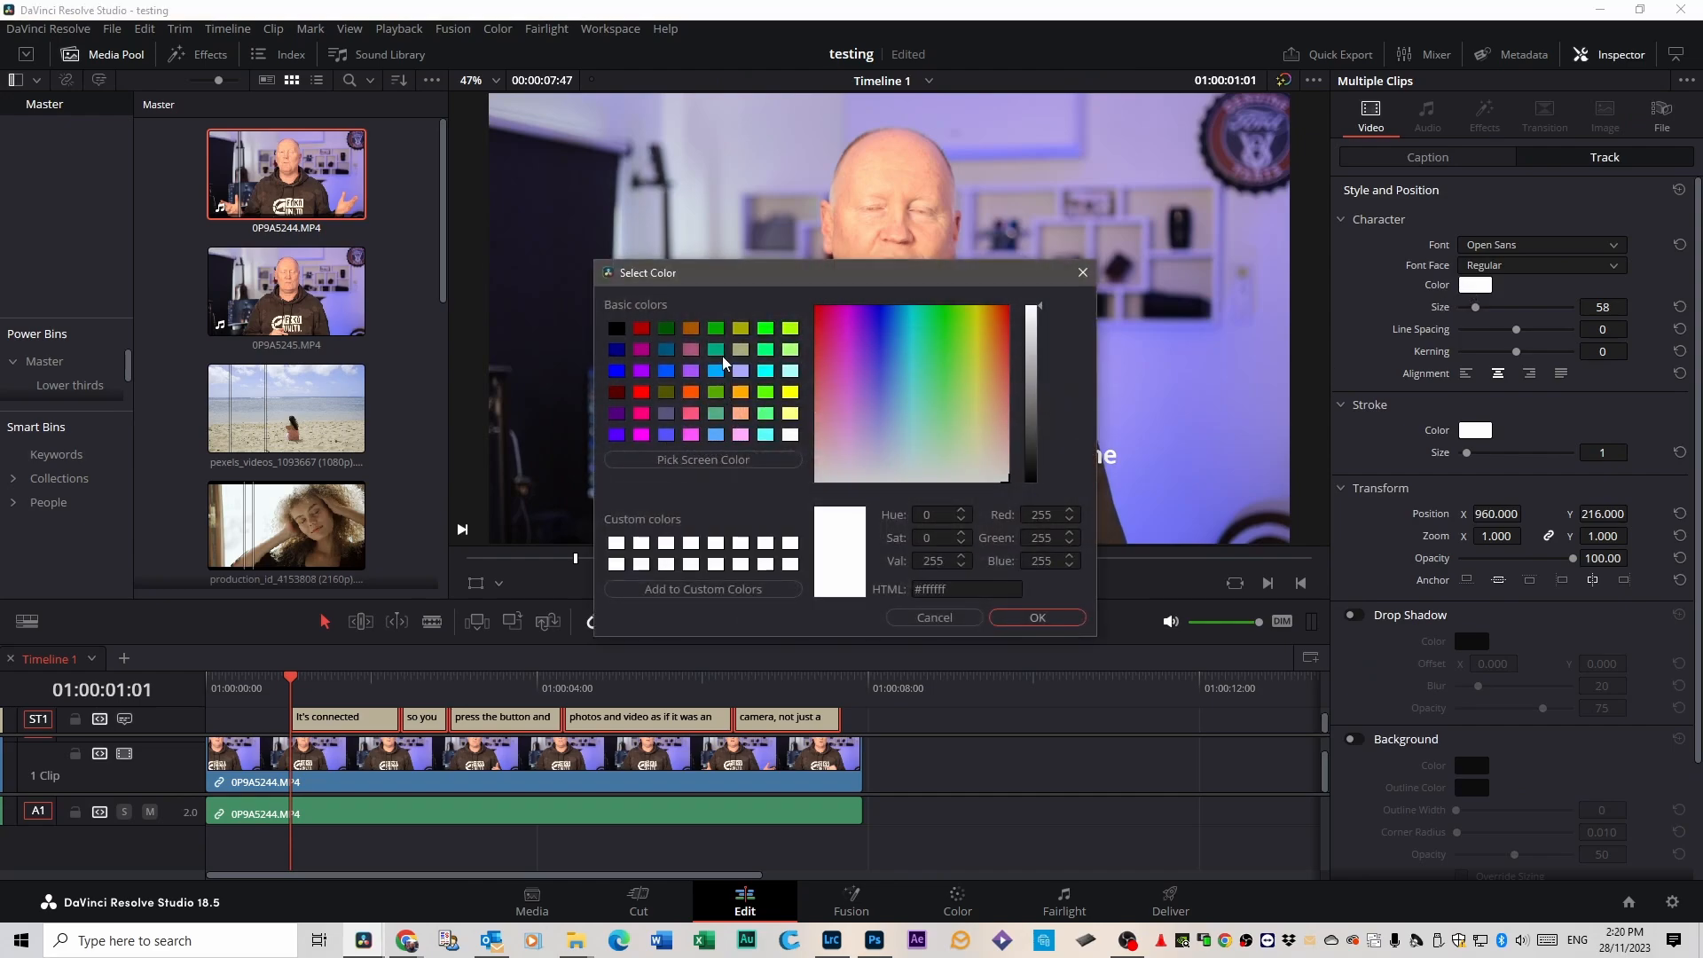
left_click(764, 330)
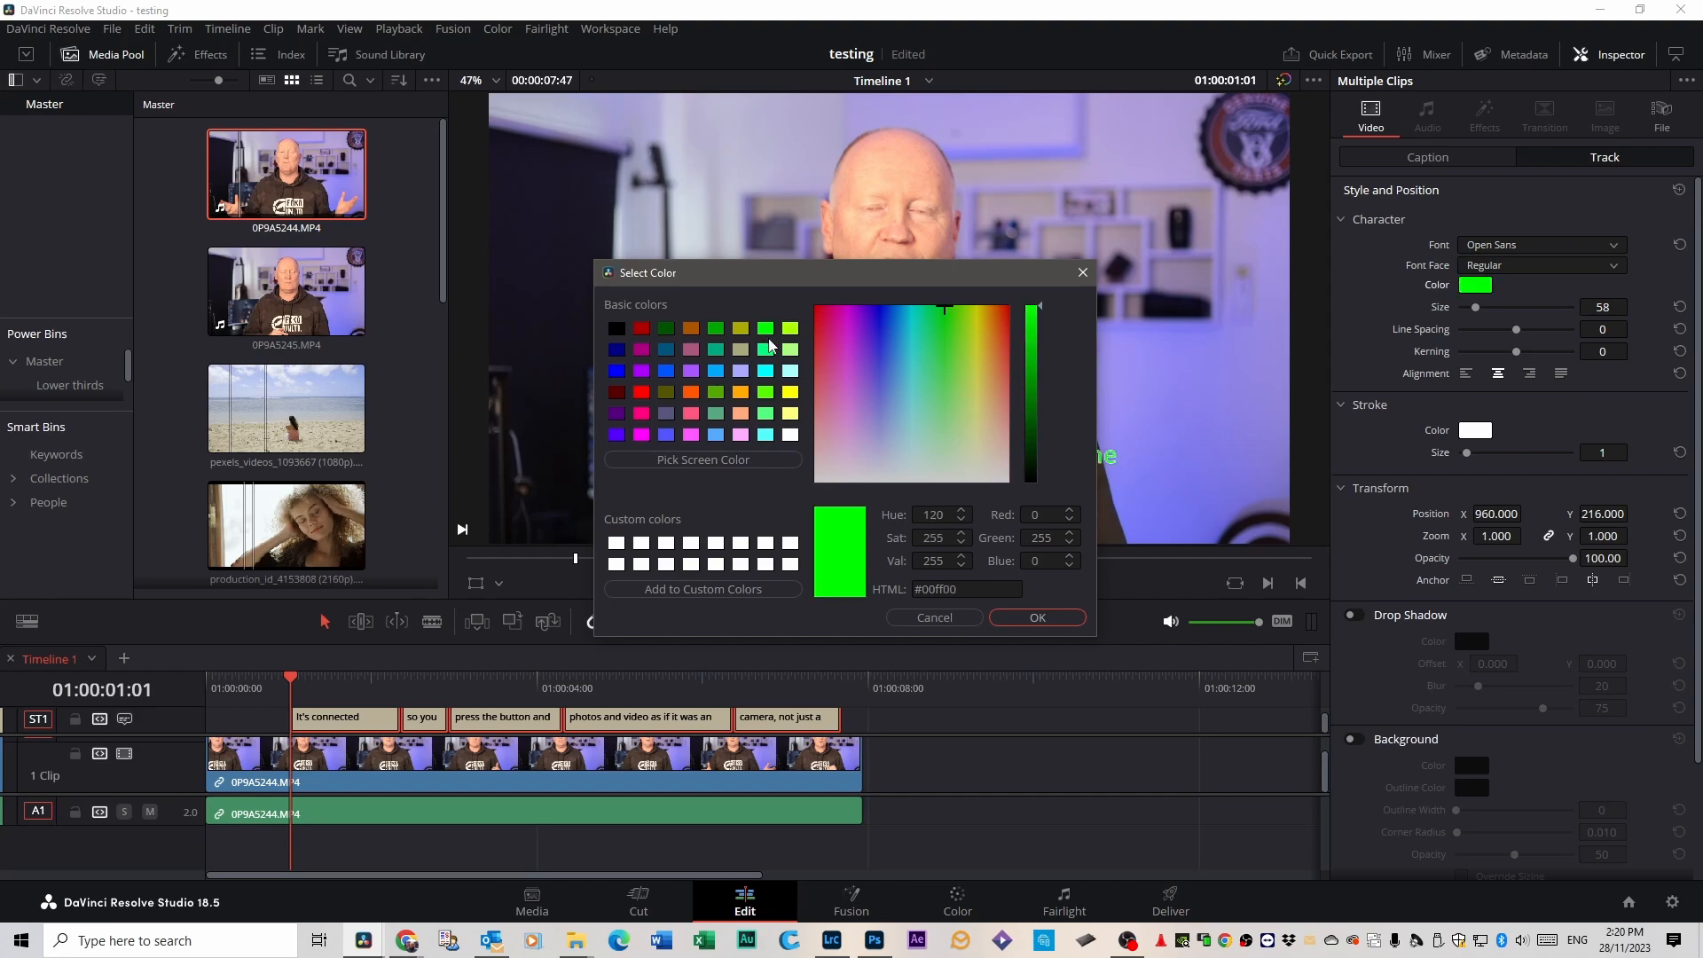
left_click(1037, 618)
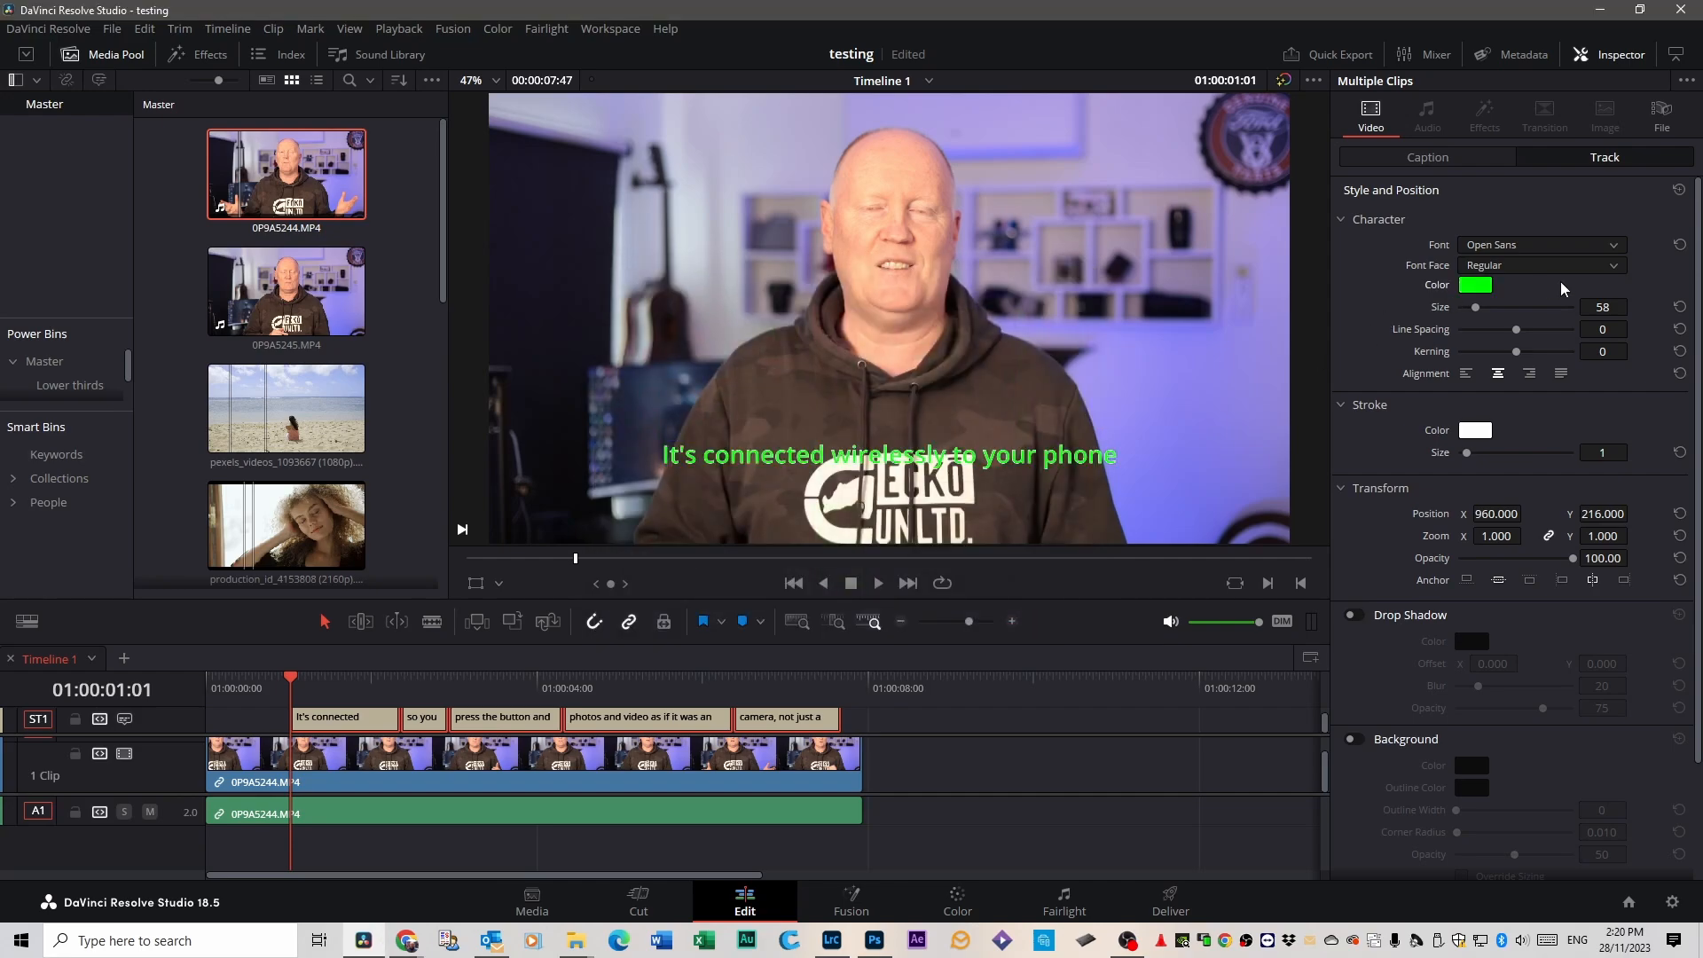
left_click_drag(1477, 307, 1541, 332)
Try a black drop shadow with a blur of 1 on the subtitle track.
scroll(1367, 480, "down", 3)
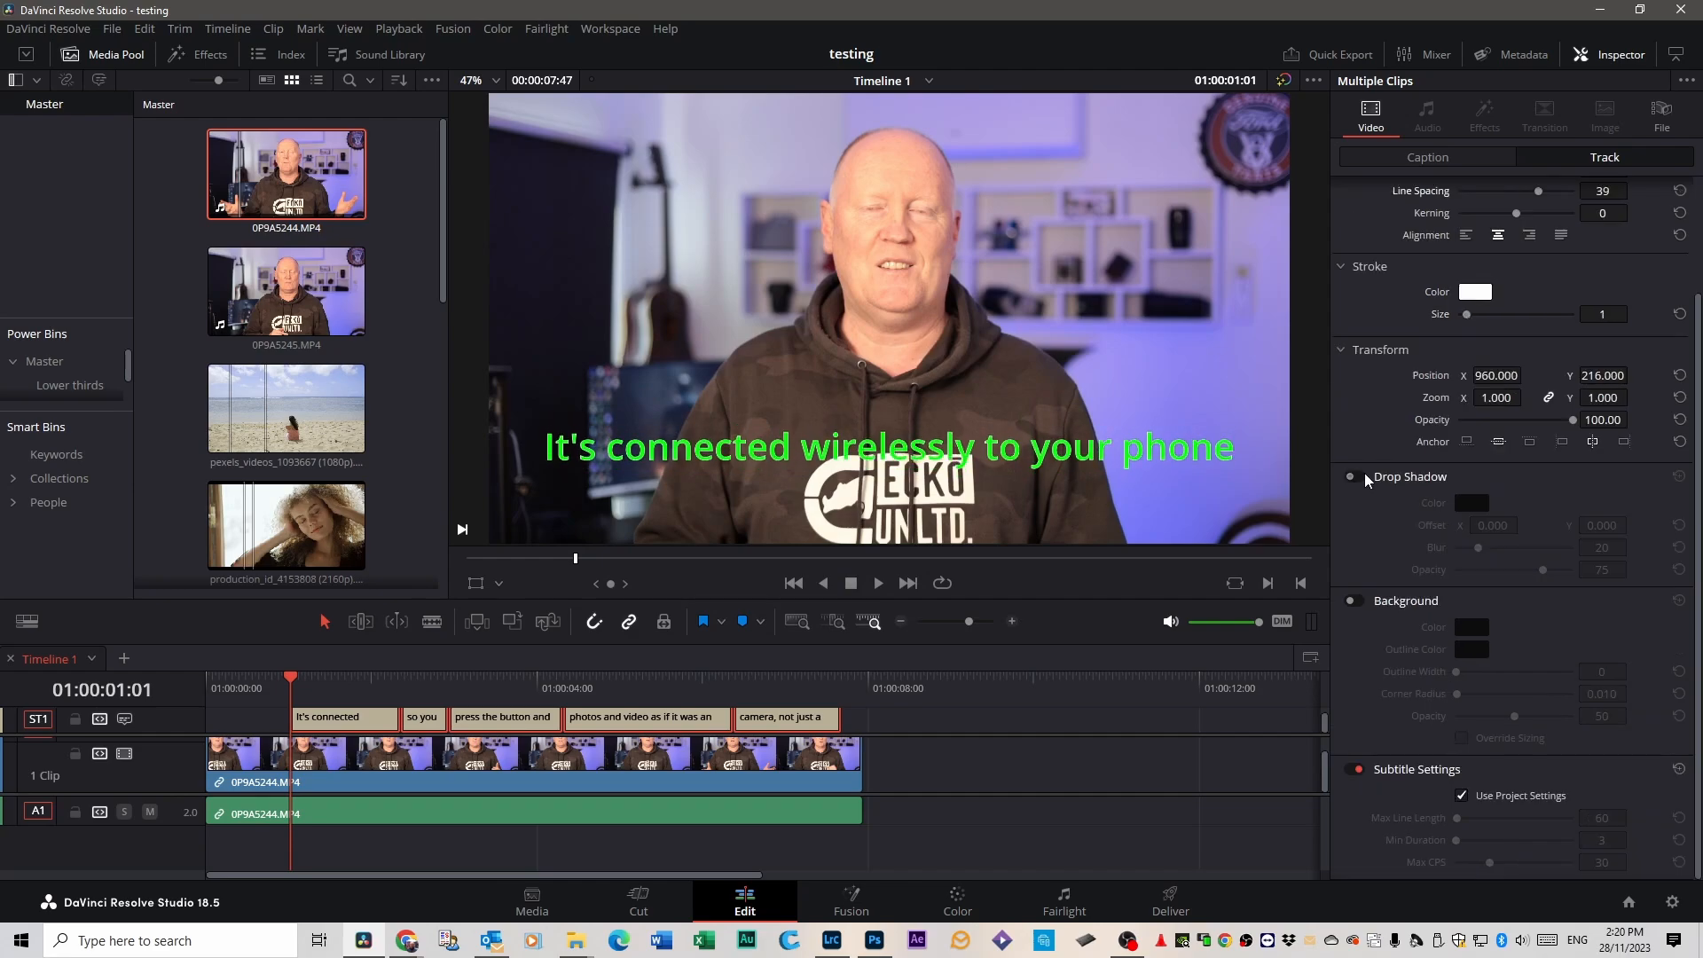
left_click(1357, 477)
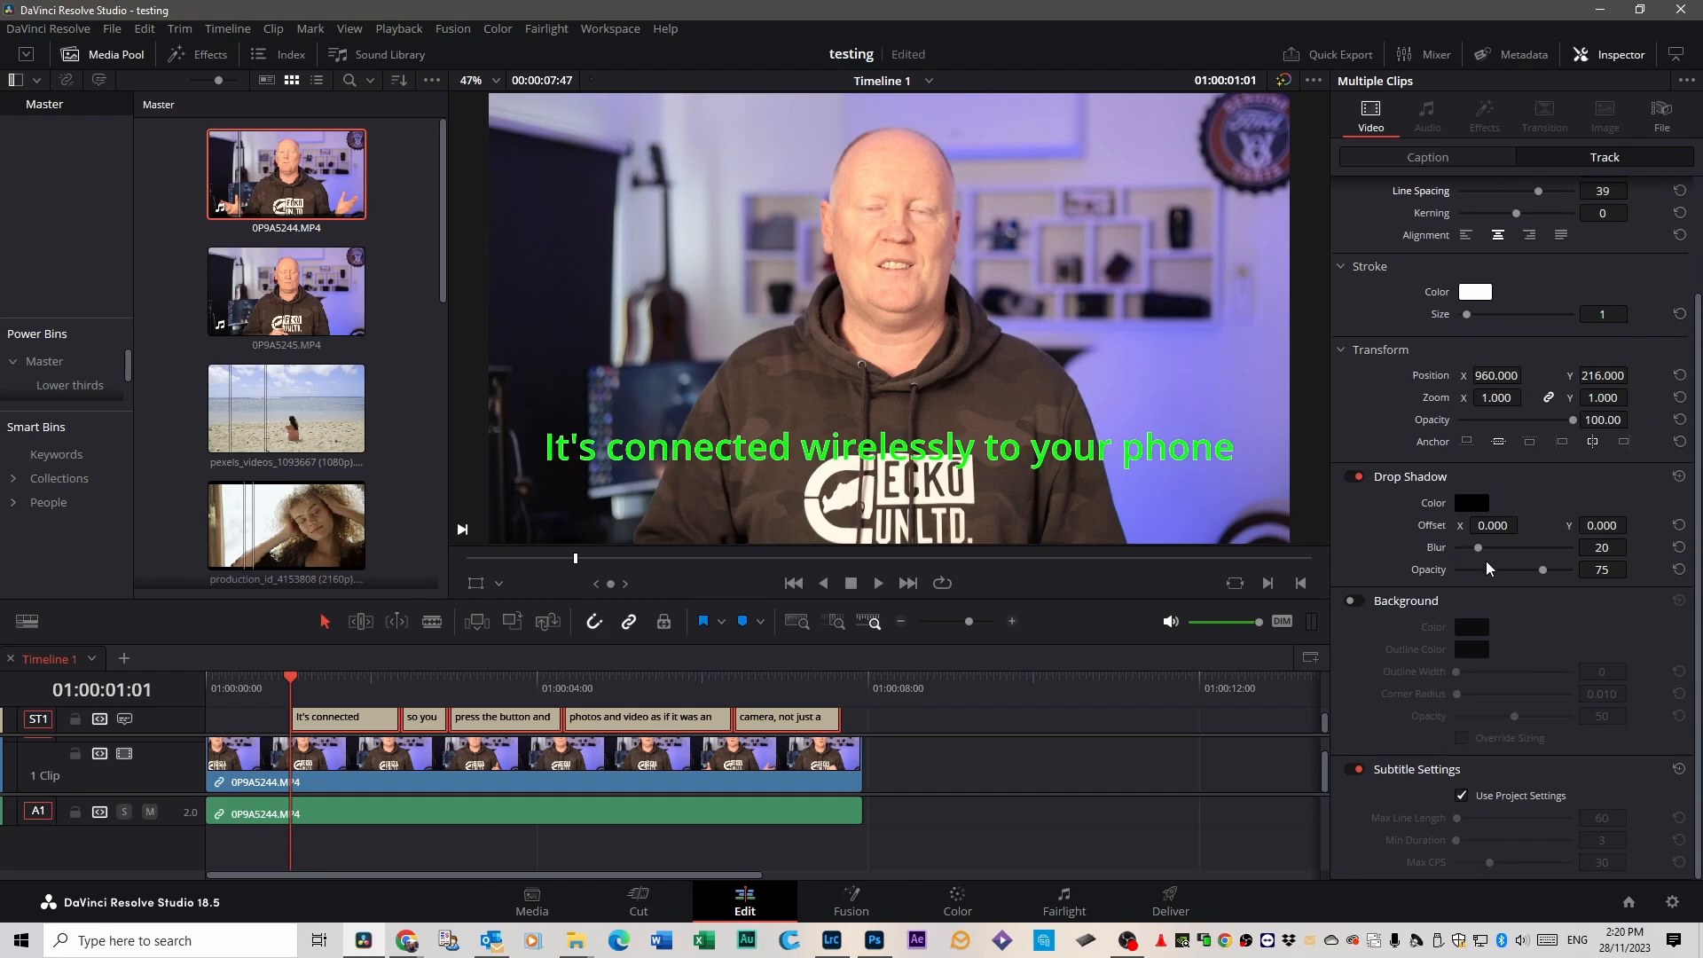
mouse_move(1478, 549)
left_mouse_down()
mouse_move(1535, 549)
mouse_move(1453, 550)
left_mouse_up()
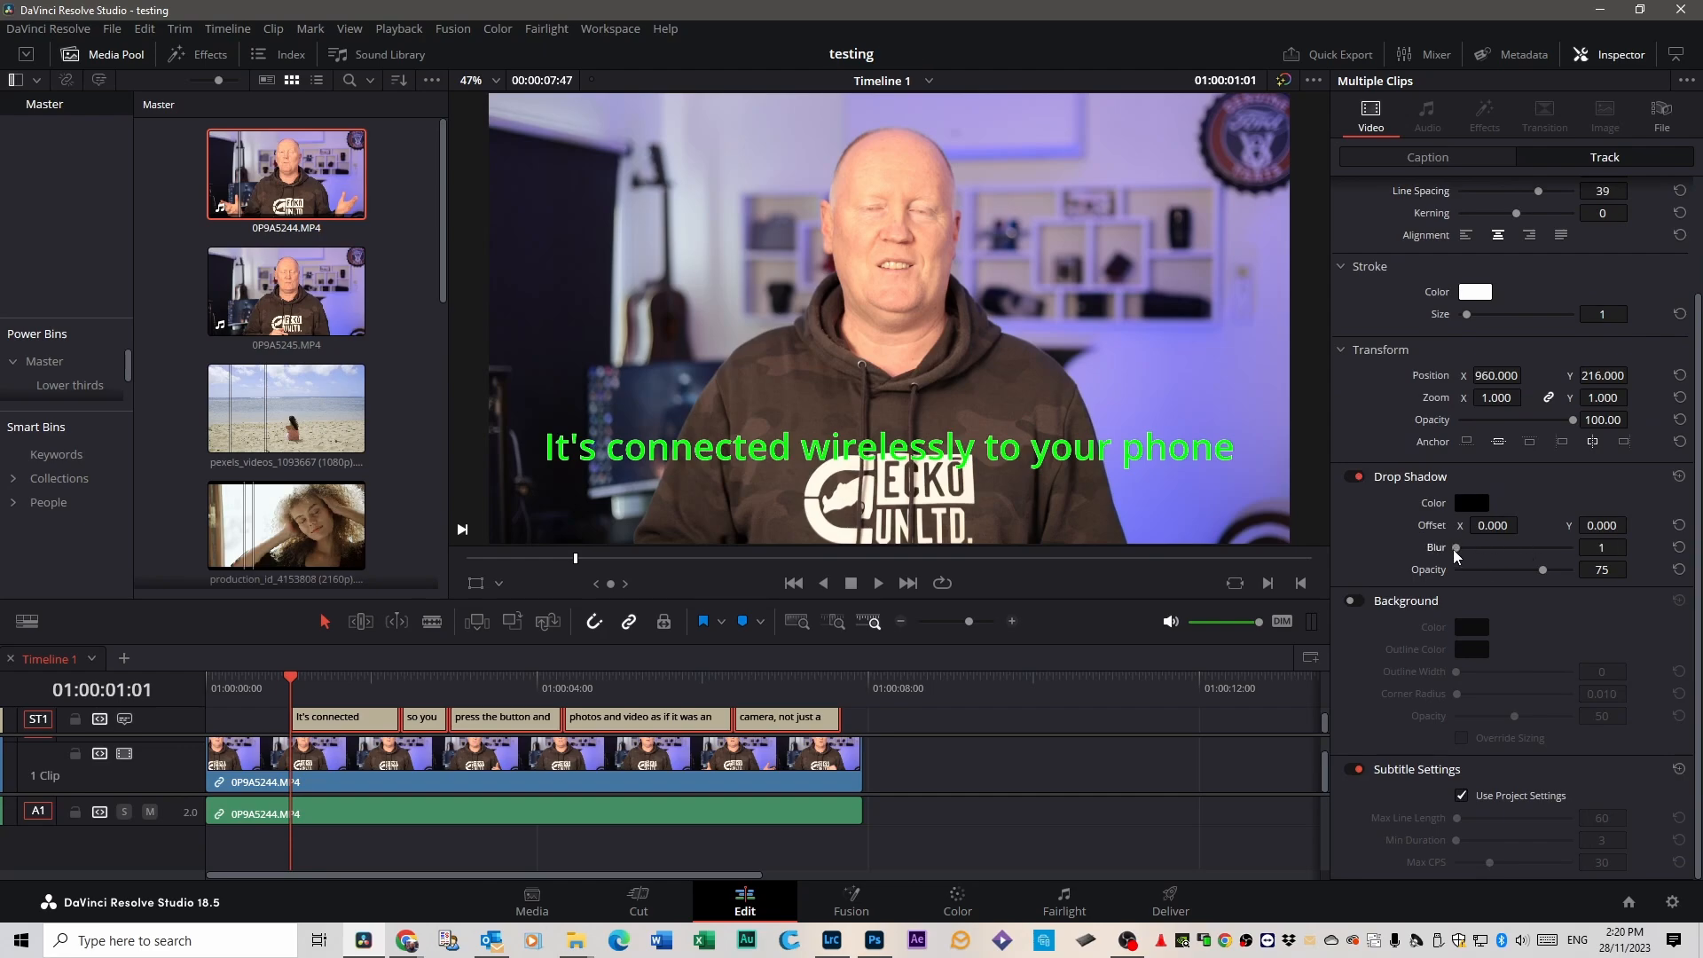
left_click(1356, 479)
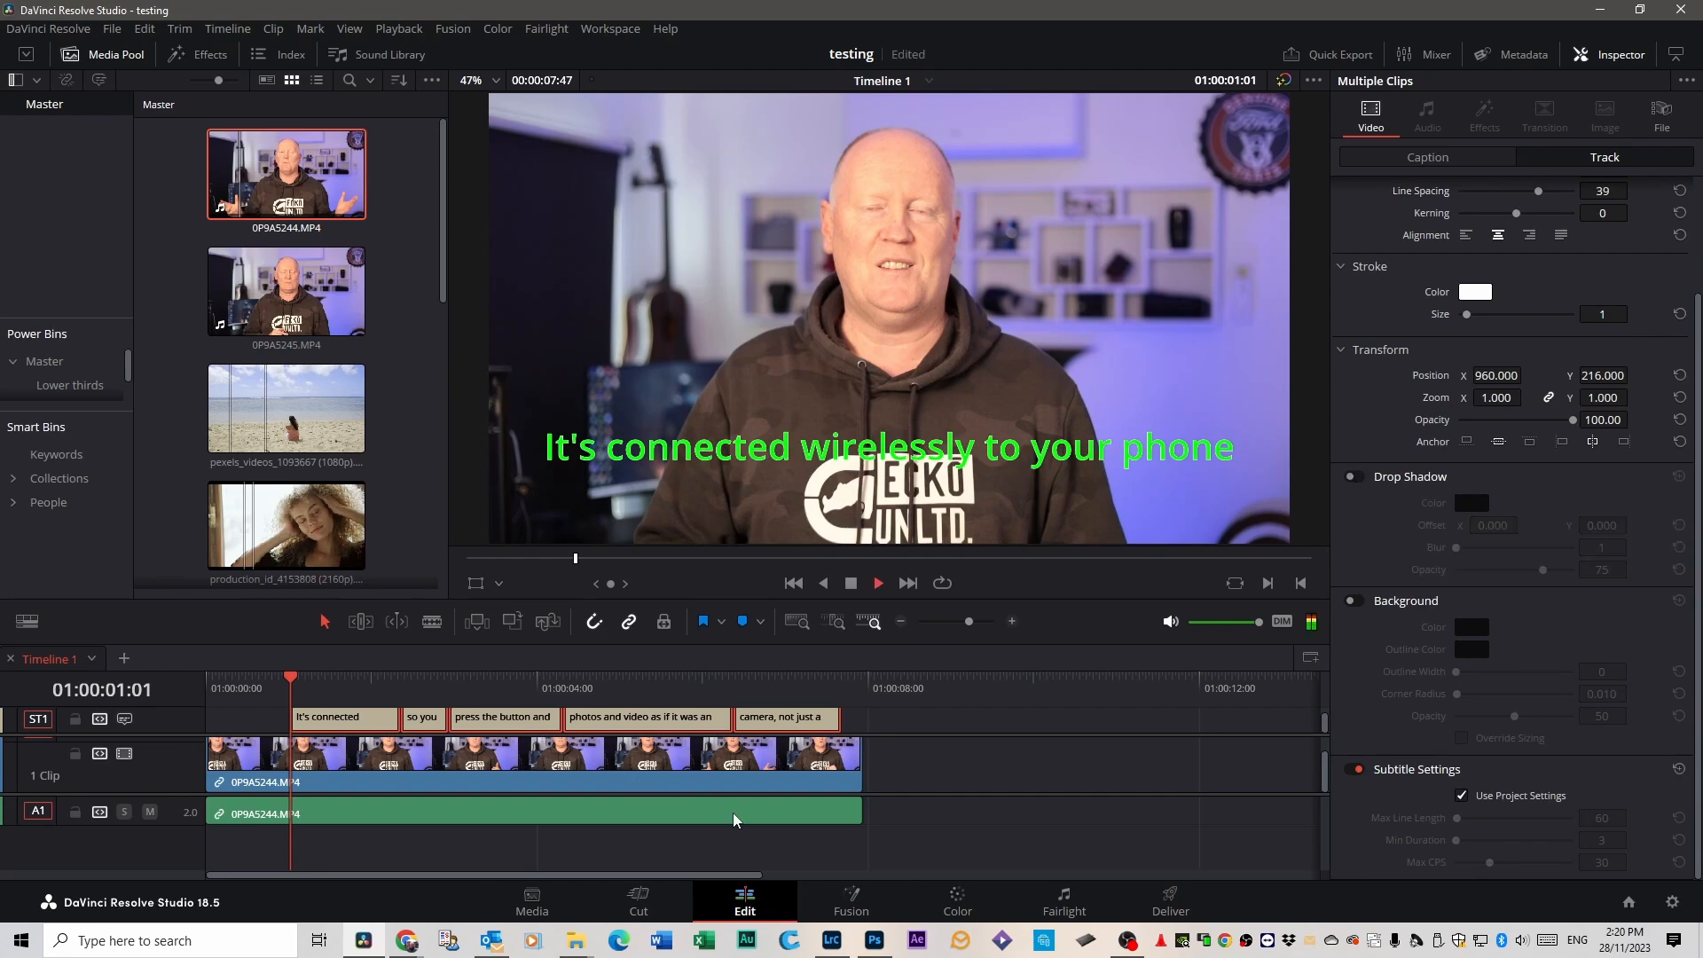
Play back the restyled subtitles and move back to the first caption on the timeline.
key("space")
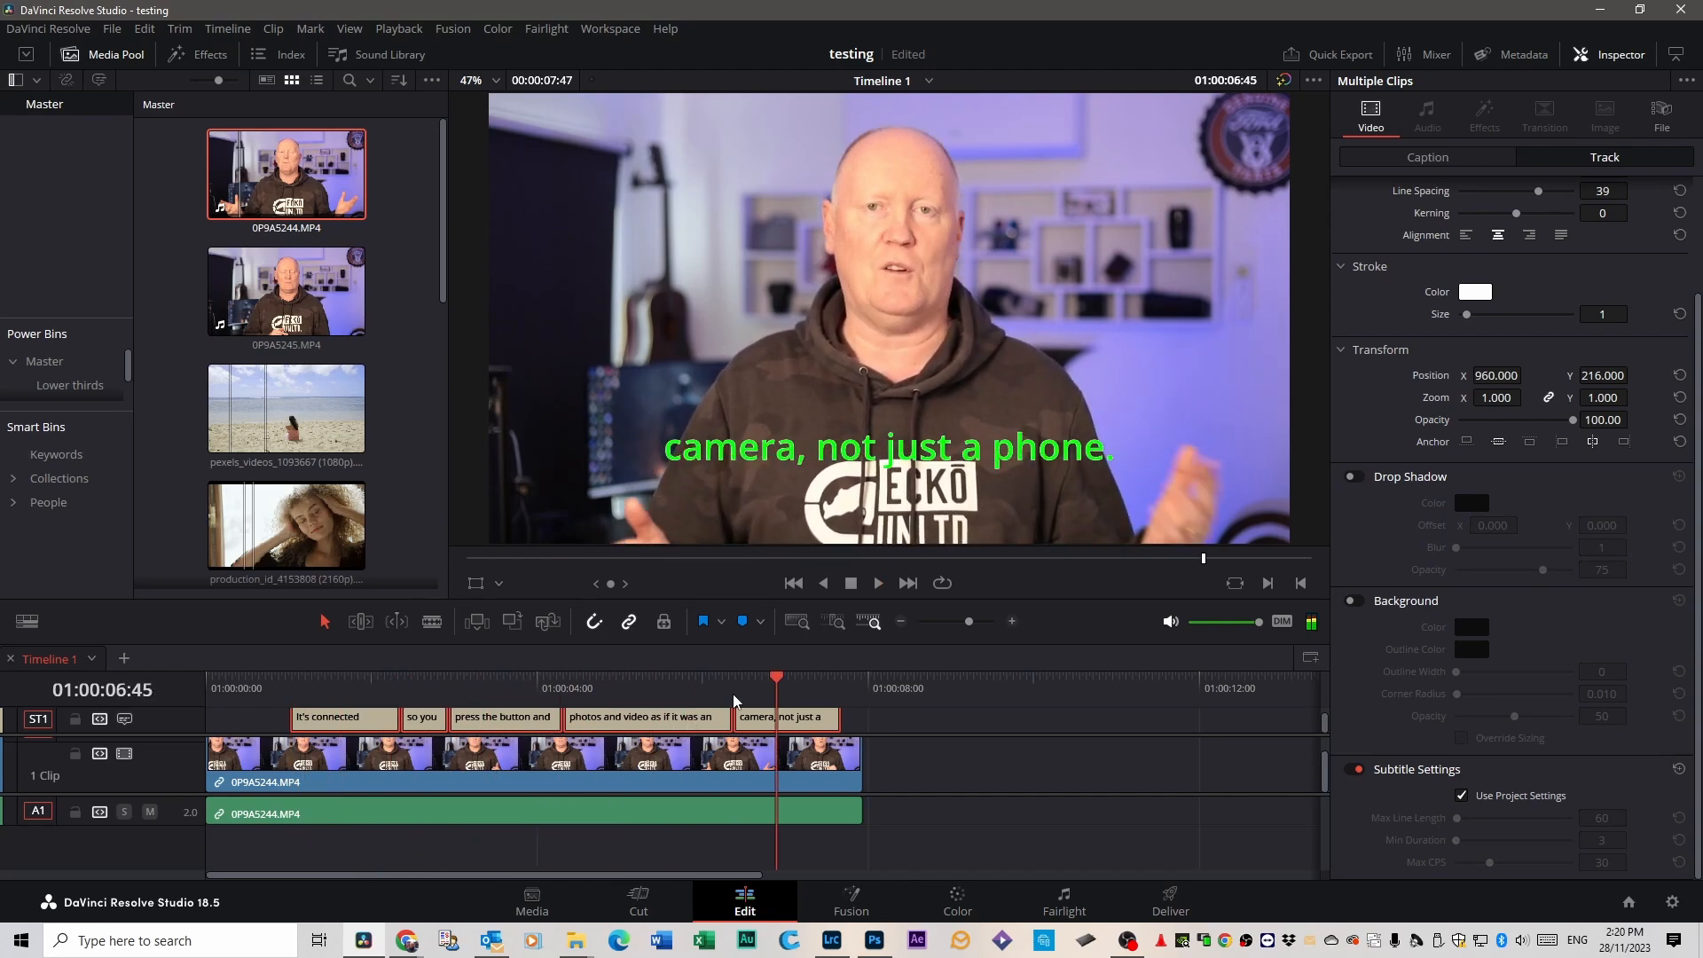
left_click_drag(780, 679, 361, 688)
left_click(257, 724)
left_click(306, 720)
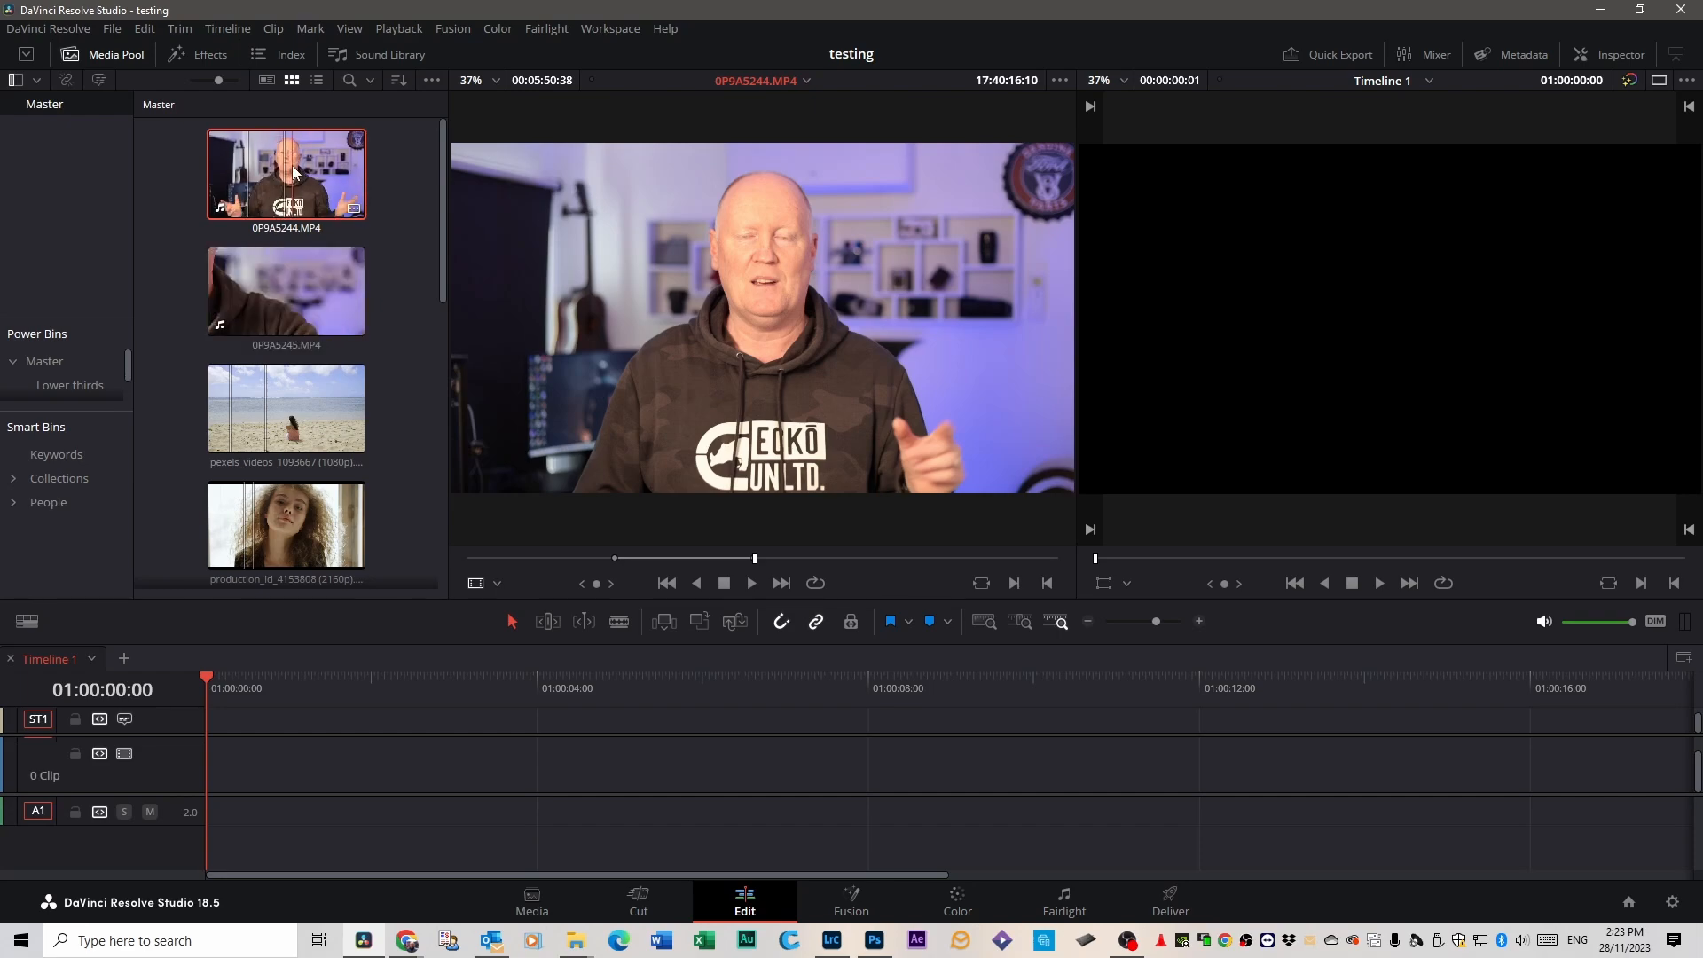
Open the transcription of 0P9A5244.MP4 and create a subclip from the passage about the food grade stainless steel inside and ABS plastic outside.
left_click(99, 81)
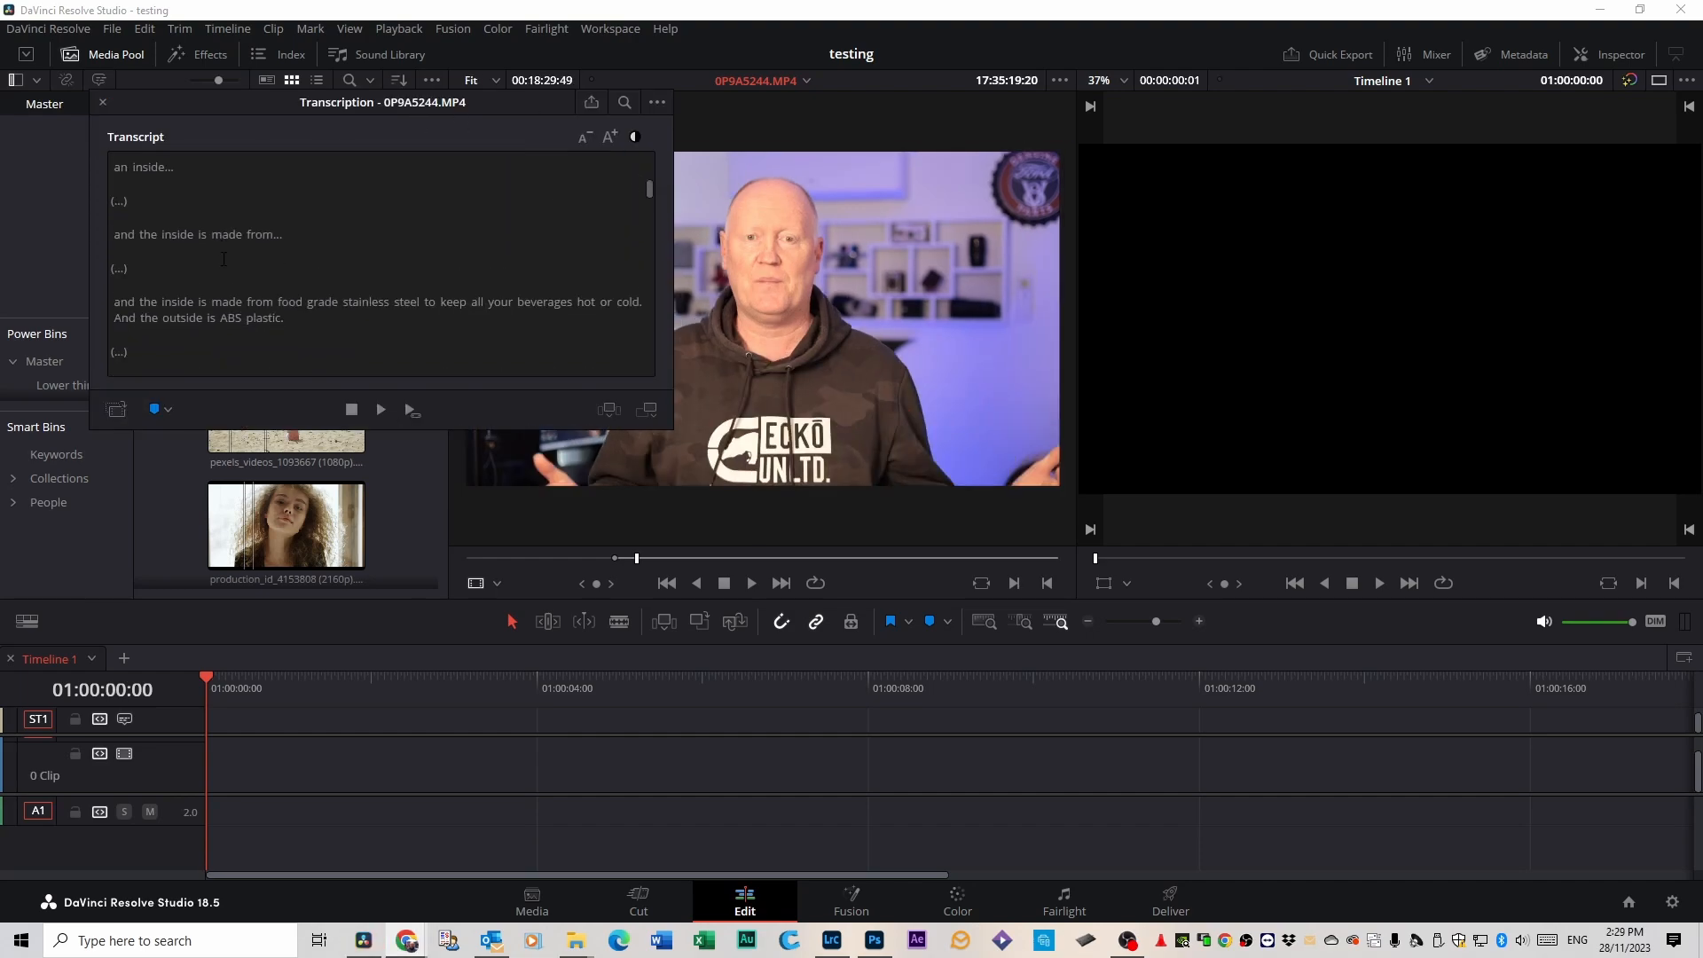
scroll(223, 259, "down", 3)
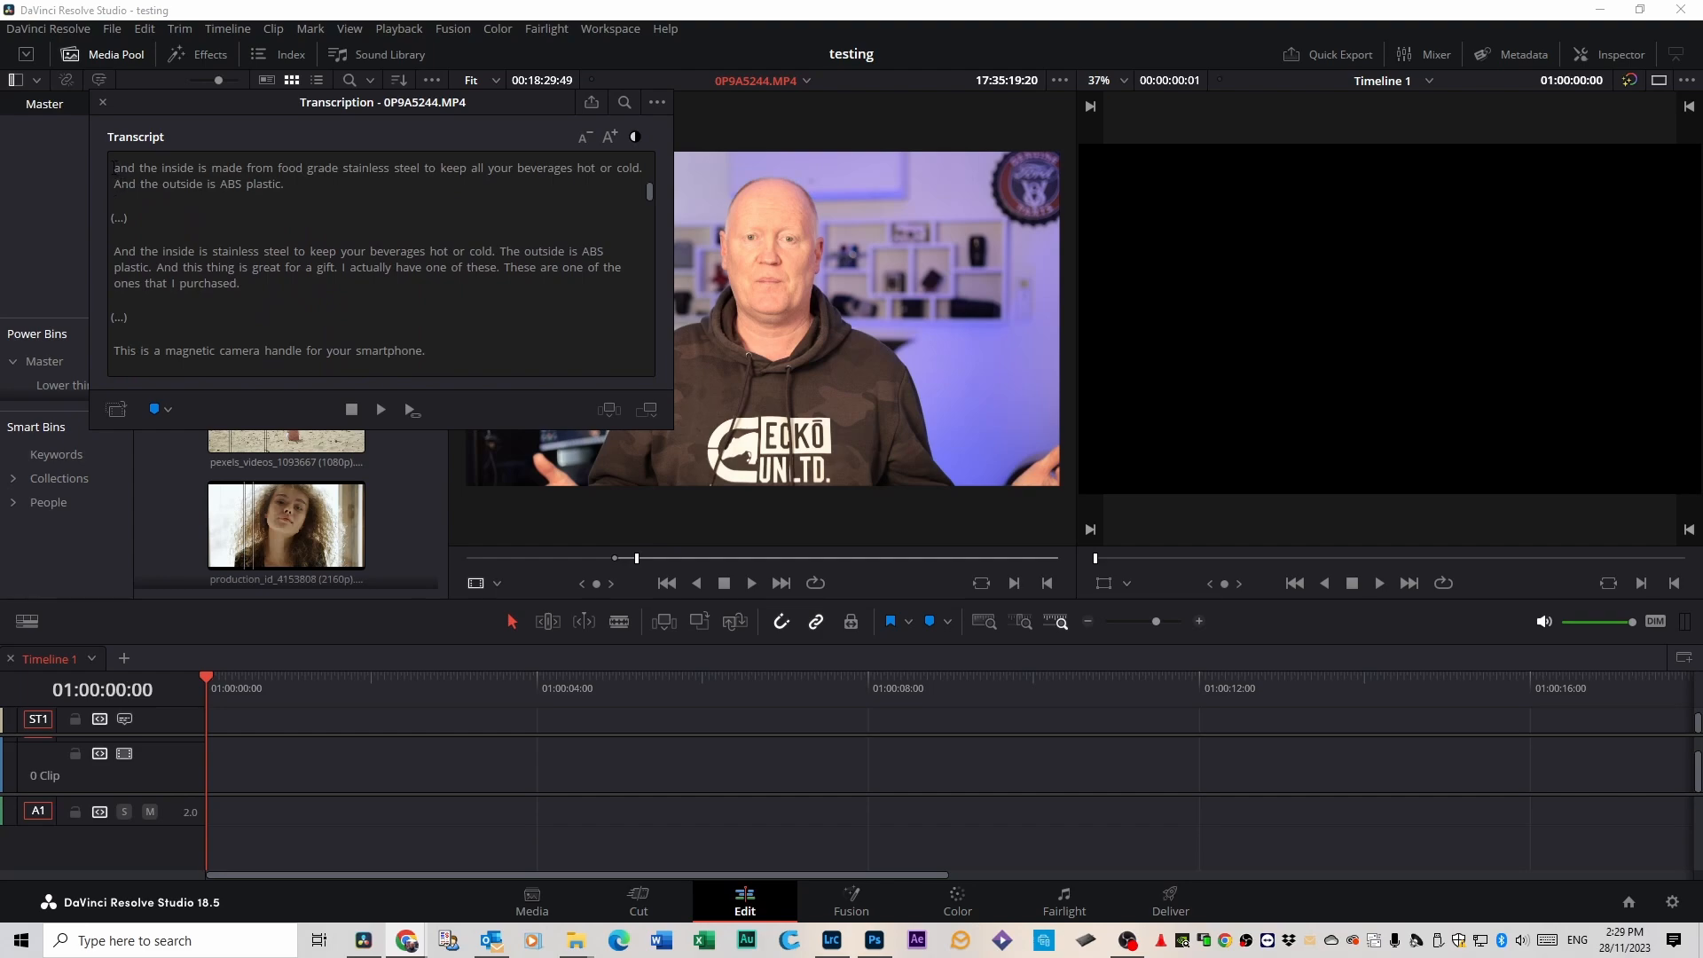
left_click_drag(113, 167, 284, 184)
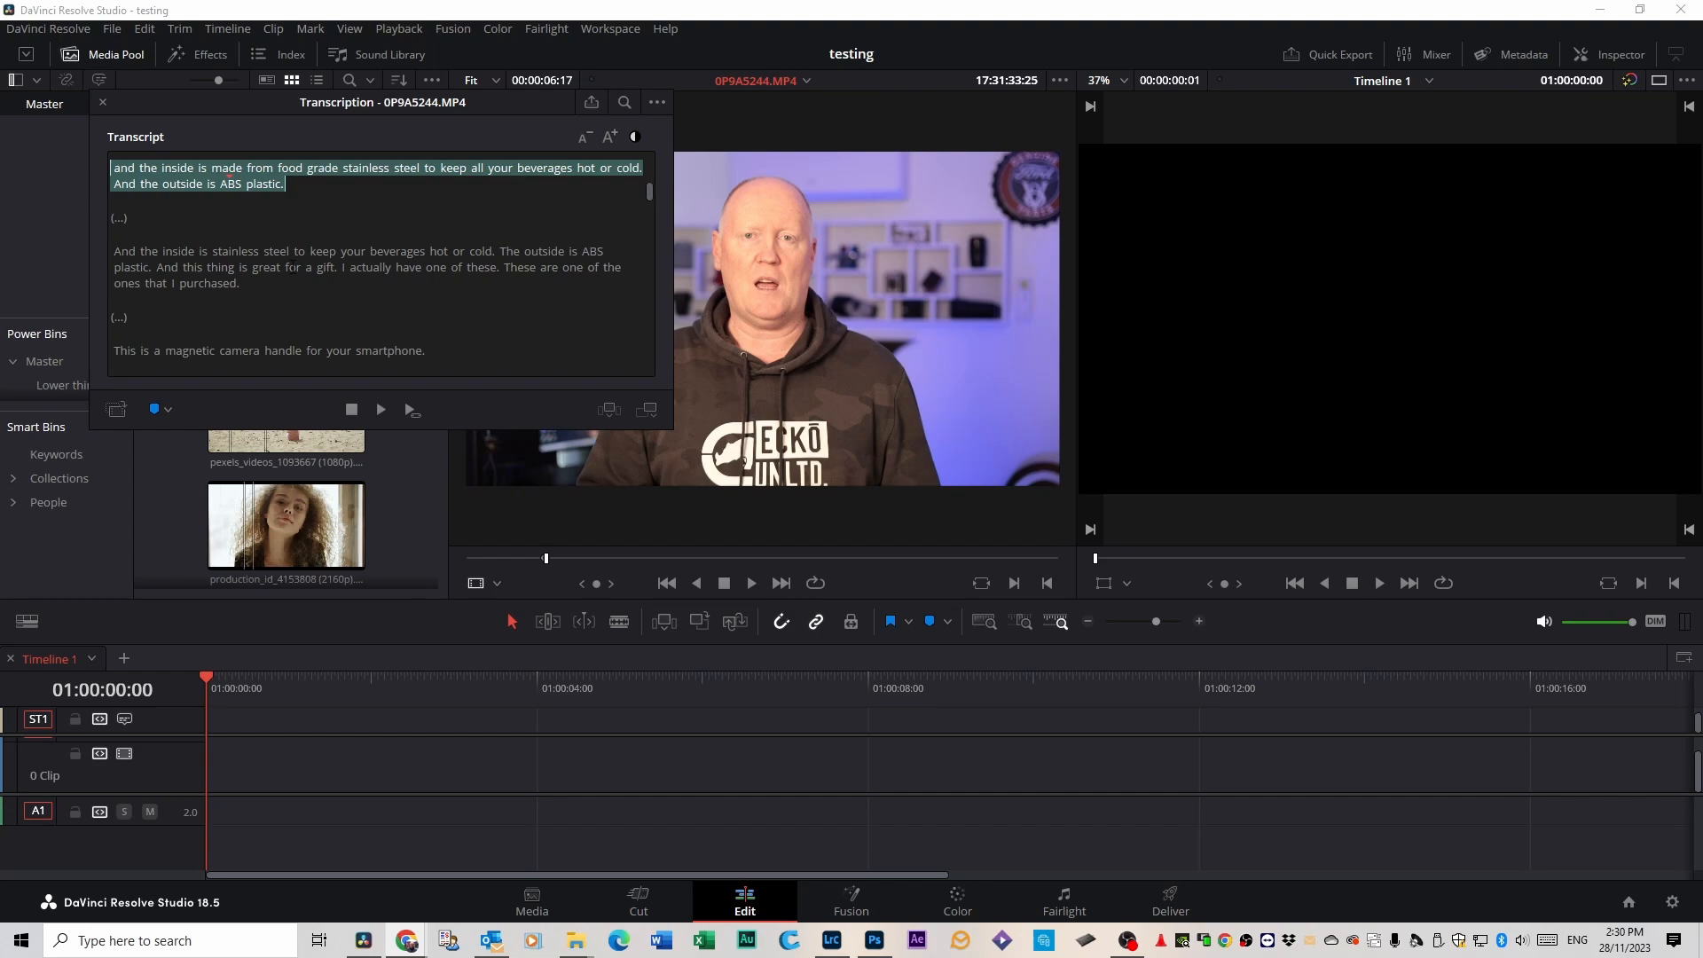
left_click(115, 410)
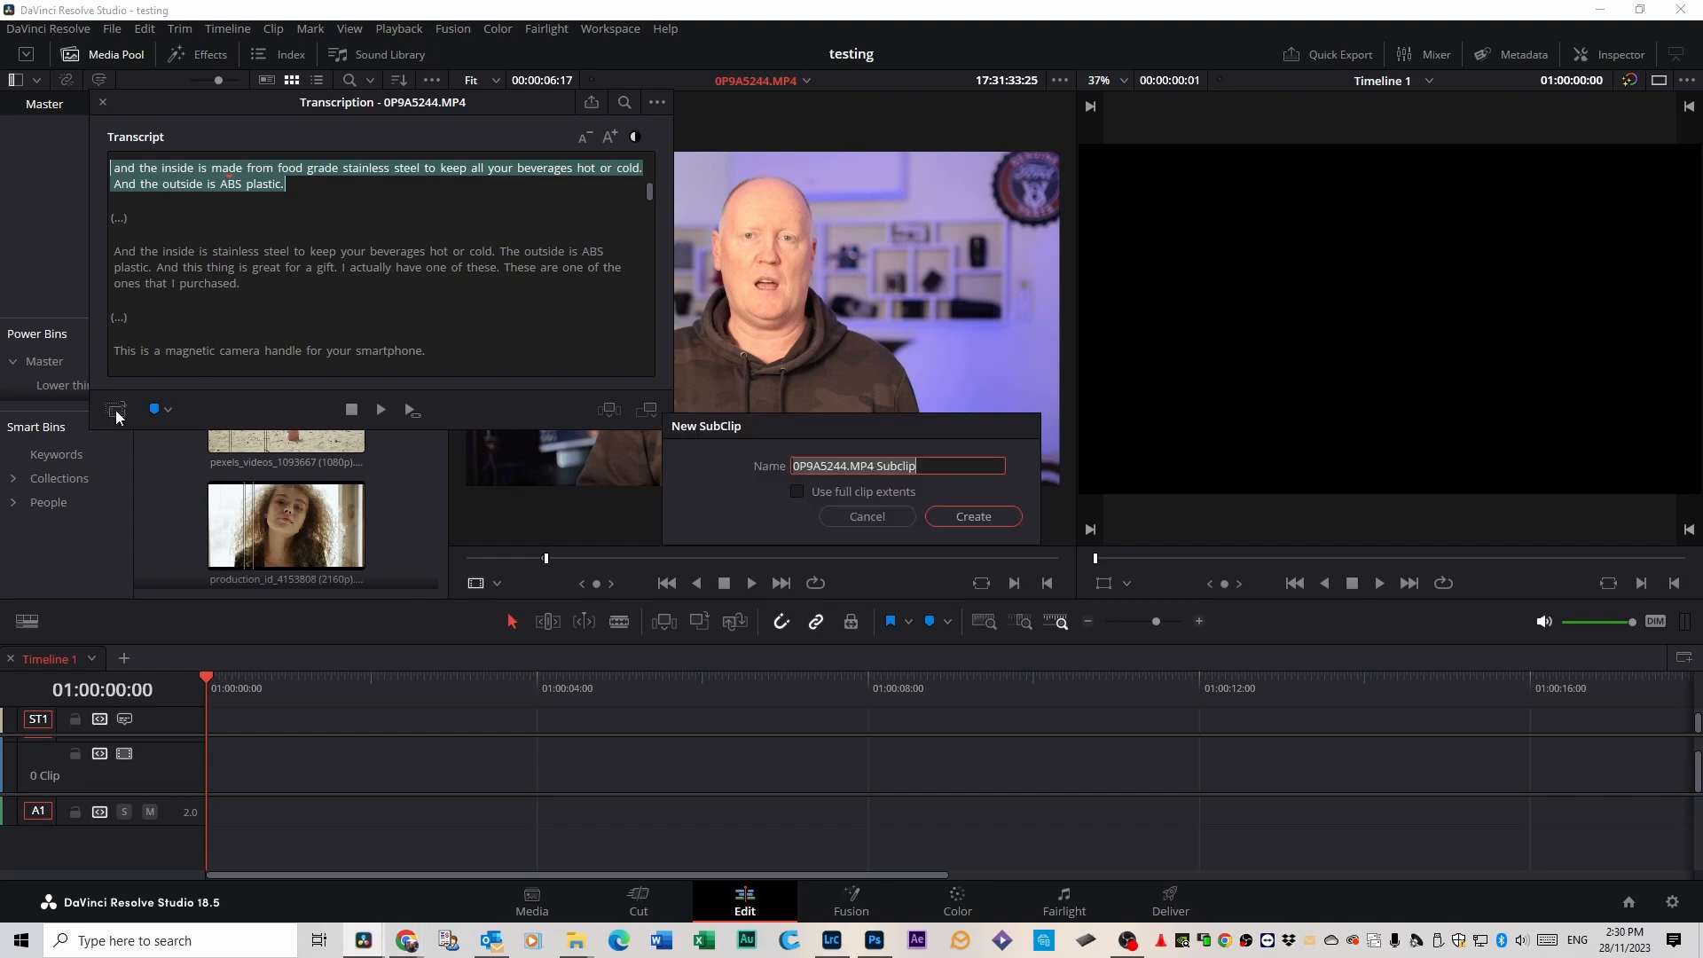
left_click(981, 518)
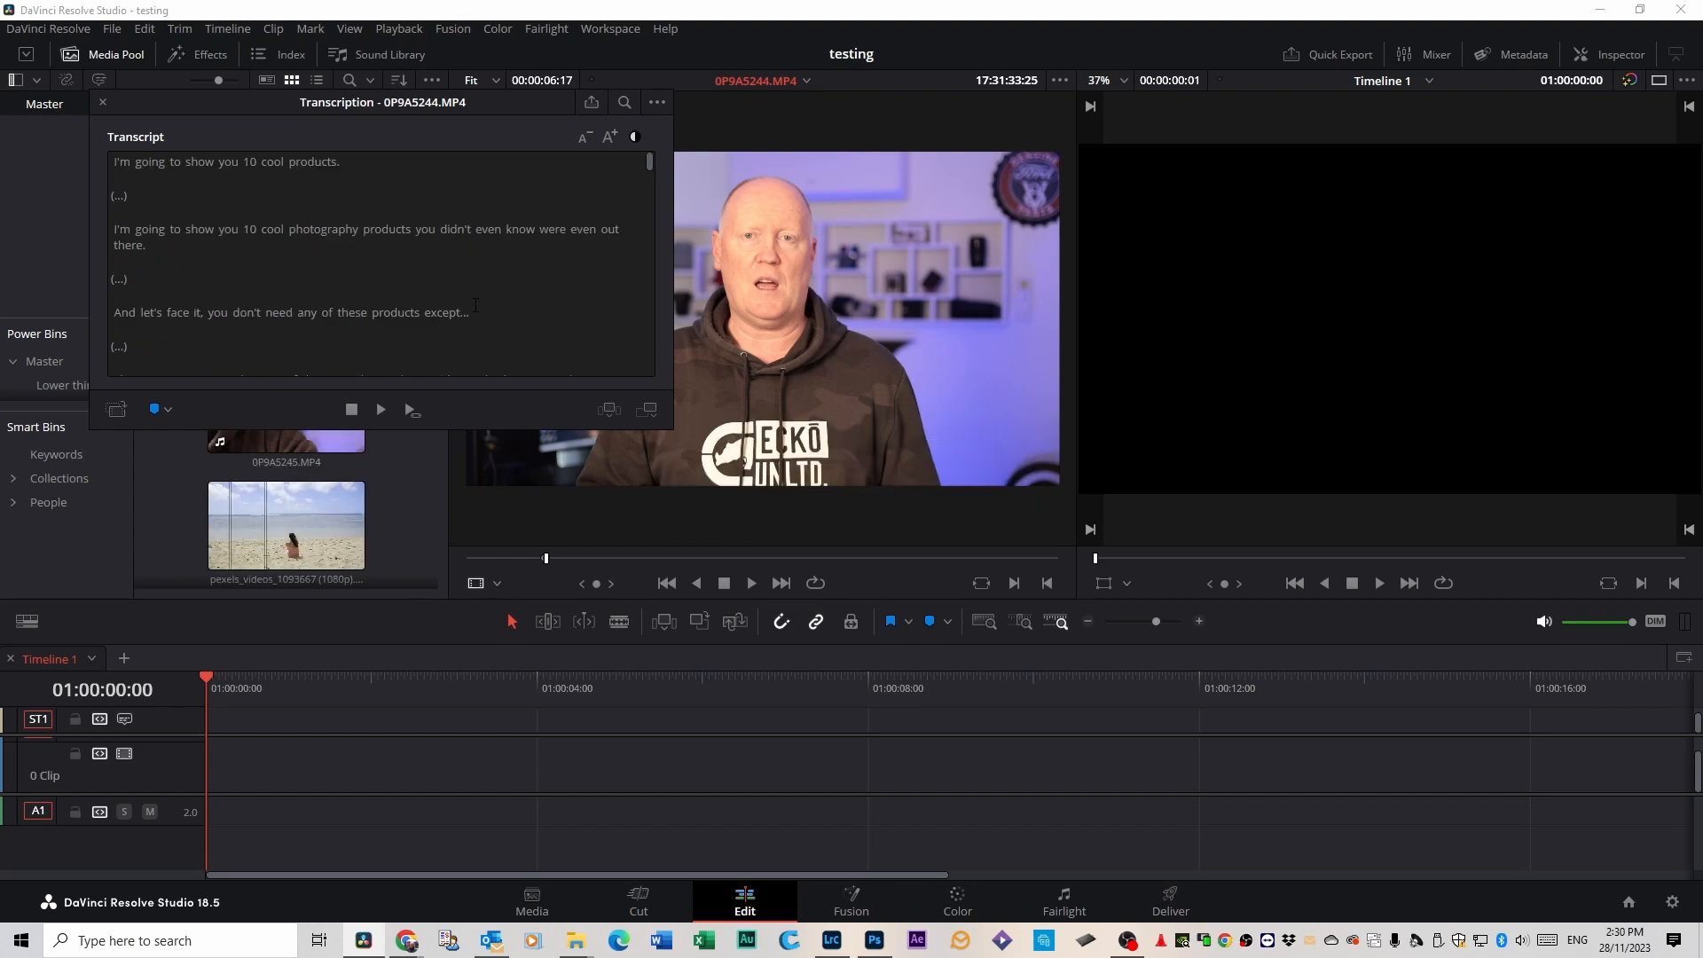
Create another subclip from the transcript paragraph that starts with "G'day superstars" and ends with "didn't even know existed".
scroll(484, 305, "down", 3)
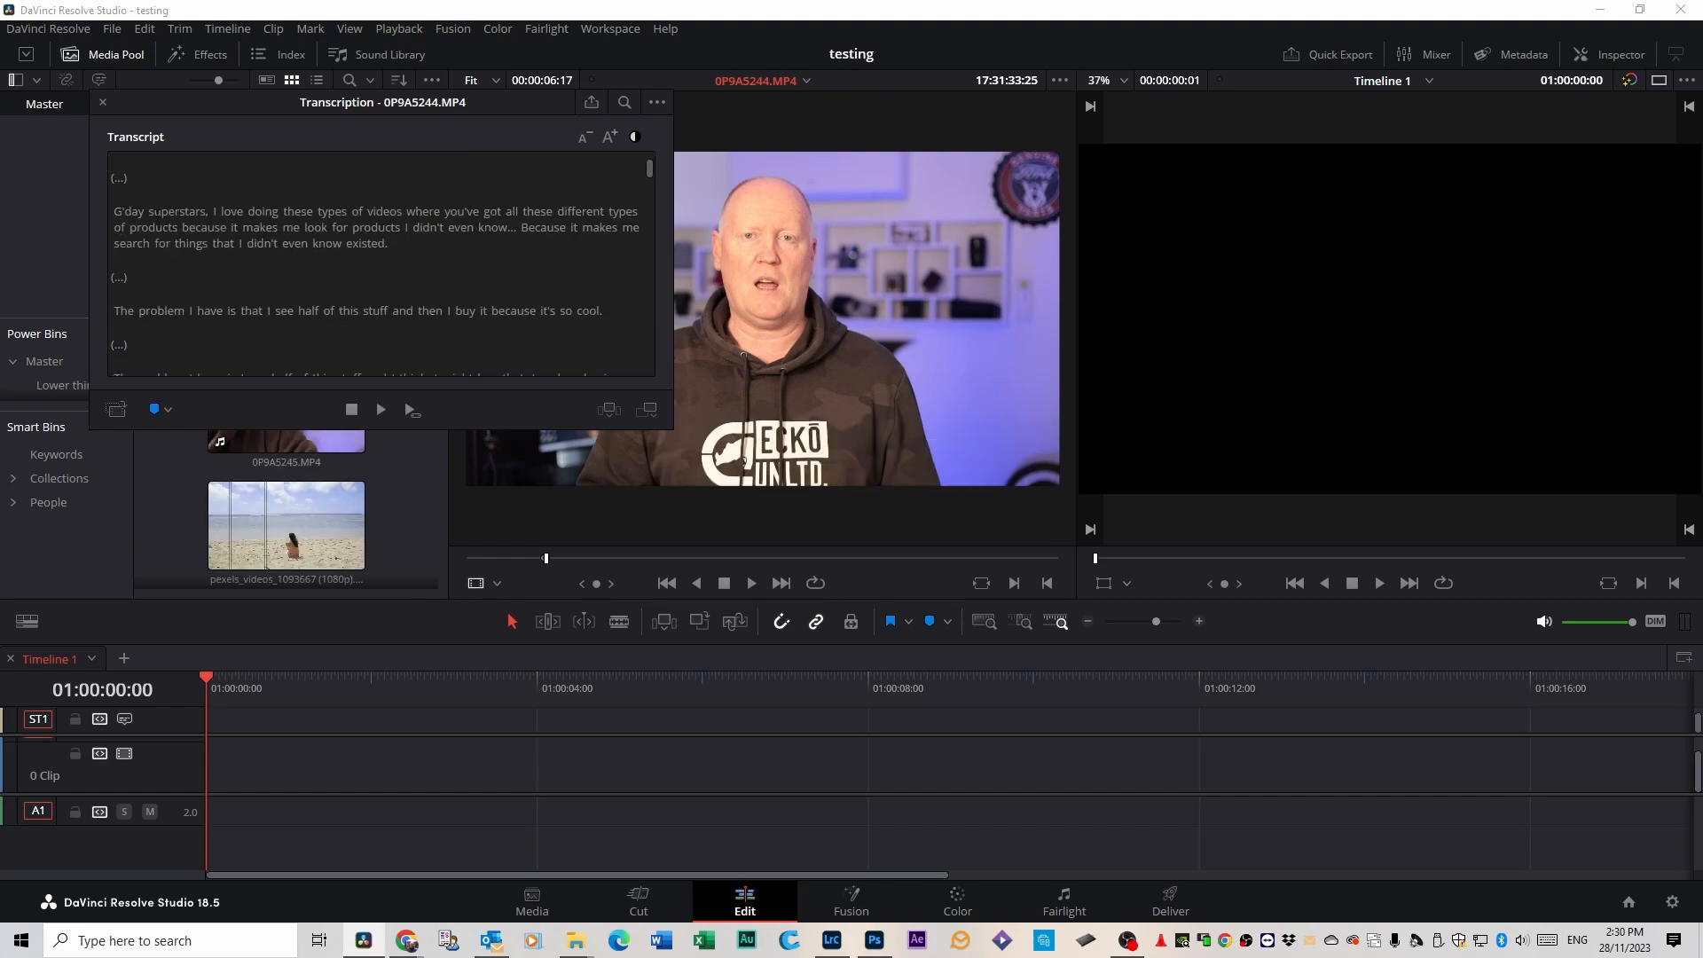
left_click_drag(113, 211, 389, 243)
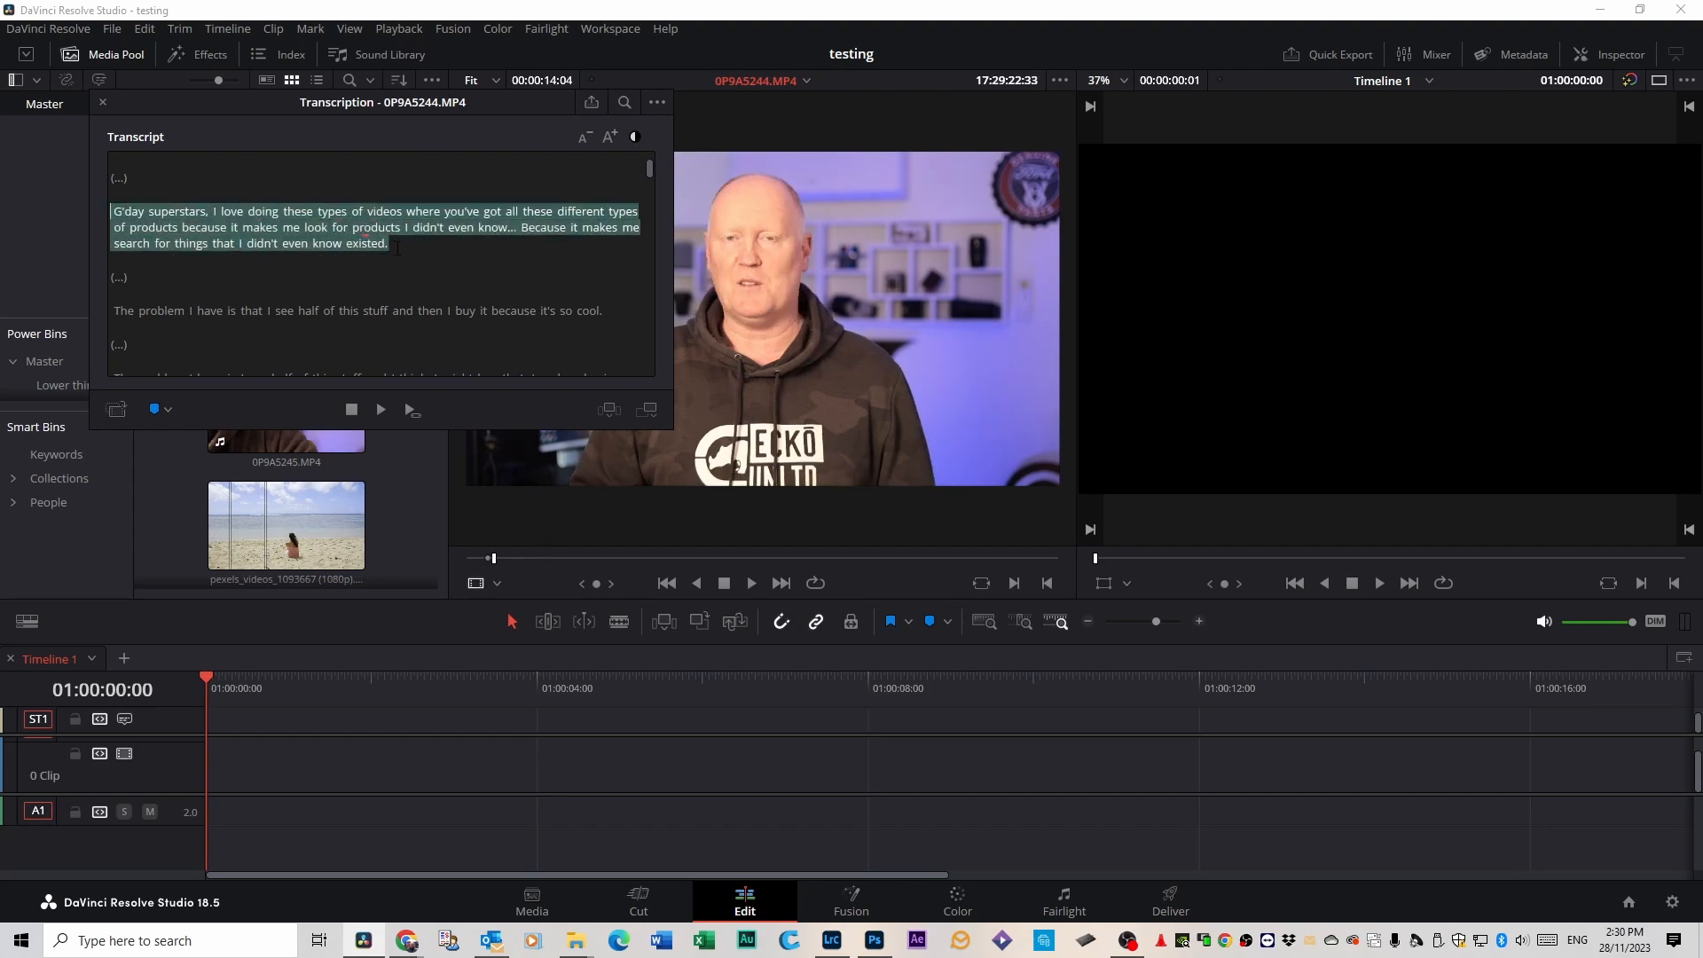
left_click(116, 409)
left_click(961, 518)
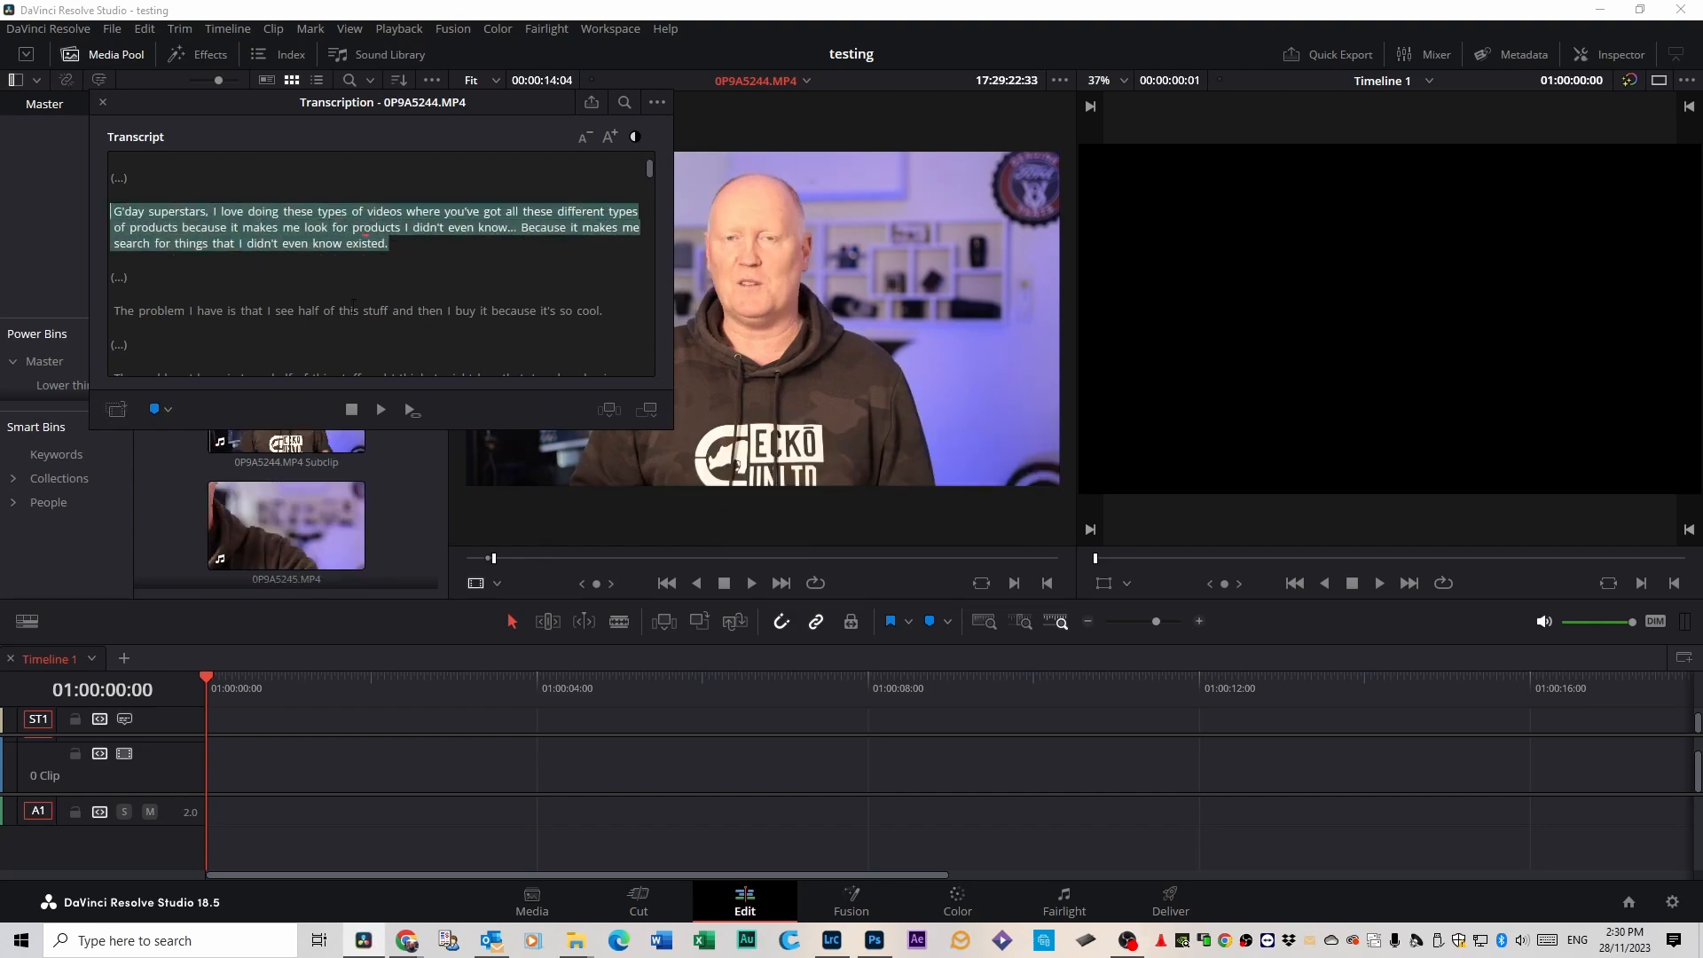
Create a subclip from the line "But we can talk about my stupid spending habits all day, I'd rather not, let's get into it.".
scroll(344, 297, "down", 2)
left_click_drag(113, 302, 607, 303)
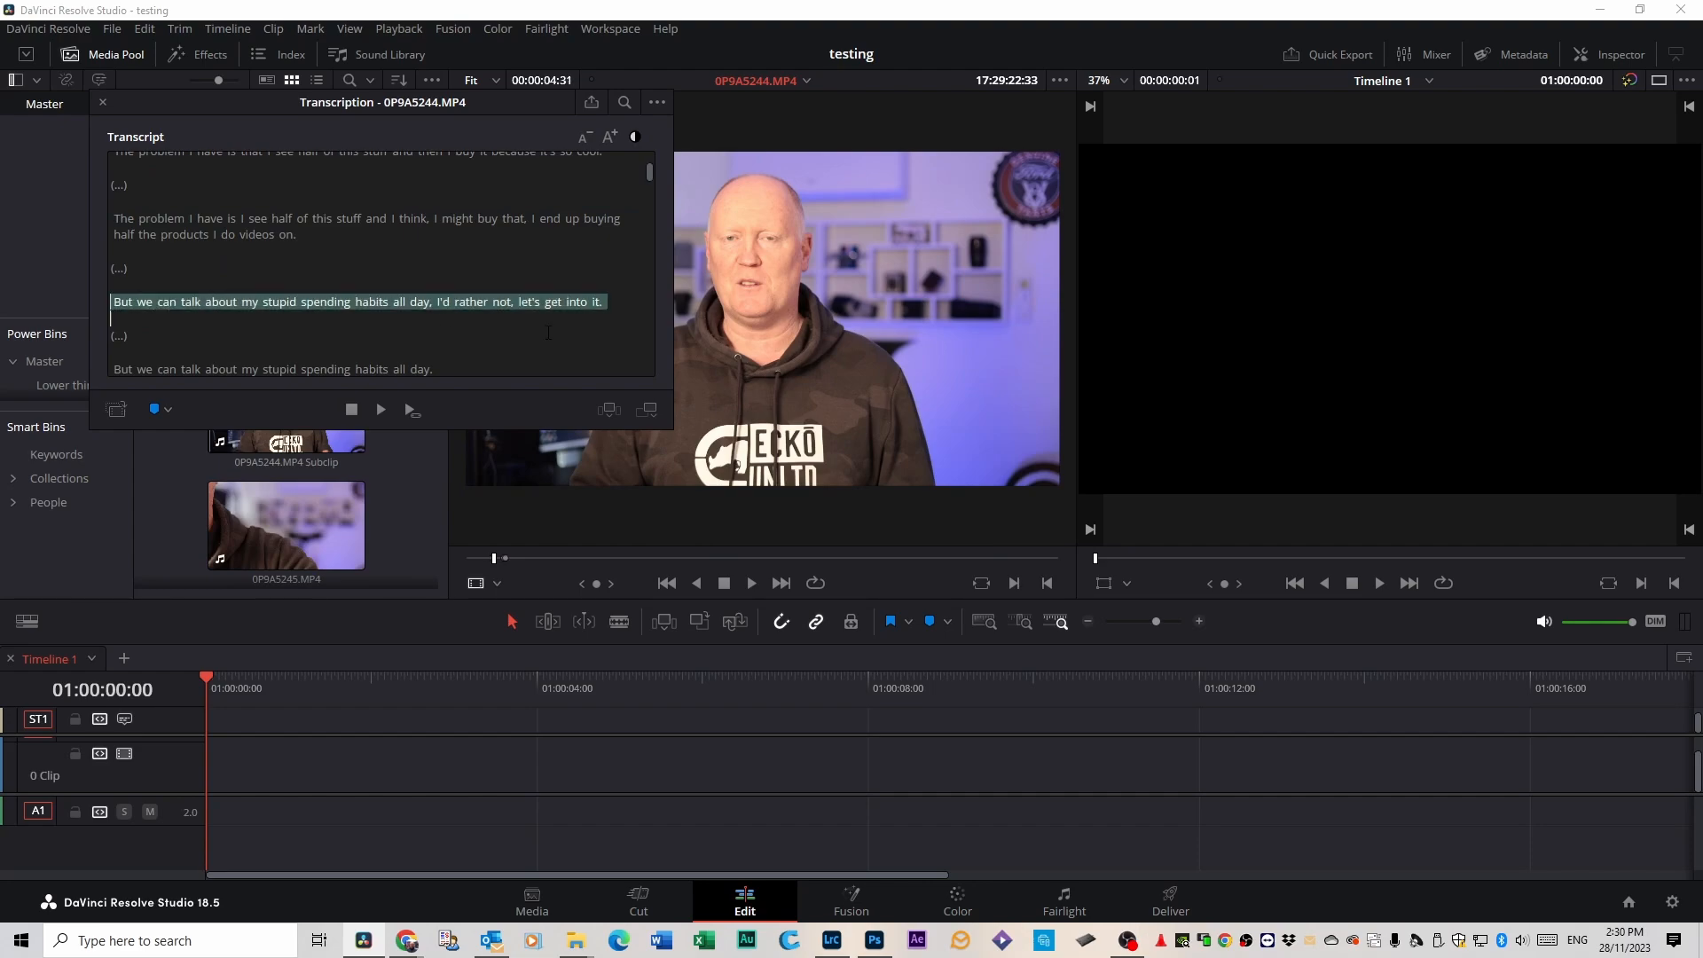
left_click(116, 409)
left_click(971, 517)
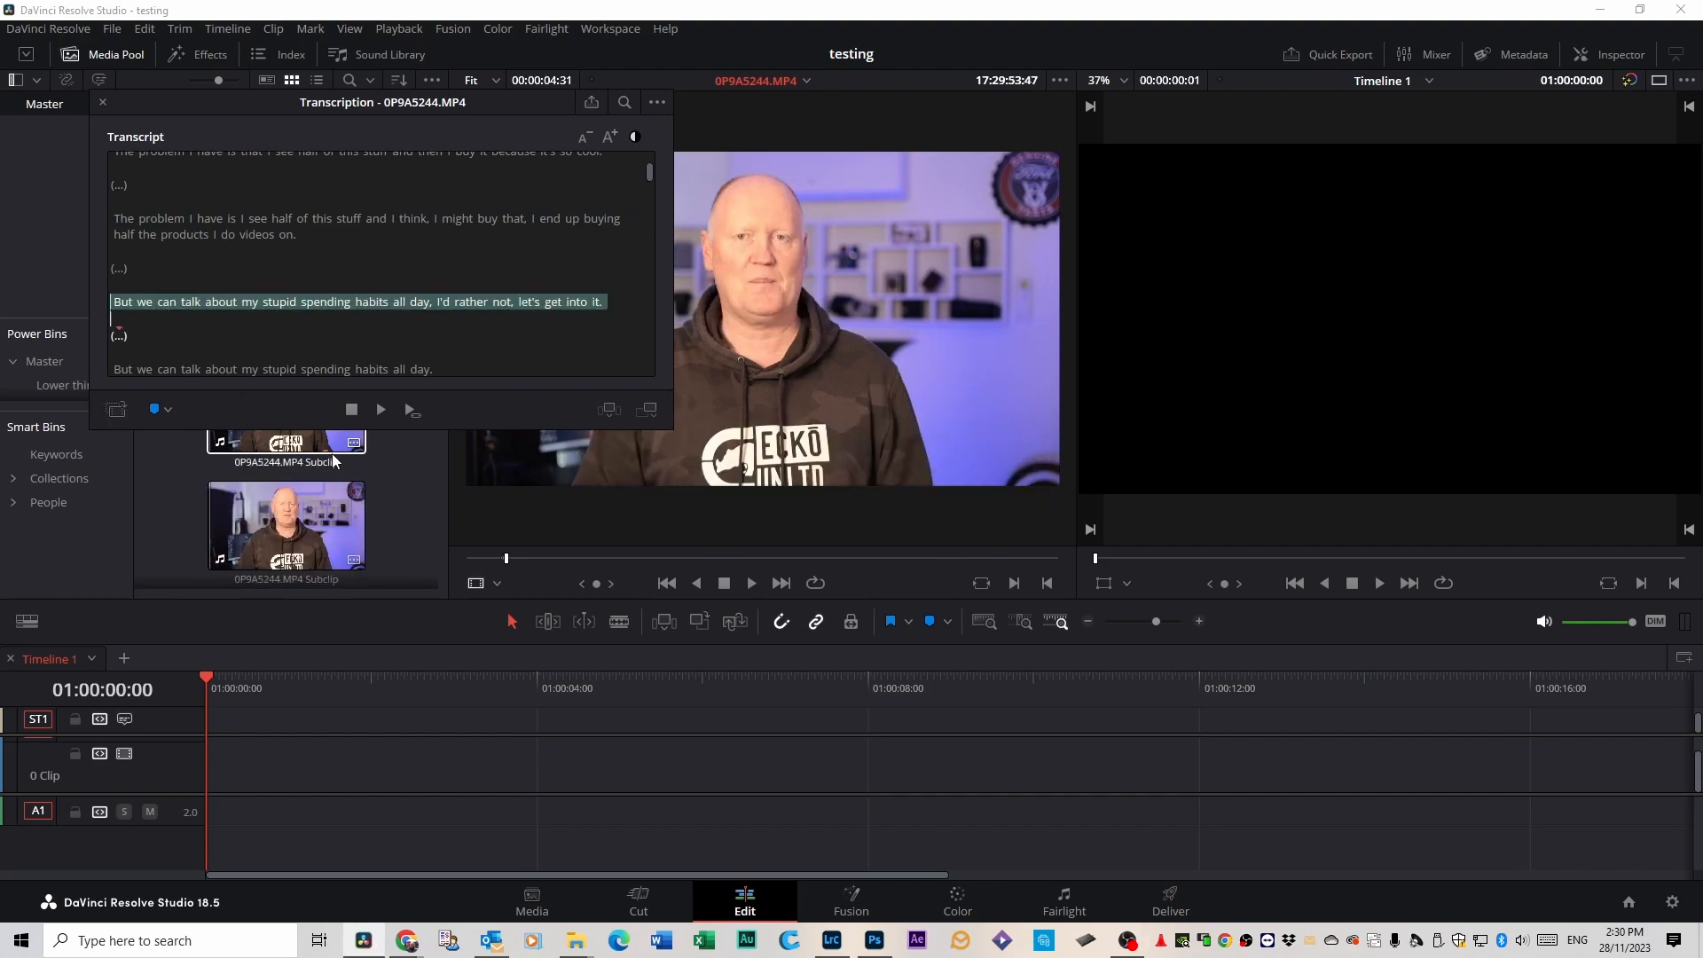
scroll(337, 466, "down", 1)
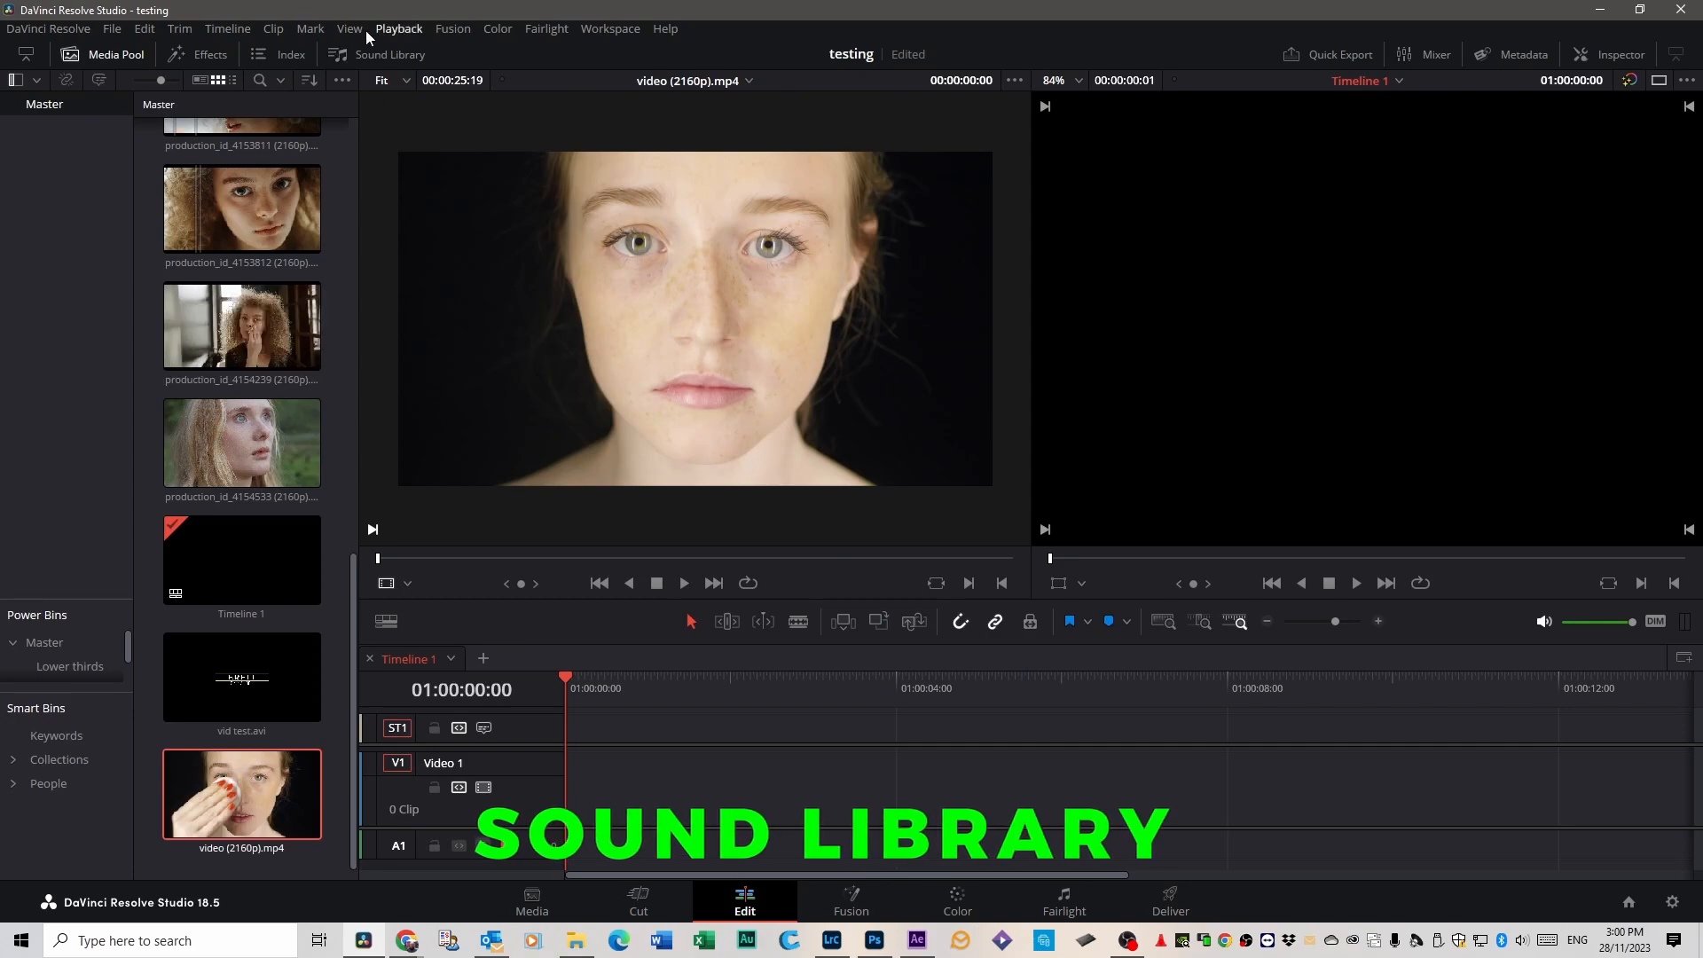
Show the Sound Library, and download Blackmagic Fairlight Sound Library 1.0 for Windows from the Blackmagic Design support page in the browser.
left_click(378, 55)
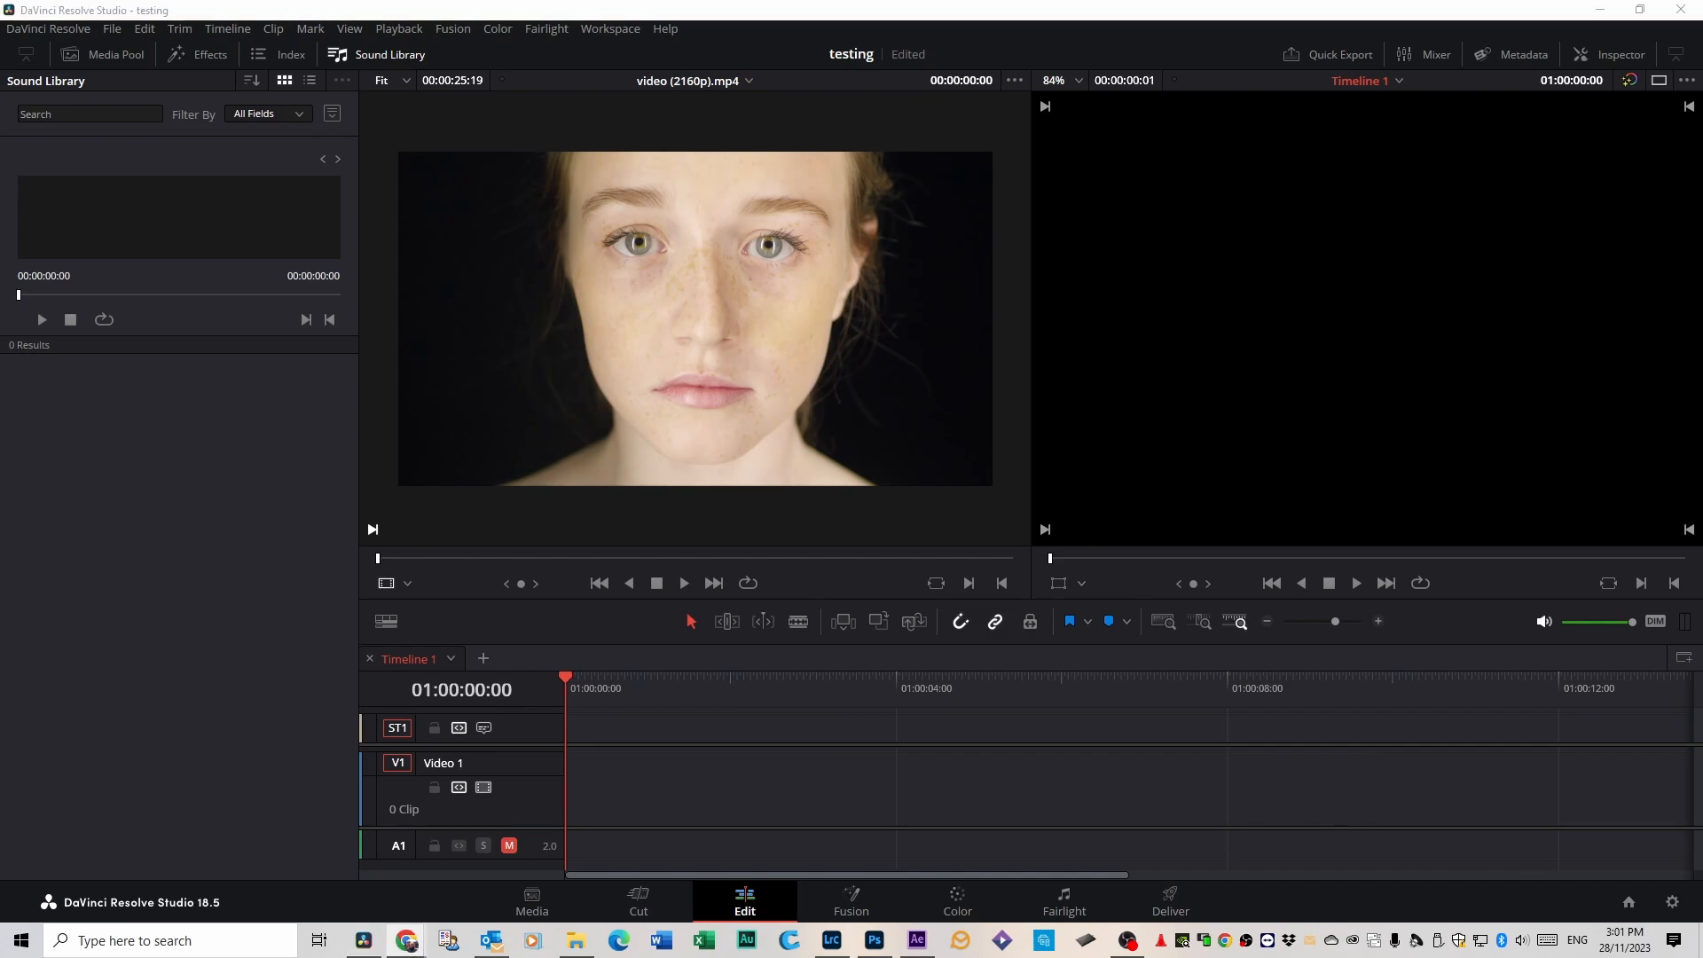
left_click_drag(1702, 381, 557, 224)
left_click(1216, 211)
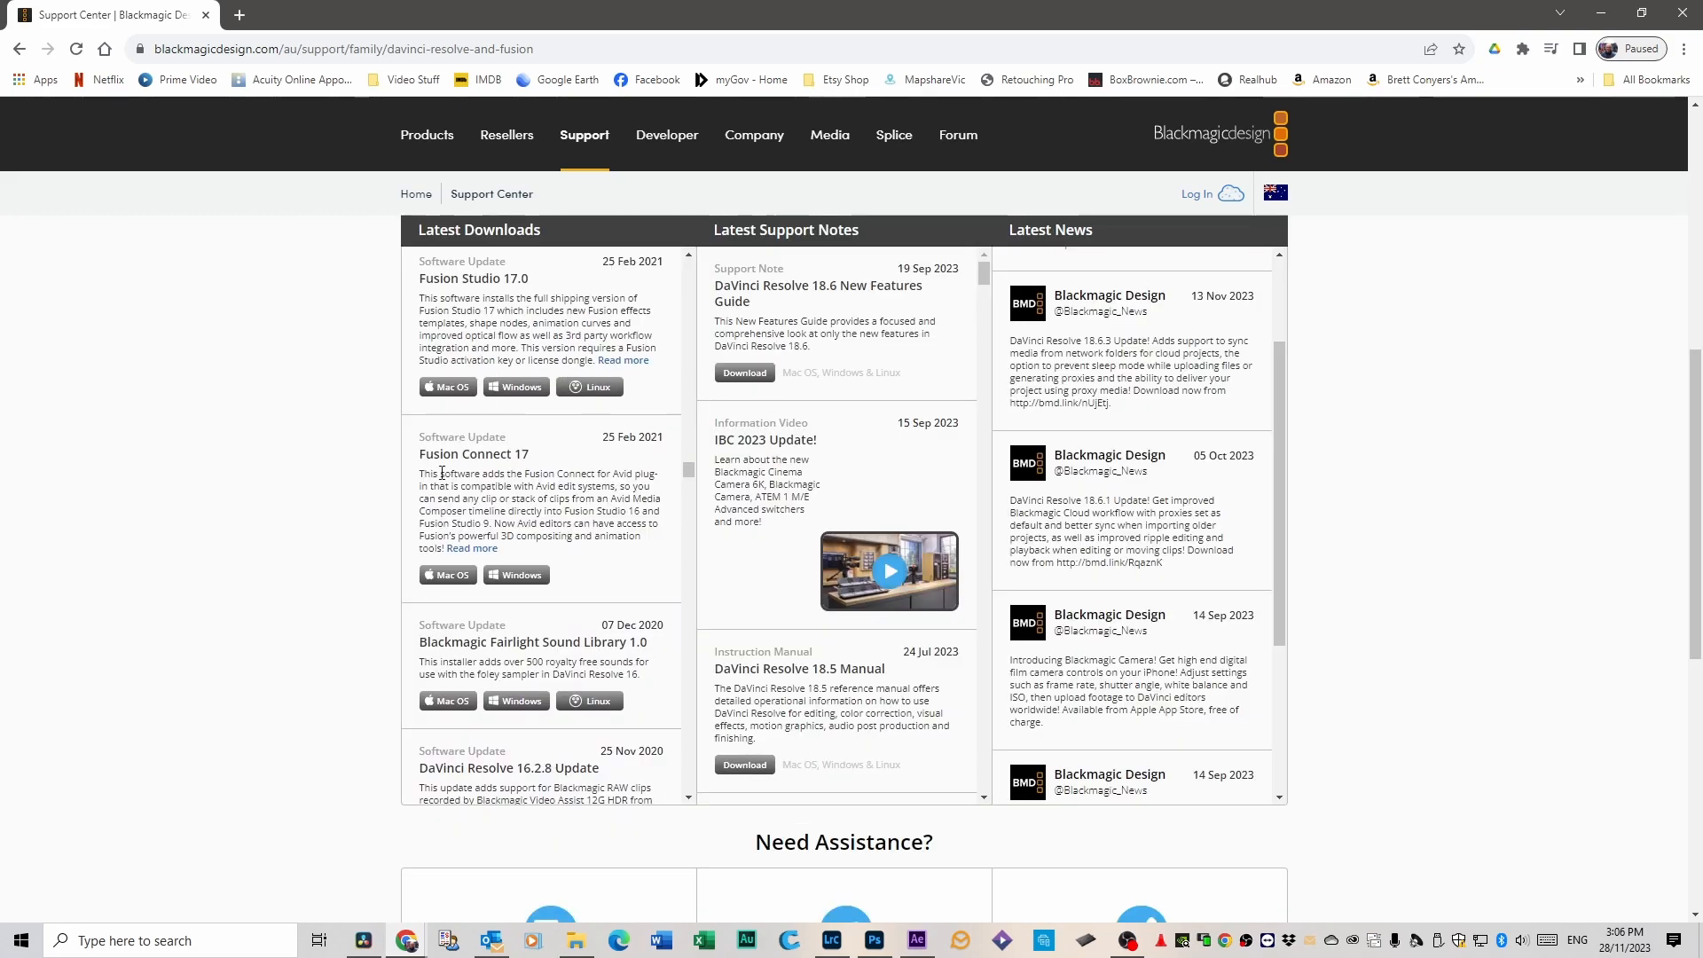
left_click(522, 702)
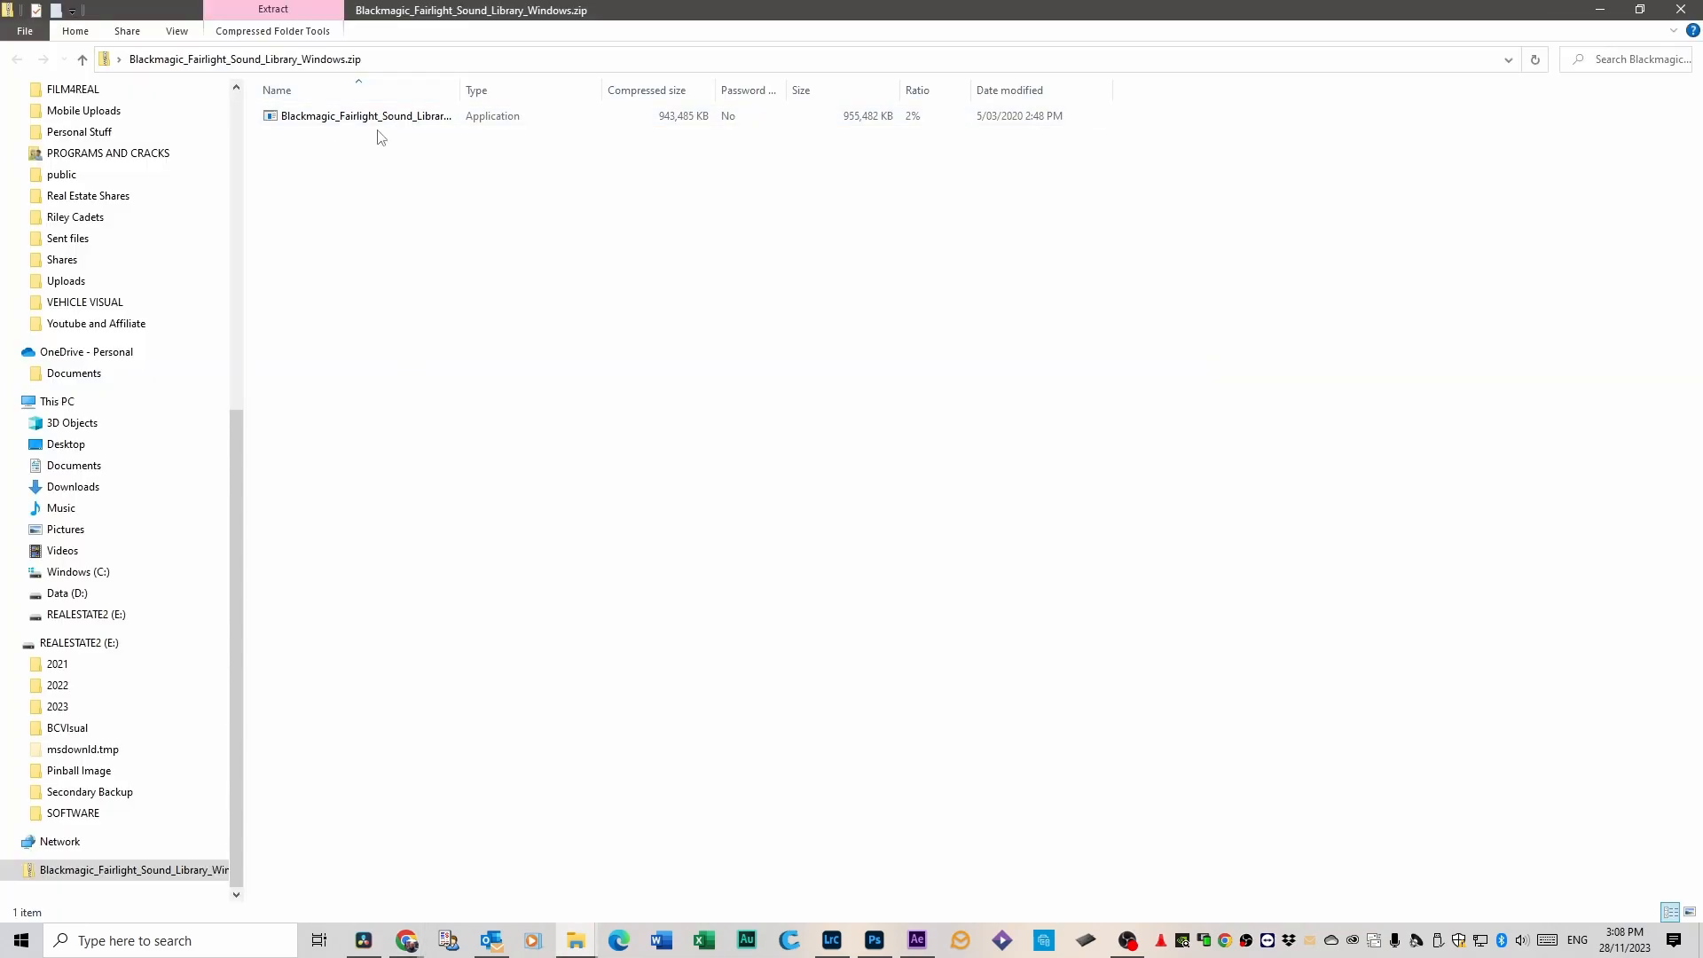
Run the Fairlight Sound Library installer from the downloaded zip, keep the default installation folder, accept the license and proceed with the installation.
left_click(375, 119)
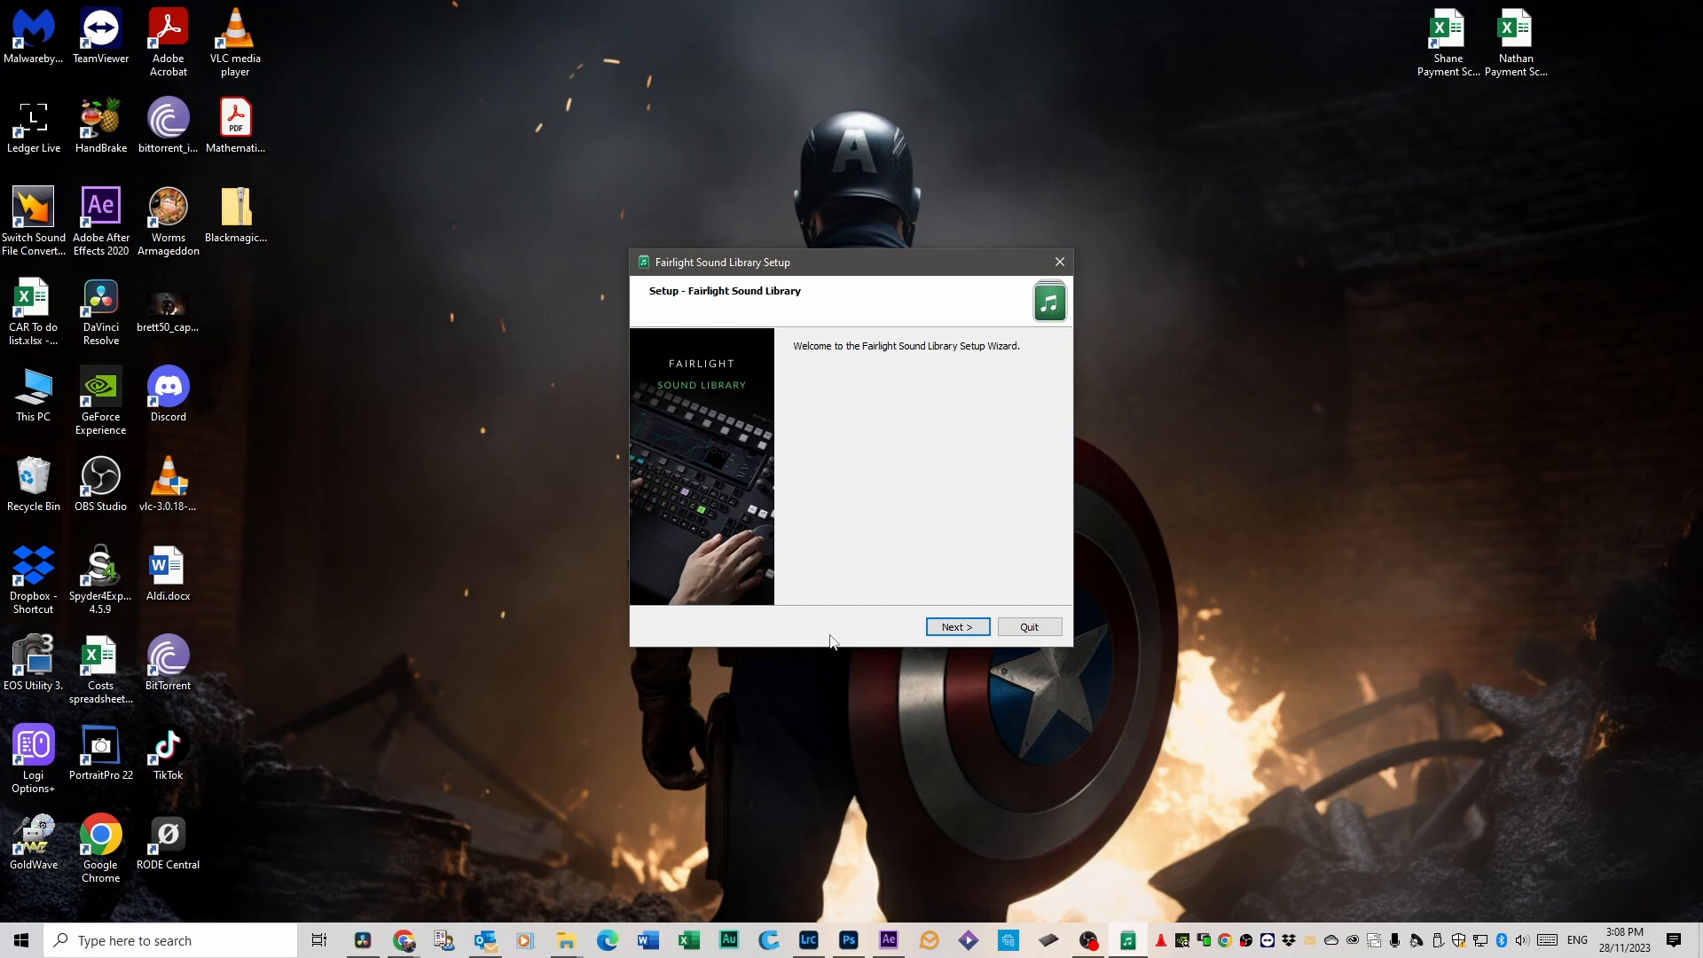
left_click(957, 627)
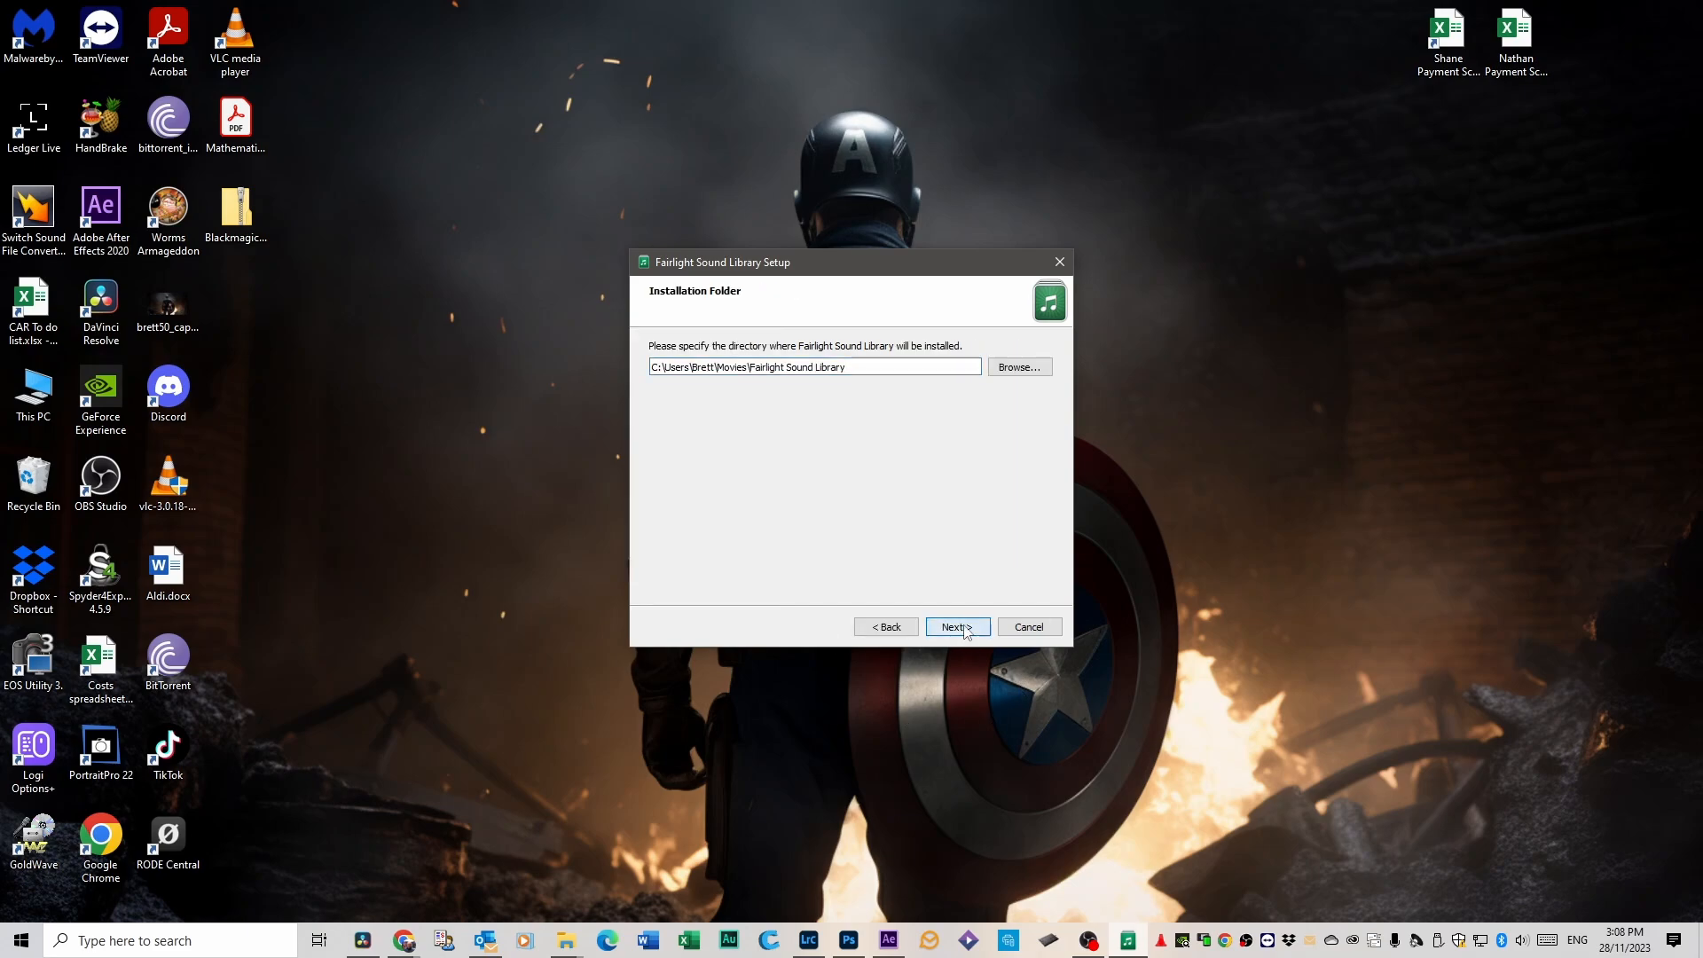
left_click(957, 626)
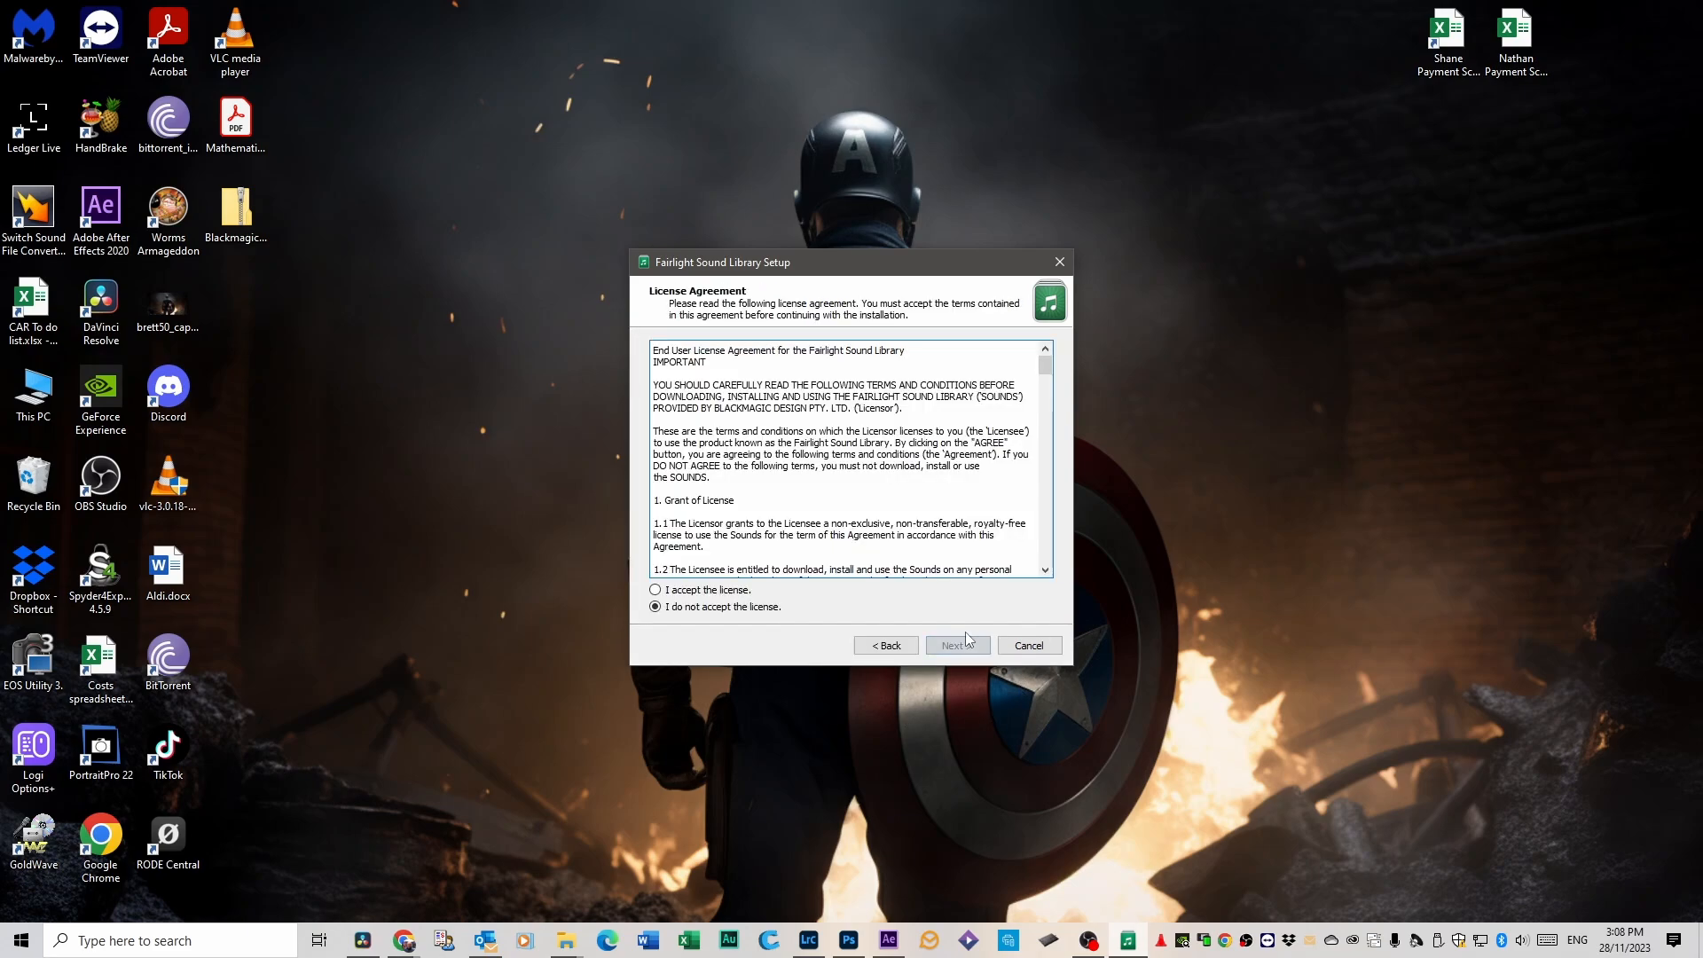
left_click(656, 591)
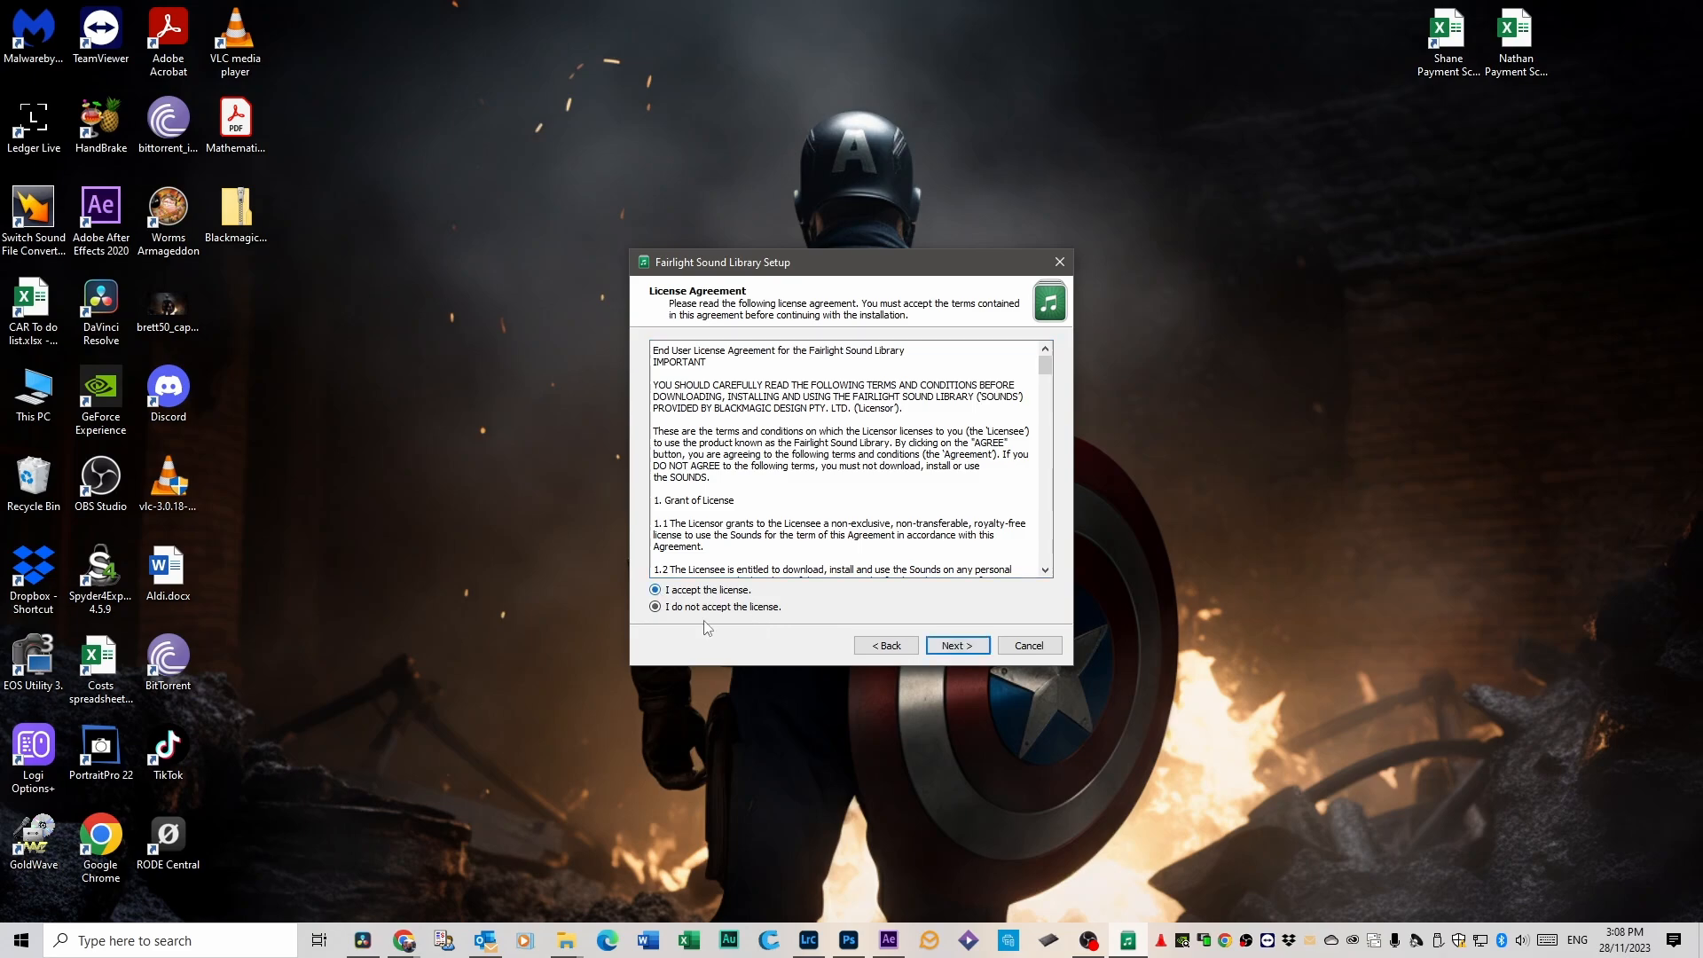
left_click(960, 647)
left_click(961, 652)
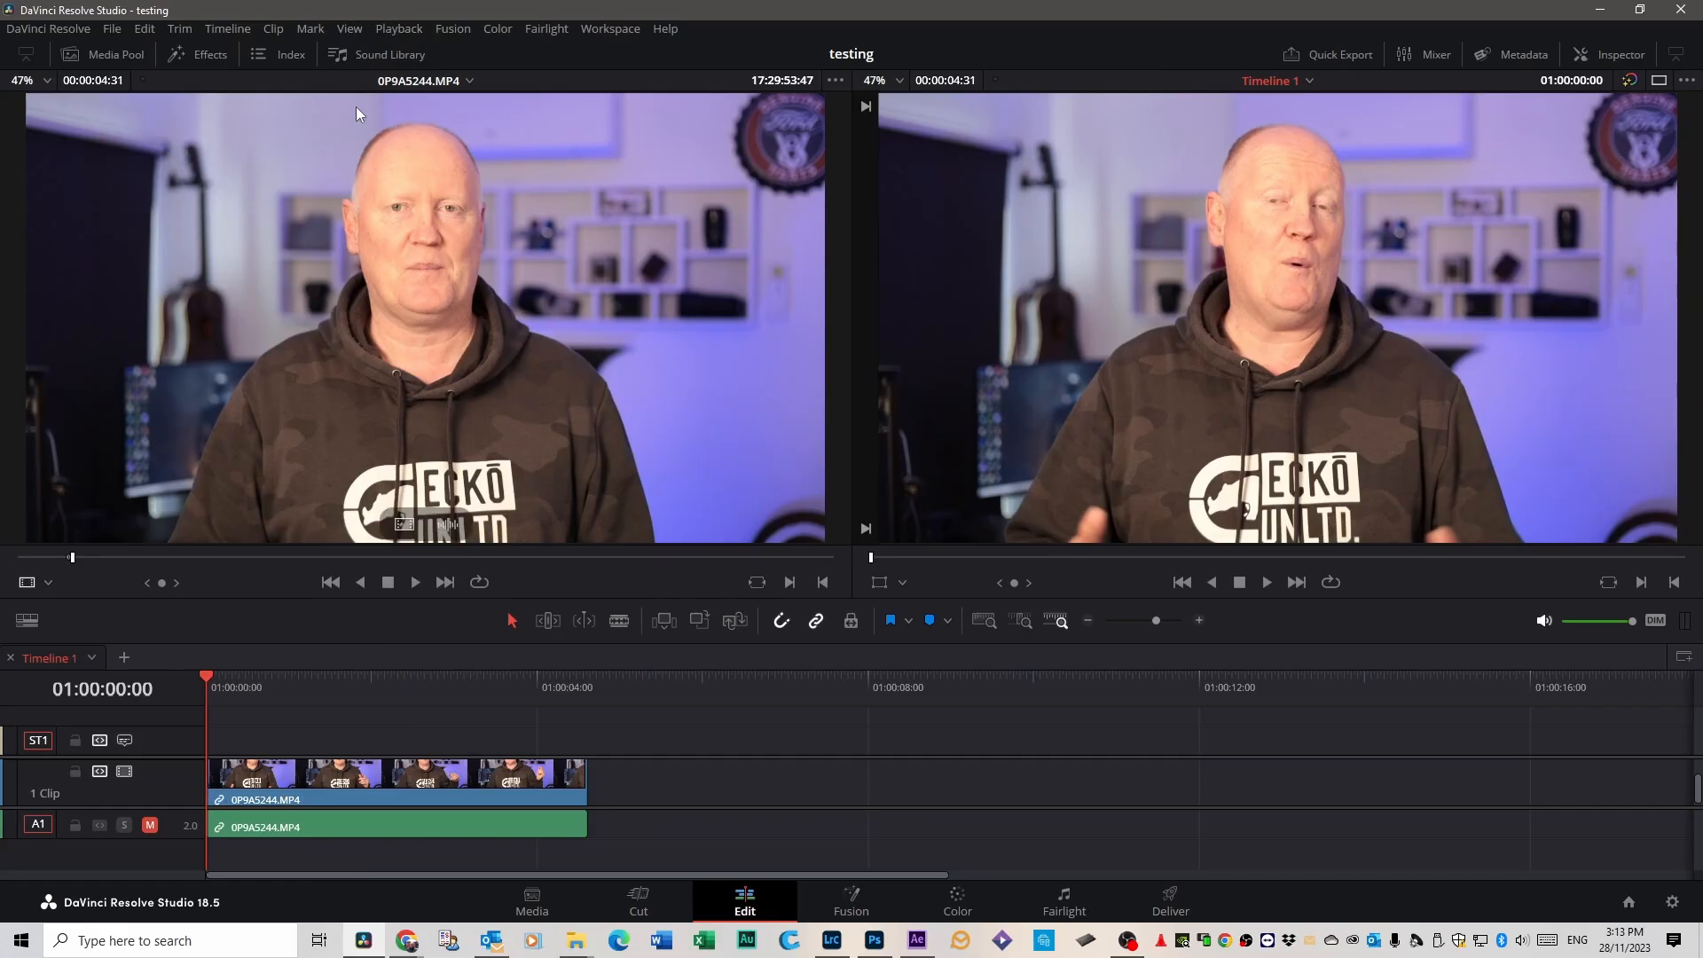
Show the Sound Library and switch its source from the local database to Fairlight Sound Library.
left_click(381, 55)
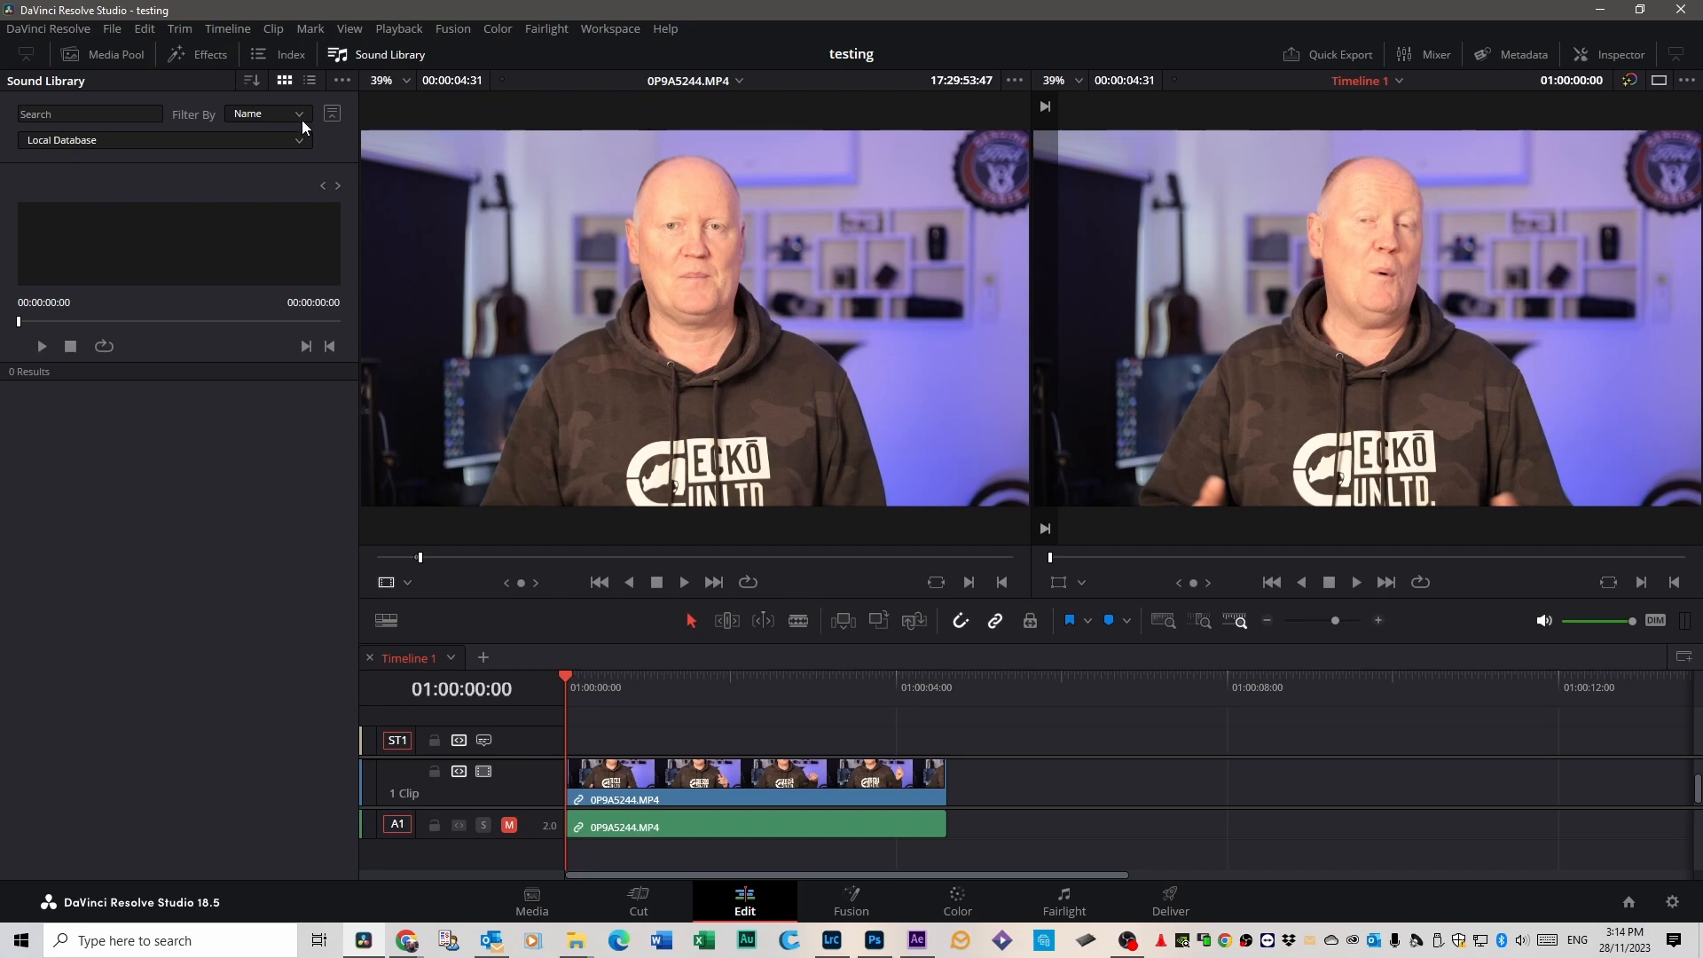
left_click(298, 141)
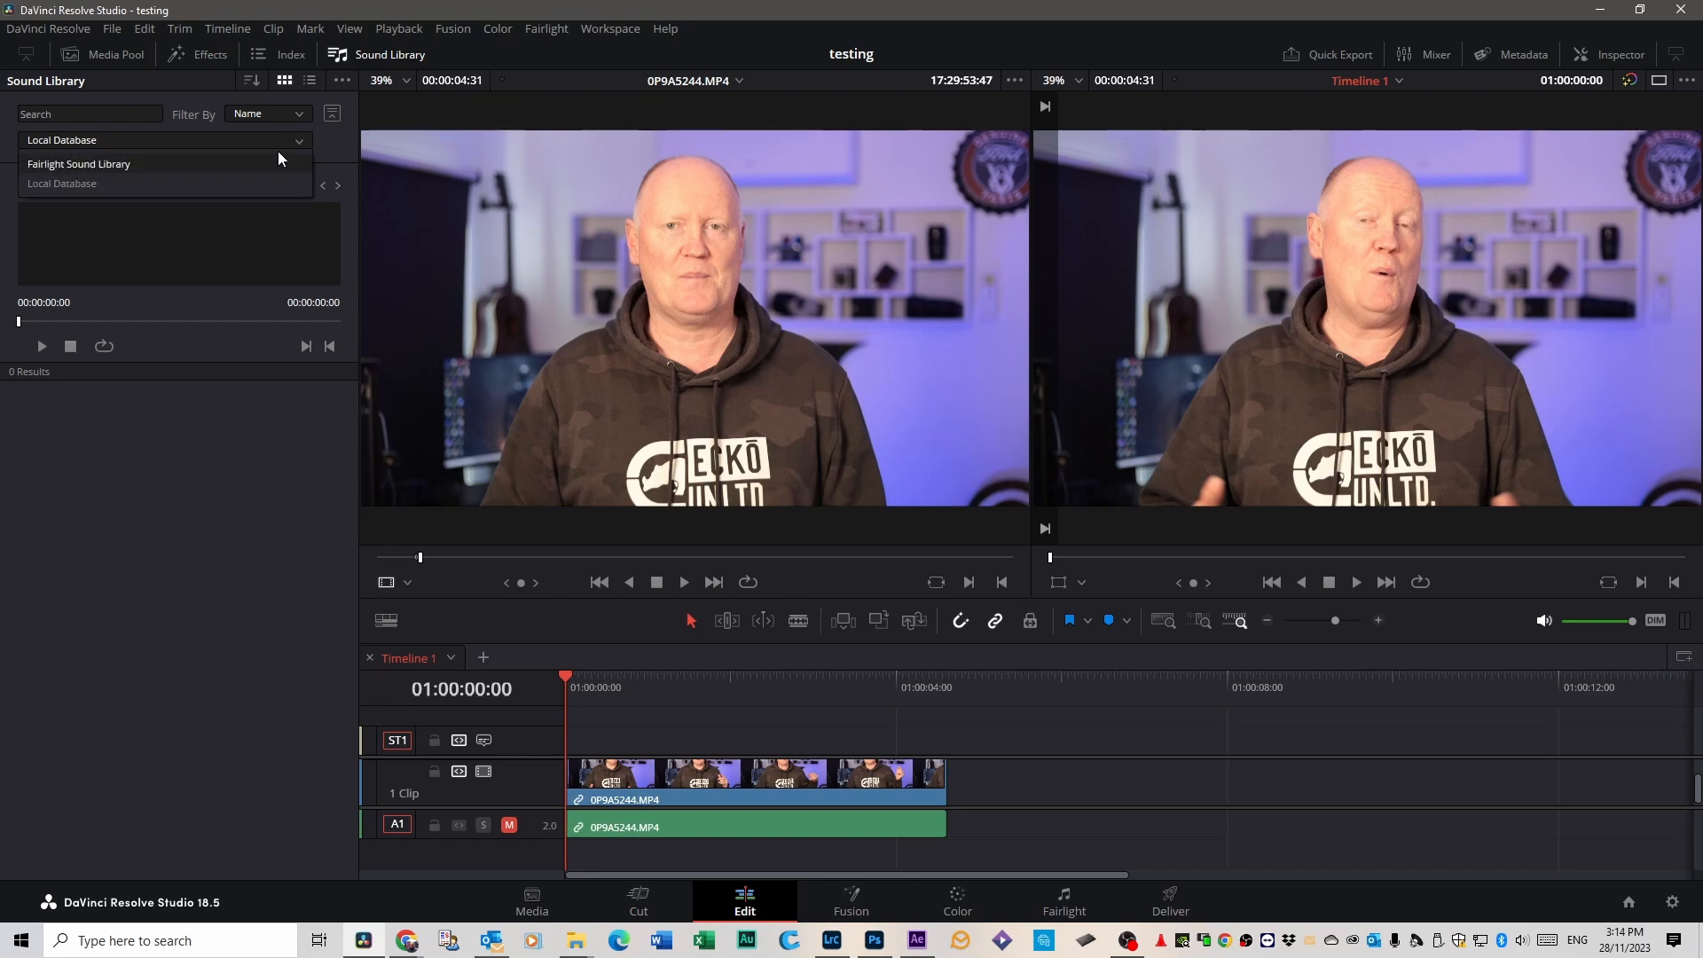
left_click(50, 165)
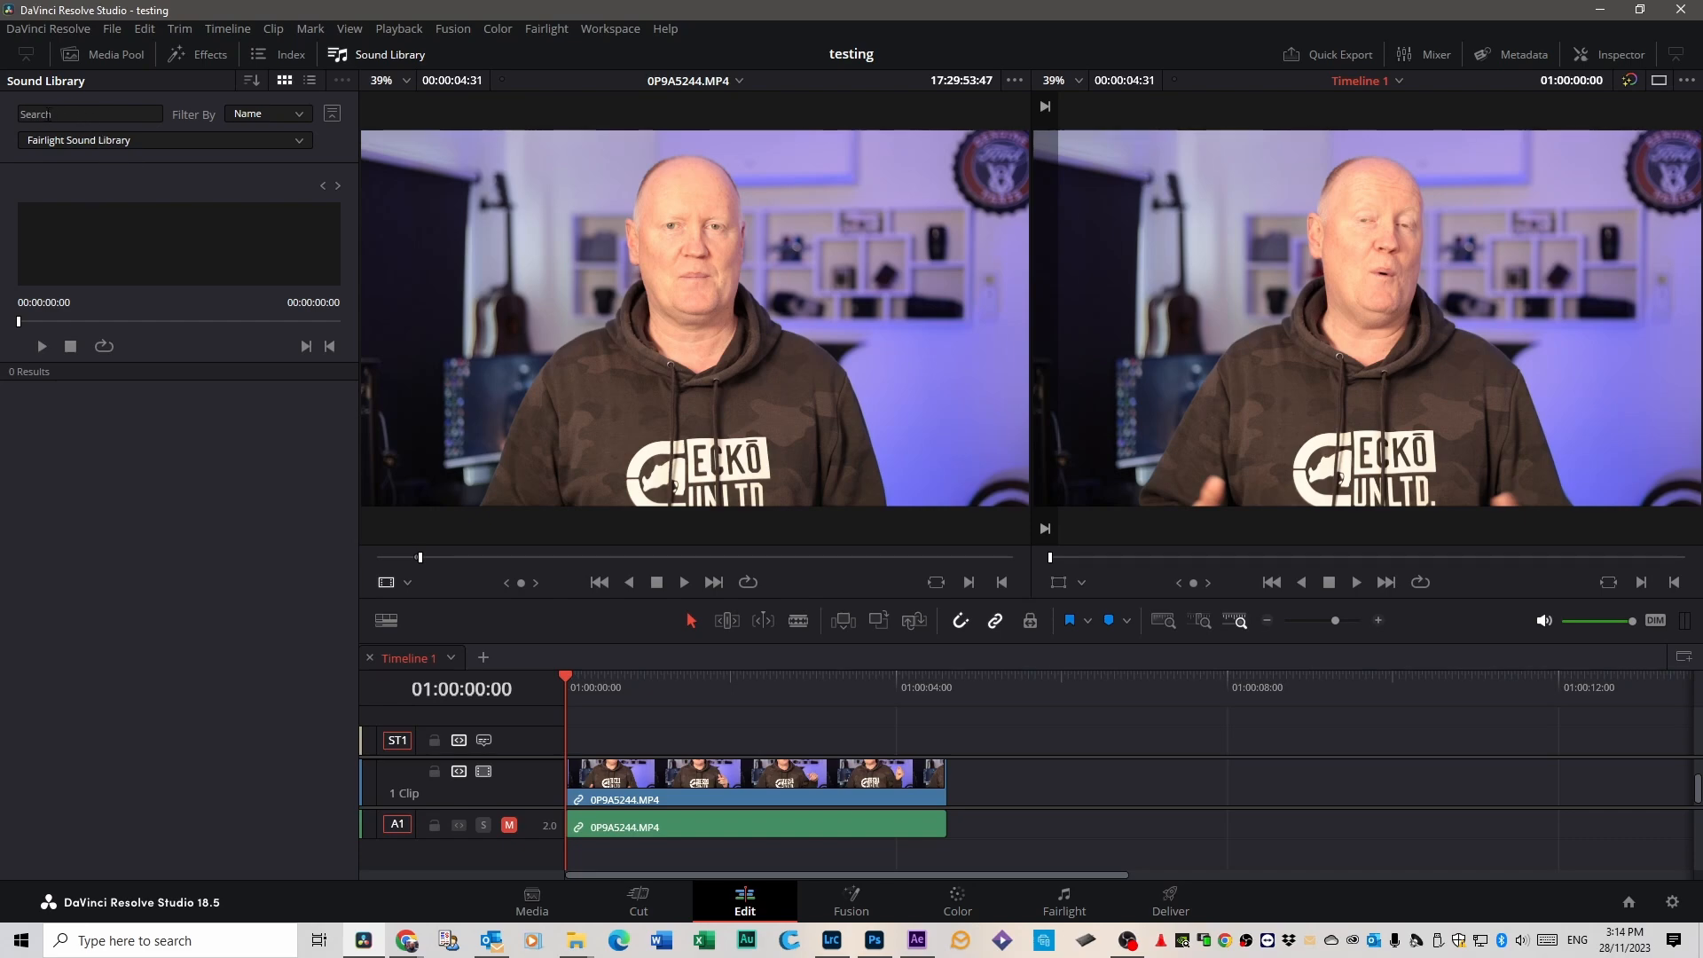
Search the Fairlight Sound Library for "***" and look through the listed sound effects.
left_click(48, 113)
type("***")
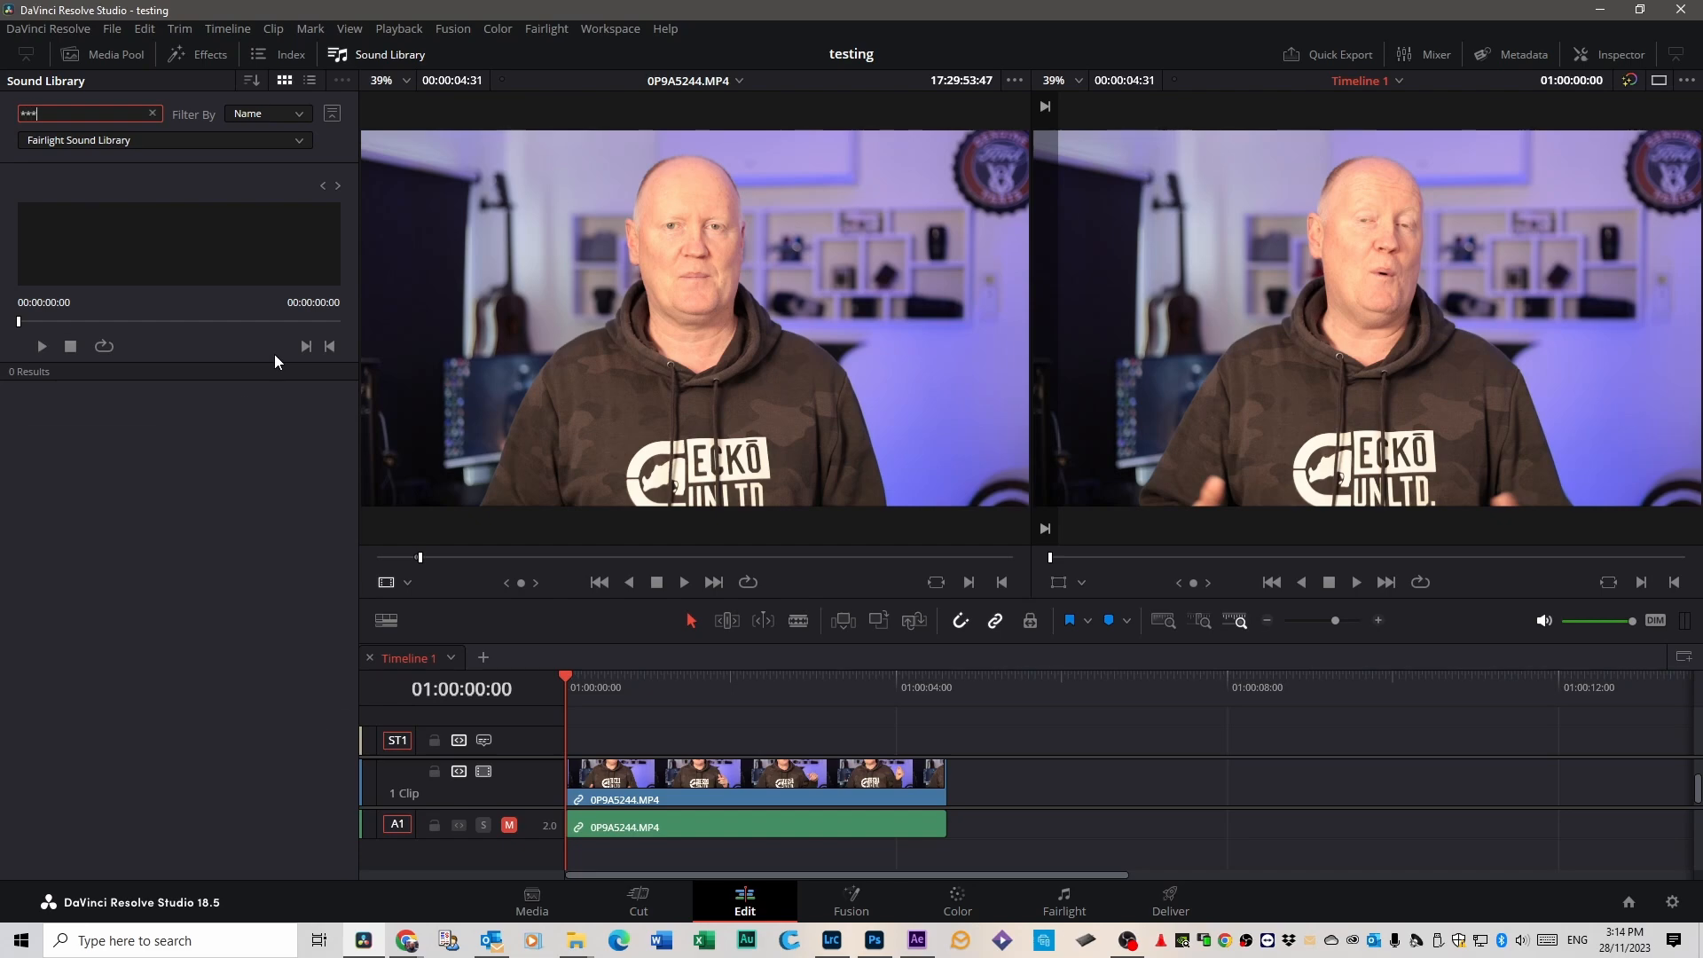
key("Return")
scroll(133, 483, "down", 5)
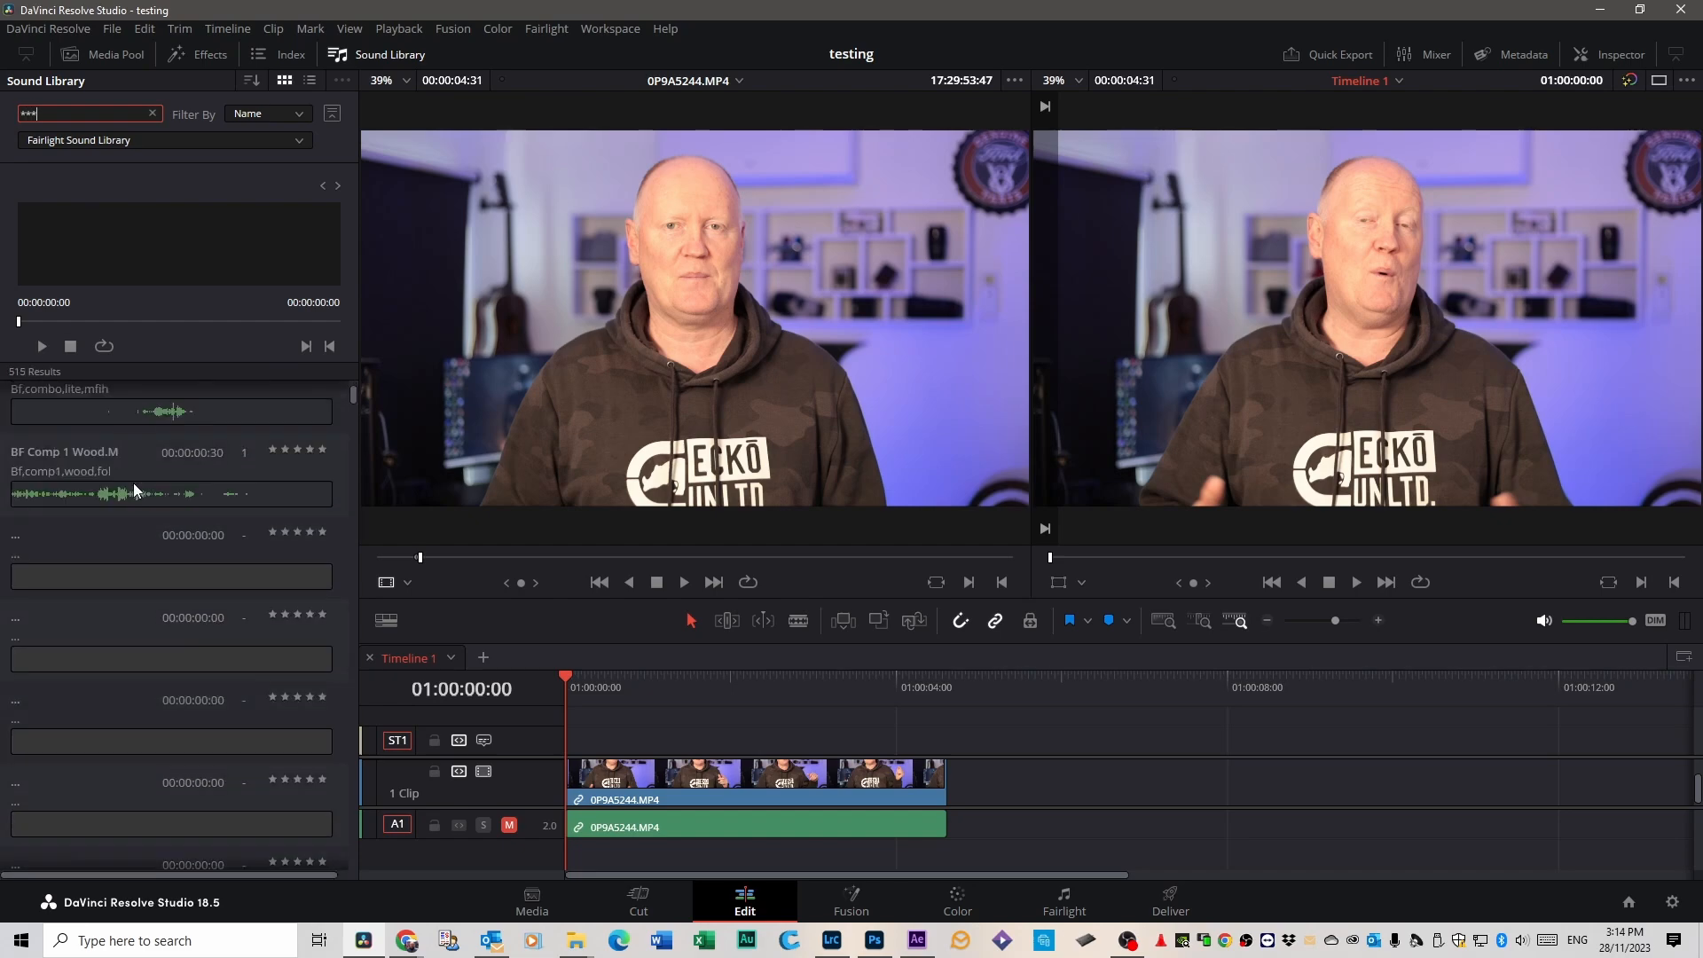
scroll(140, 509, "up", 5)
scroll(140, 505, "down", 10)
scroll(142, 505, "down", 10)
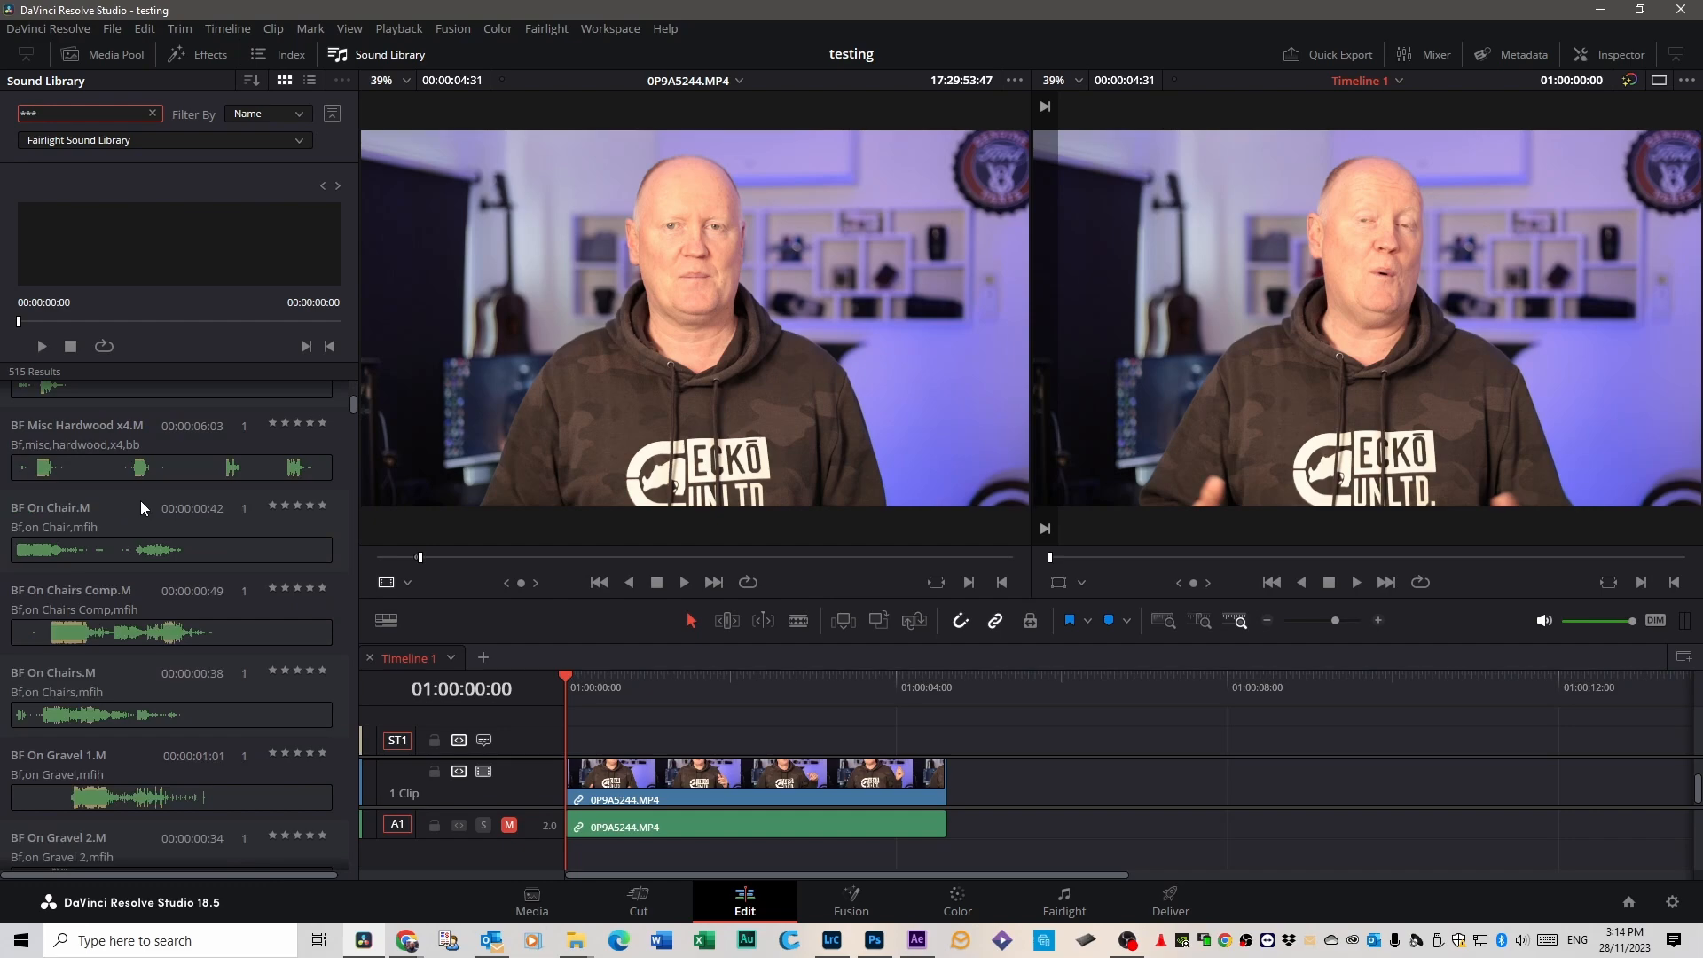
scroll(146, 504, "up", 5)
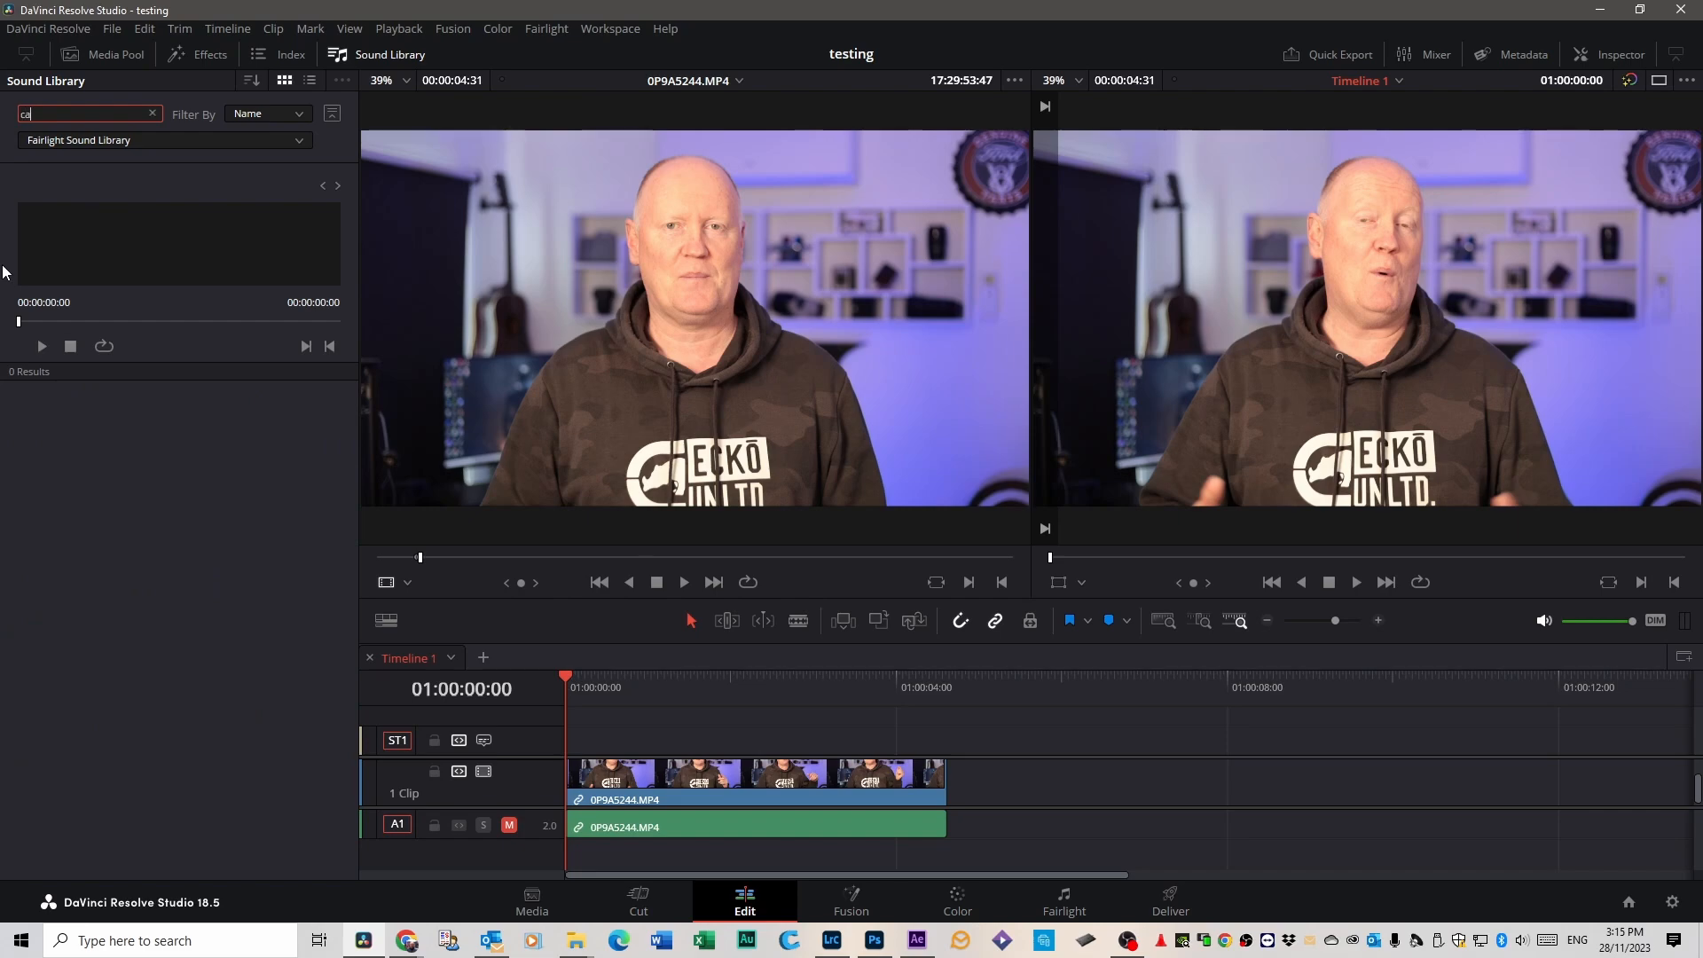
Search the sound library for "cat" and place the Cat Toy Mouse Squeaking sound on audio track A1 near the timeline's start.
key("Return")
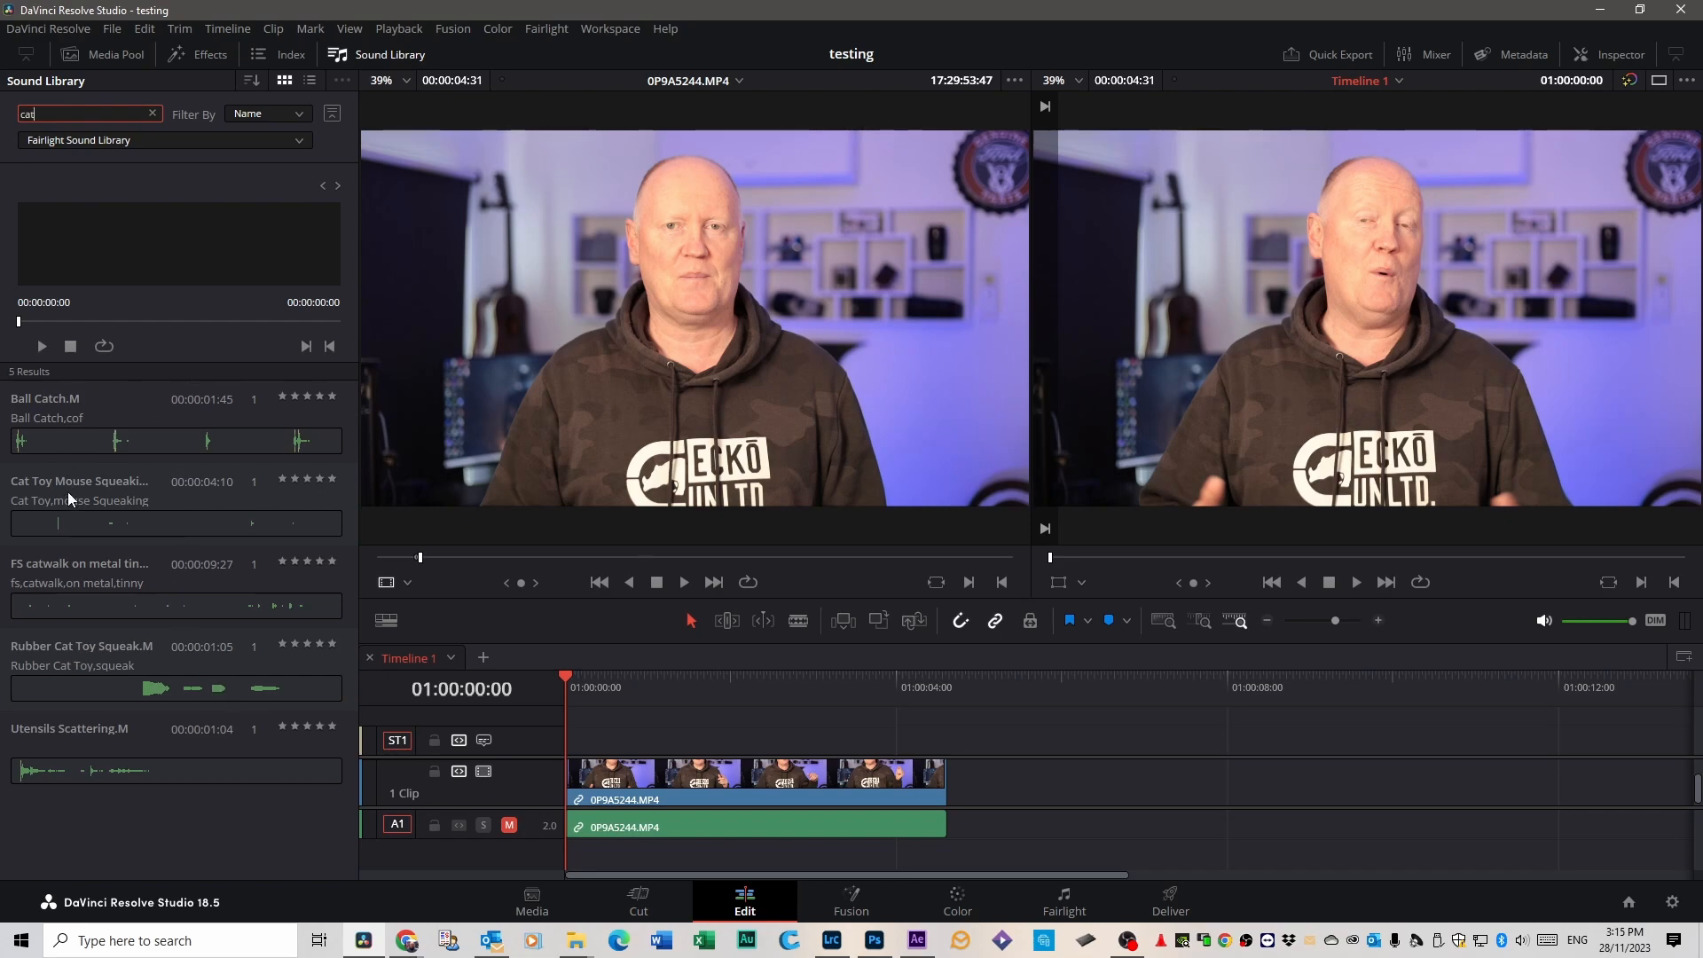
left_click_drag(67, 491, 576, 698)
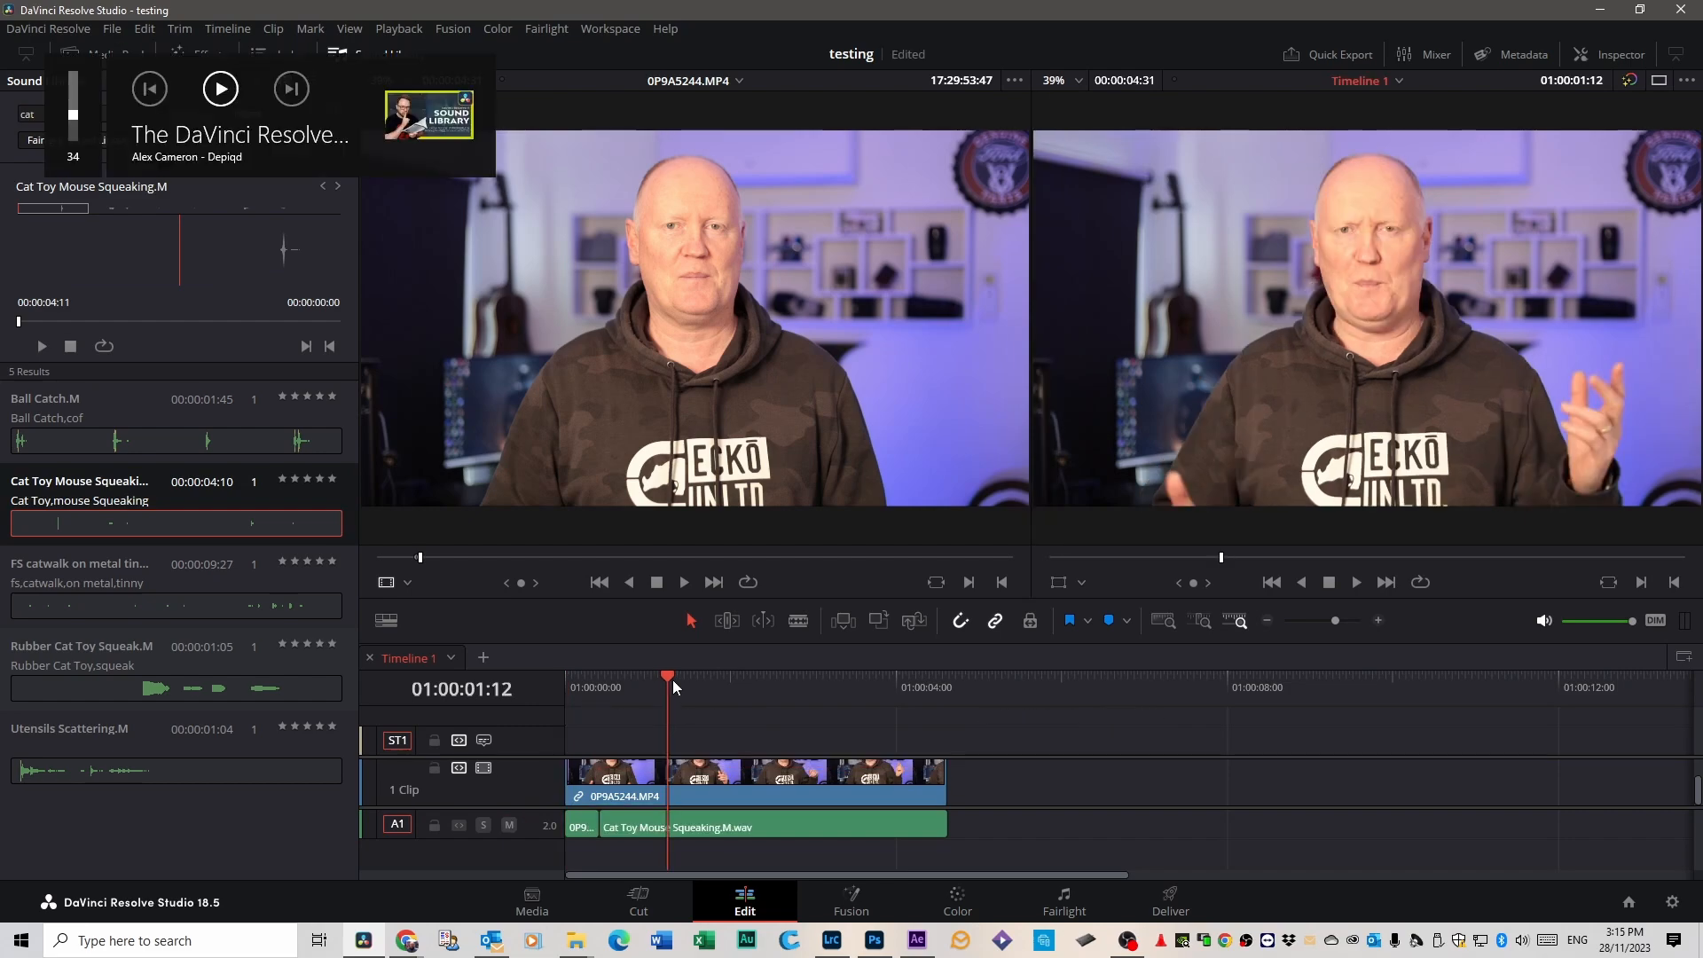
Play the timeline from near its start at a lower volume to listen to the cat toy sound, and rewind the playhead.
left_click_drag(672, 679, 576, 679)
key("XF86AudioLowerVolume")
key("XF86AudioLowerVolume")
key("XF86AudioLowerVolume")
key("space")
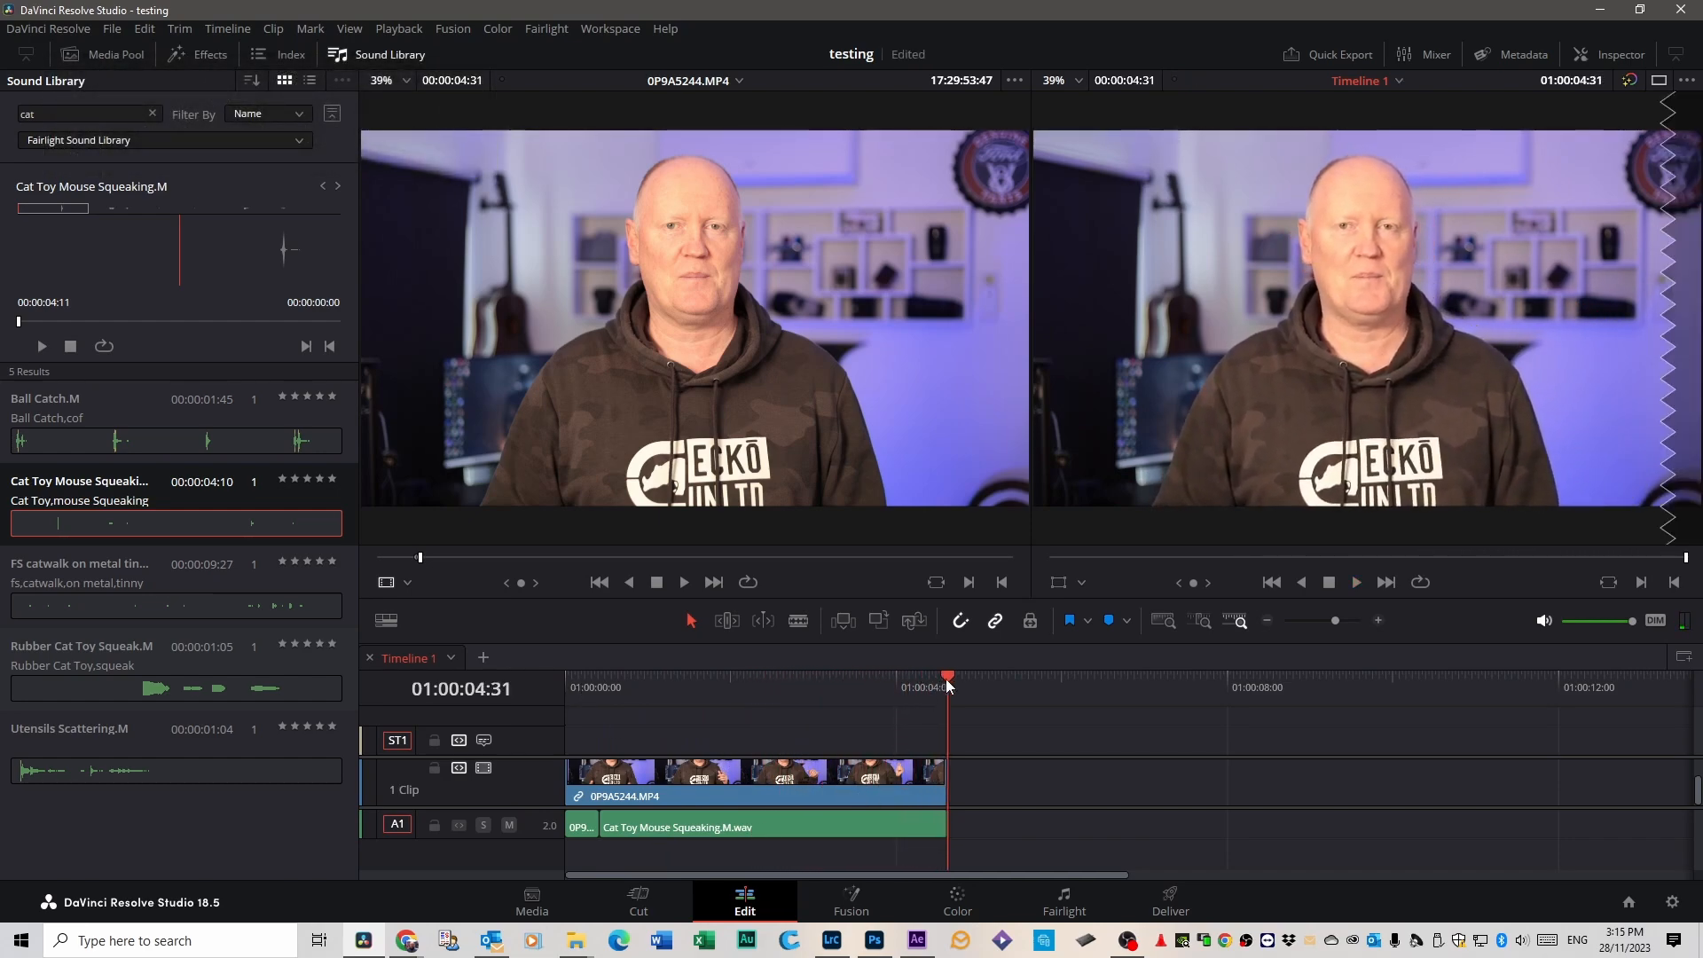
left_click_drag(945, 678, 609, 686)
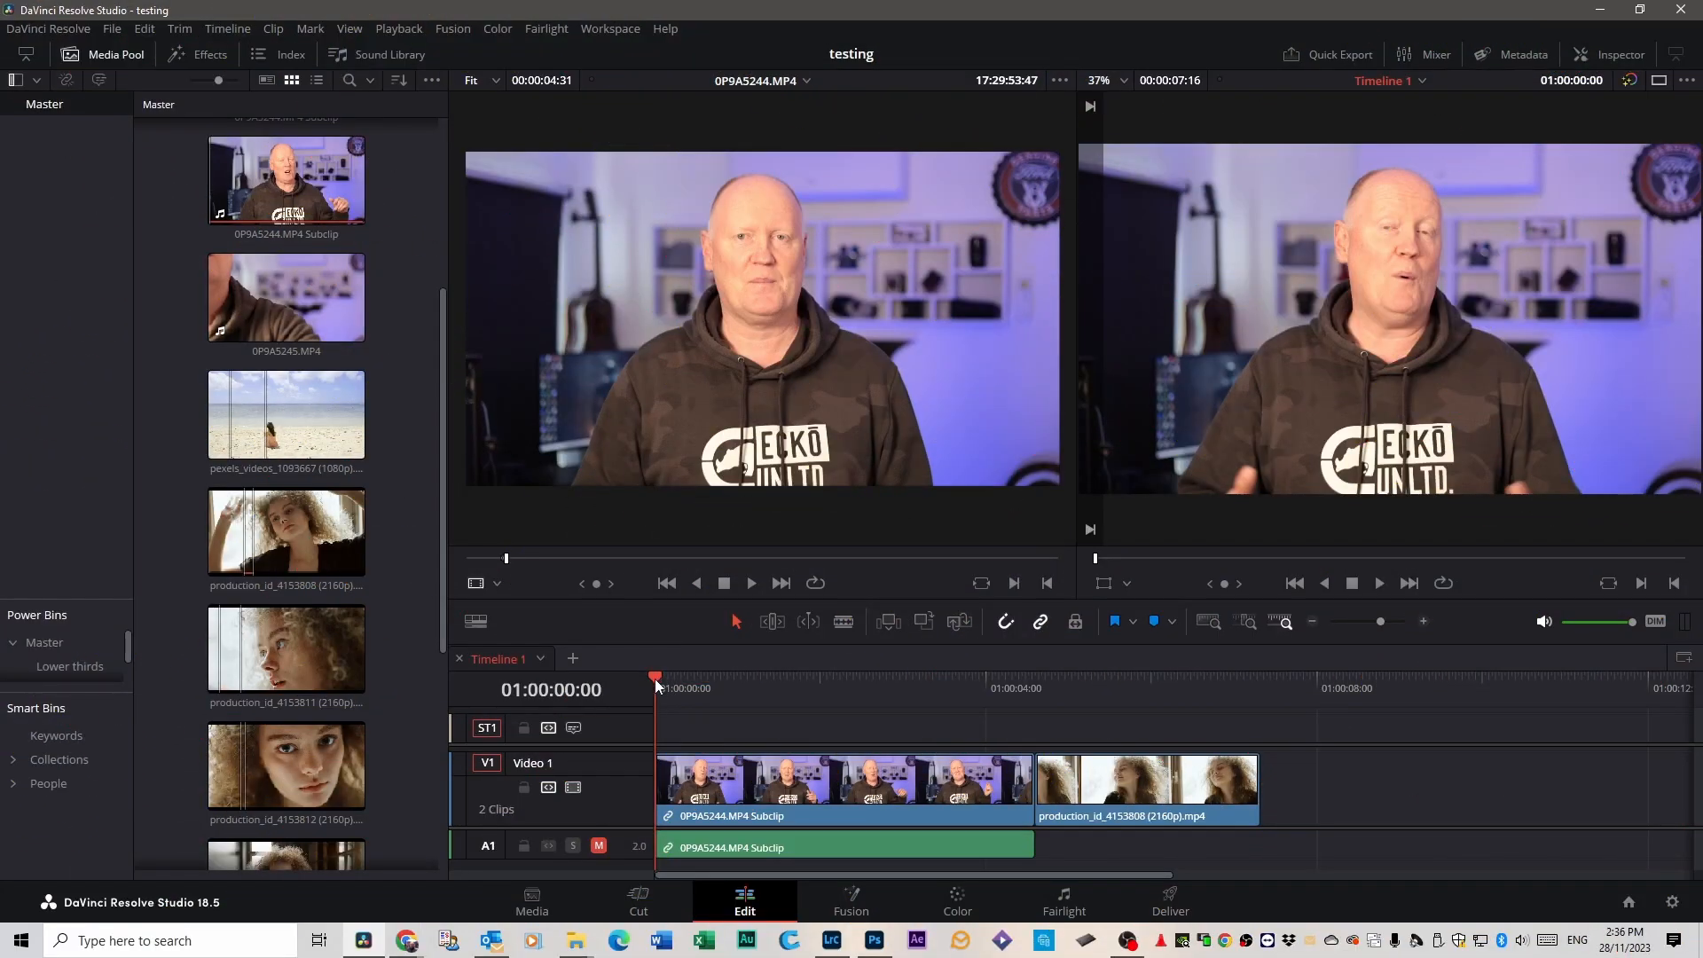
Play through the two-clip timeline and set the playhead on the cut between the 0P9A5244.MP4 subclip and the production_id_4153808 clip.
left_click_drag(655, 678, 1191, 715)
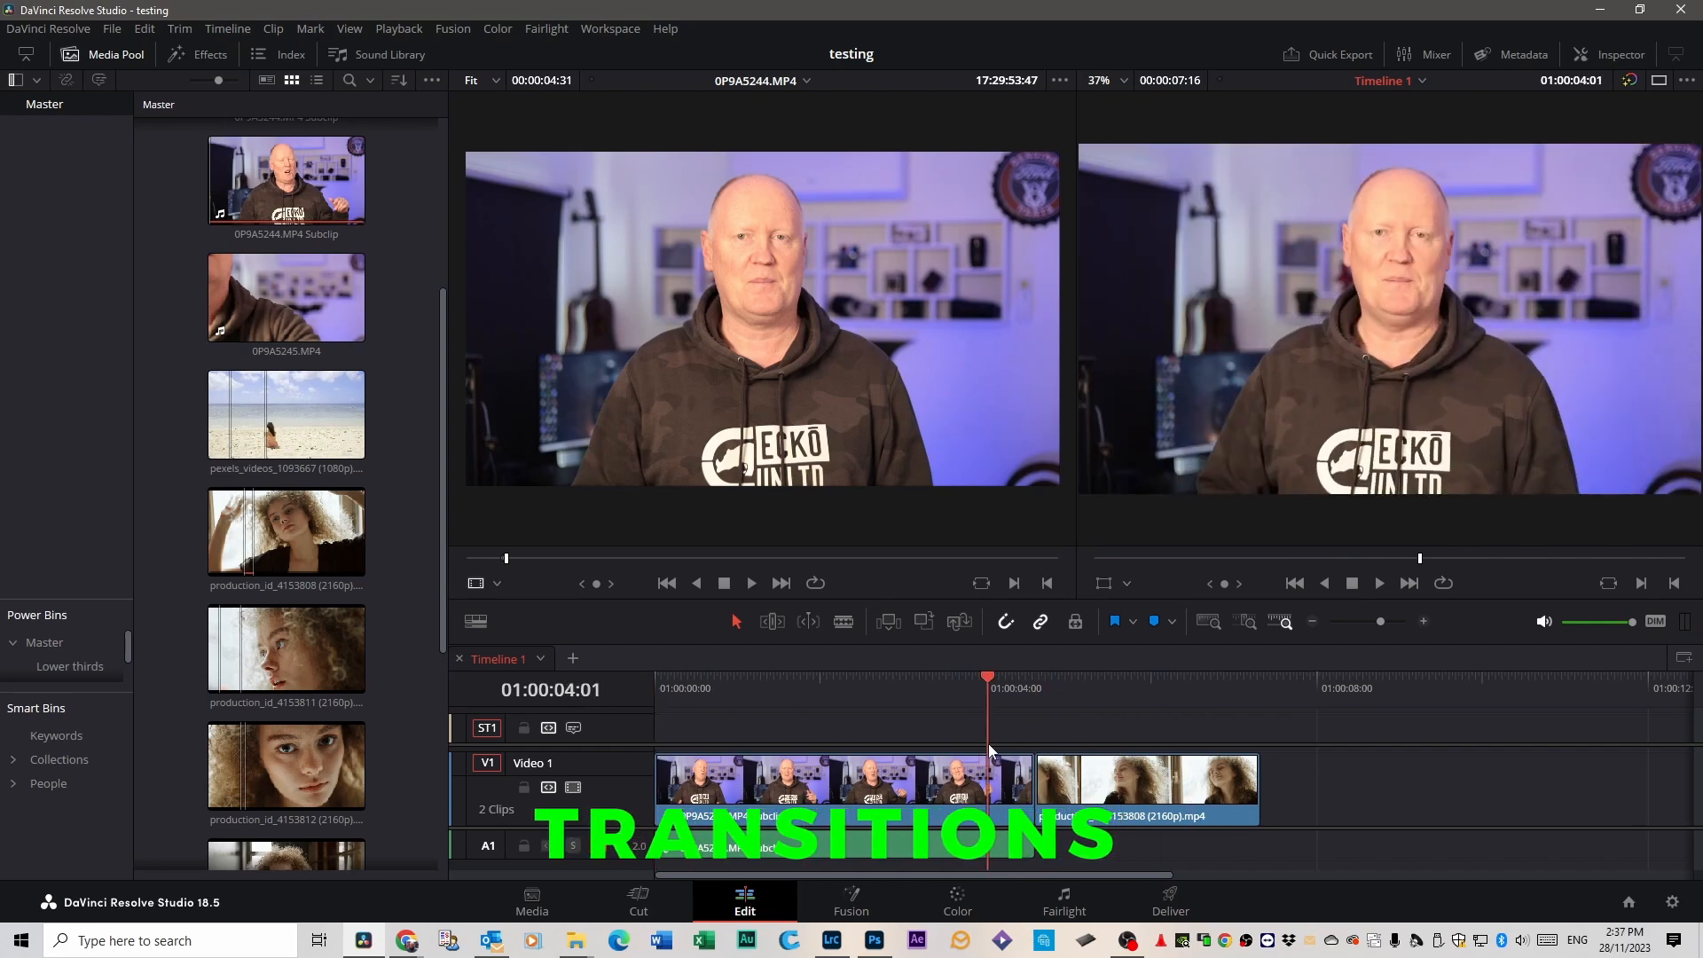
key("space")
key("Up")
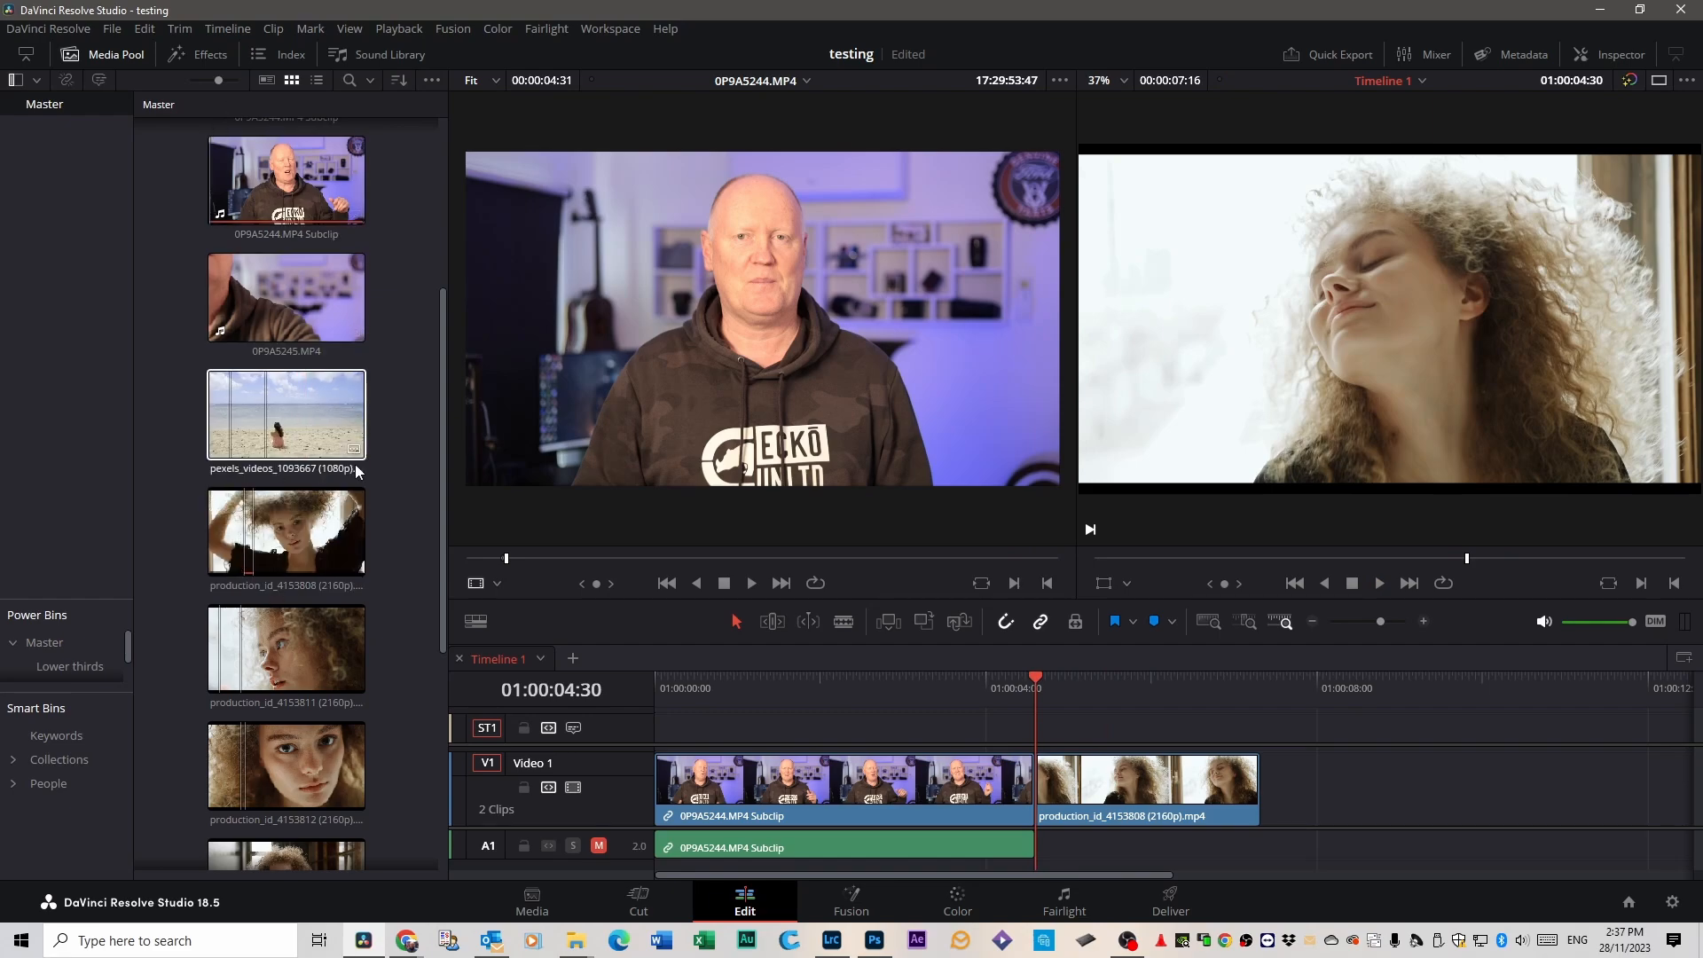
Show the video transitions in the effects library and preview the Dissolve and Iris types.
left_click(203, 57)
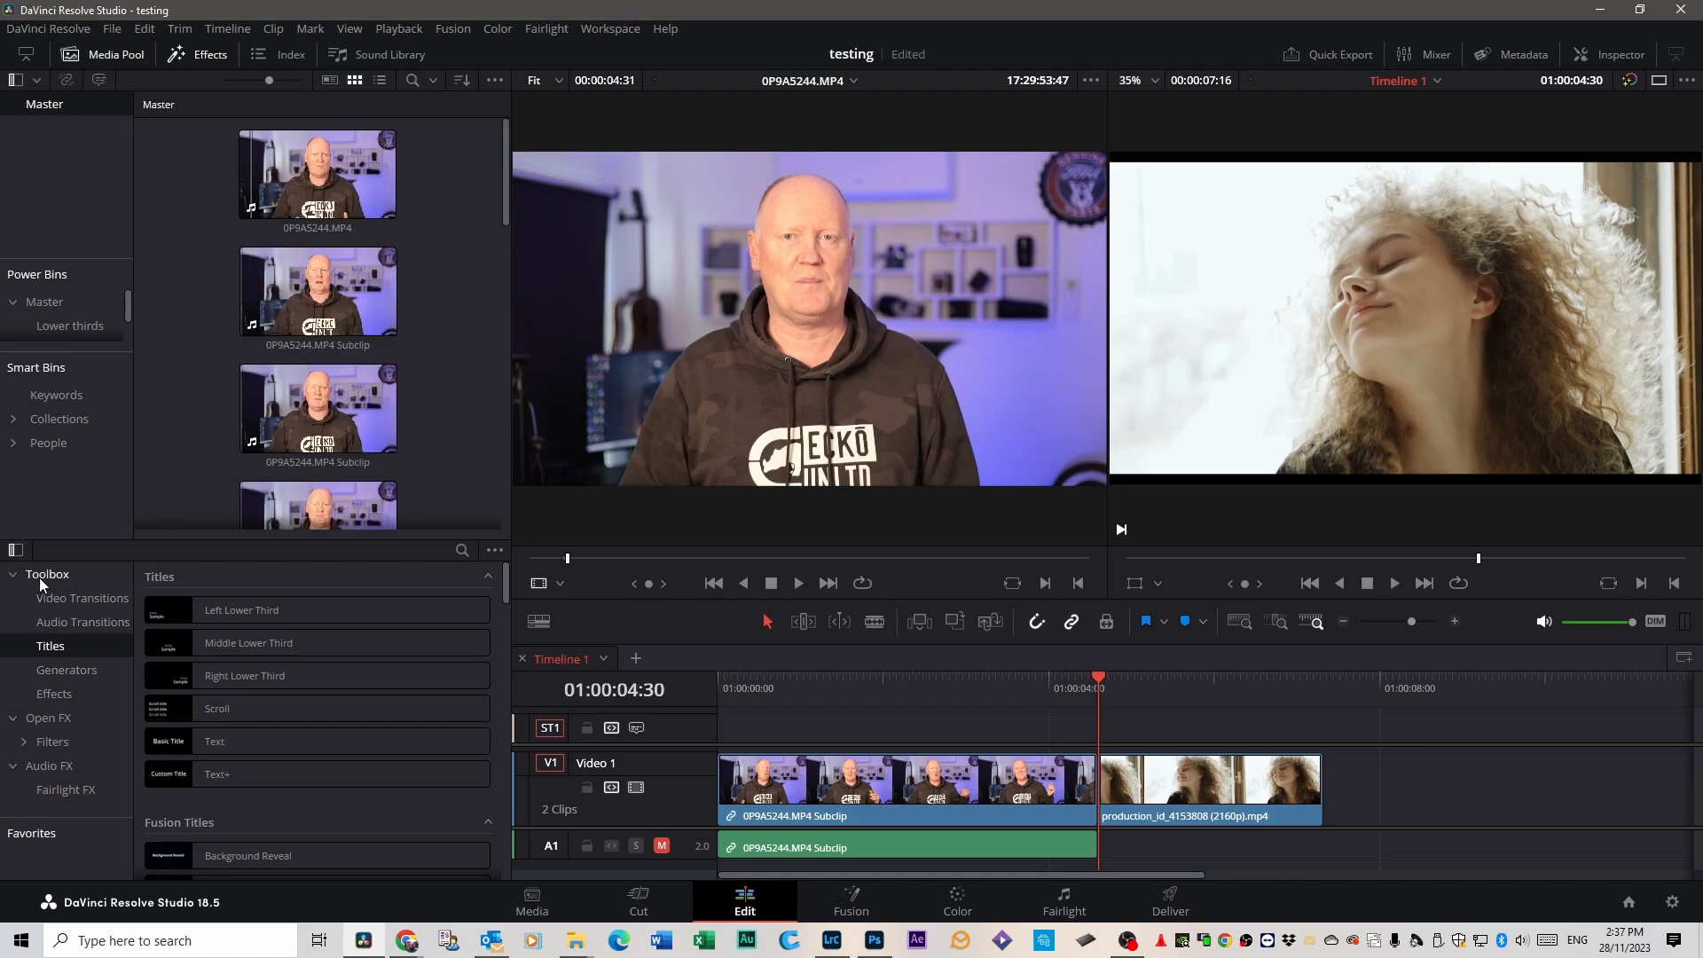
left_click(56, 607)
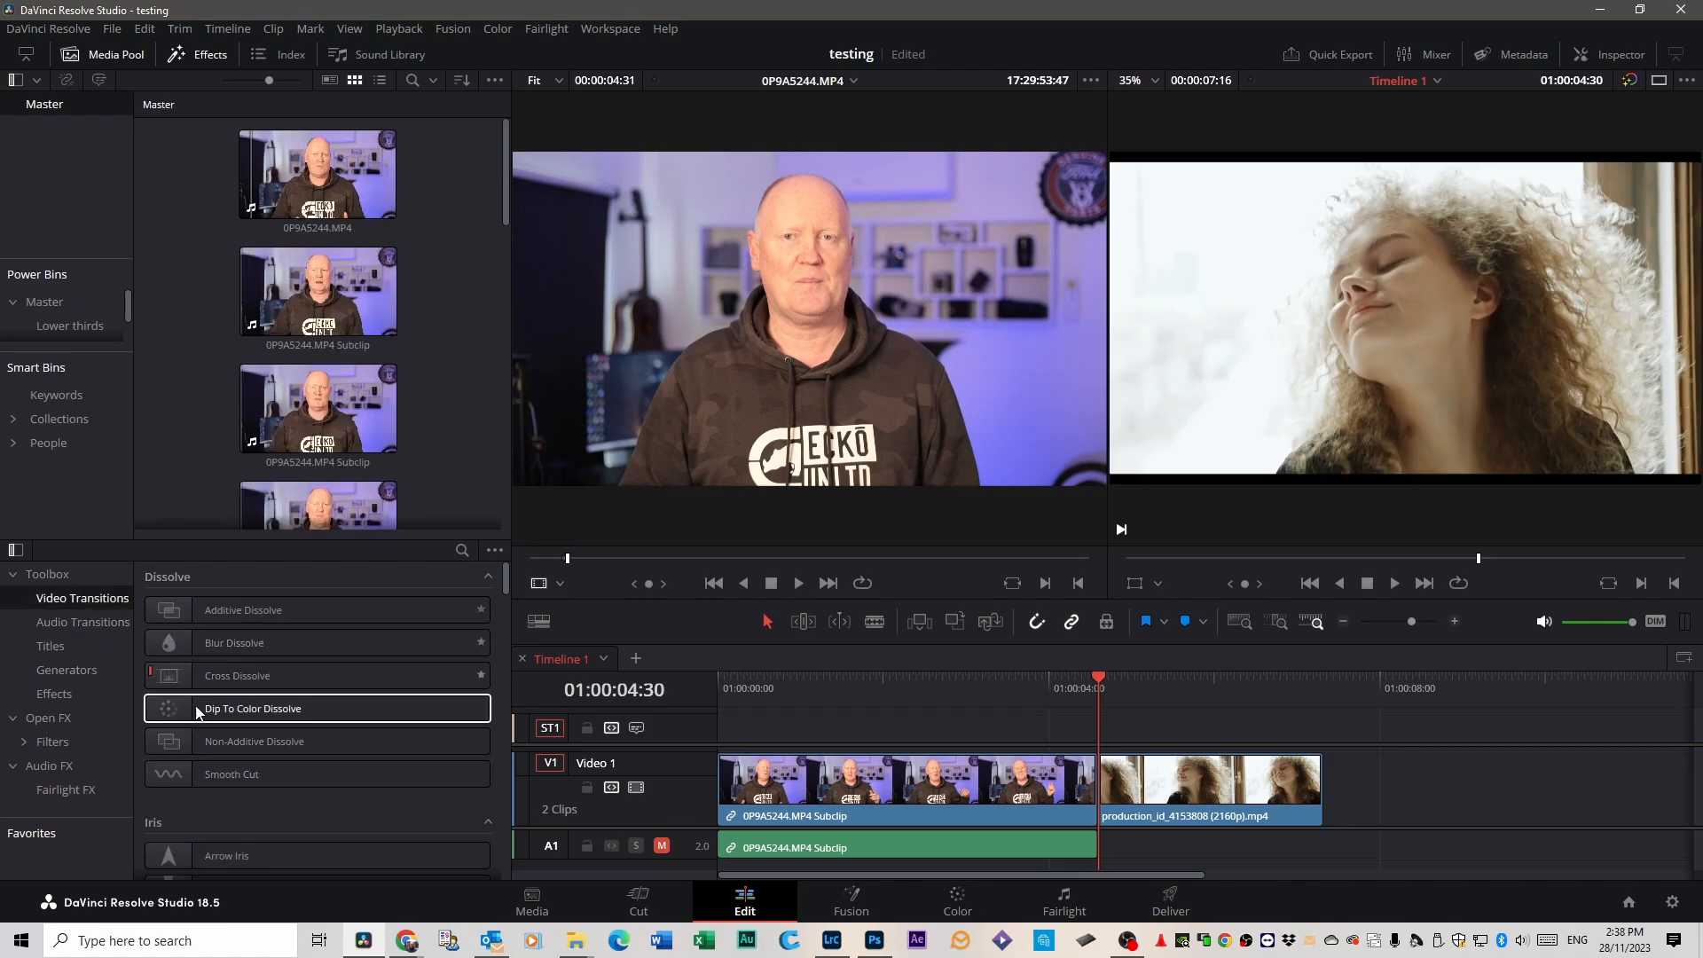
scroll(257, 629, "down", 10)
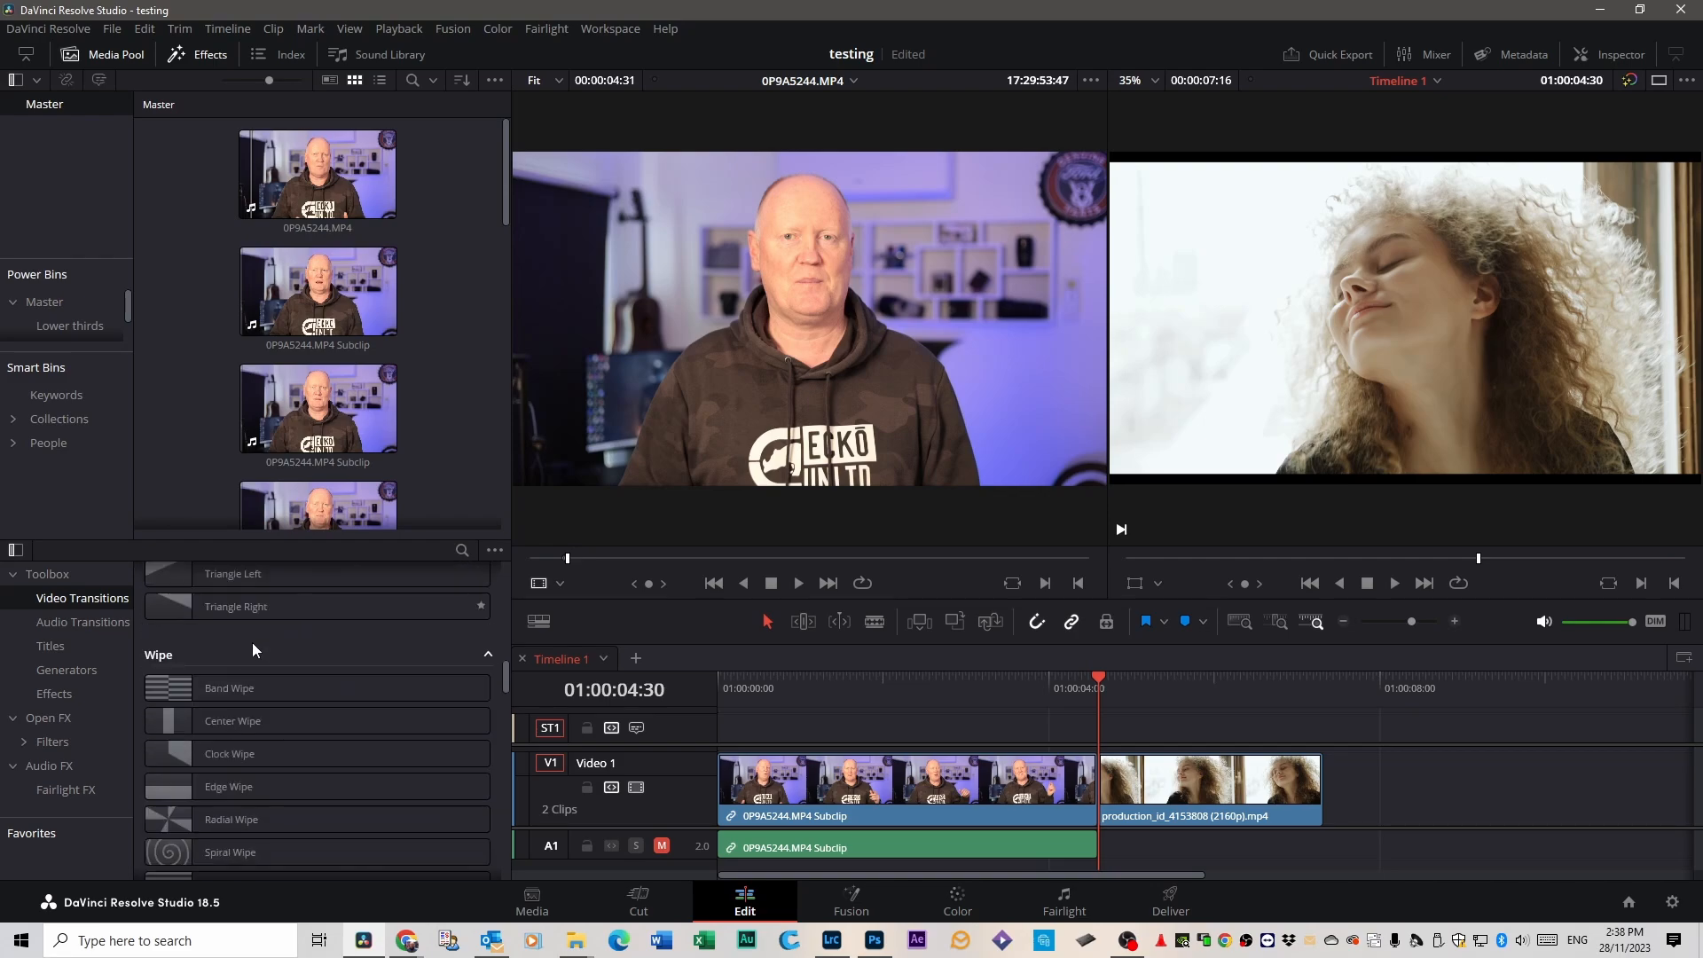
scroll(252, 642, "up", 10)
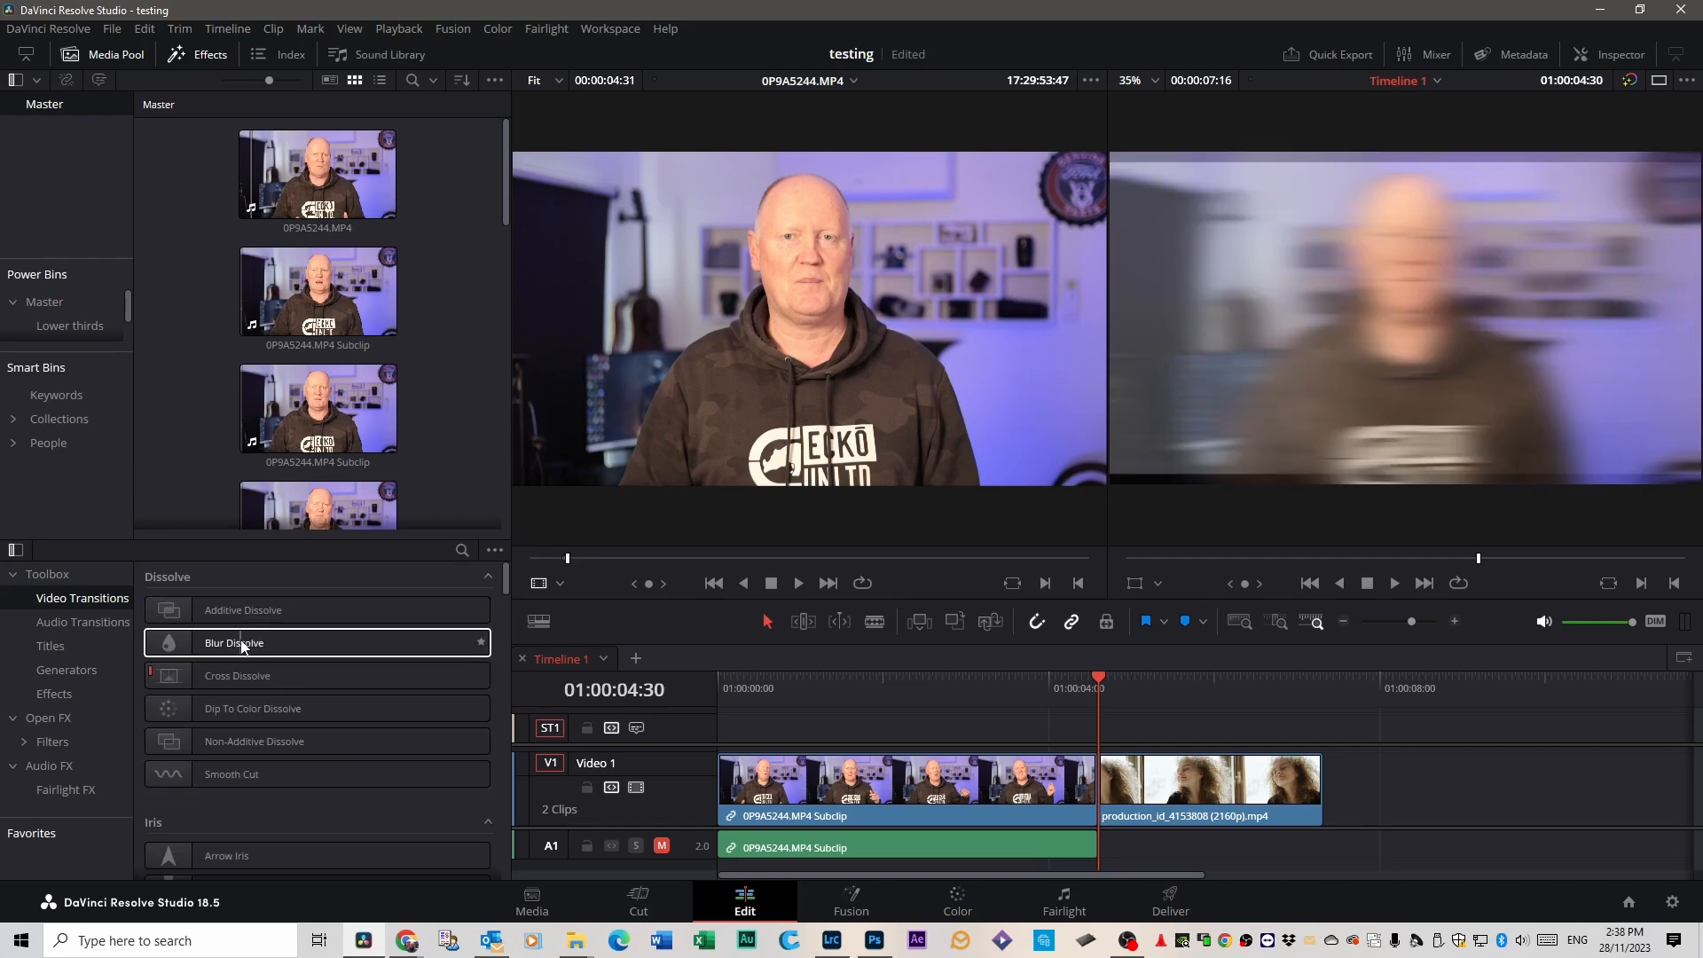
Try a Blur Dissolve at the end of the 0P9A5244.MP4 subclip, play it around the cut, and delete it.
left_click_drag(241, 645, 1102, 775)
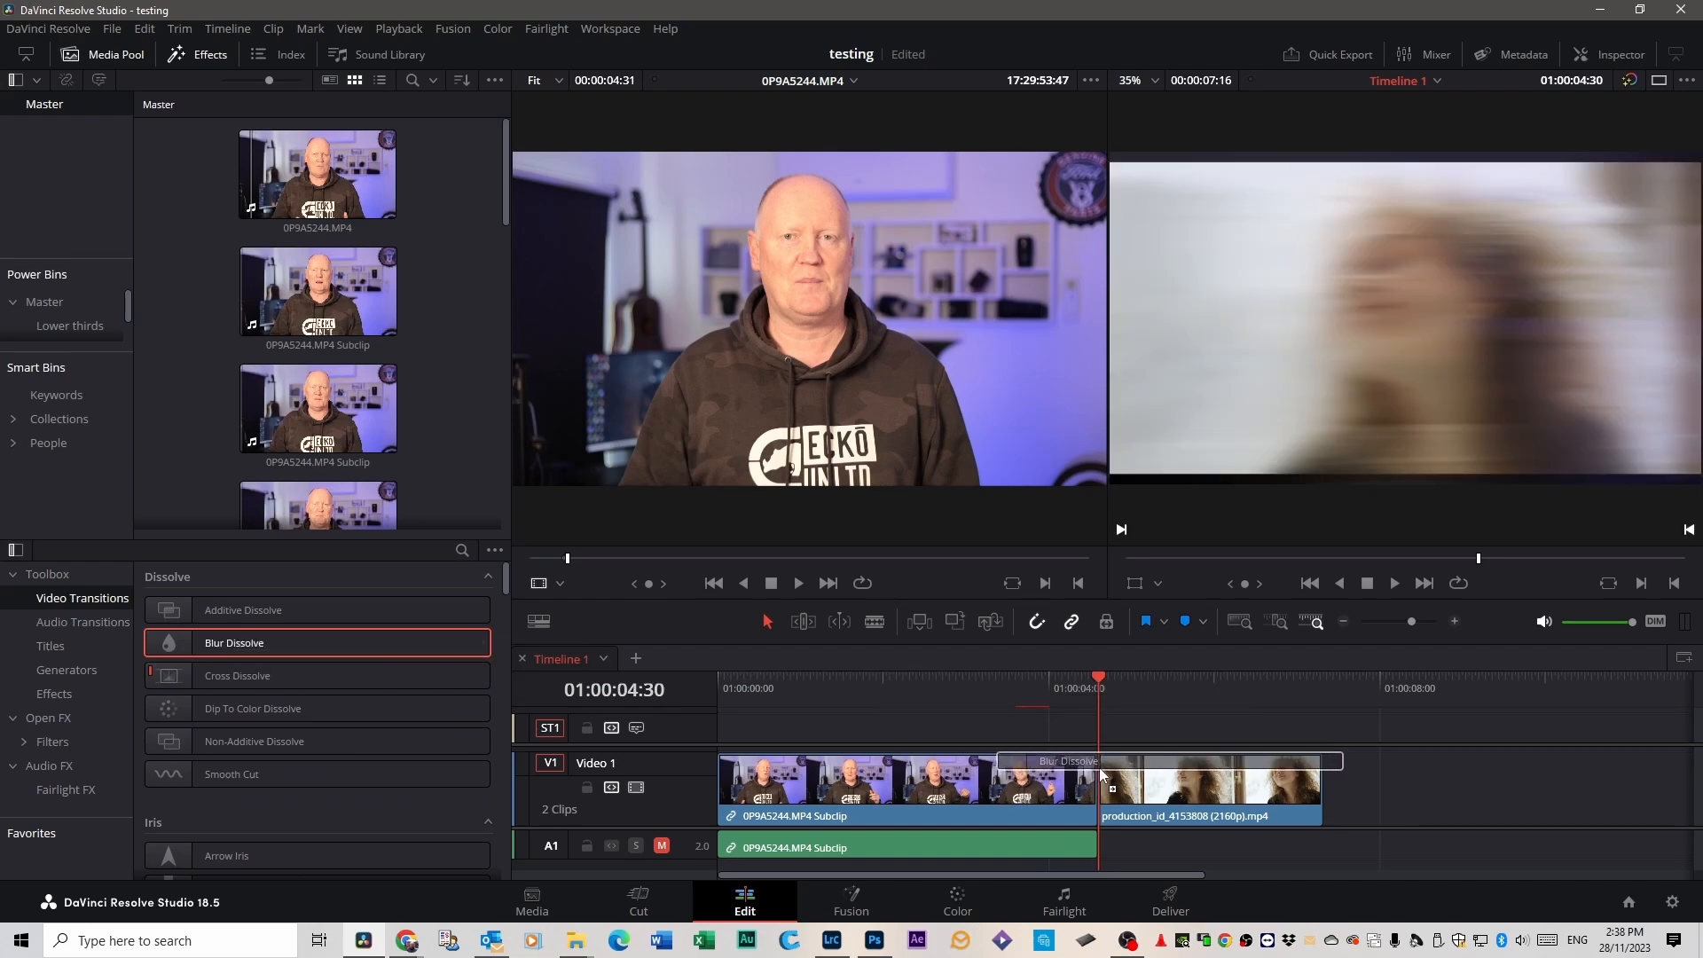
key("/")
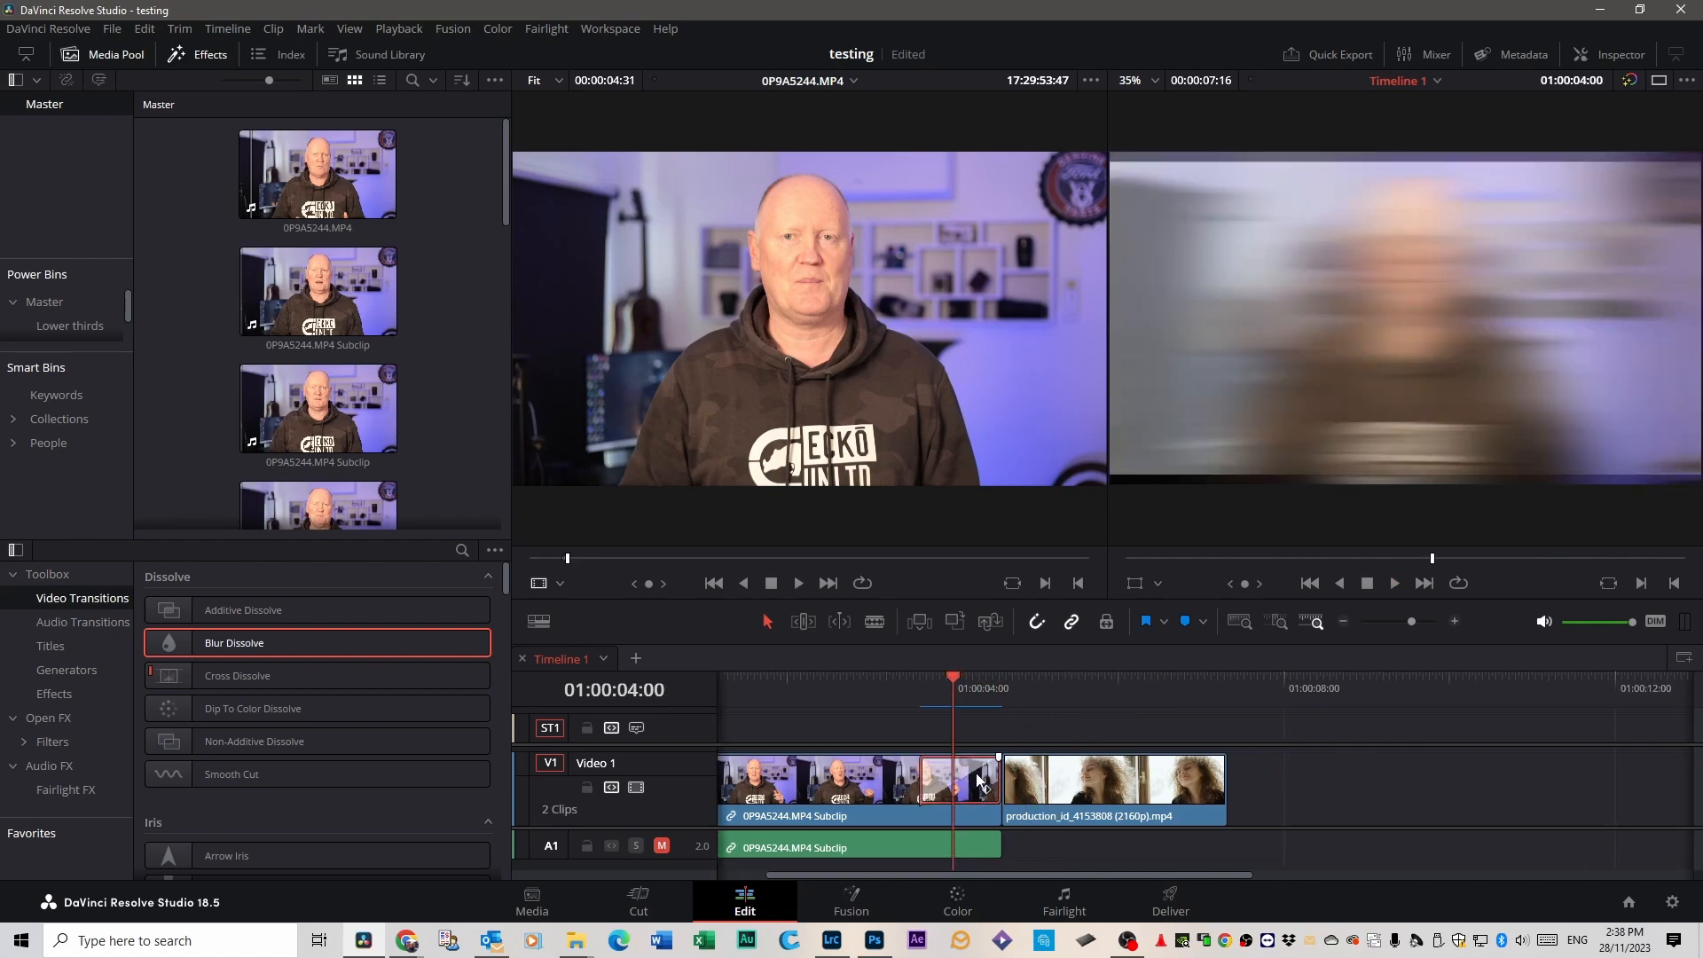
key("Delete")
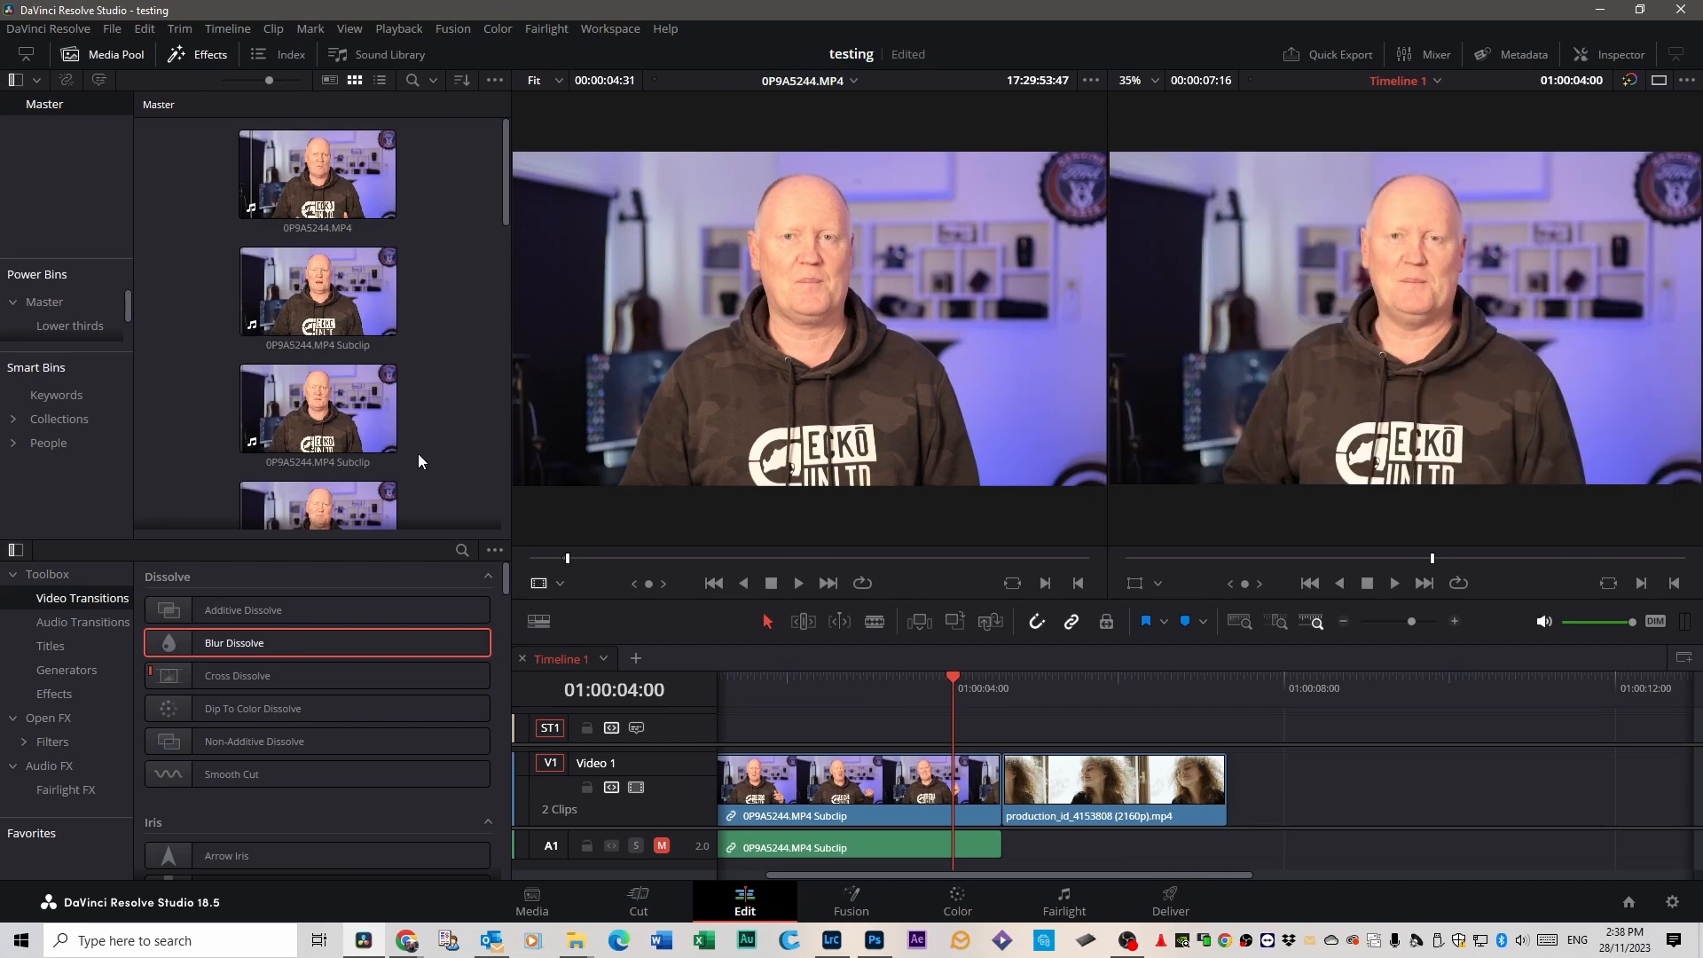
Try a Cross Dissolve at the end of the 0P9A5244.MP4 subclip and play through the cut.
left_click_drag(253, 674, 978, 785)
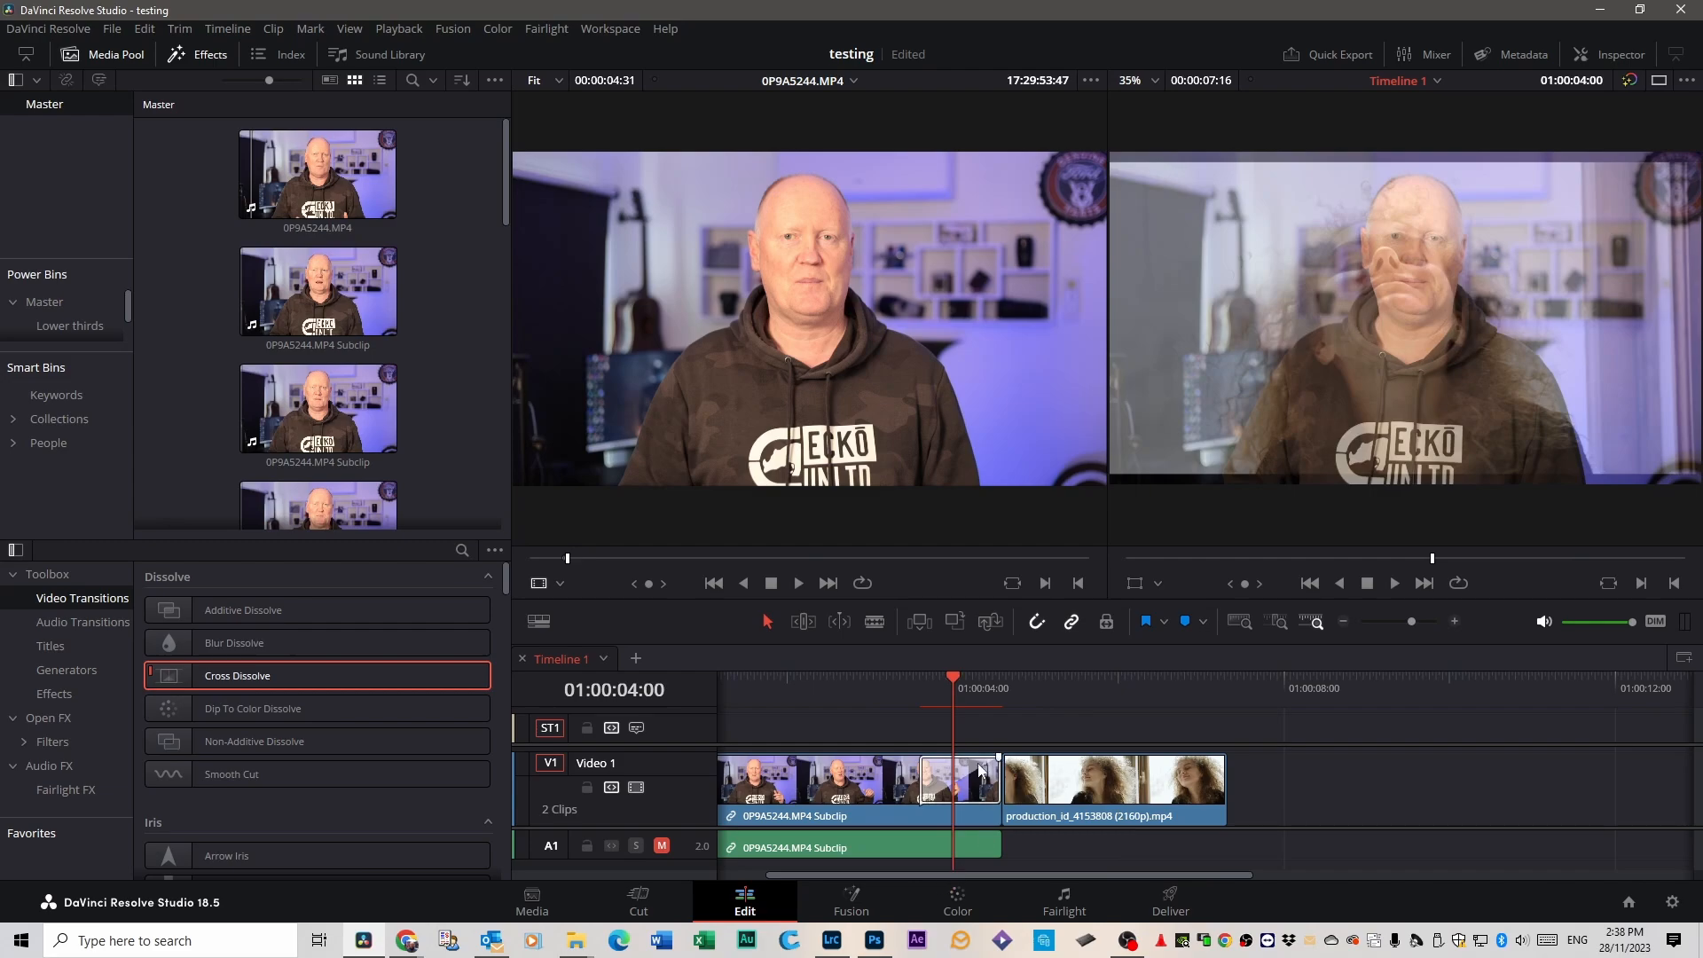
left_click_drag(953, 688, 899, 688)
key("space")
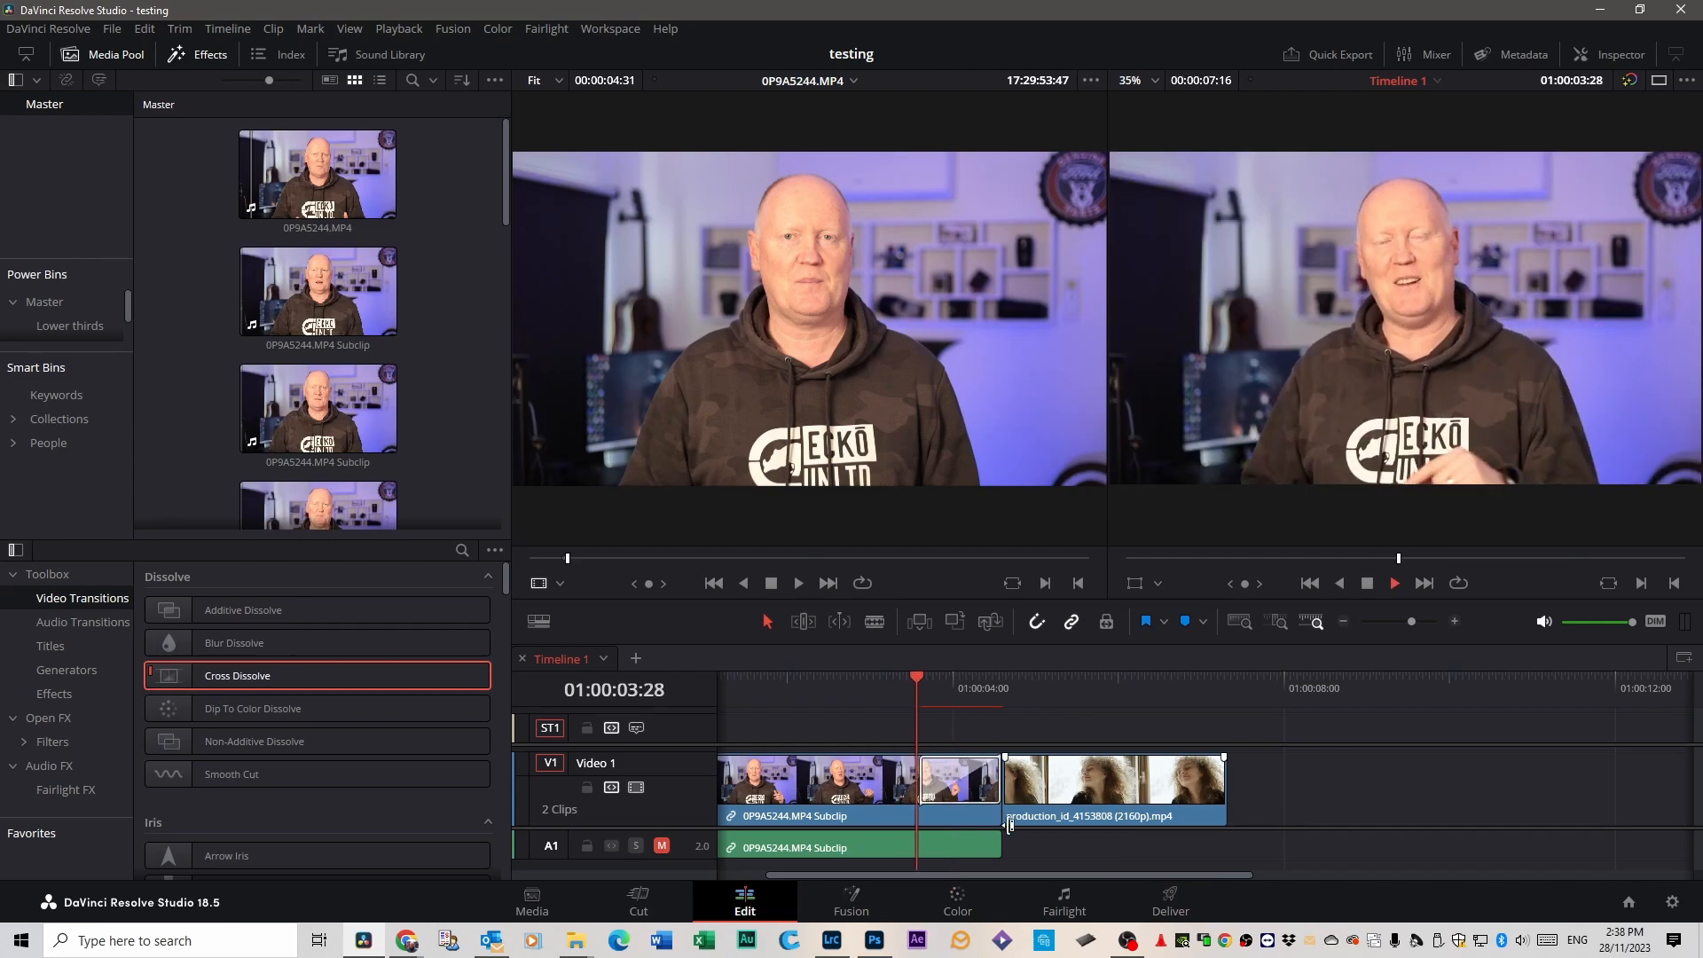
Replace the Cross Dissolve with a Smooth Cut transition, play it through, and delete it.
left_click(980, 787)
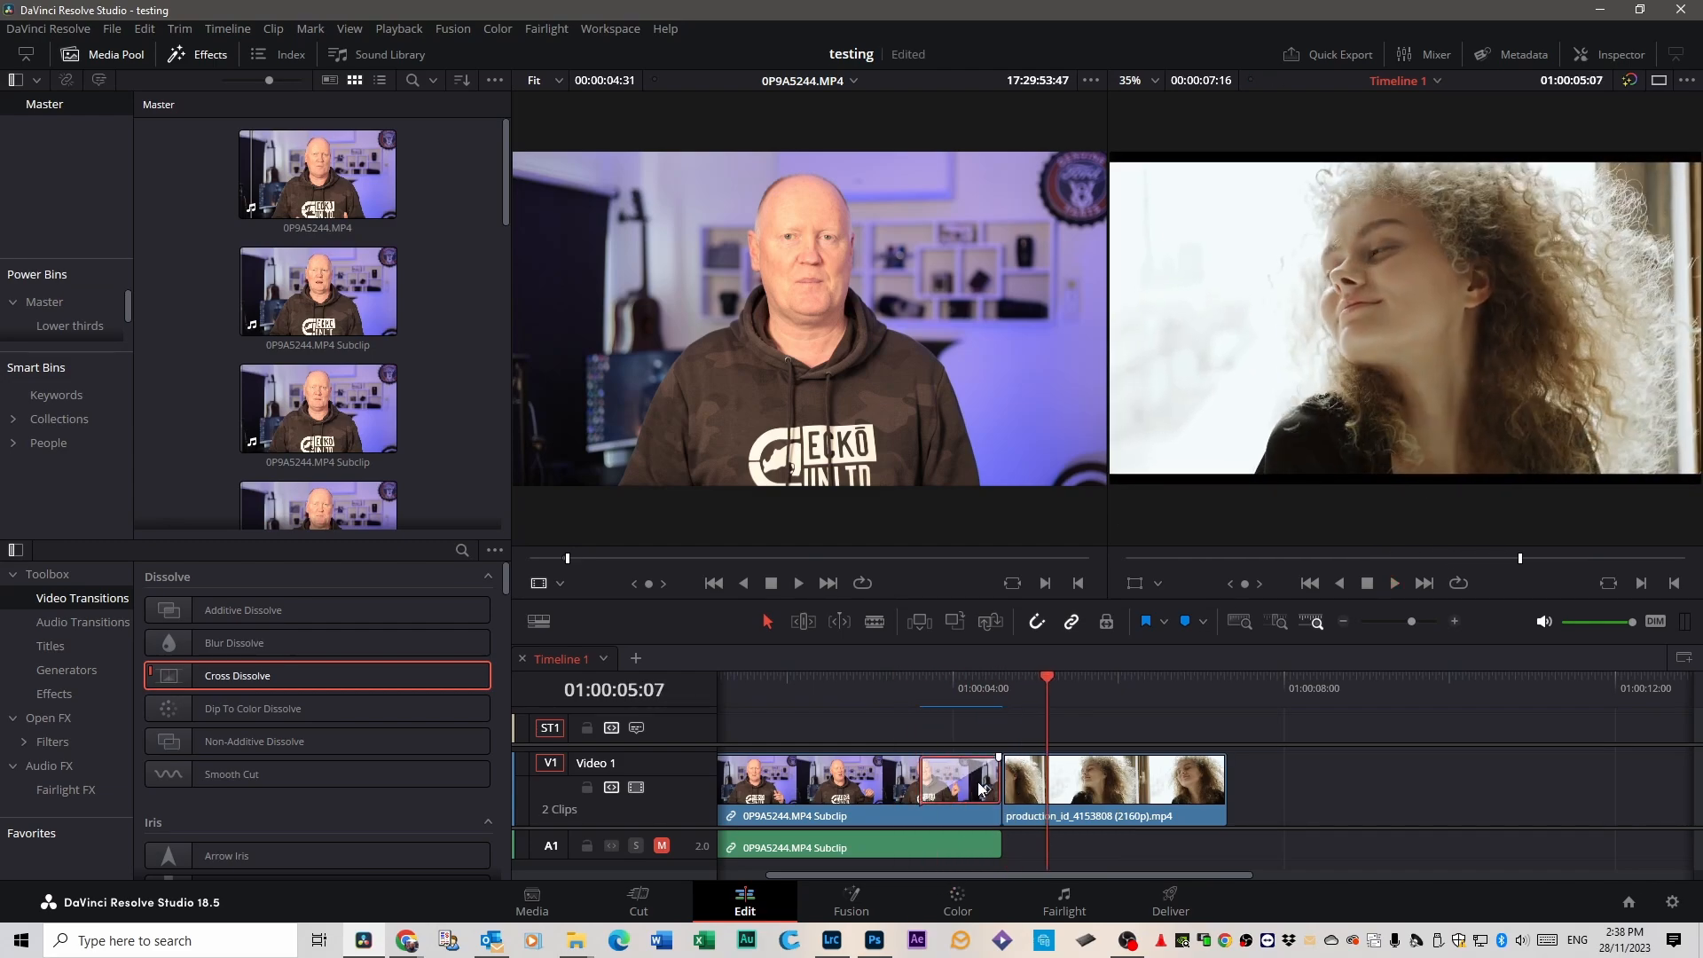
scroll(293, 727, "down", 1)
left_click_drag(293, 728, 985, 788)
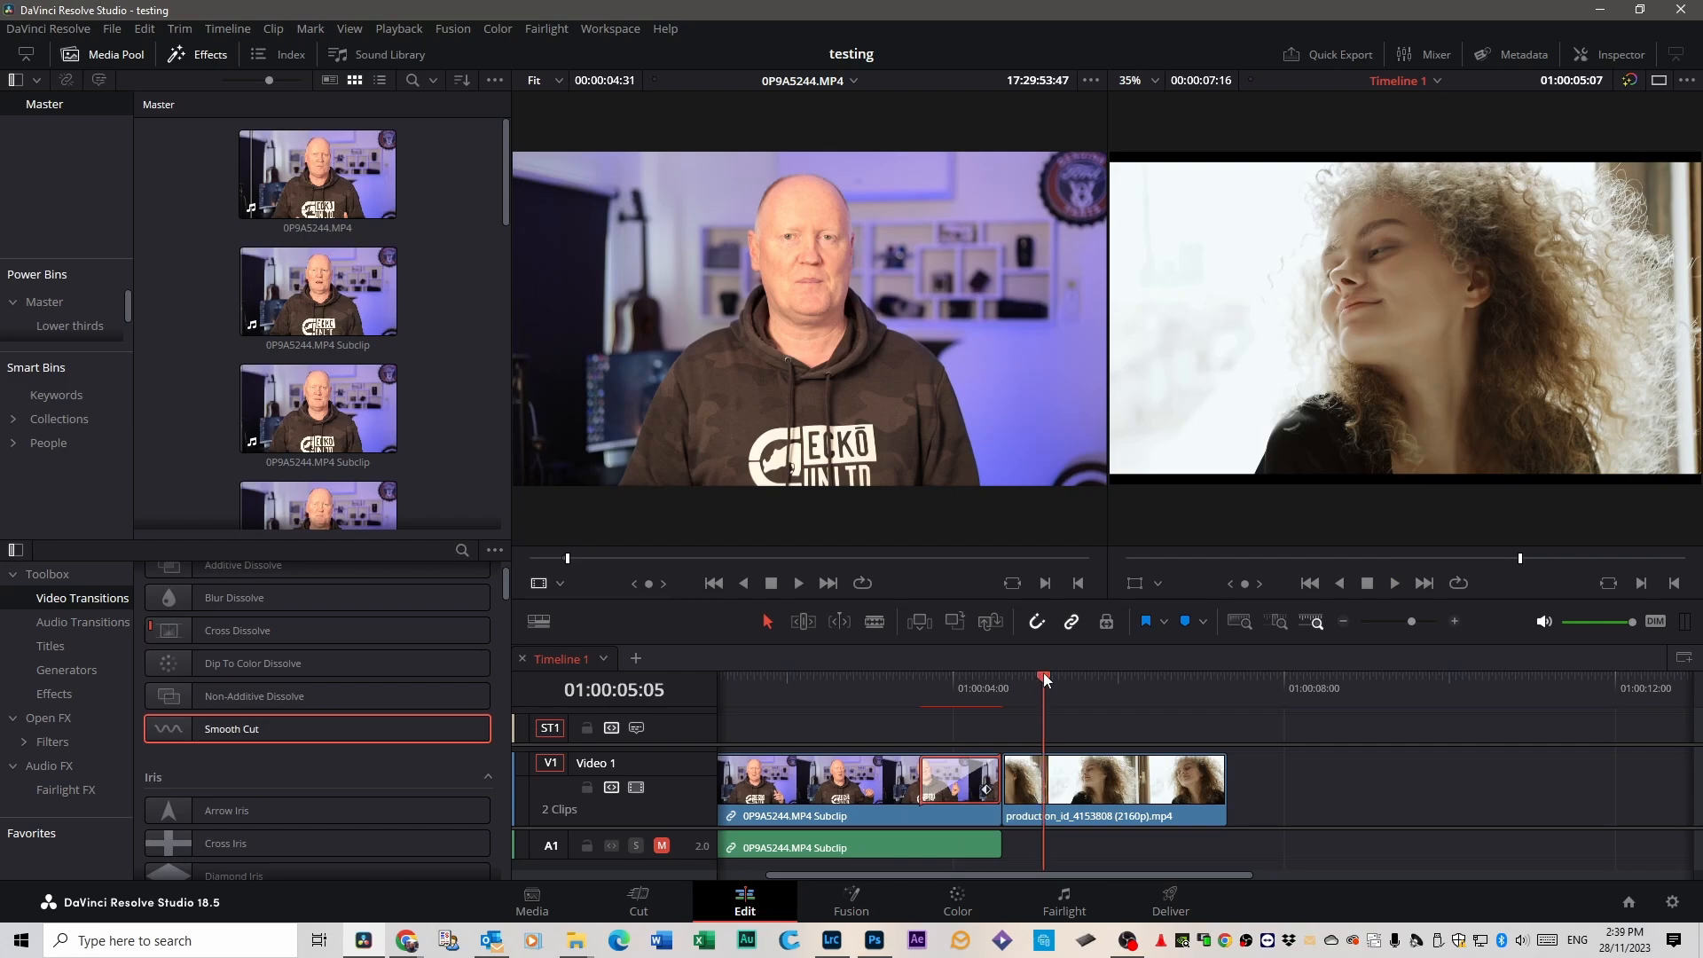
left_click_drag(1044, 680, 887, 685)
key("space")
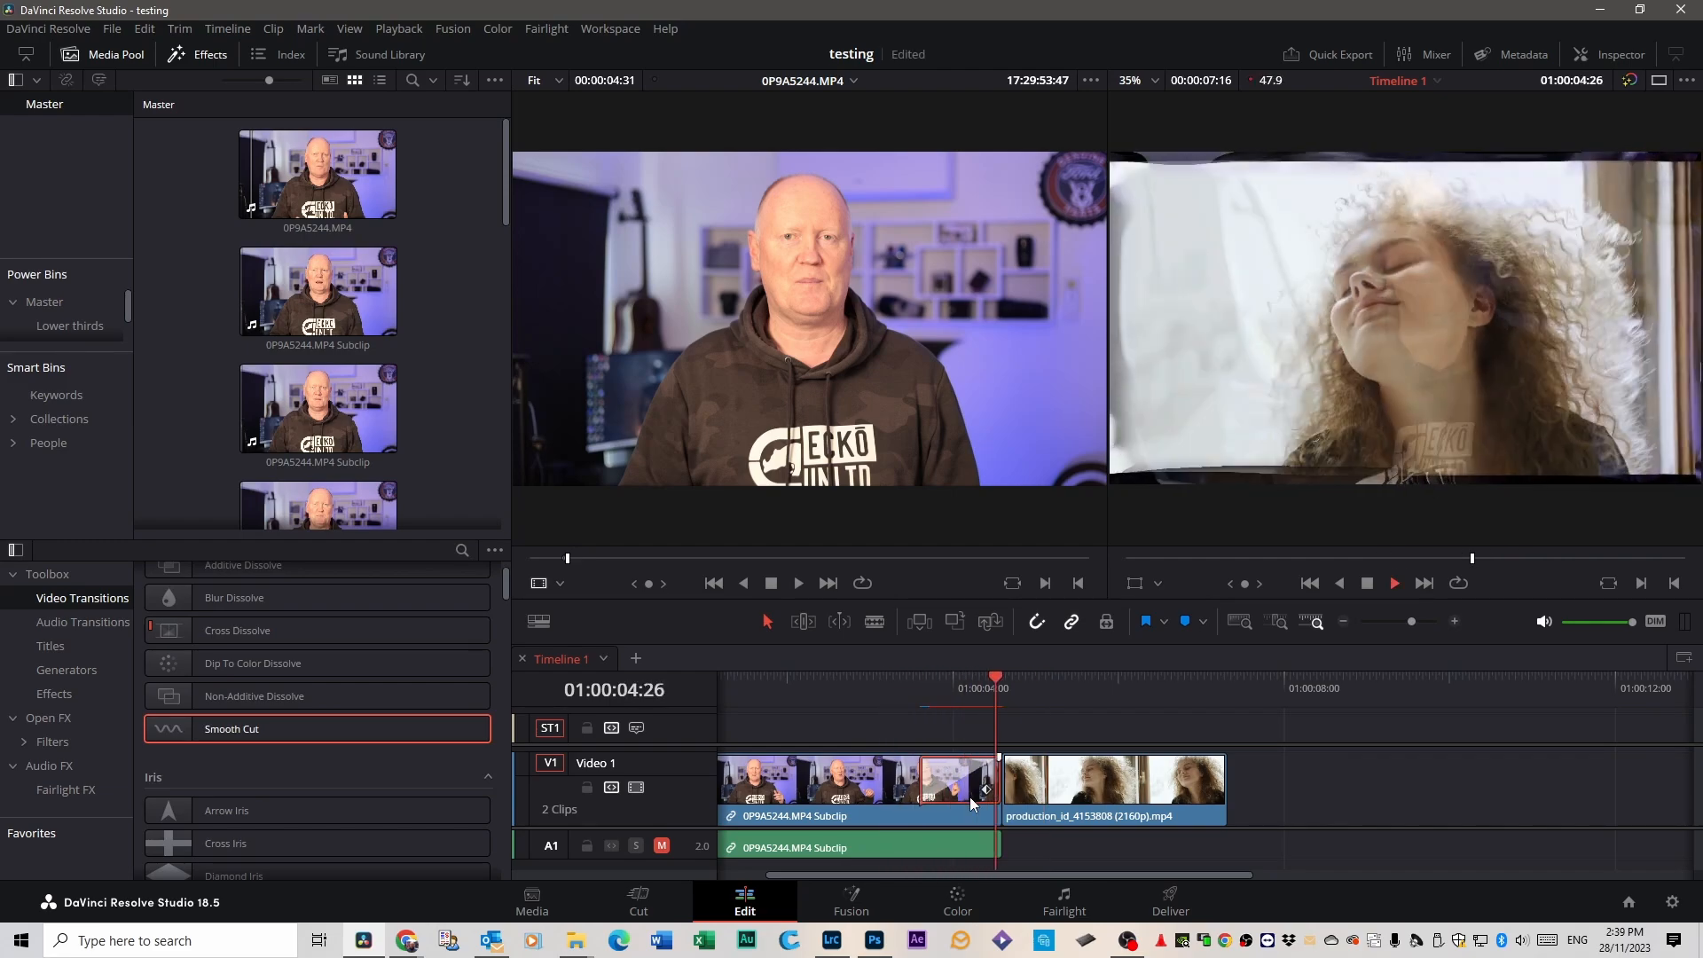
key("Delete")
Preview further video transitions, including Cross Iris, Diamond Iris, Barn Door, Slide and Pan Right.
scroll(173, 824, "down", 1)
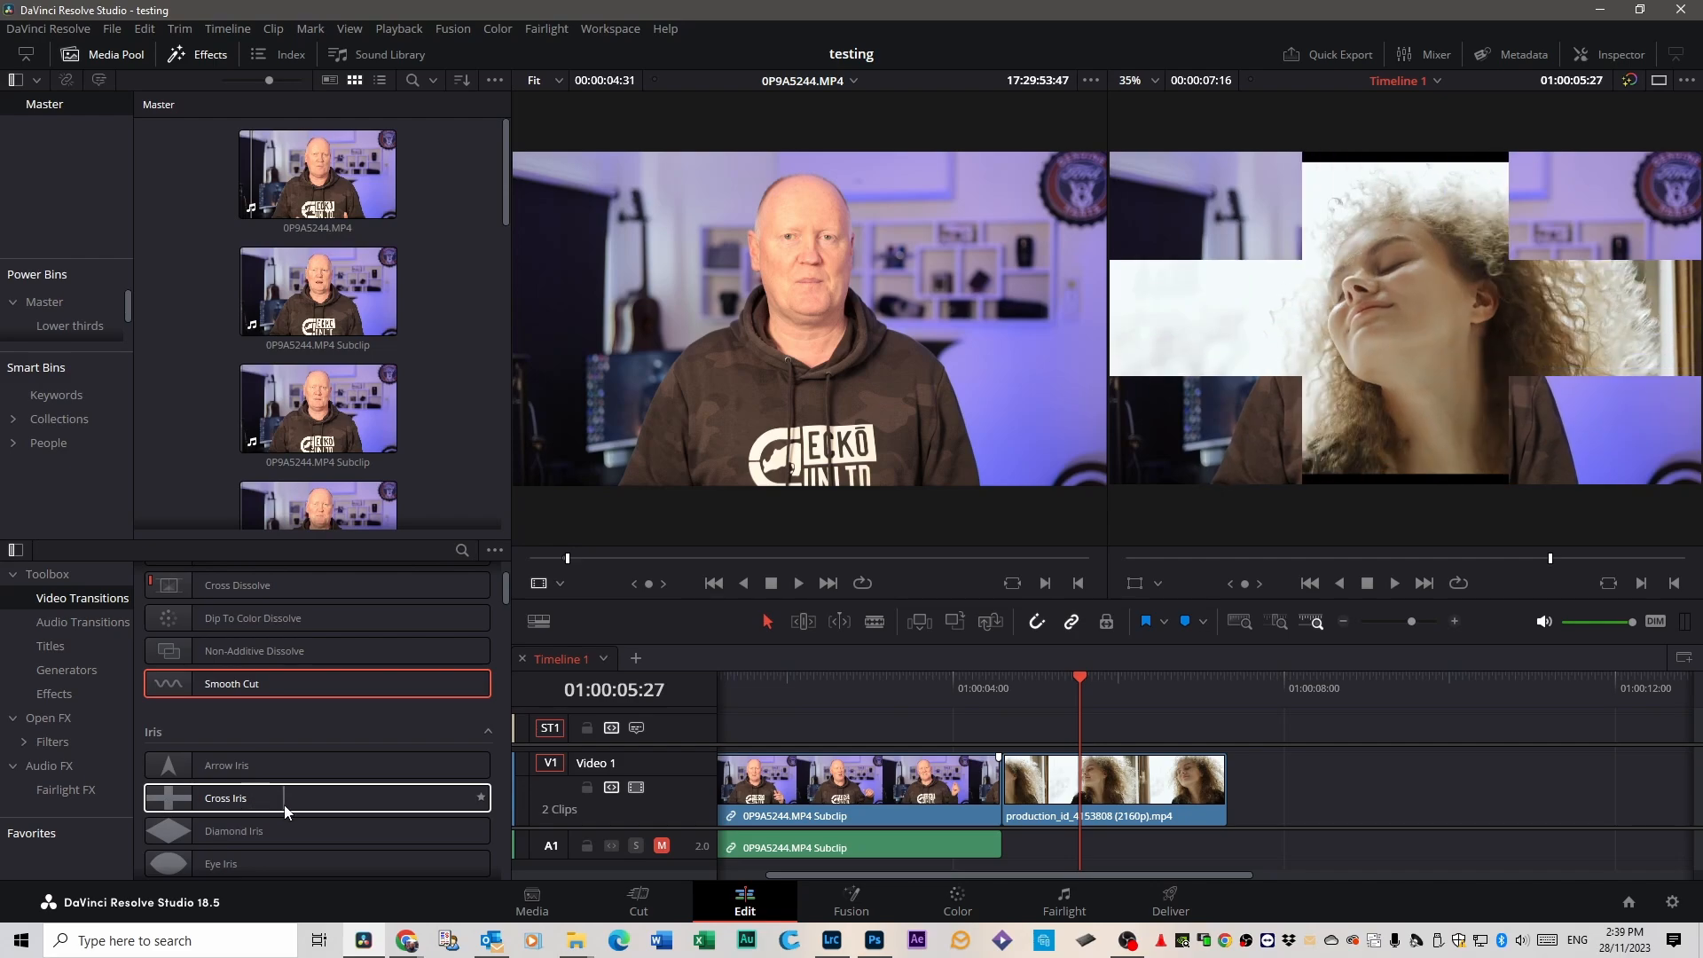
scroll(284, 809, "down", 3)
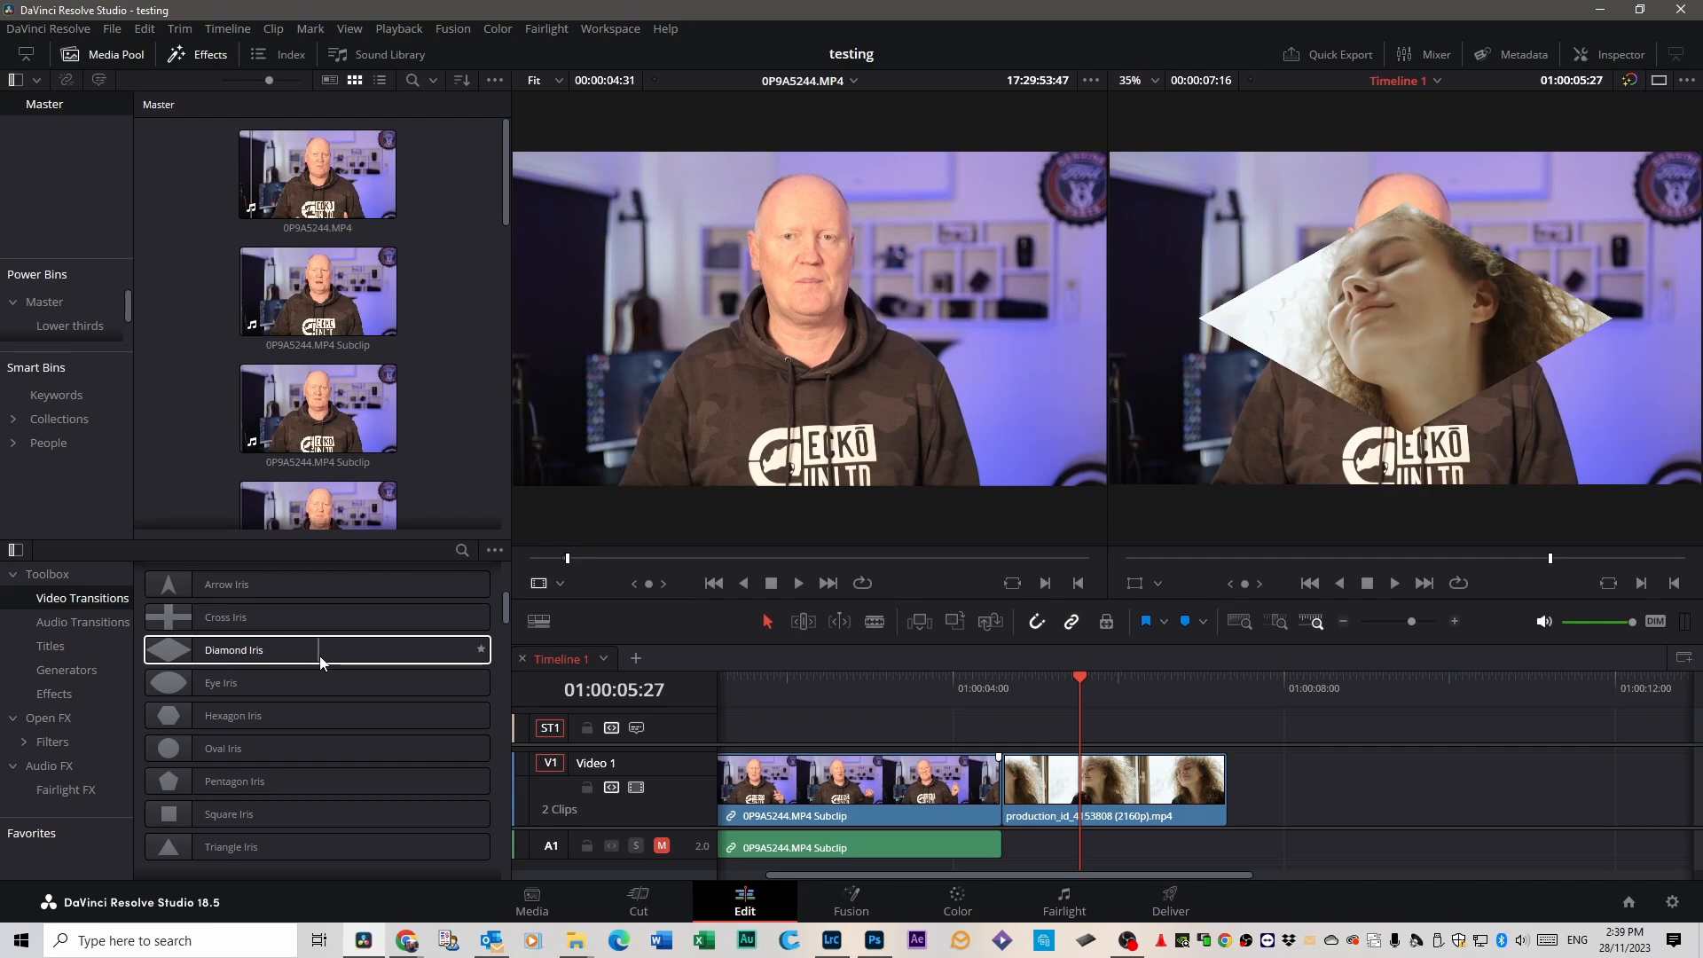
scroll(301, 734, "down", 3)
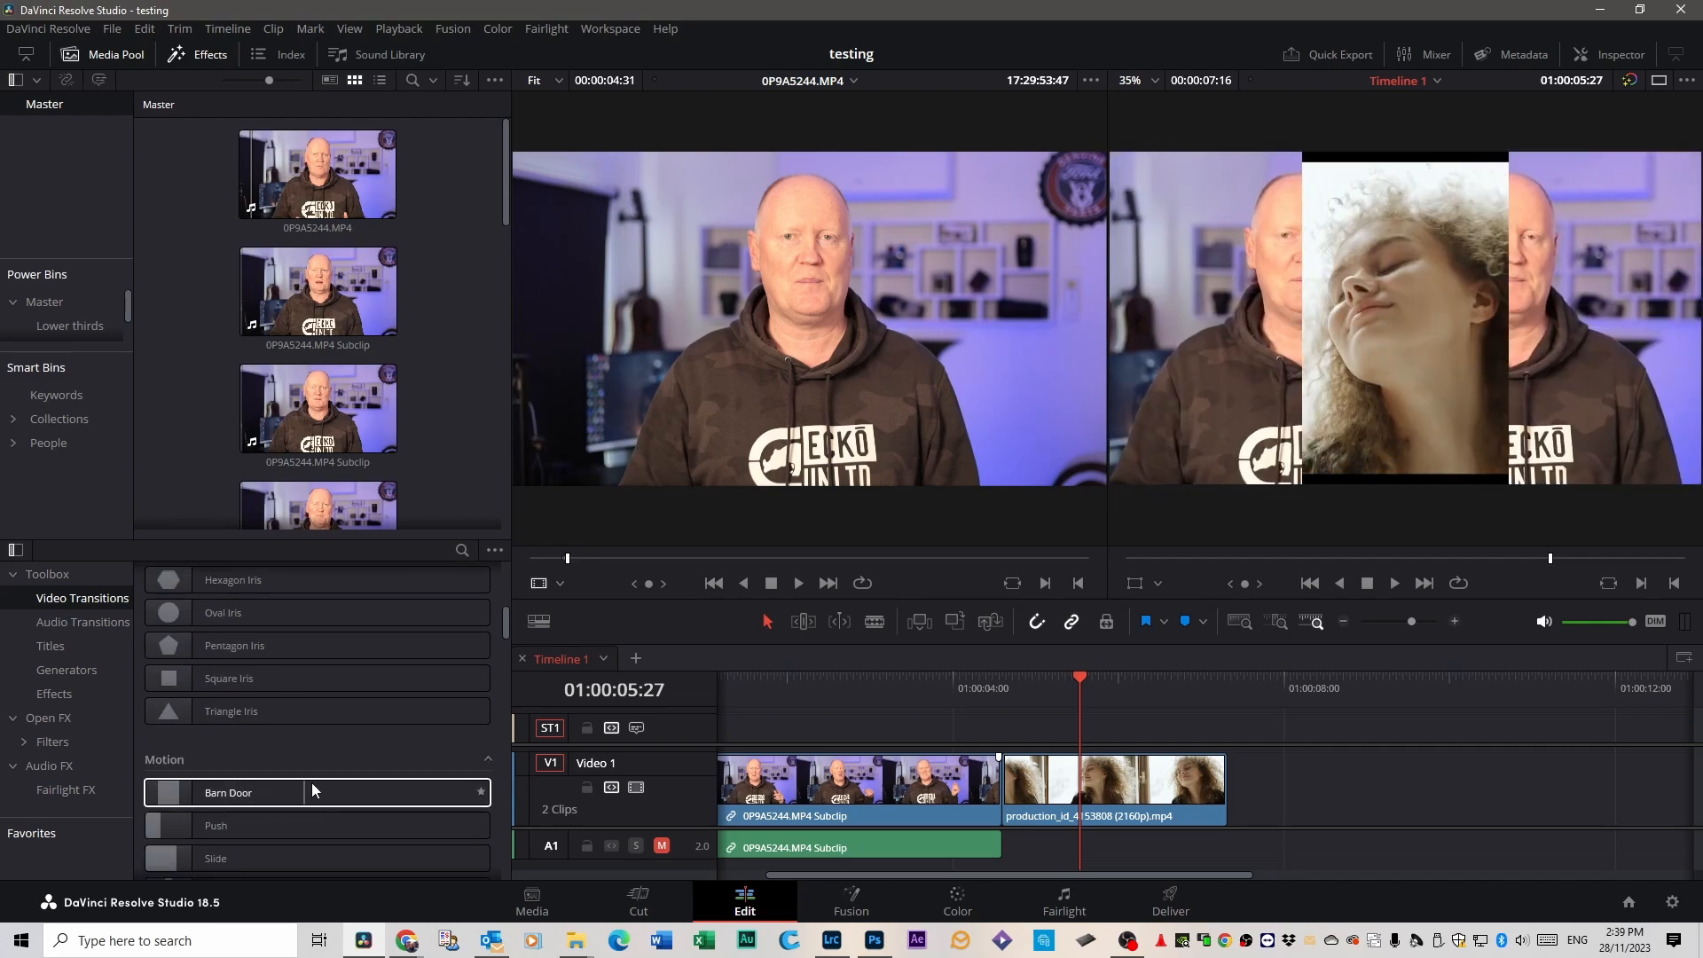
scroll(429, 781, "down", 3)
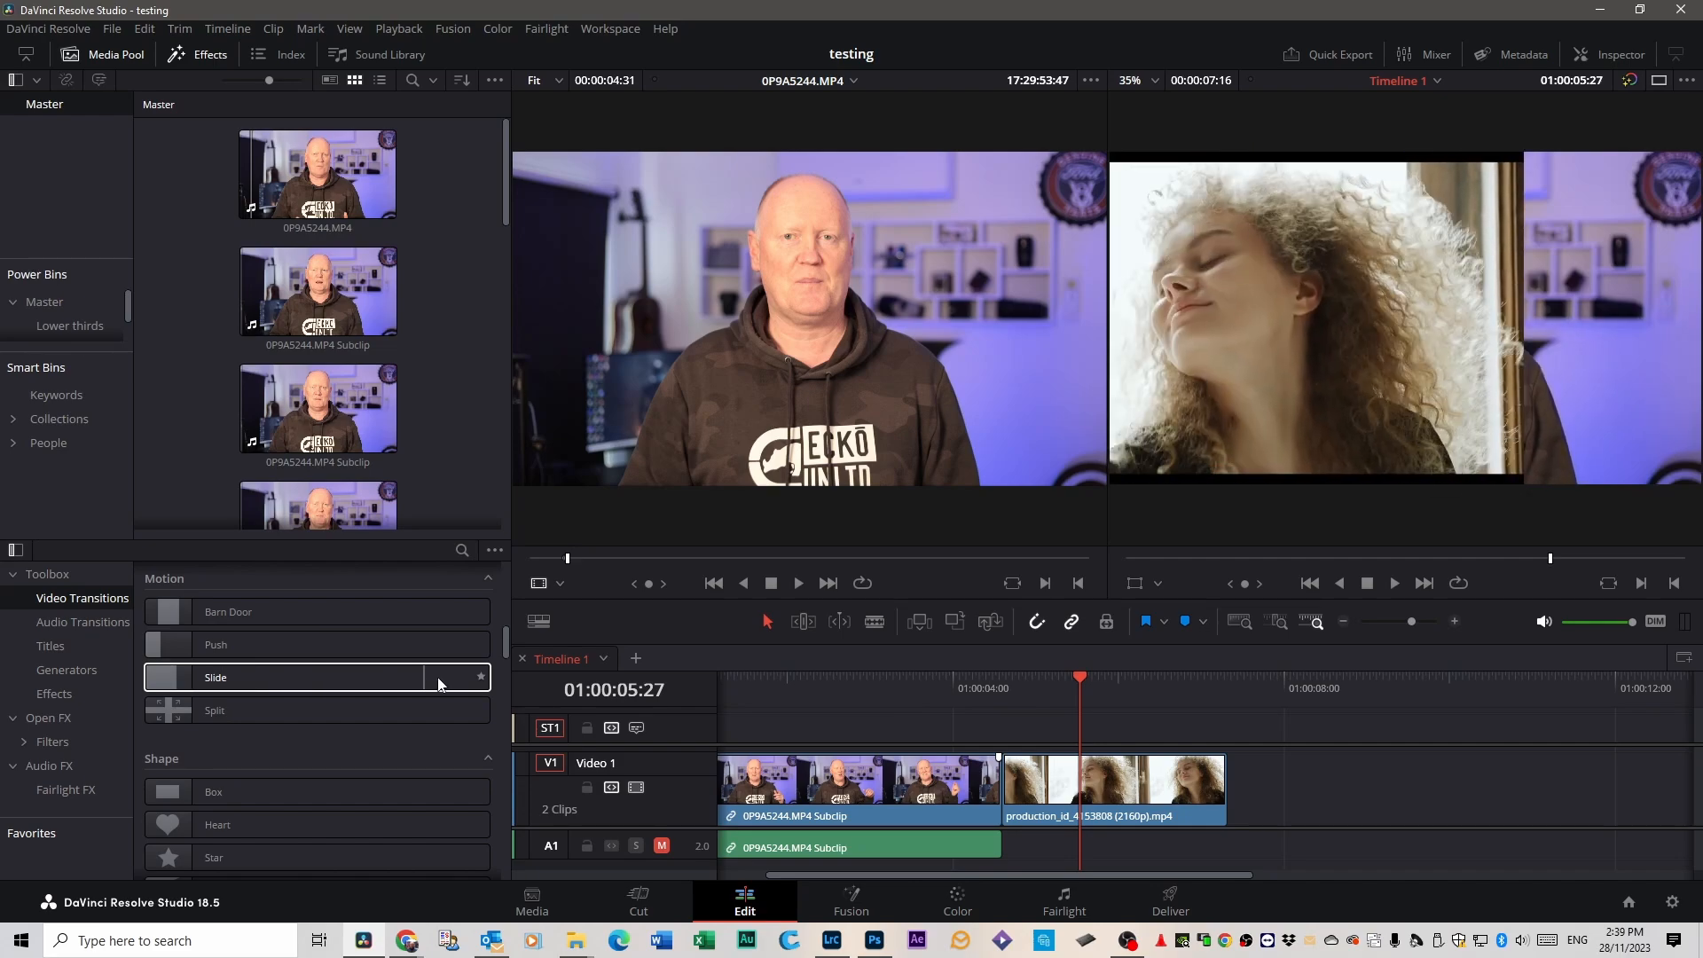
scroll(303, 771, "down", 8)
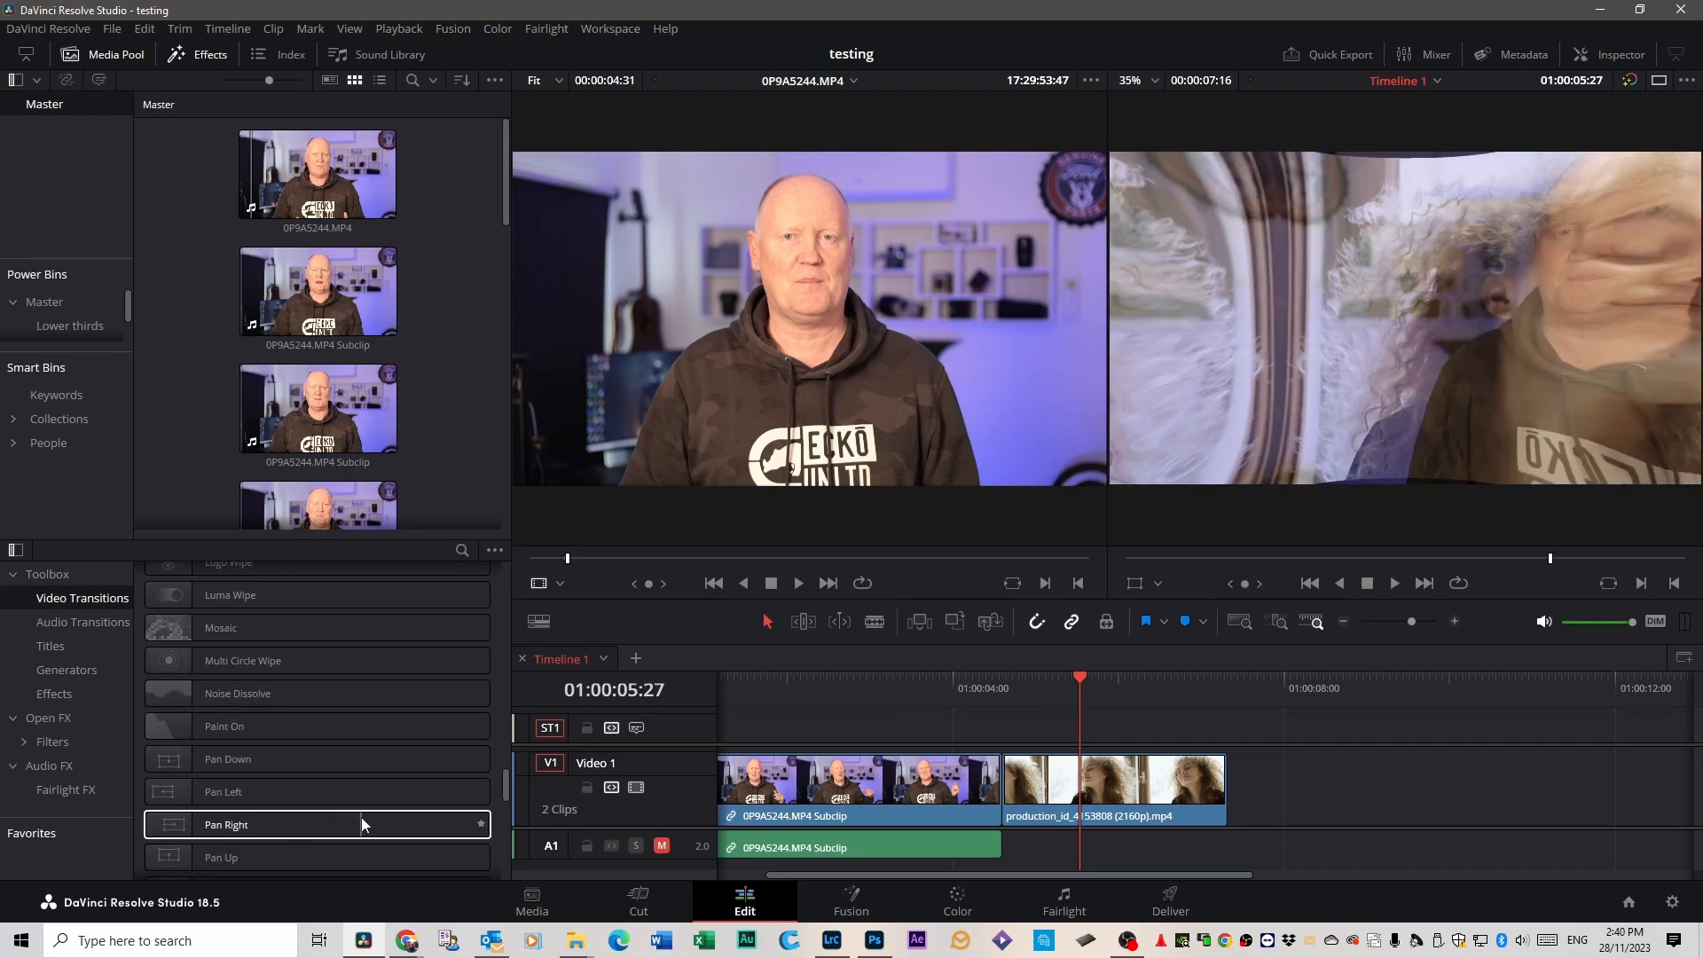
Try the Rotate transition at the end of the 0P9A5244.MP4 subclip and rewind the playhead to before it.
scroll(424, 816, "down", 3)
left_click_drag(202, 729, 1032, 783)
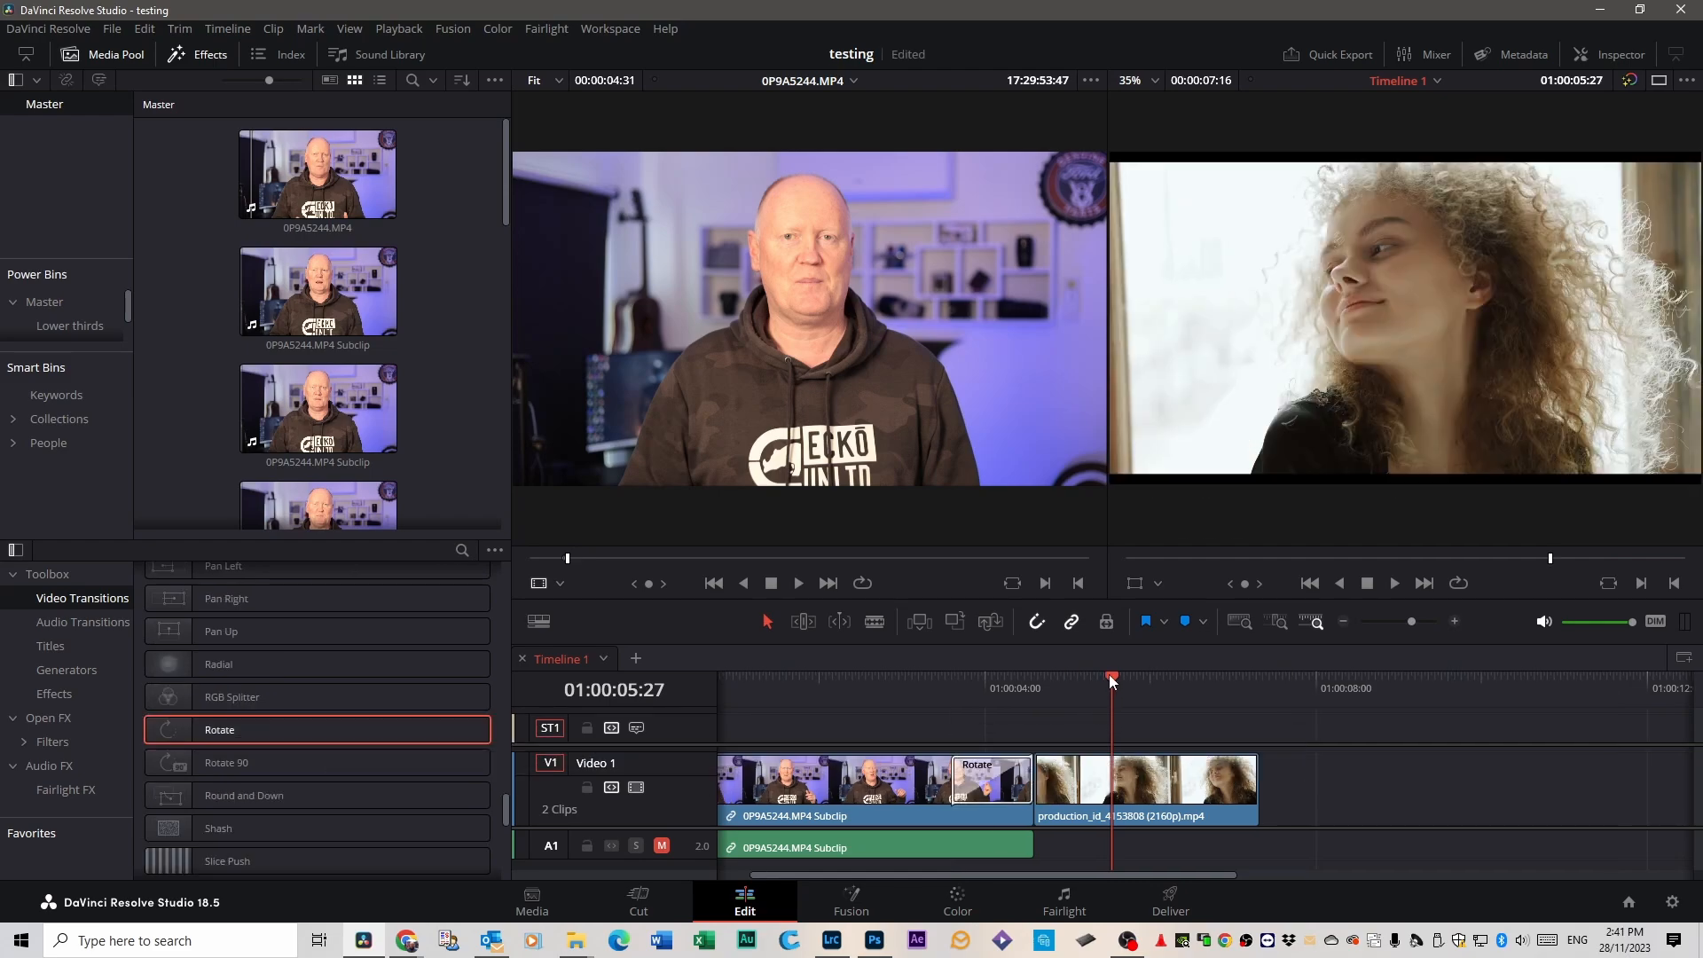
left_click_drag(1111, 675, 854, 696)
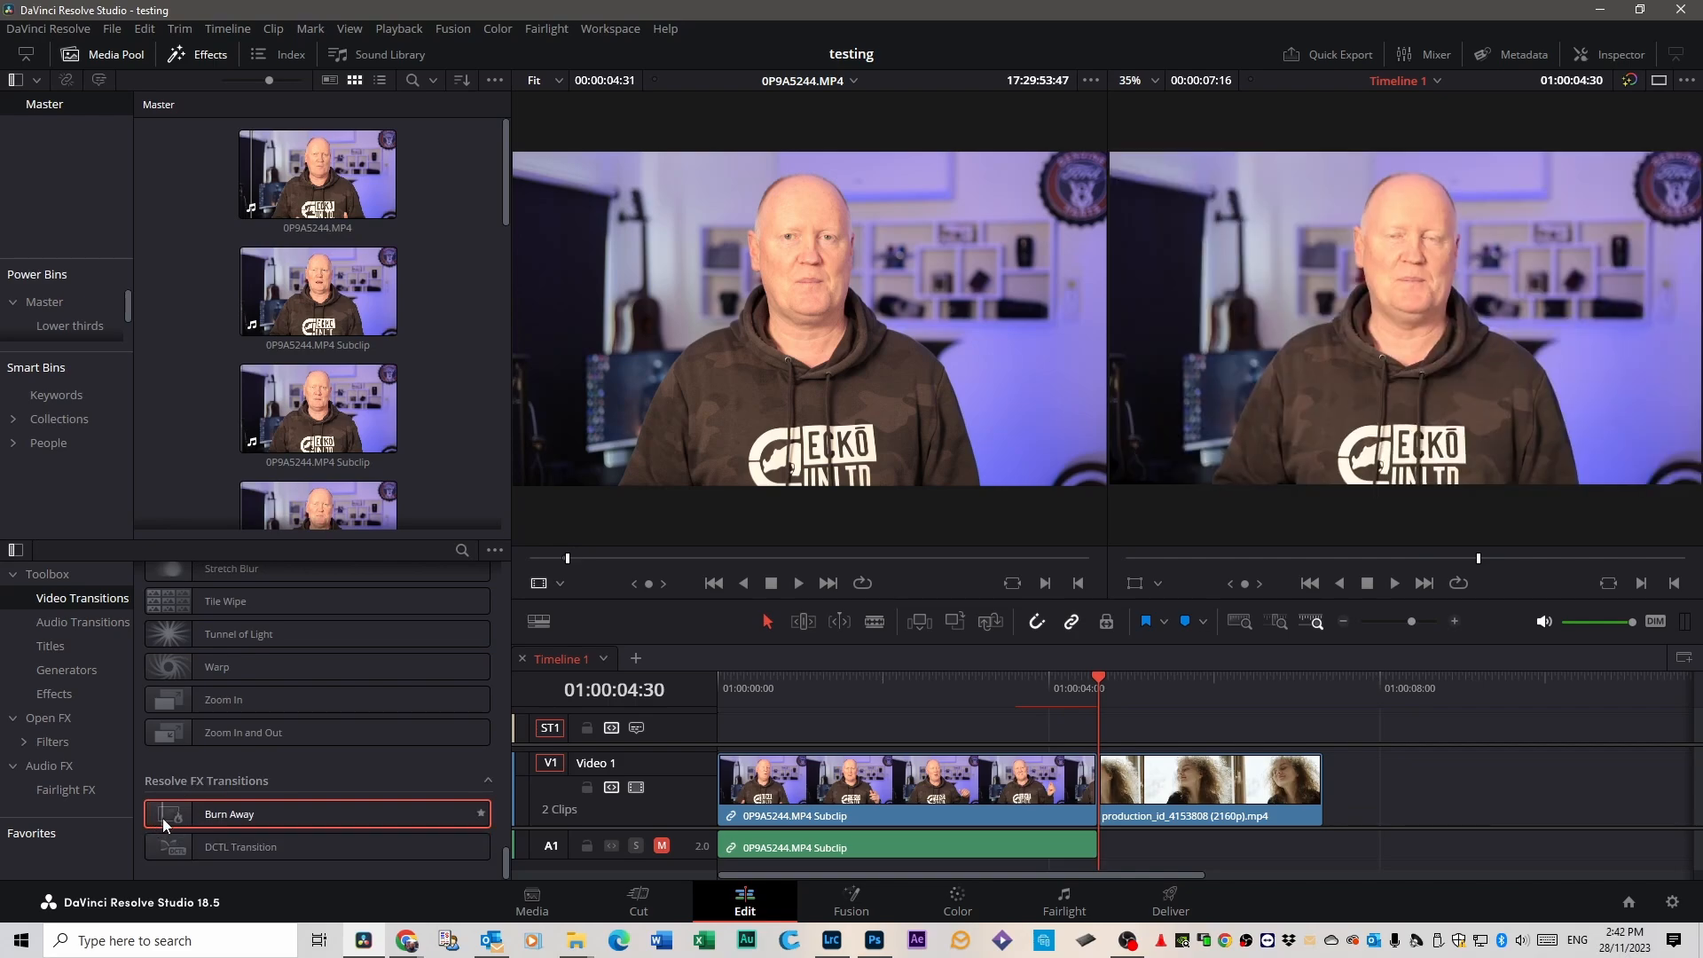
Apply the Burn Away transition at the end of the 0P9A5244.MP4 subclip and play around the cut.
mouse_move(227, 814)
left_mouse_down()
mouse_move(1219, 792)
mouse_move(1068, 785)
left_mouse_up()
key("/")
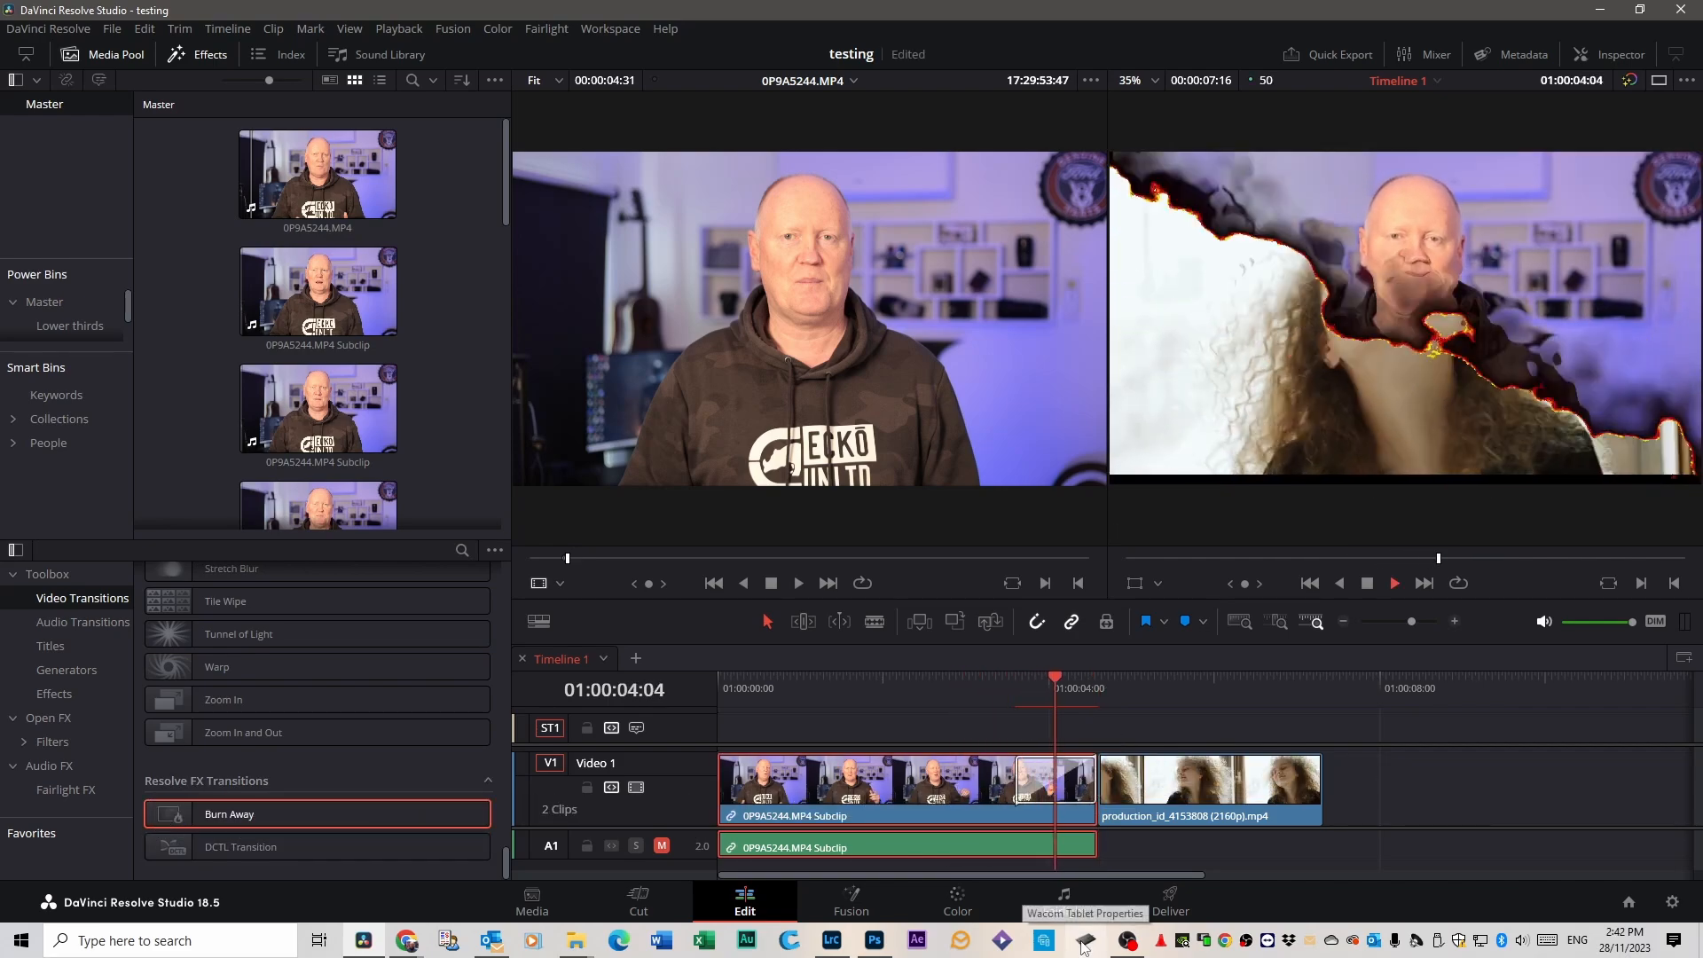
Shorten the Burn Away transition slightly by moving its start edge toward the cut.
scroll(254, 726, "up", 6)
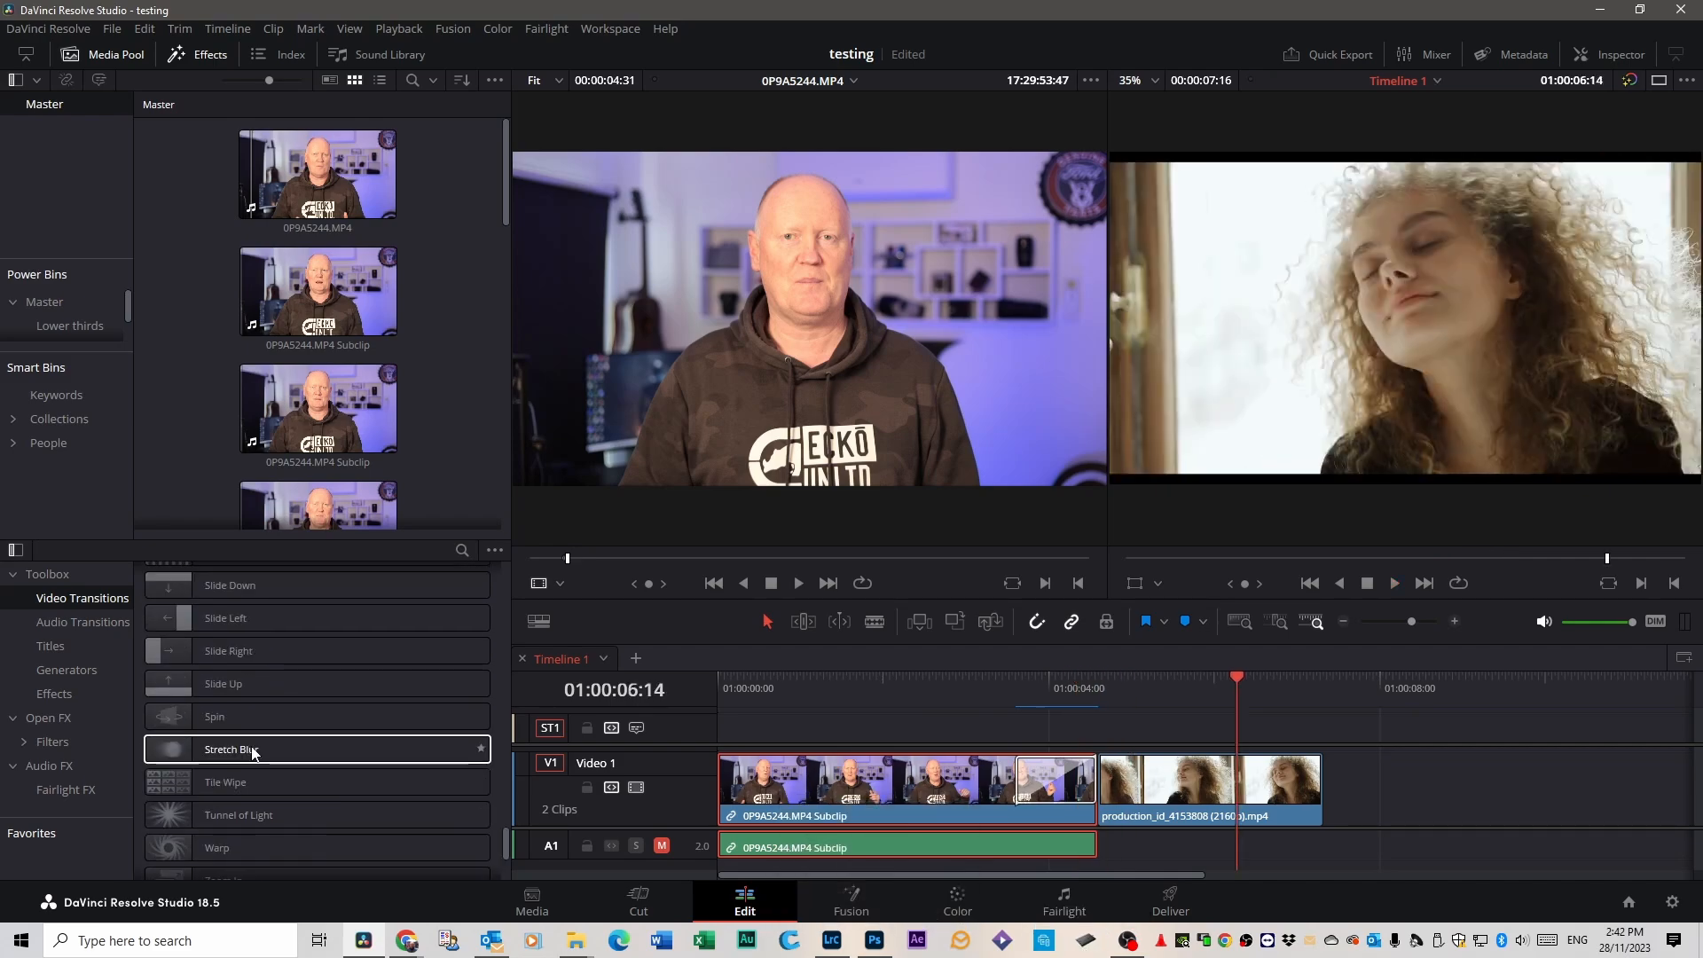
scroll(251, 752, "up", 4)
mouse_move(1018, 778)
left_mouse_down()
mouse_move(954, 778)
mouse_move(1113, 777)
mouse_move(1020, 778)
left_mouse_up()
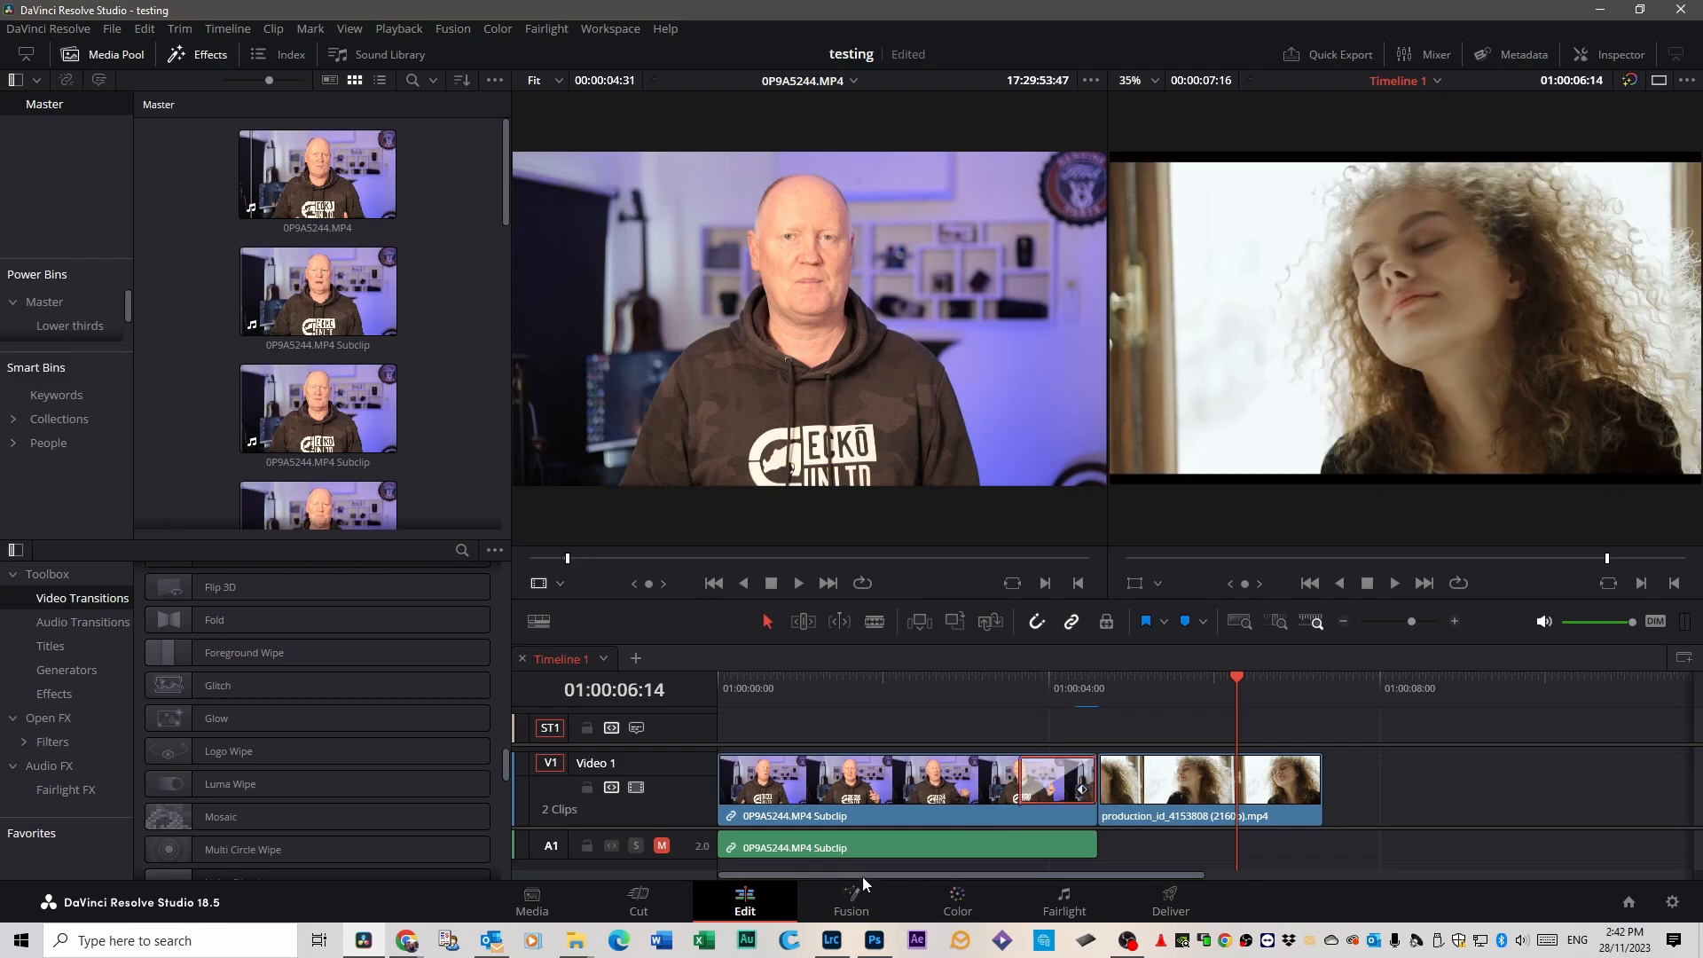